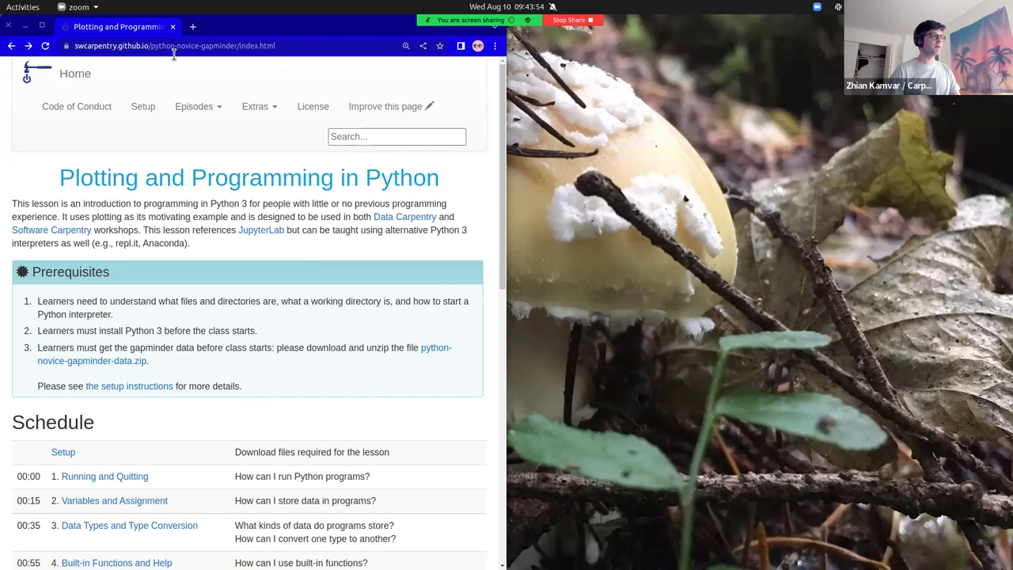
Step: Examine the lesson's web address, focusing on the repository name, and the episode list in the Schedule
drag(150, 46, 236, 48)
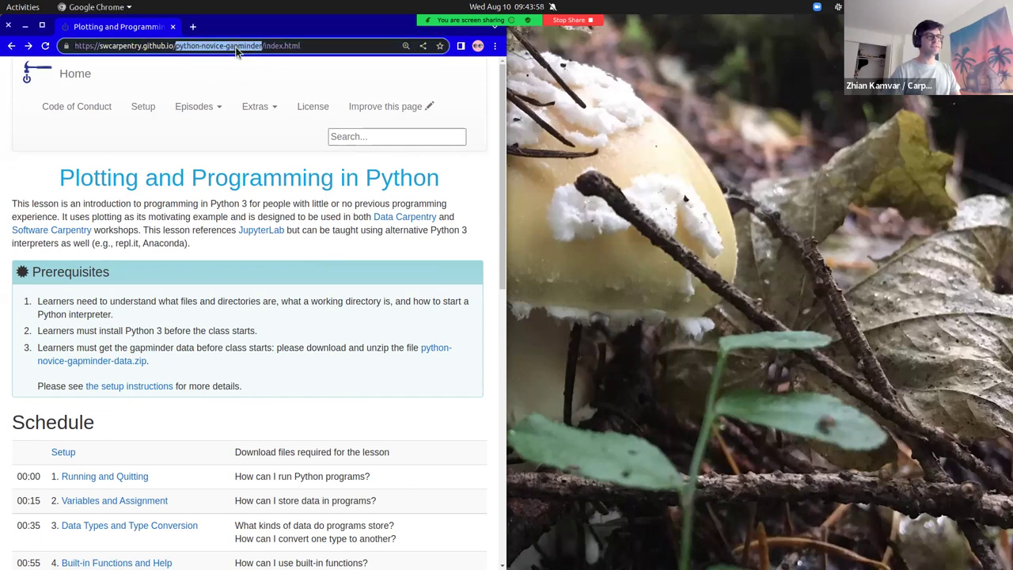
click(305, 47)
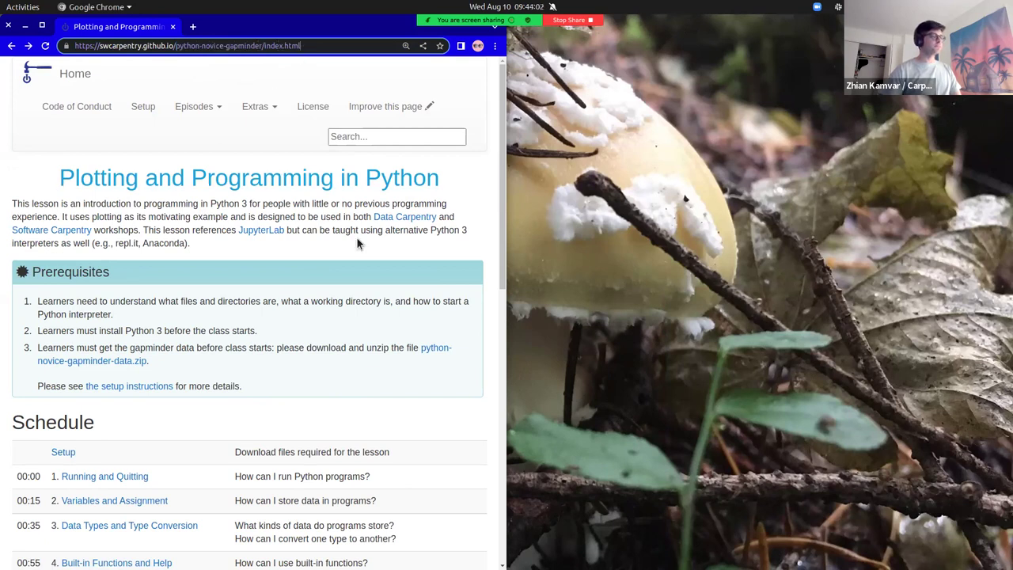
scroll(356, 244, down, 4)
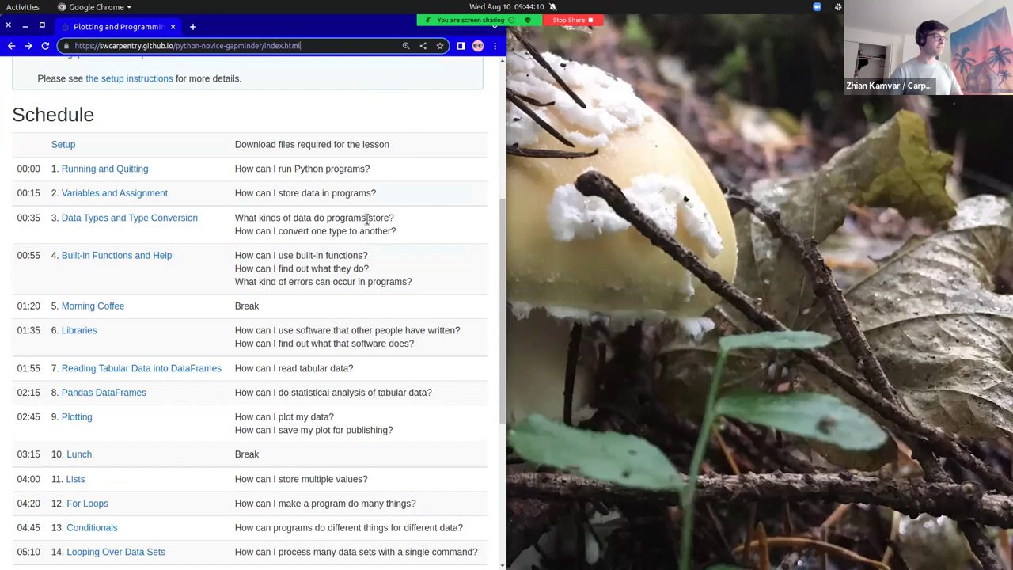
scroll(367, 219, down, 3)
scroll(367, 219, up, 5)
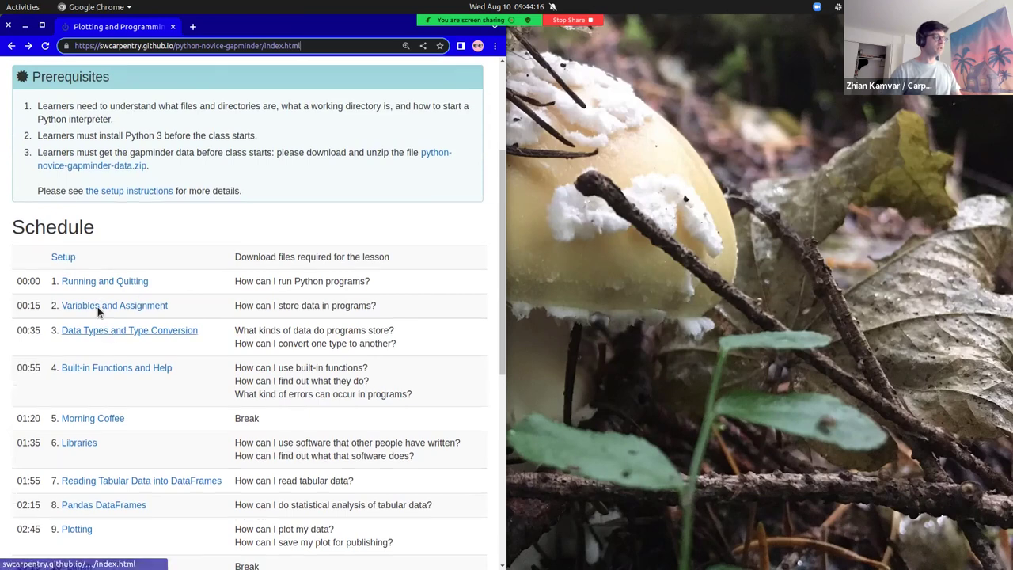
scroll(100, 308, up, 1)
scroll(100, 309, down, 2)
scroll(100, 309, down, 2)
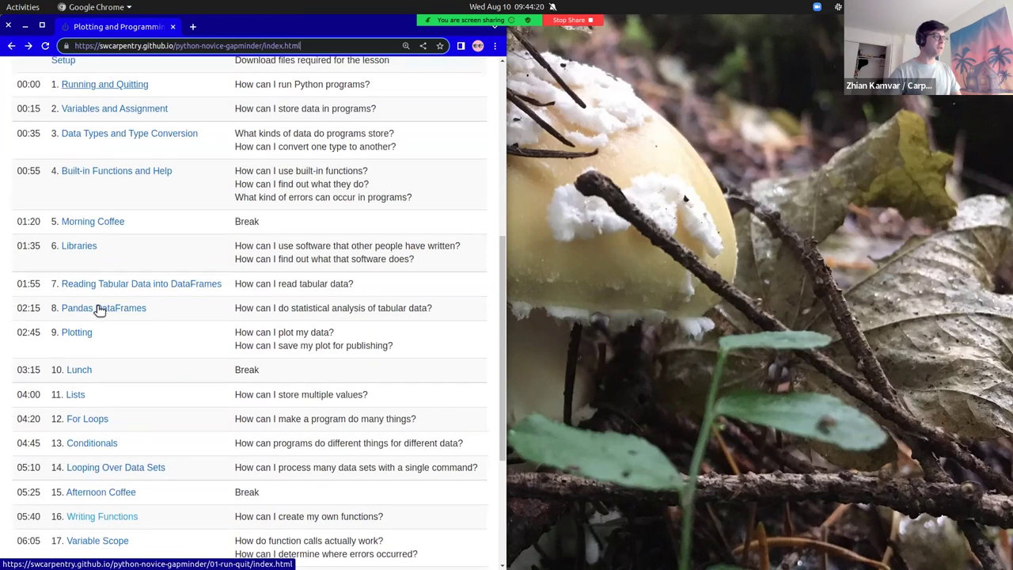
scroll(97, 311, down, 2)
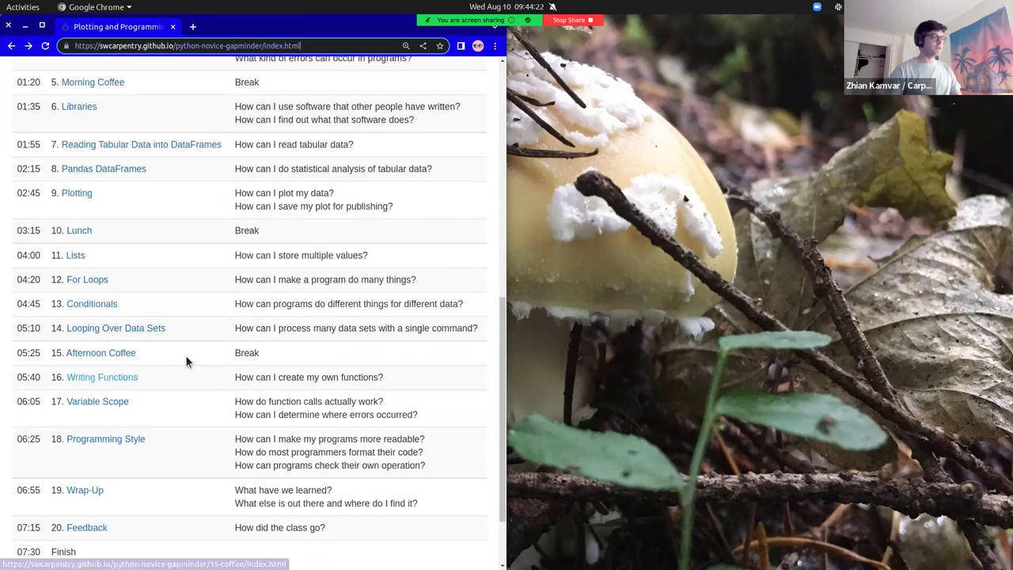
Step: Open the Writing Functions episode and look through its overview and first sections on defining functions
click(131, 382)
scroll(182, 373, down, 3)
scroll(181, 373, up, 2)
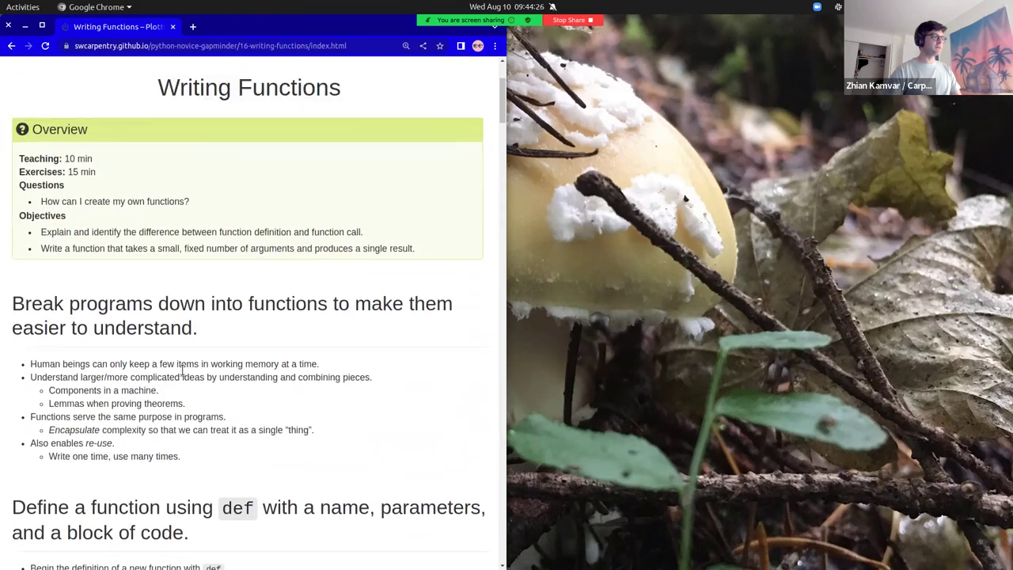
scroll(208, 438, down, 5)
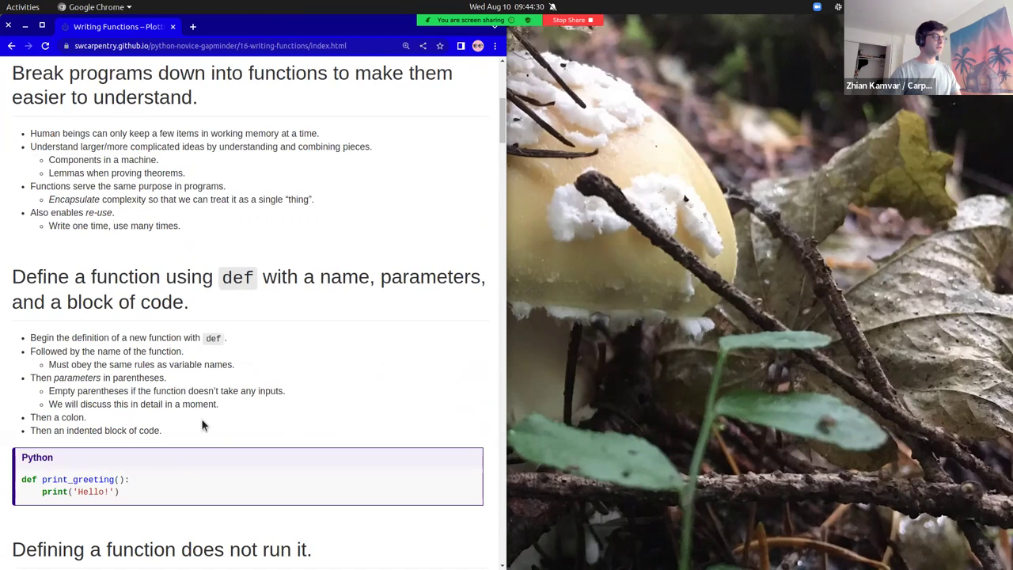
scroll(203, 423, down, 2)
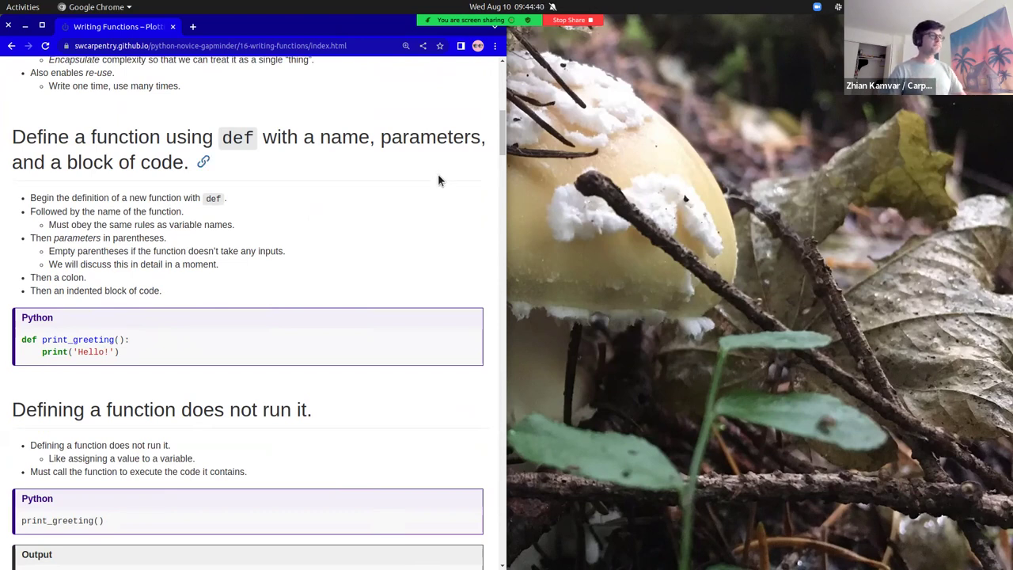
scroll(440, 169, up, 2)
scroll(440, 169, up, 6)
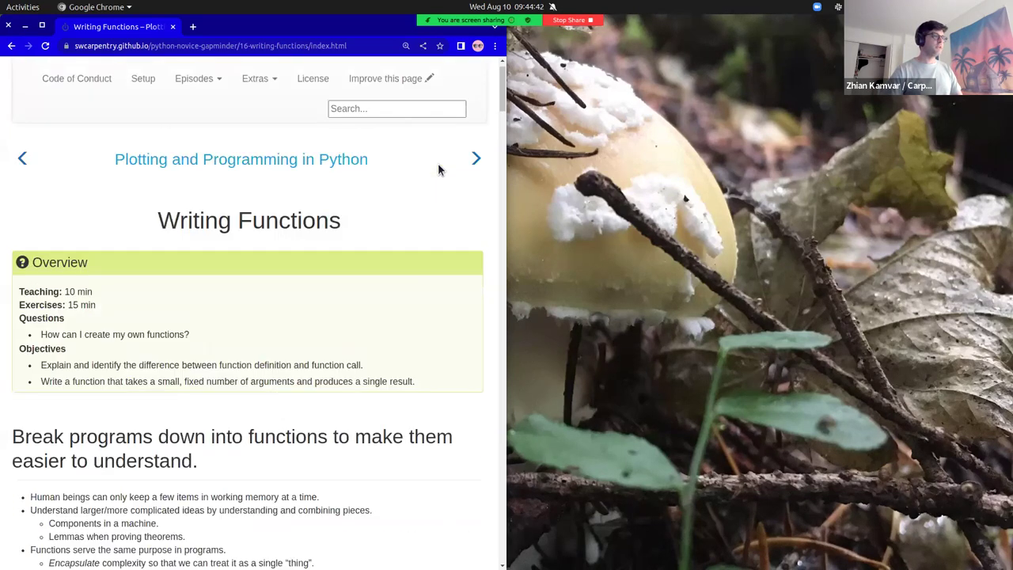
scroll(440, 169, up, 1)
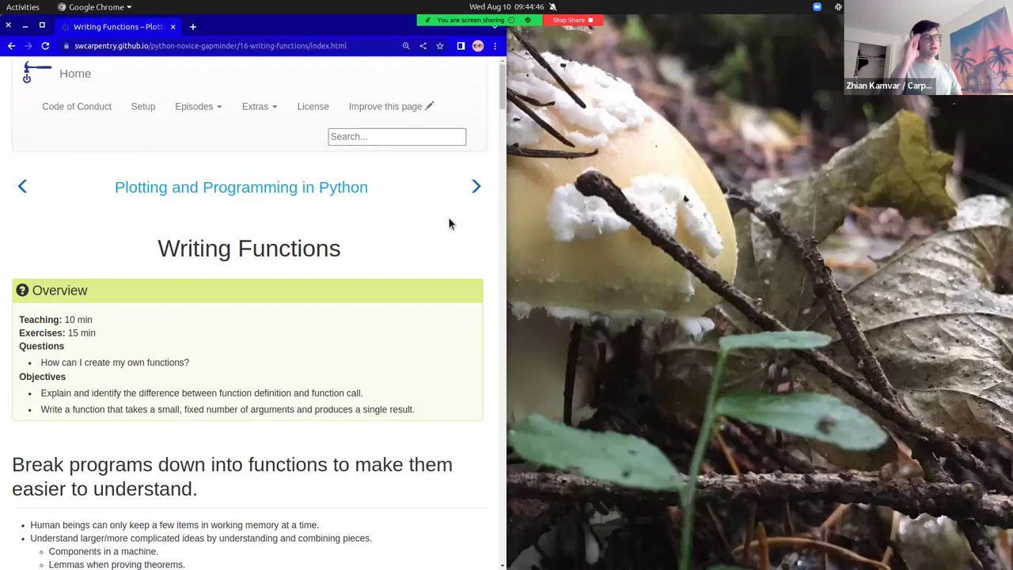
Step: Open the episode's "Improve this page" link in a new window and place it beside the lesson page
click(402, 136)
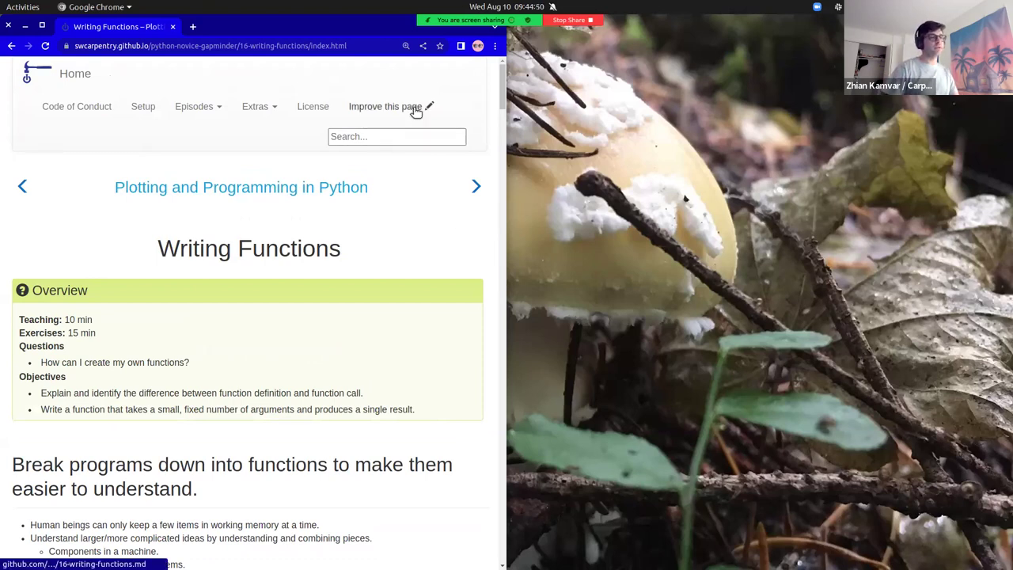
right_click(416, 112)
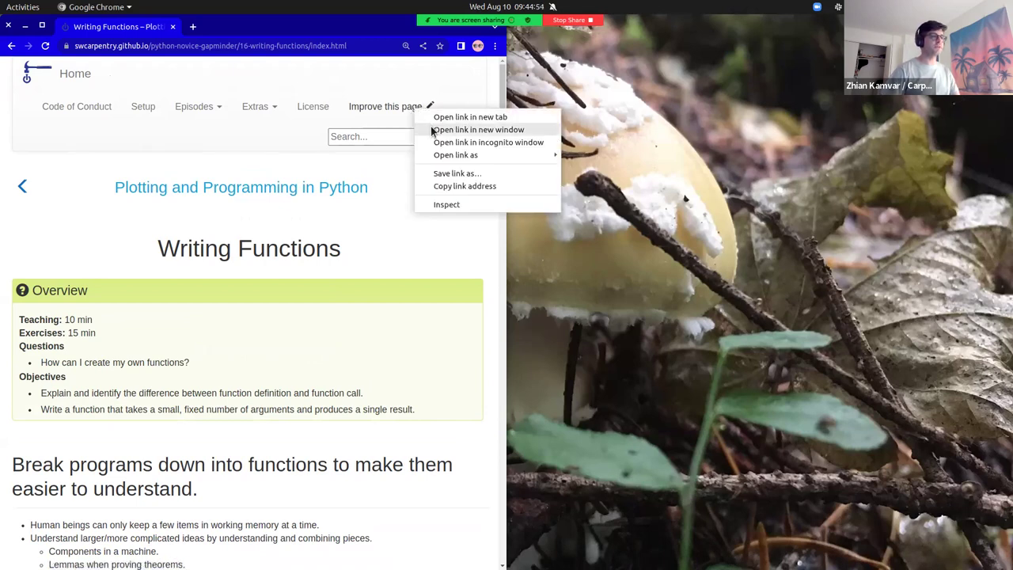
click(431, 130)
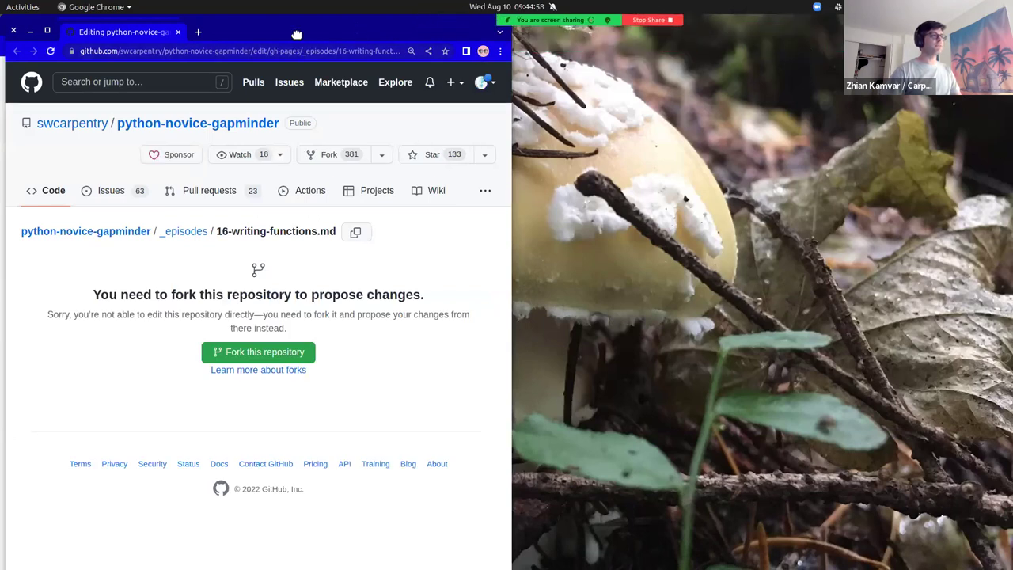
drag(297, 34, 797, 28)
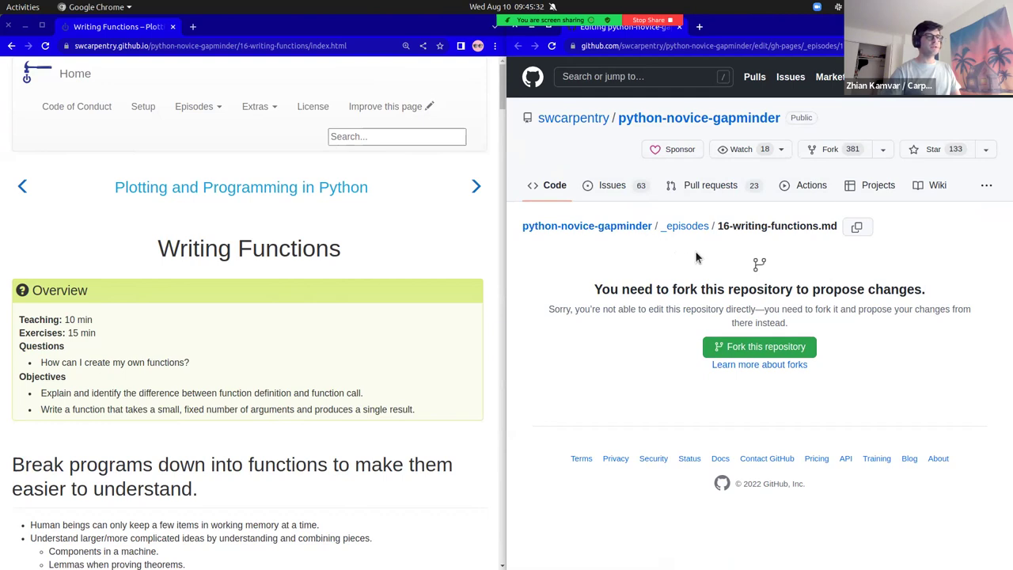
Step: Go to the main page of the python-novice-gapminder repository and widen its window to show the file list
click(624, 227)
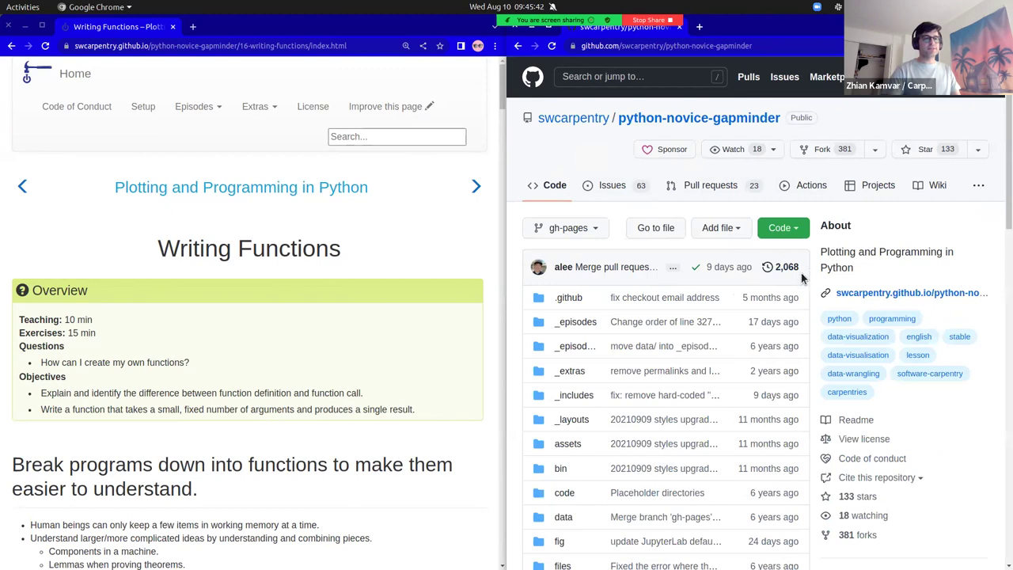
drag(504, 309, 389, 319)
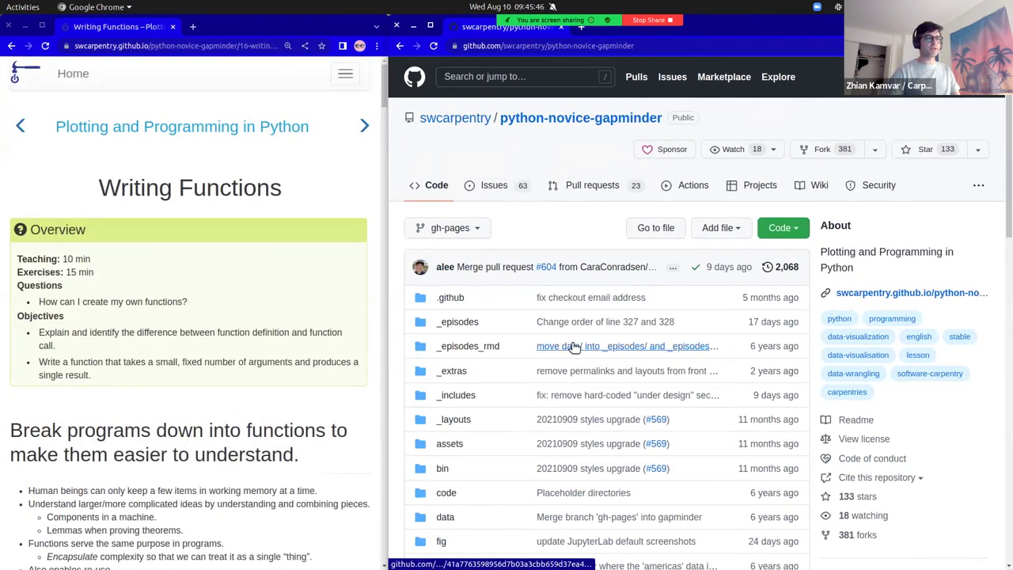
scroll(562, 348, down, 2)
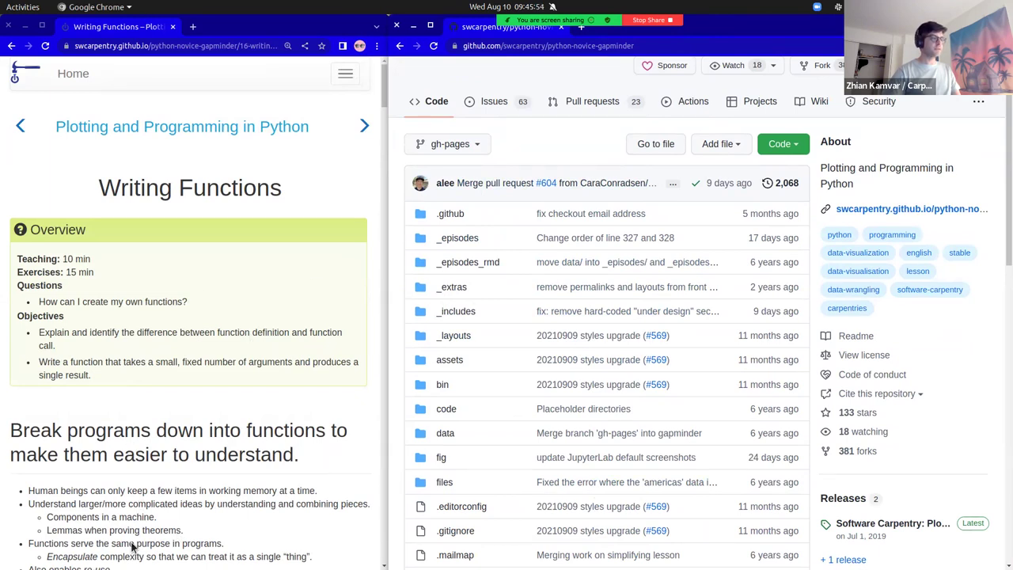
Step: Open 16-writing-functions.md from the repository's _episodes folder
click(467, 239)
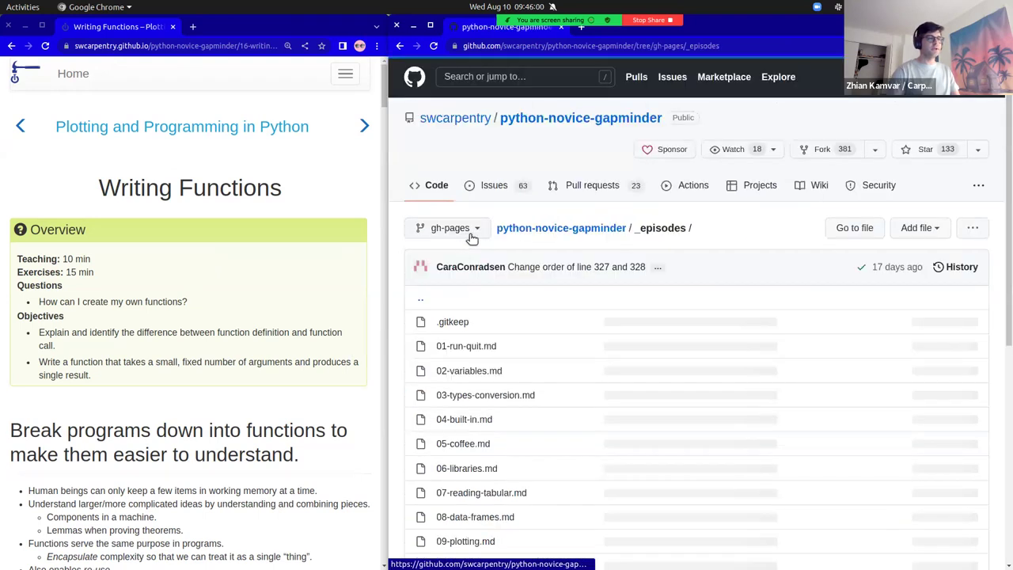
scroll(495, 261, down, 5)
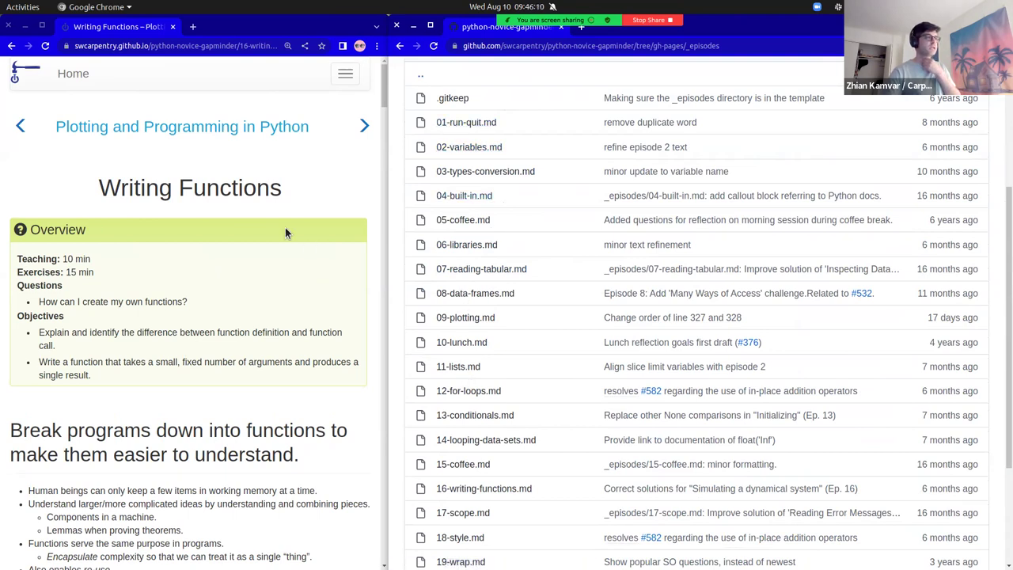
drag(278, 190, 62, 197)
click(223, 196)
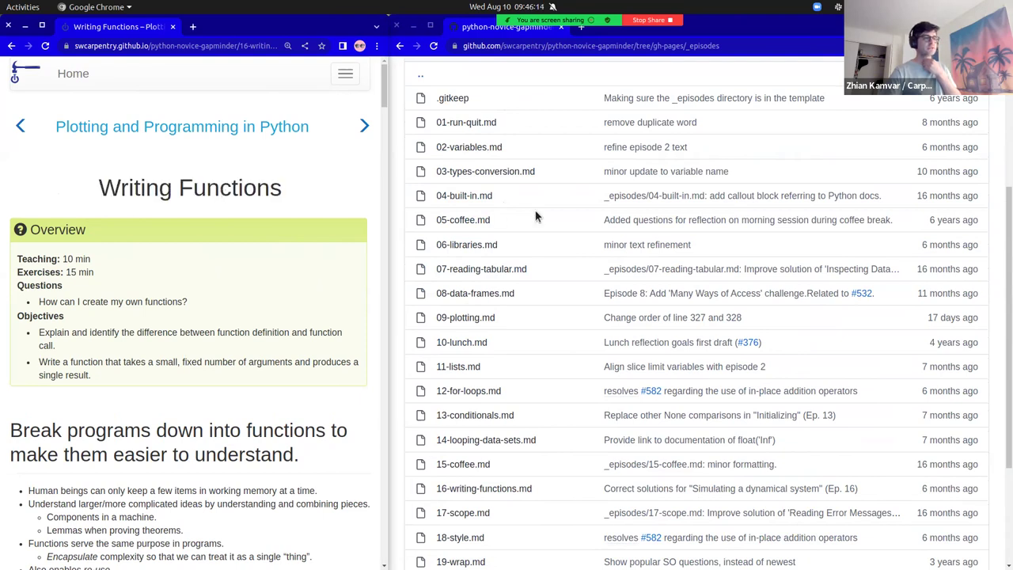
click(467, 489)
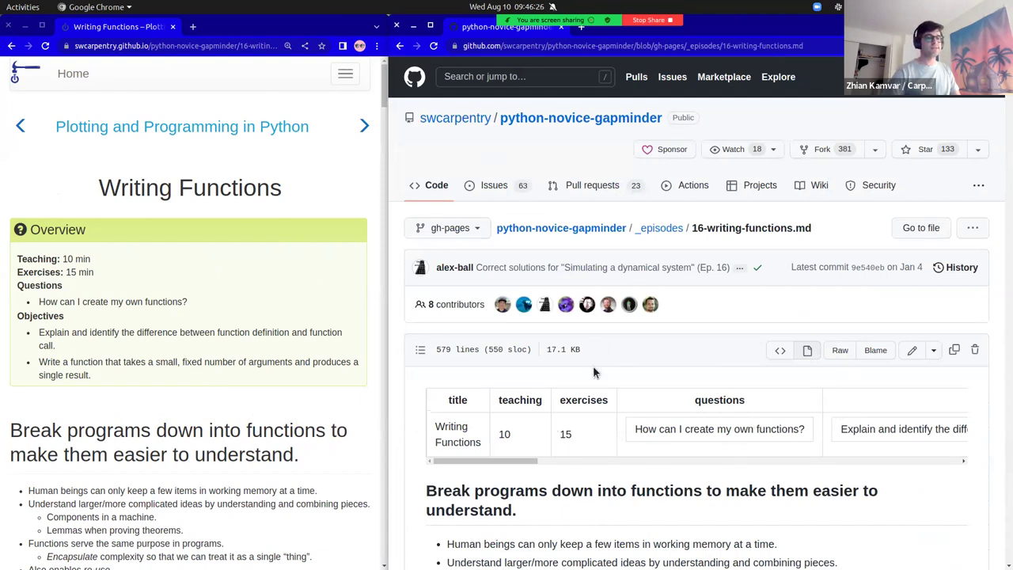
Step: Compare GitHub's rendered preview of 16-writing-functions.md with the published episode, from the overview through the print_greeting example
scroll(726, 386, down, 5)
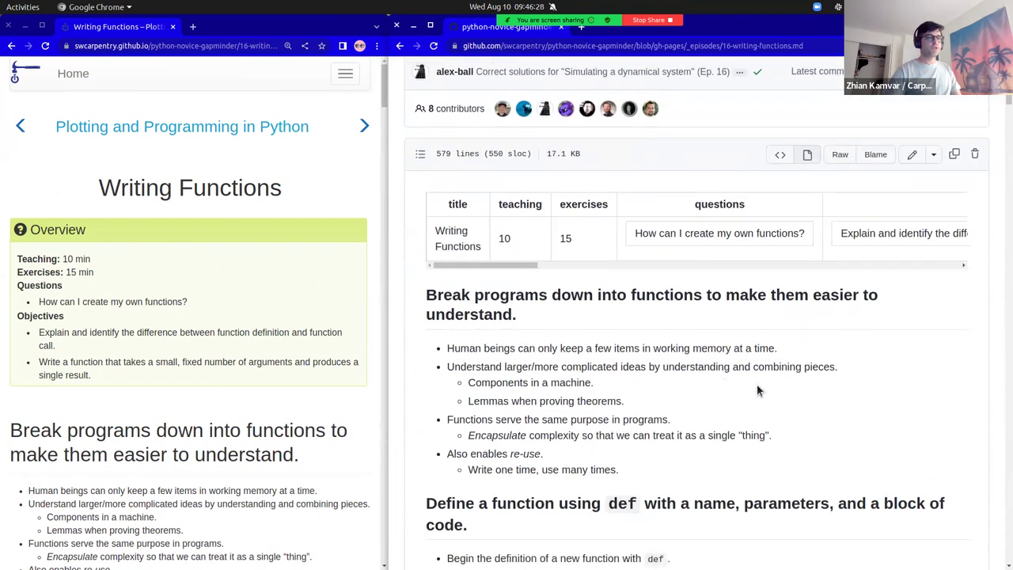
scroll(730, 395, down, 1)
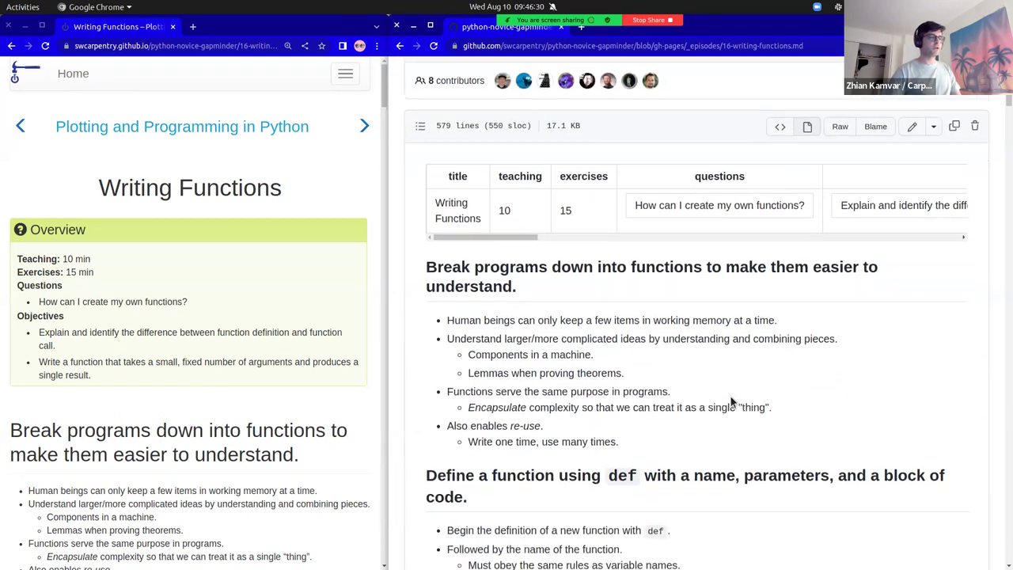
scroll(311, 412, down, 5)
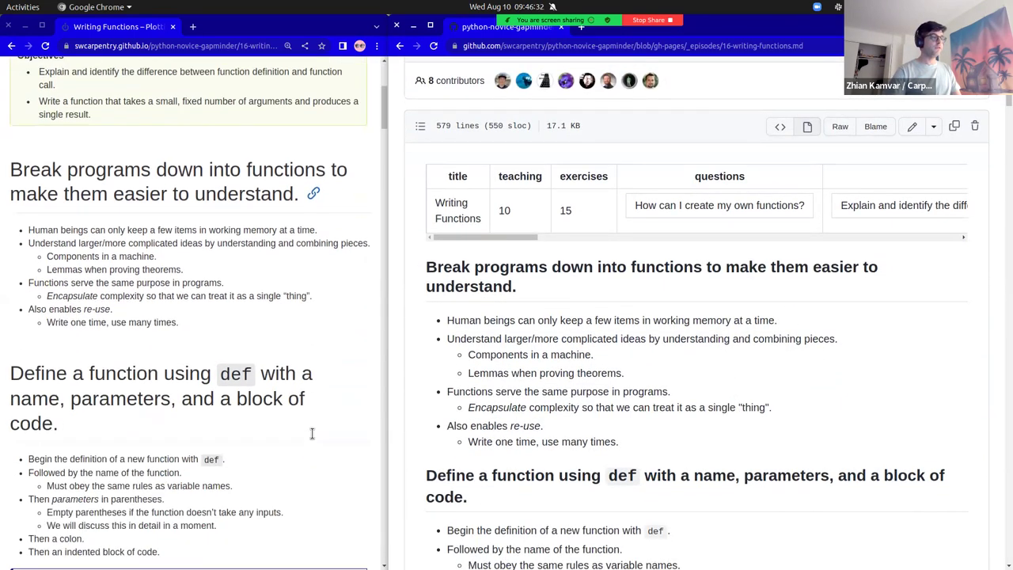
scroll(529, 421, down, 3)
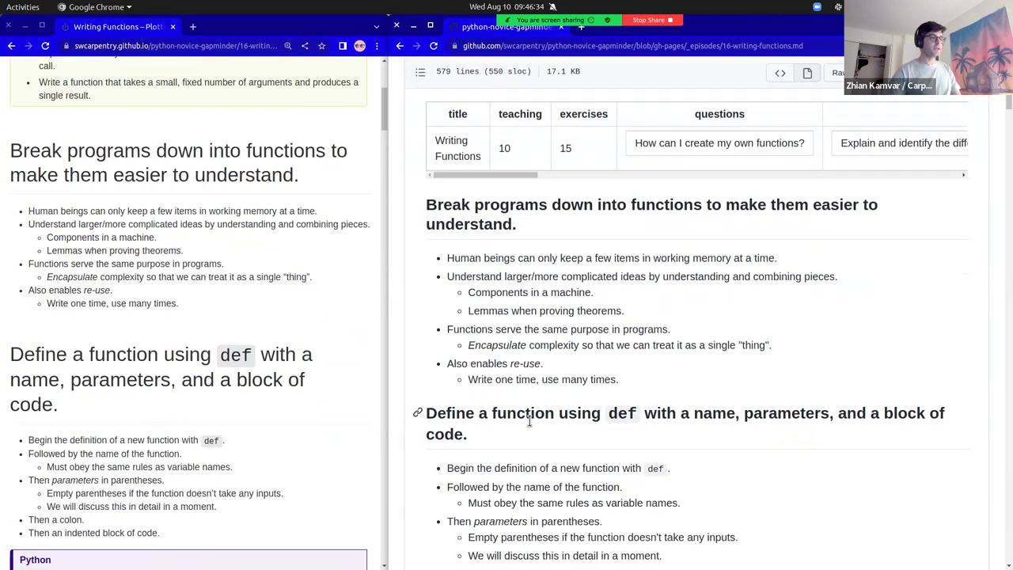
scroll(252, 436, down, 1)
scroll(510, 463, down, 1)
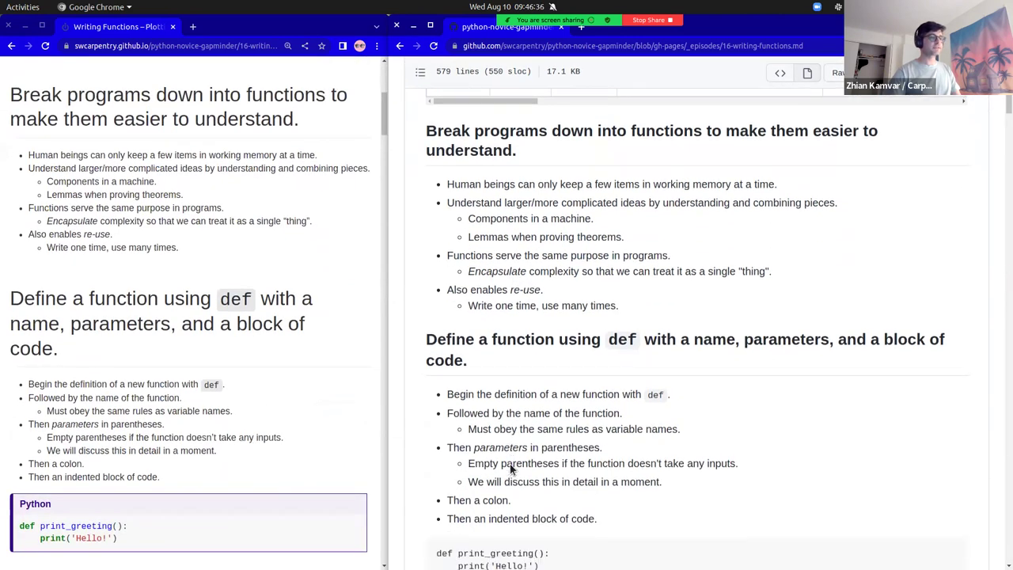
scroll(510, 463, down, 3)
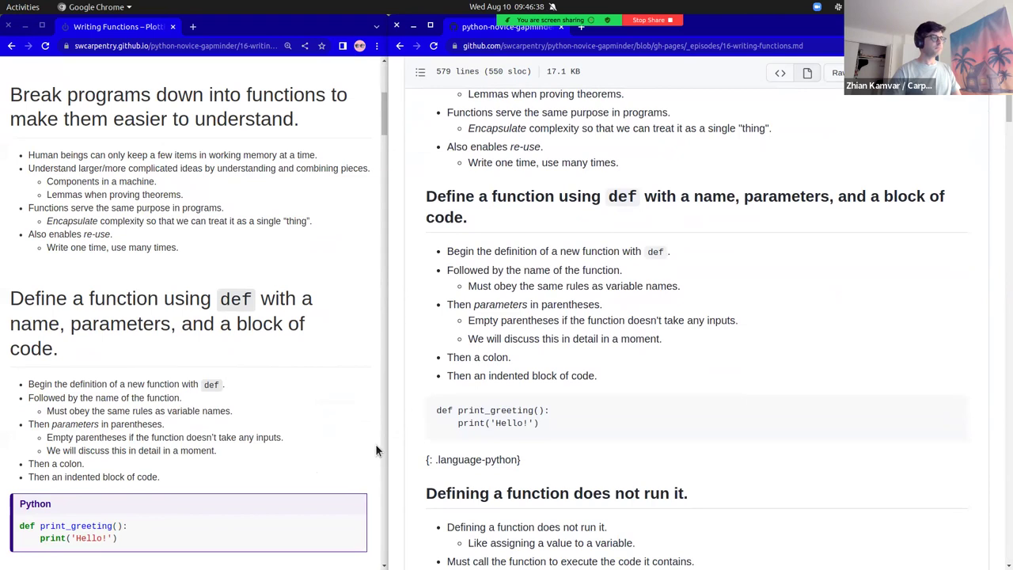
scroll(509, 408, up, 3)
scroll(509, 405, up, 5)
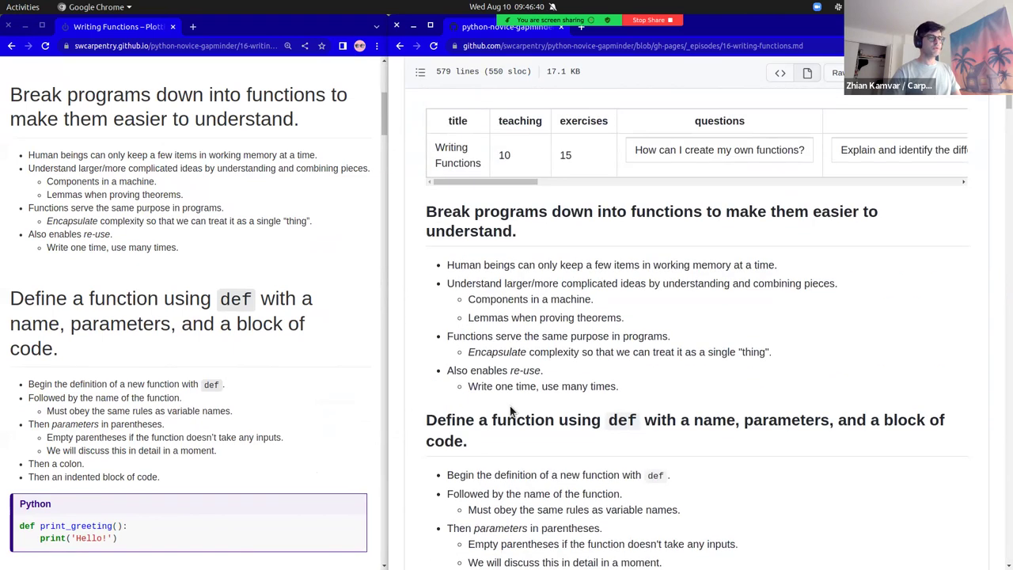
scroll(280, 335, up, 3)
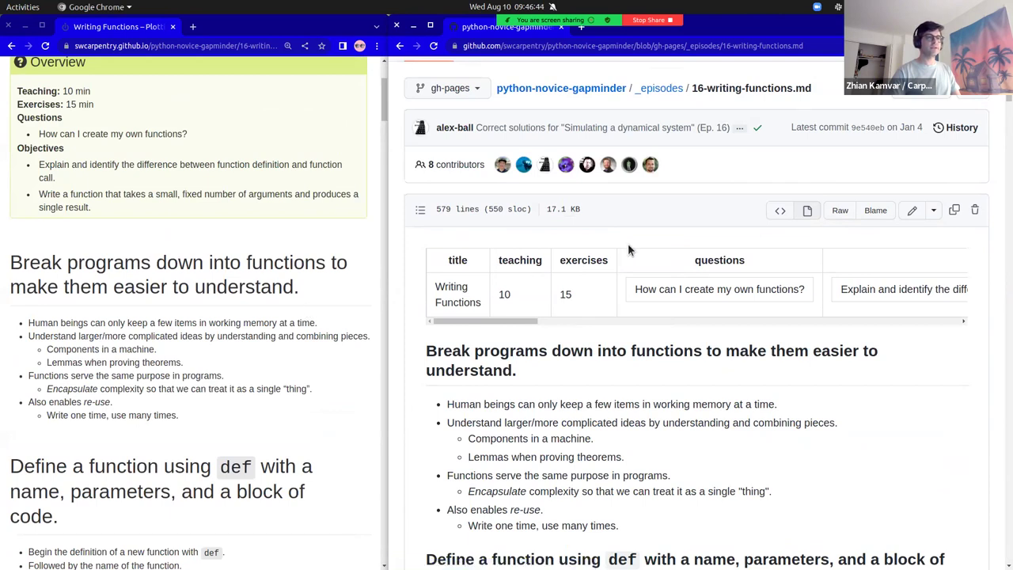
Step: Display the Markdown source of 16-writing-functions.md and highlight its "Break programs down into functions" heading to compare with the published episode
click(780, 213)
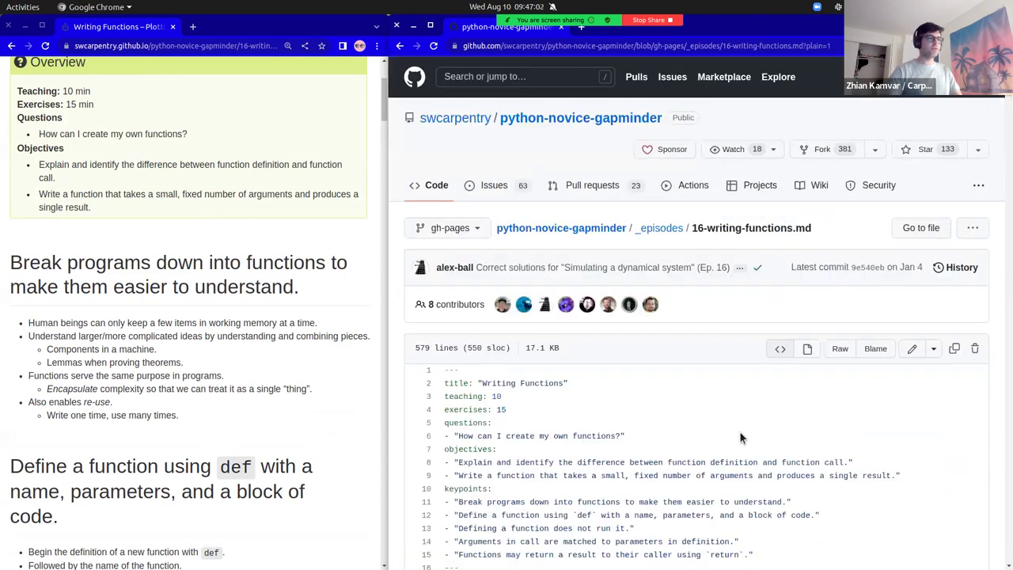
scroll(740, 437, down, 5)
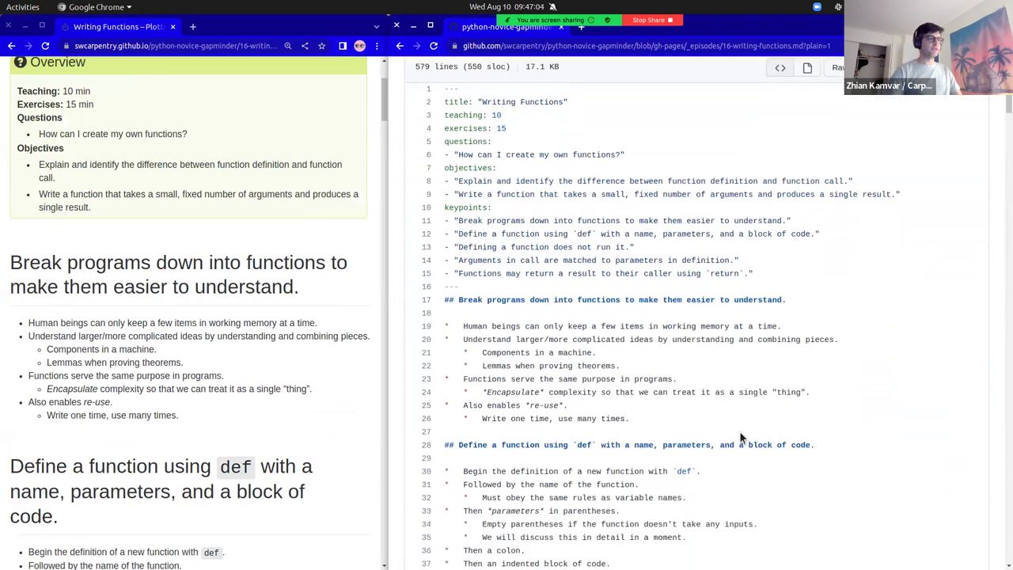
scroll(740, 432, down, 1)
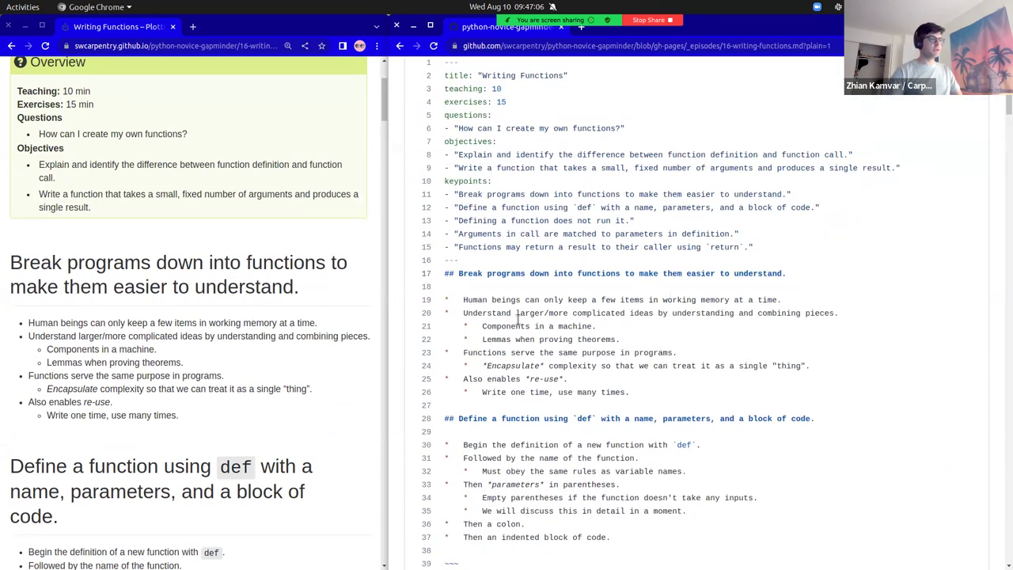
drag(788, 281, 446, 274)
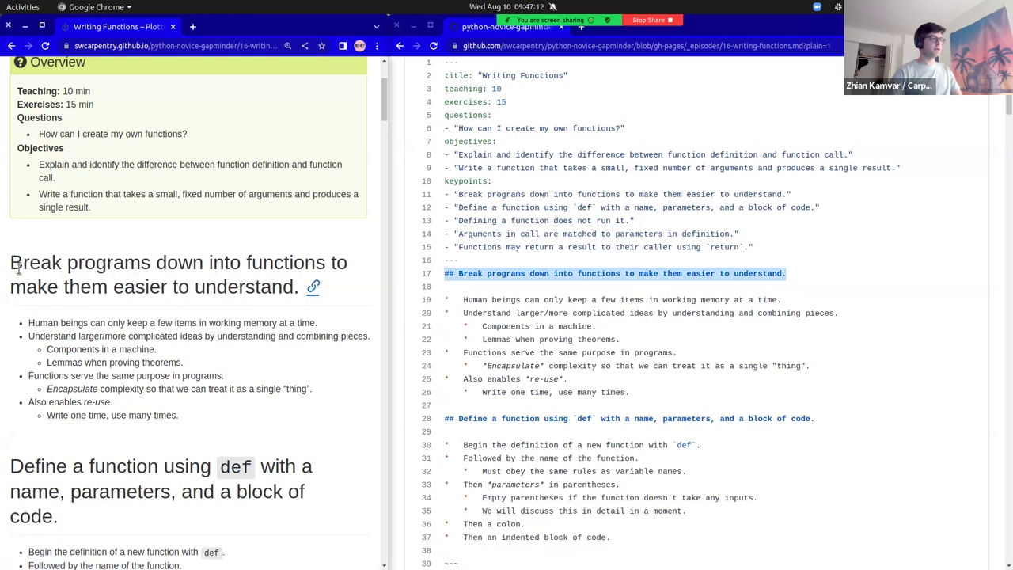
scroll(358, 454, down, 5)
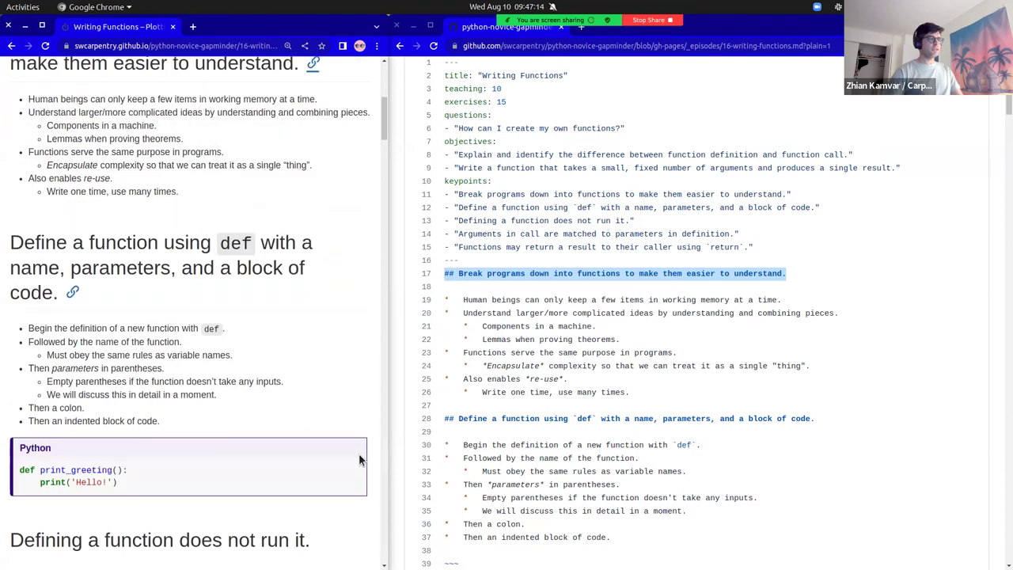
Step: Compare the Markdown source with the published episode through the print_greeting code block, then return both to their beginning
scroll(537, 428, down, 2)
scroll(537, 429, down, 1)
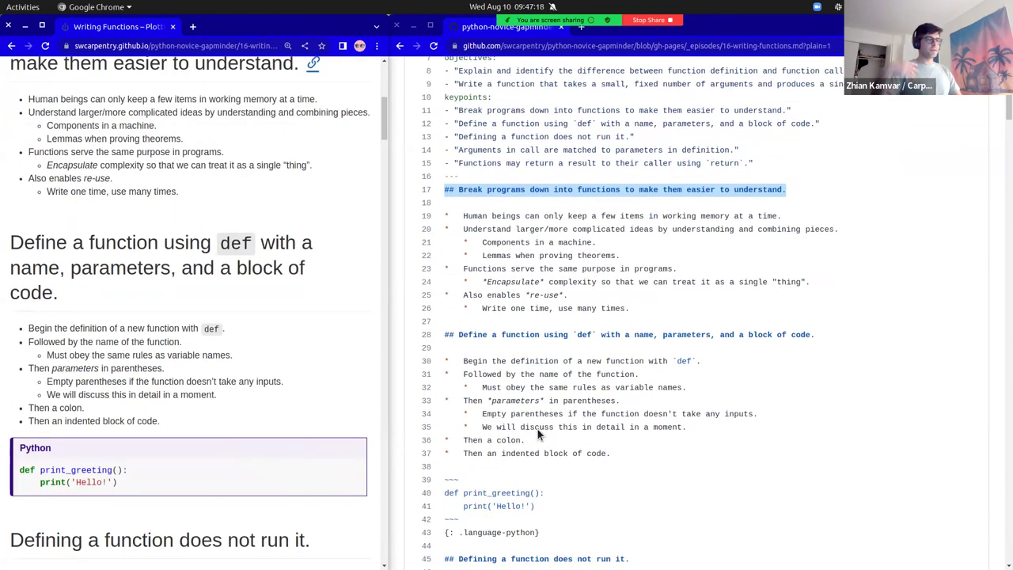
scroll(537, 432, down, 2)
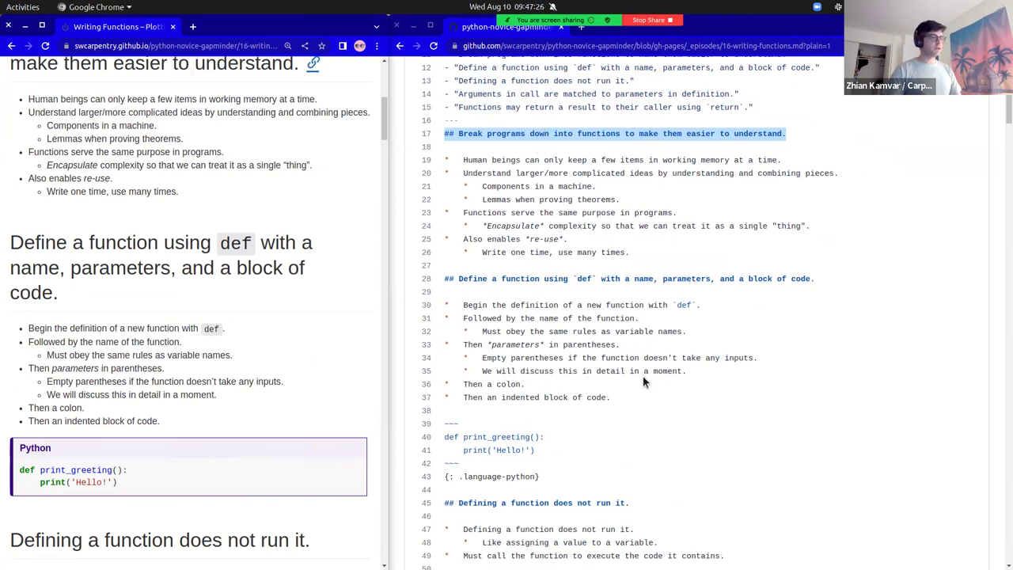
scroll(643, 376, up, 4)
scroll(643, 376, up, 3)
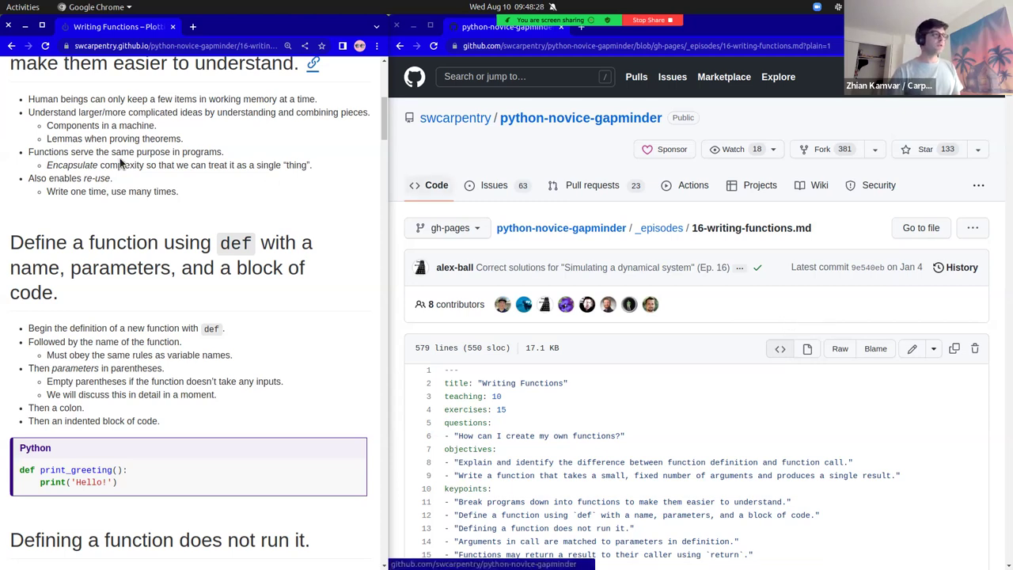
scroll(120, 158, up, 3)
scroll(120, 158, up, 3)
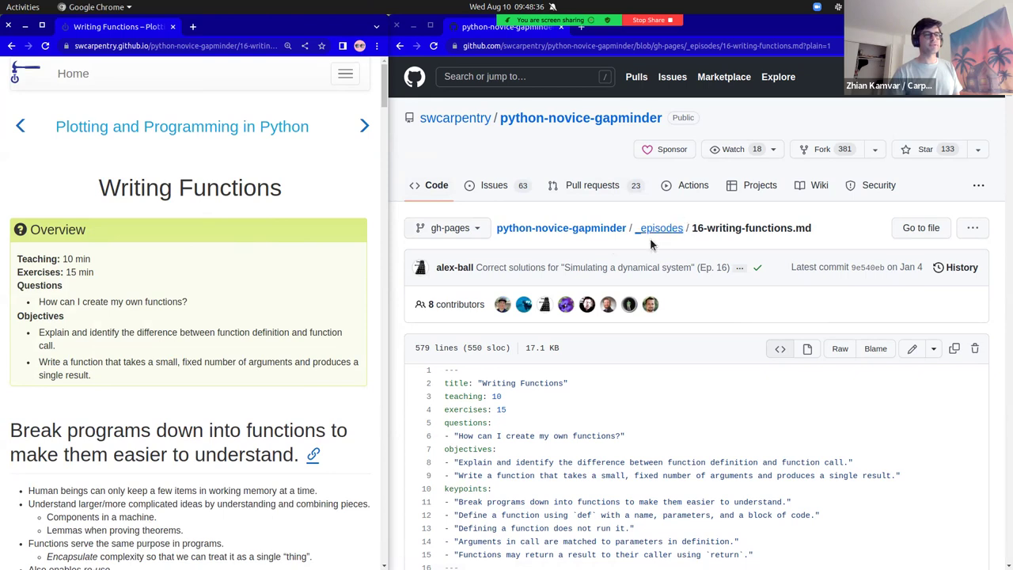
Step: Open 16-writing-functions.md for editing and highlight the notice about the fork created for proposing changes
scroll(856, 277, down, 3)
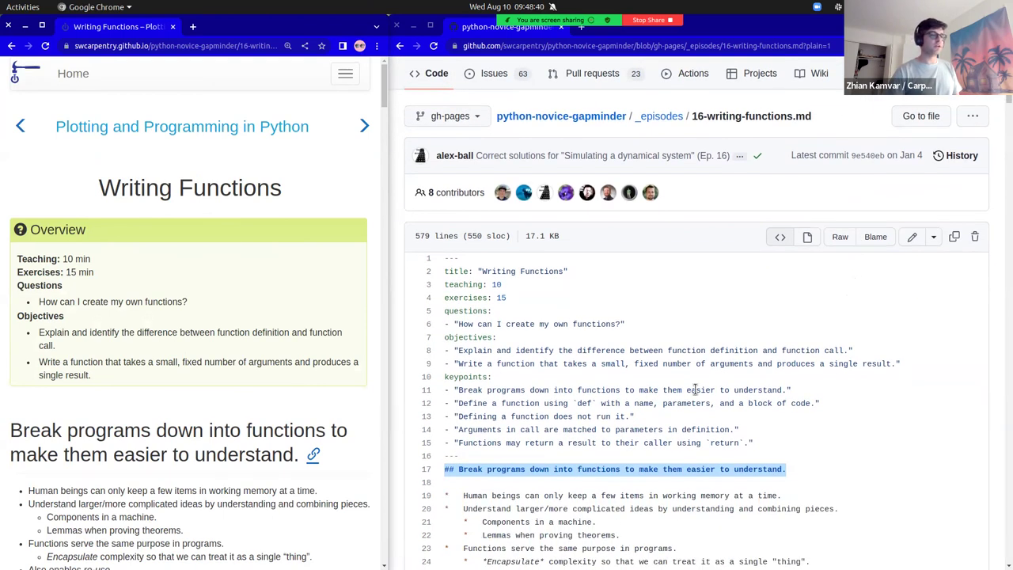
scroll(696, 388, up, 3)
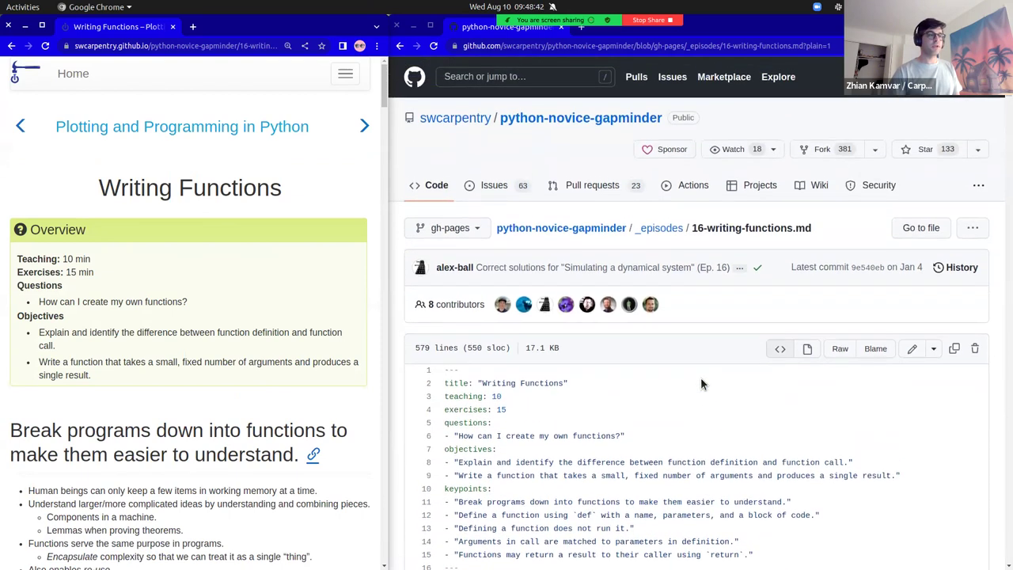
click(914, 351)
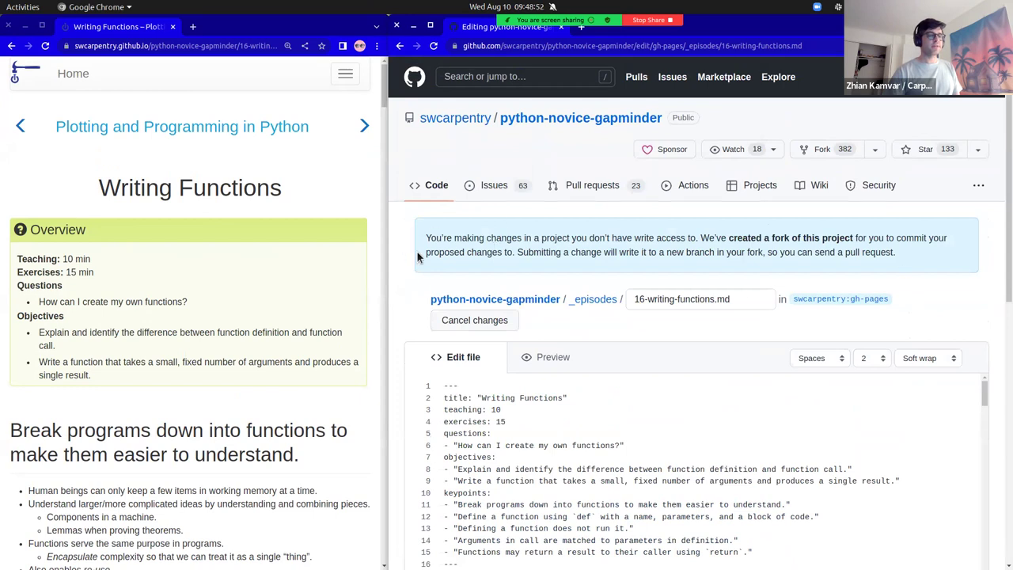
drag(423, 242, 910, 258)
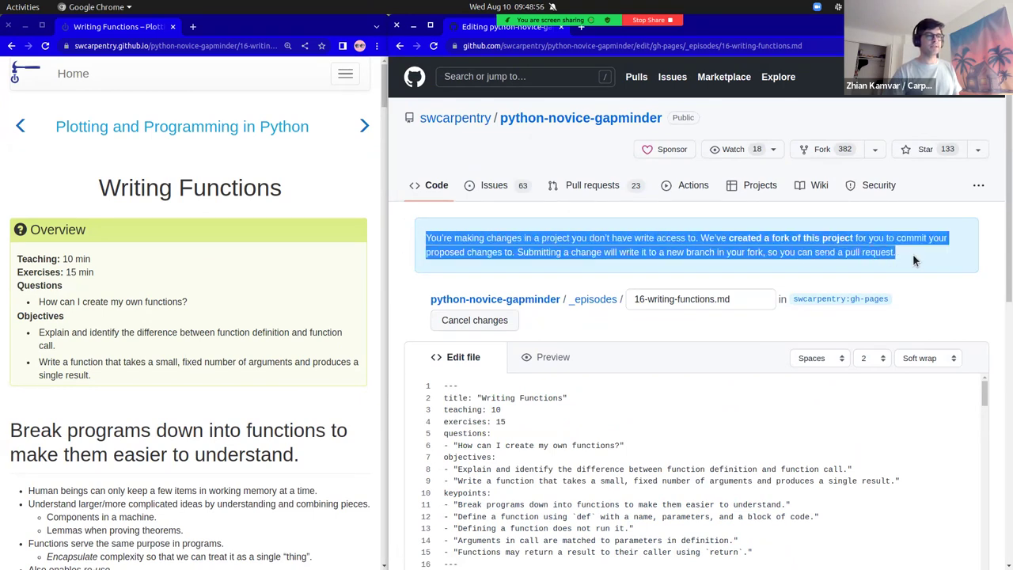
click(562, 238)
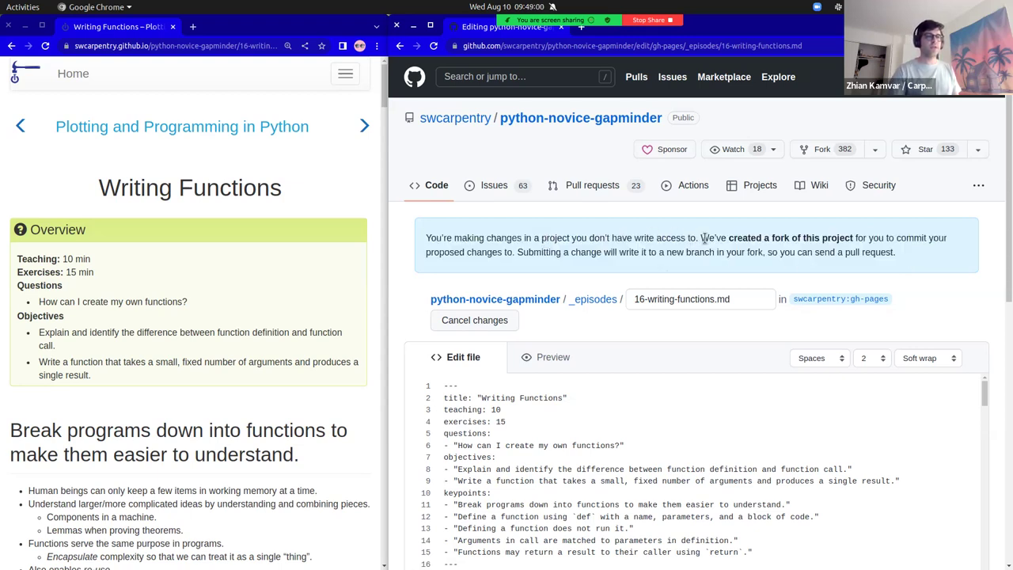
drag(701, 237, 896, 254)
click(897, 254)
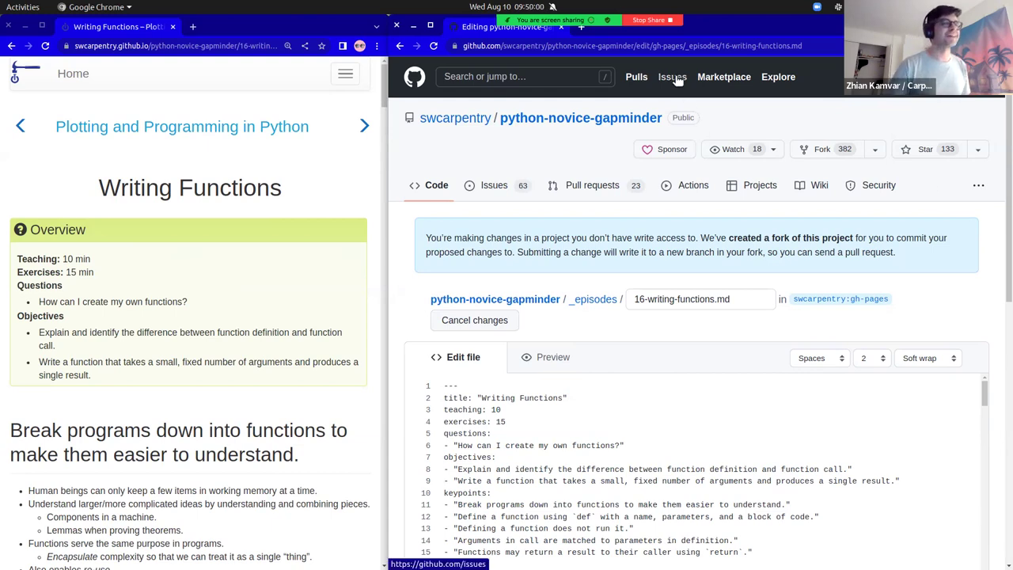
Step: Stop sharing the screen
click(660, 22)
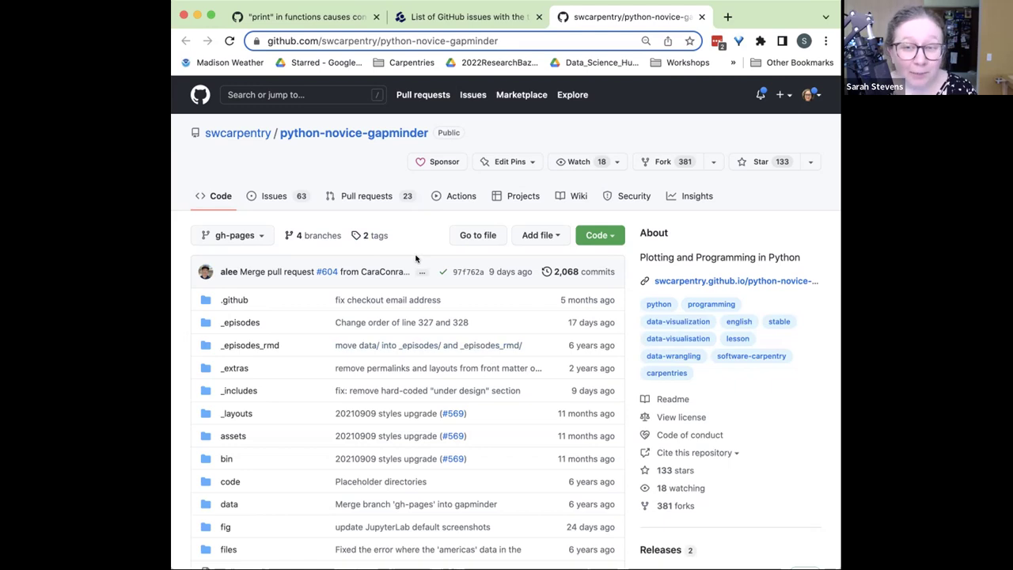
Step: Switch to The Carpentries' help-wanted issues page, highlight its address, and examine the issue table with its filters and labels
click(462, 18)
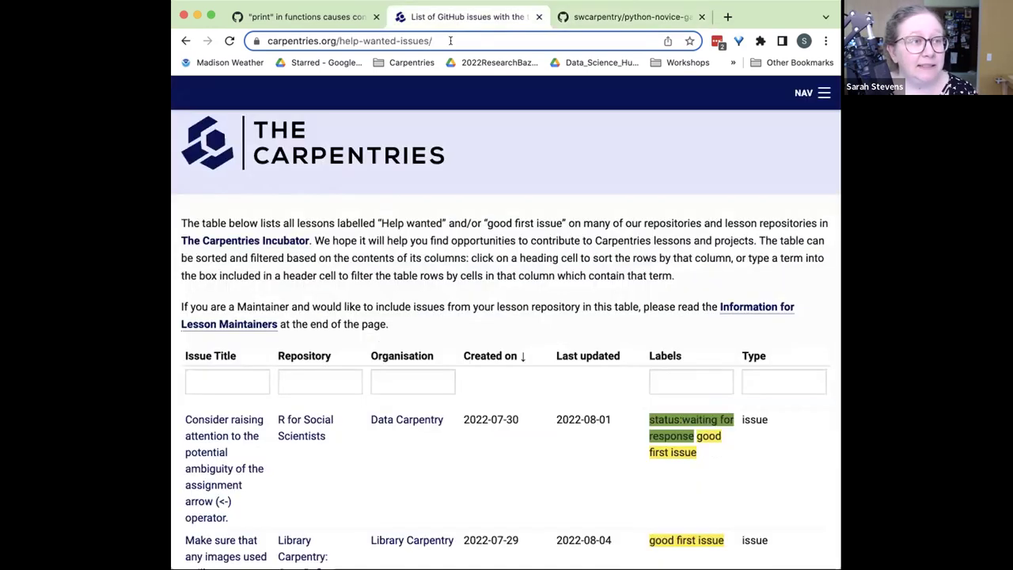
click(453, 41)
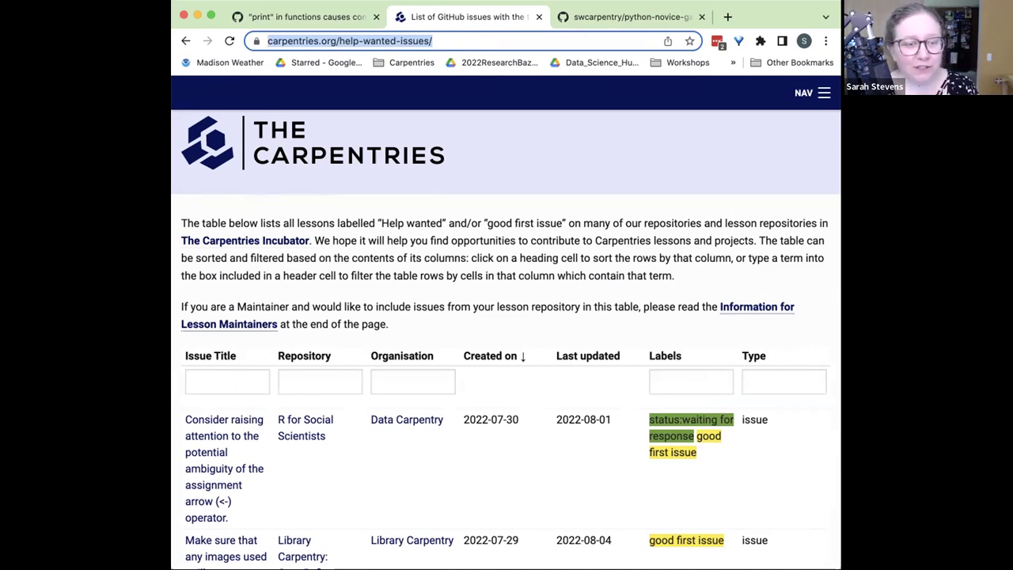
scroll(404, 474, down, 1)
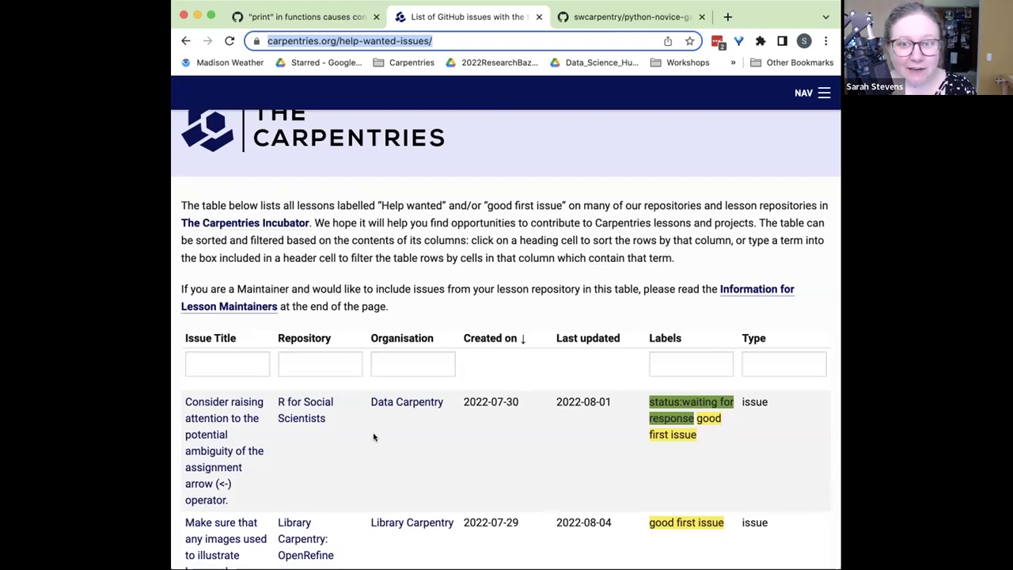
scroll(374, 437, up, 1)
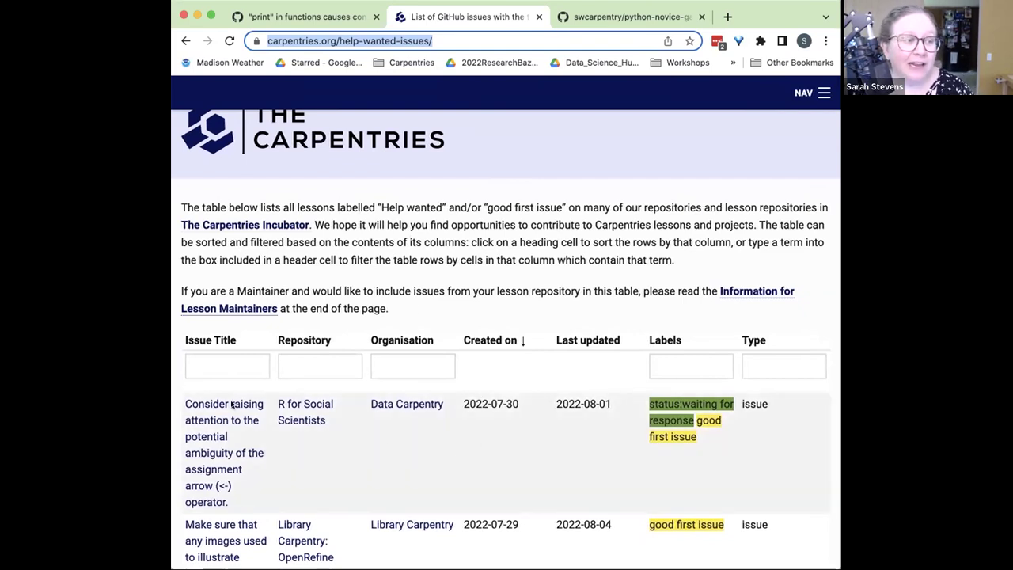
scroll(224, 438, down, 1)
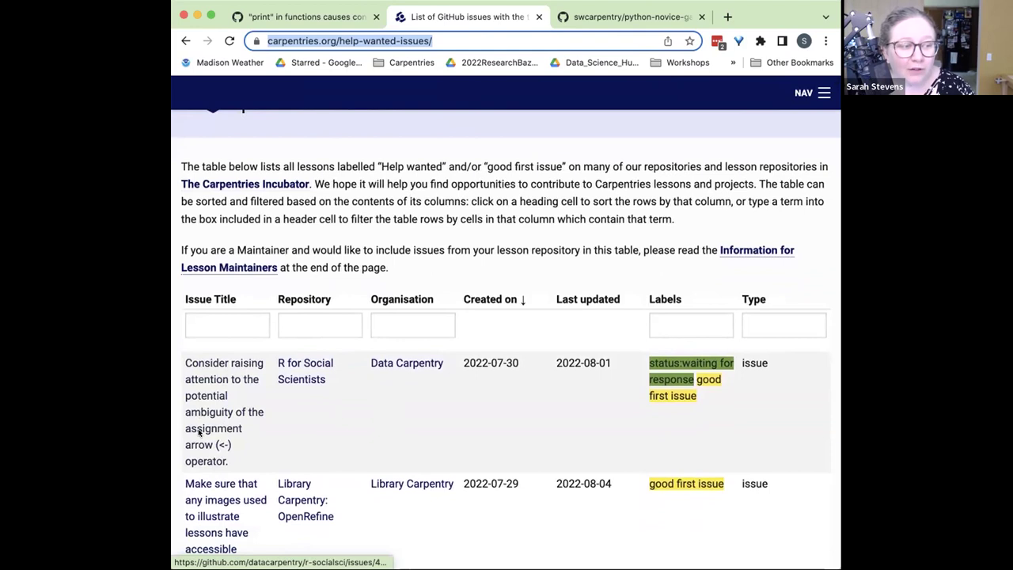
scroll(198, 431, down, 1)
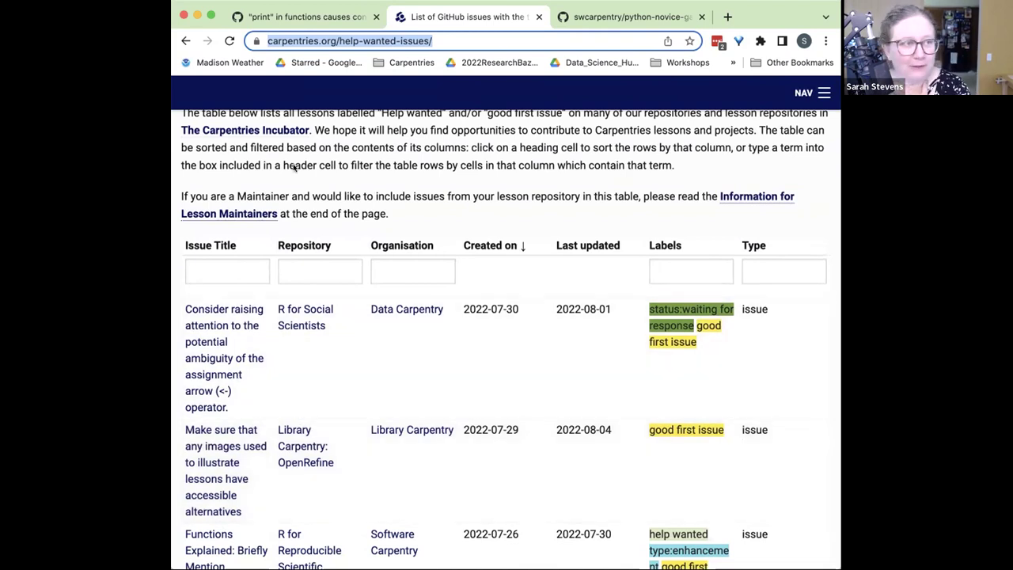
Step: Go to software-carpentry.org in a new tab and open its Our Lessons page
click(314, 17)
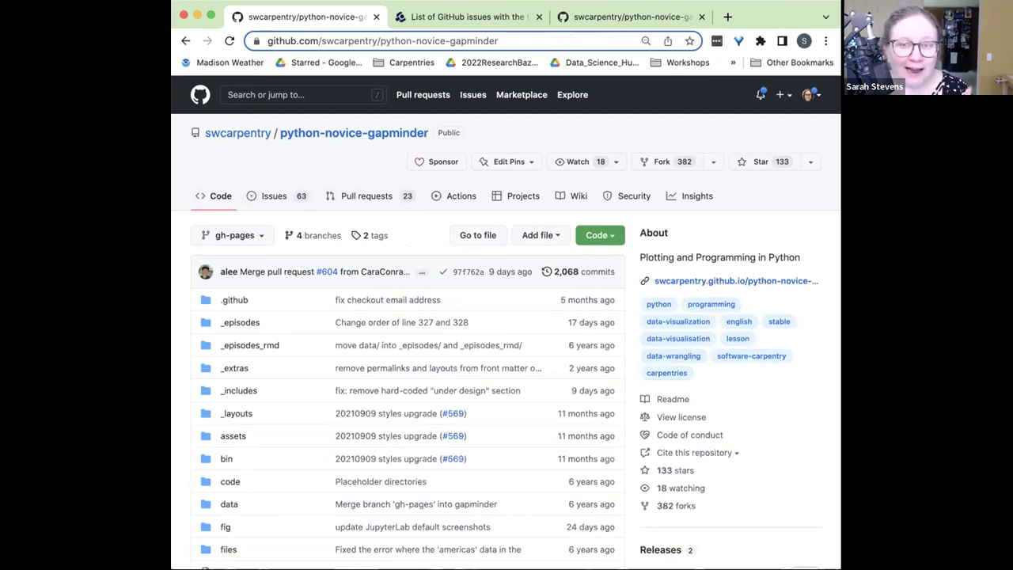
click(726, 17)
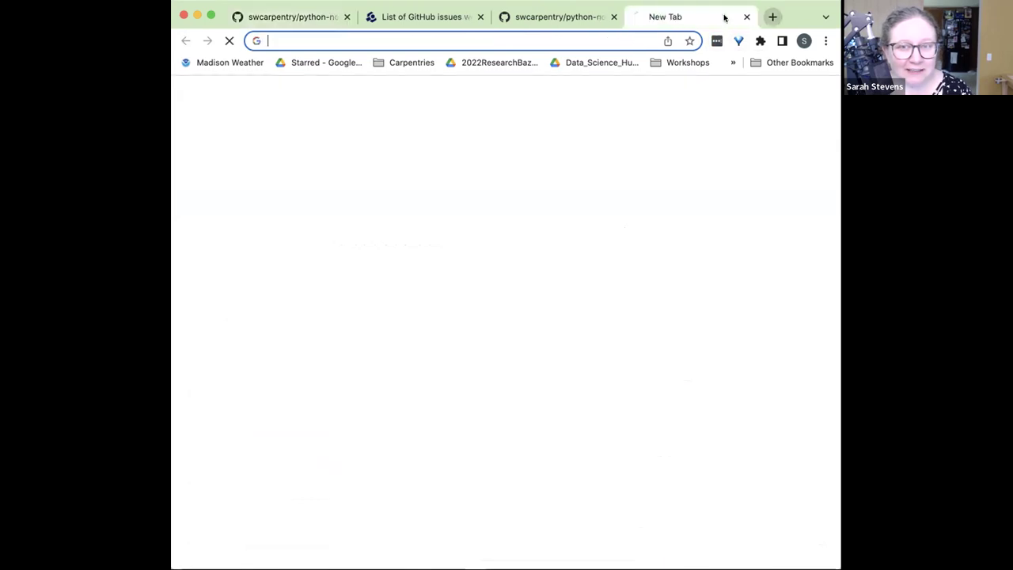
text(softw)
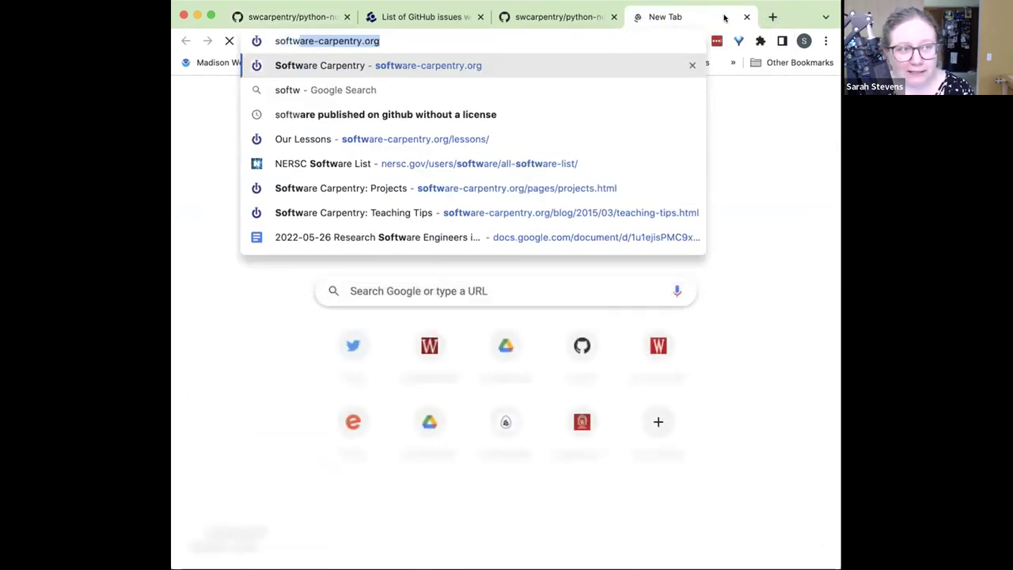
key(Return)
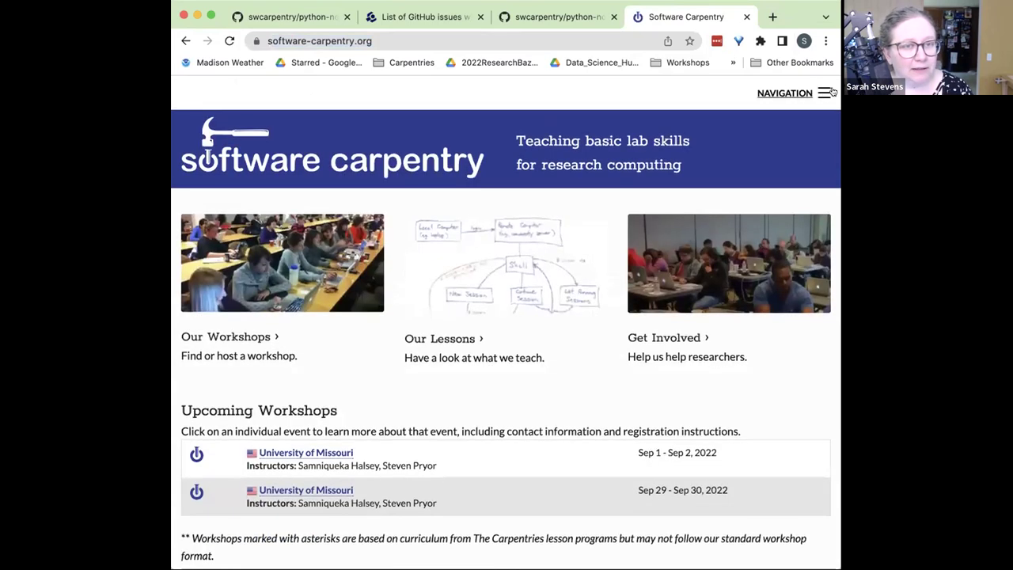
mouse_move(415, 95)
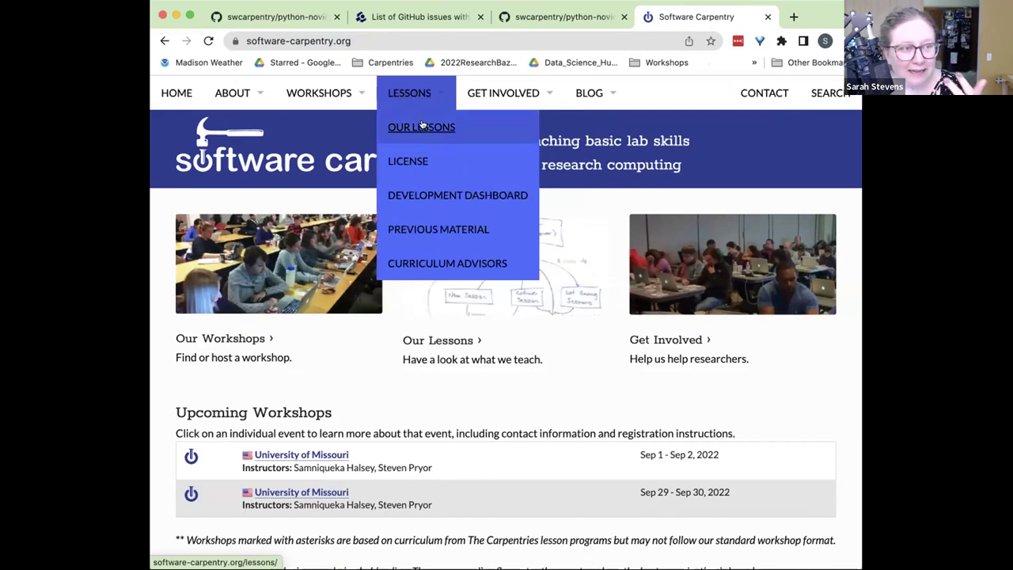
click(422, 125)
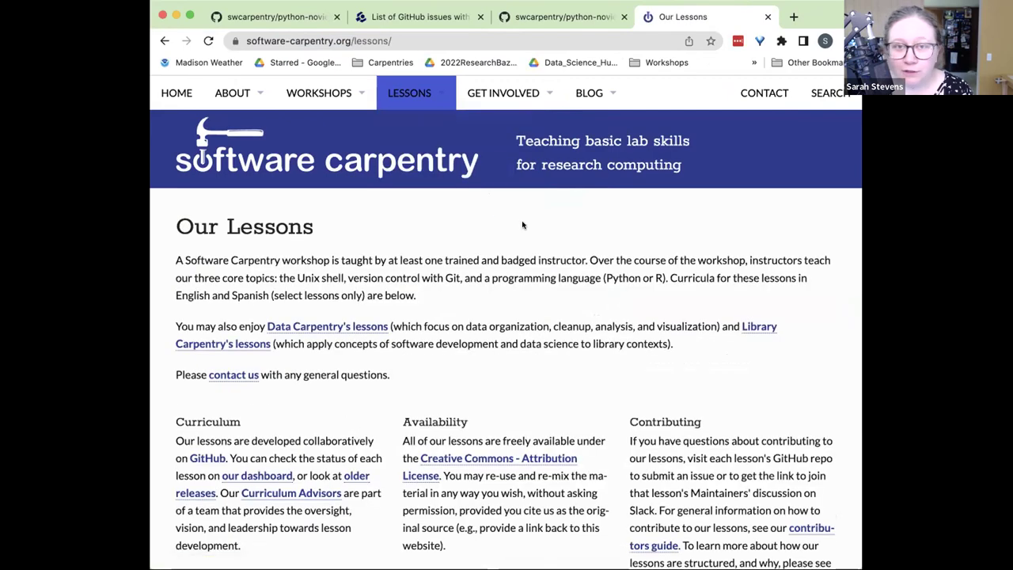
Step: Open the GitHub repository for Plotting and Programming in Python from the core lessons in English
scroll(522, 225, down, 2)
scroll(522, 225, down, 3)
scroll(523, 225, down, 5)
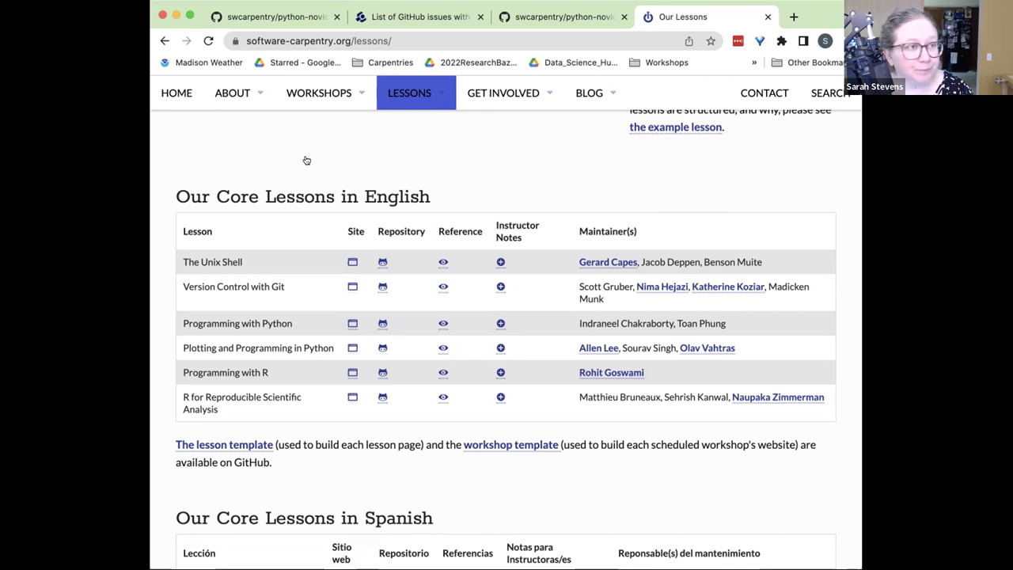
click(381, 348)
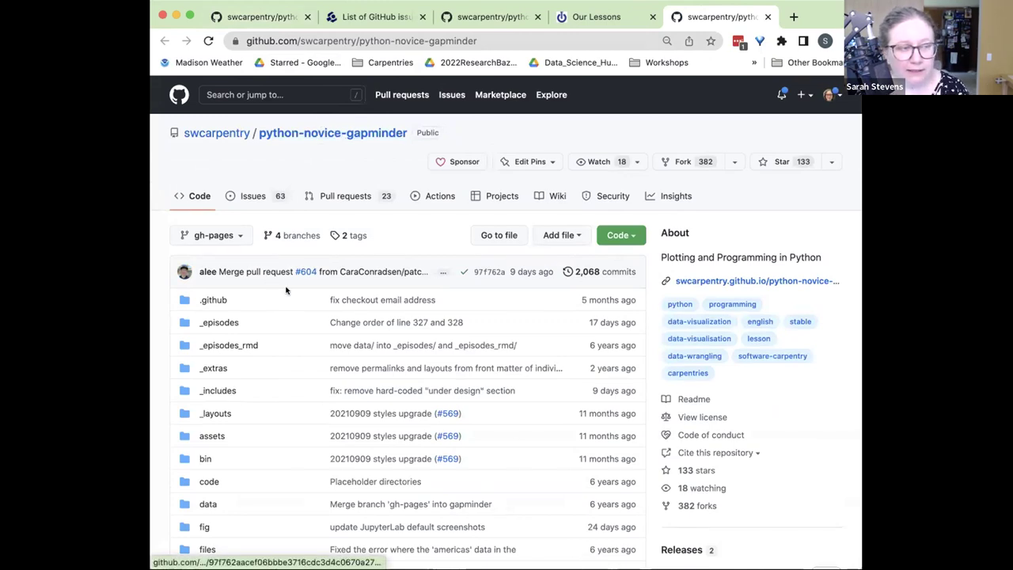
scroll(250, 288, down, 1)
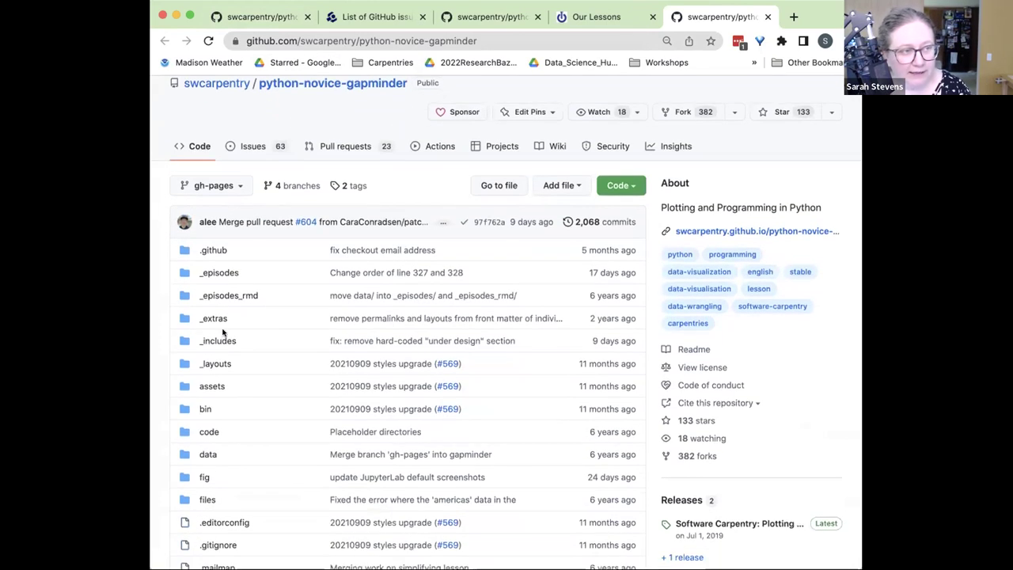
scroll(226, 331, up, 1)
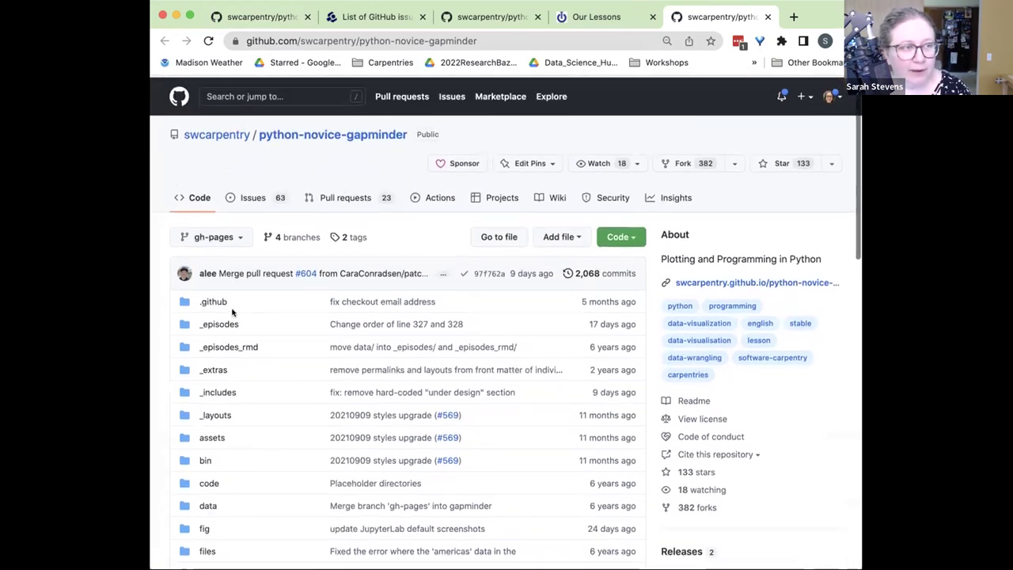
Step: Open the issues of python-novice-gapminder and look through the open ones and their labels
click(257, 195)
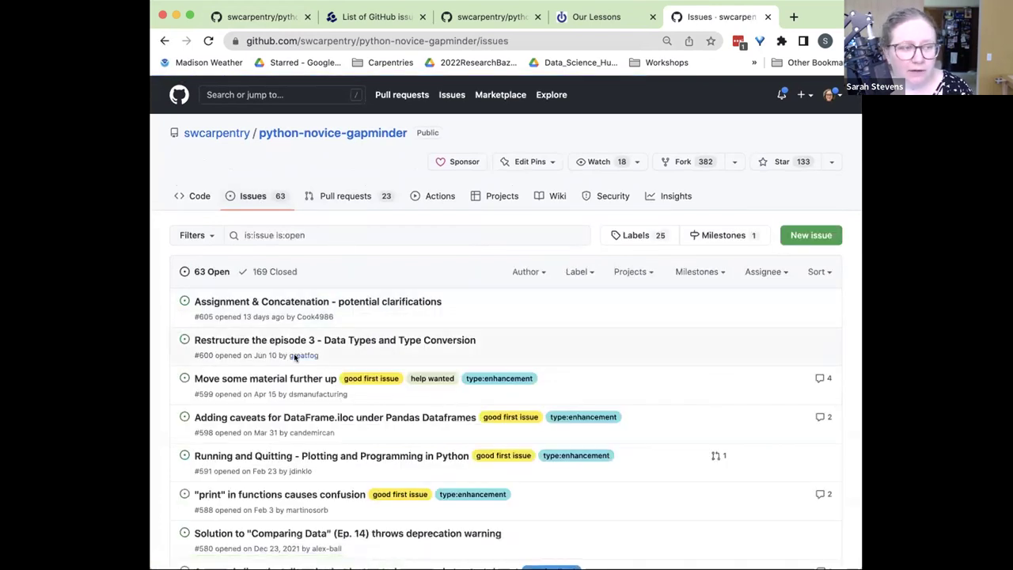
scroll(334, 476, down, 1)
scroll(333, 476, down, 2)
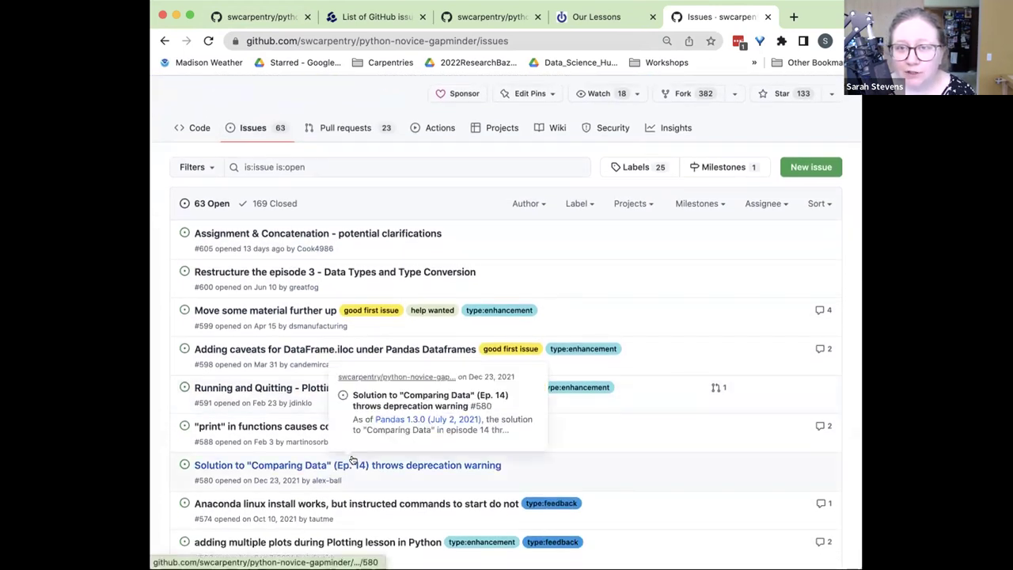
scroll(352, 460, down, 2)
scroll(451, 481, down, 1)
scroll(557, 349, up, 2)
scroll(622, 233, up, 2)
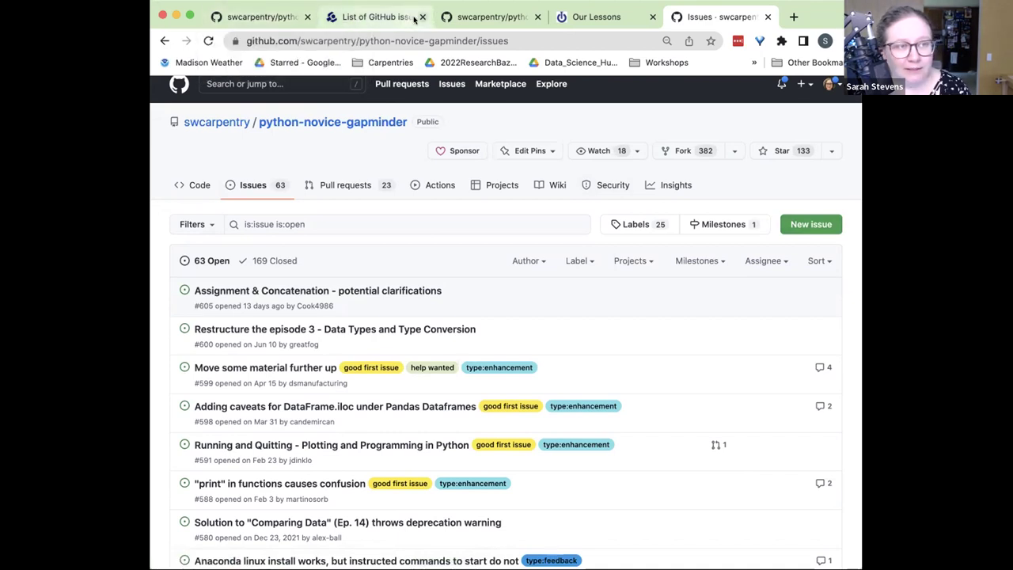
Step: Close the duplicate repository tab and display the issues list in the original python-novice-gapminder tab
click(275, 19)
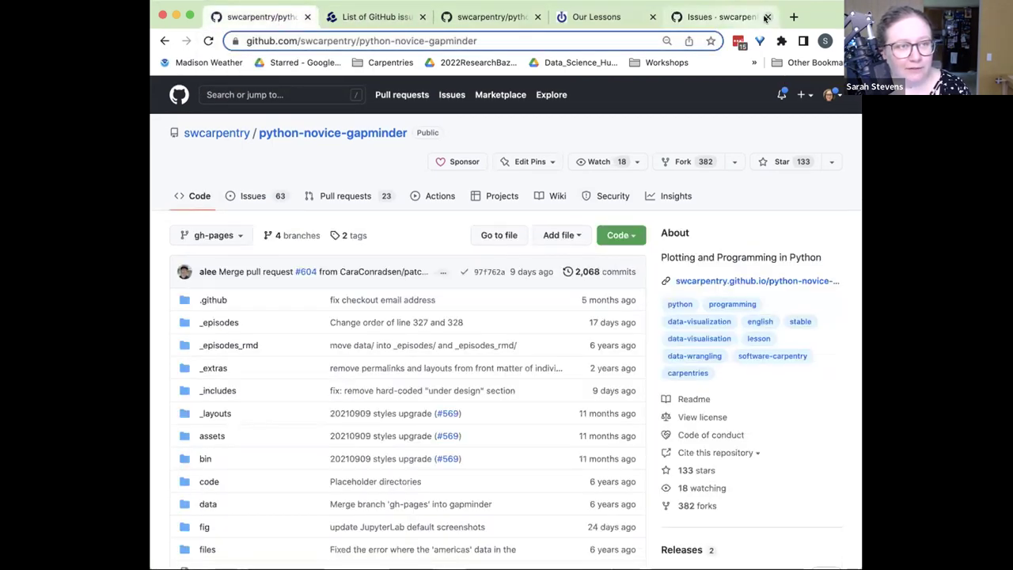
click(766, 17)
click(254, 196)
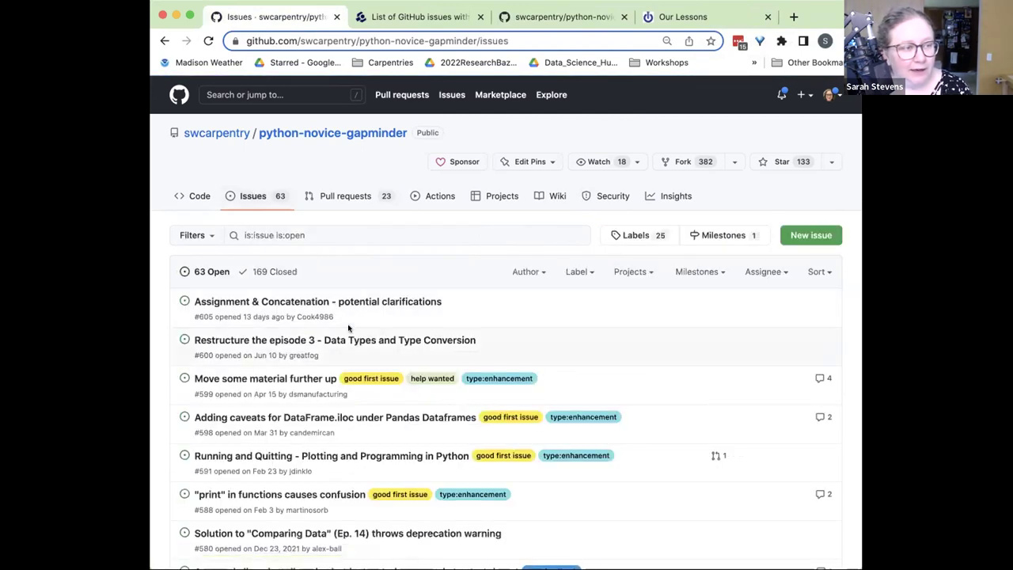
Step: Open the issue titled "print" in functions causes confusion and read its description through the proposed rewrite
scroll(348, 328, down, 2)
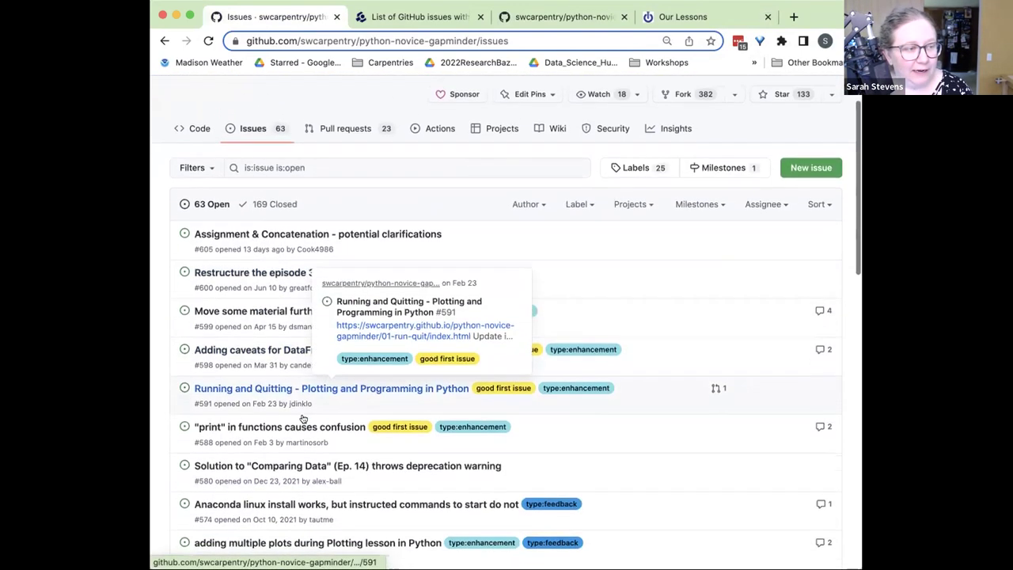
scroll(302, 418, down, 1)
click(283, 407)
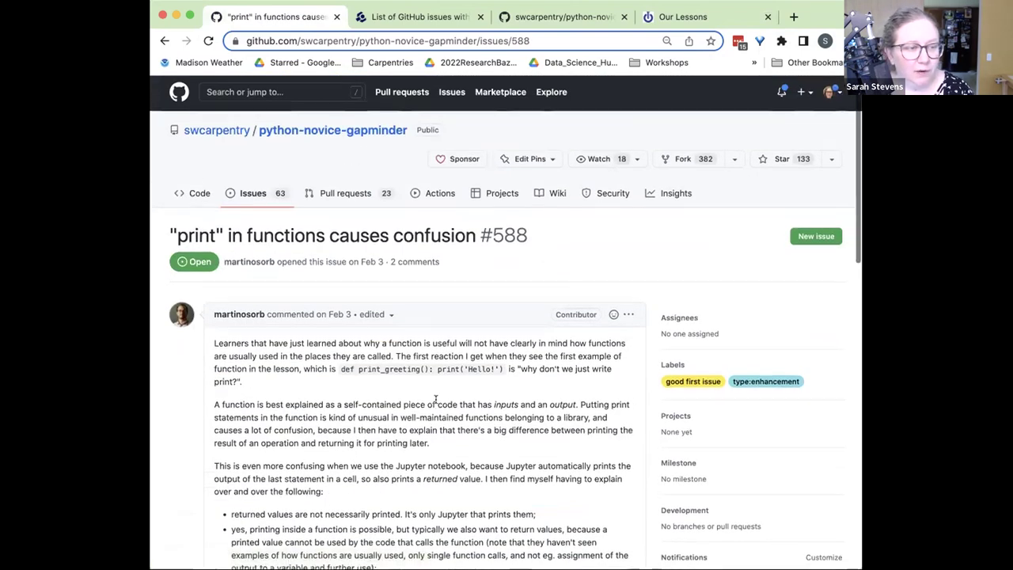
scroll(435, 398, down, 5)
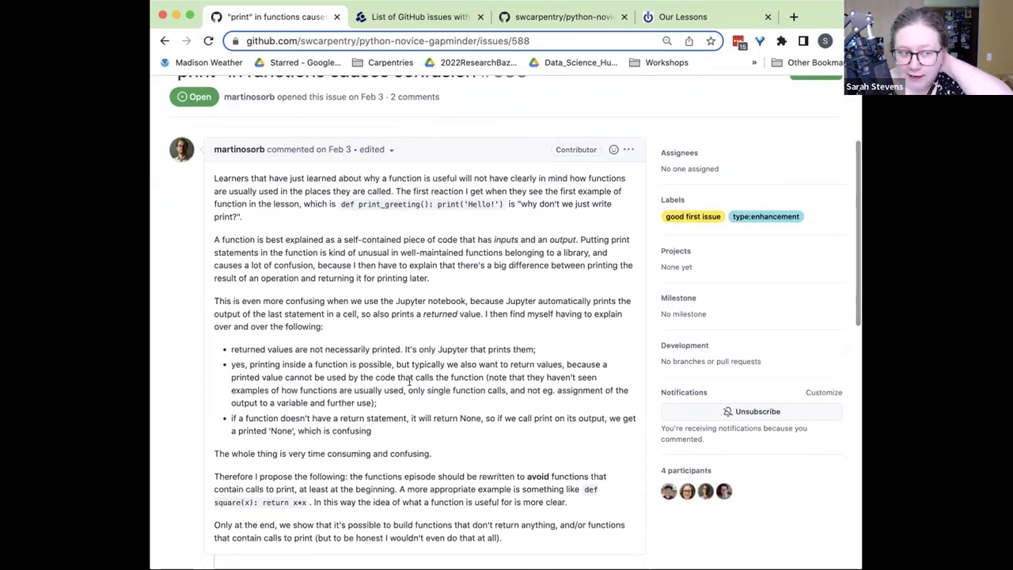
Step: Read the comments on issue #588, including the suggested function example with several print lines
scroll(409, 383, down, 2)
scroll(402, 363, down, 2)
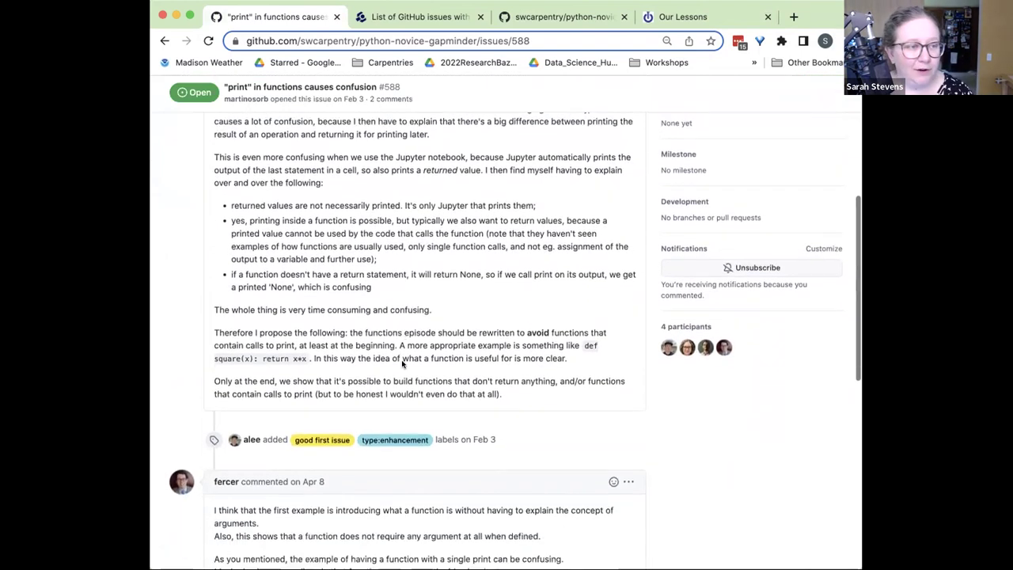
scroll(402, 363, down, 5)
drag(326, 476, 210, 443)
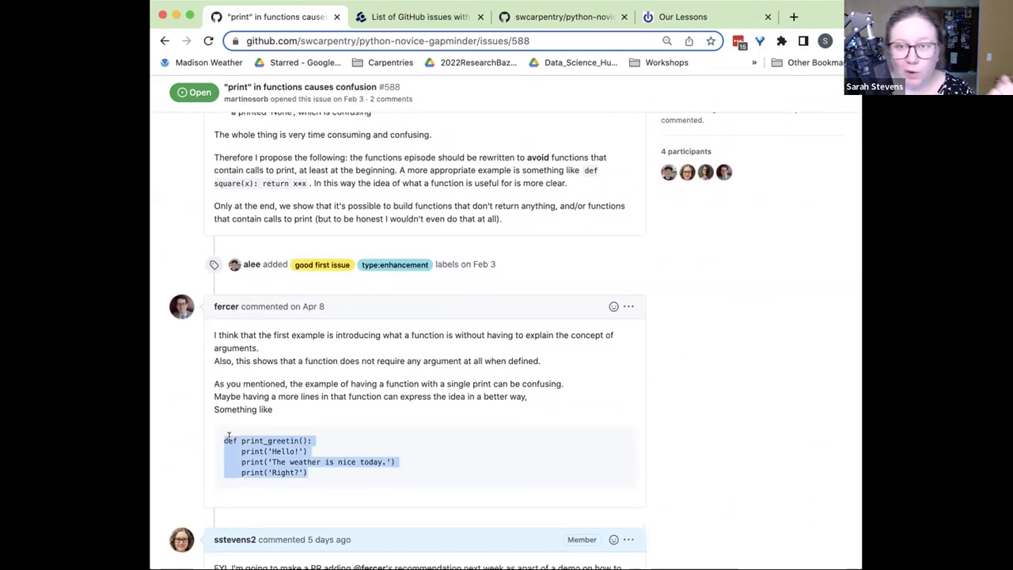
click(420, 457)
scroll(407, 452, down, 2)
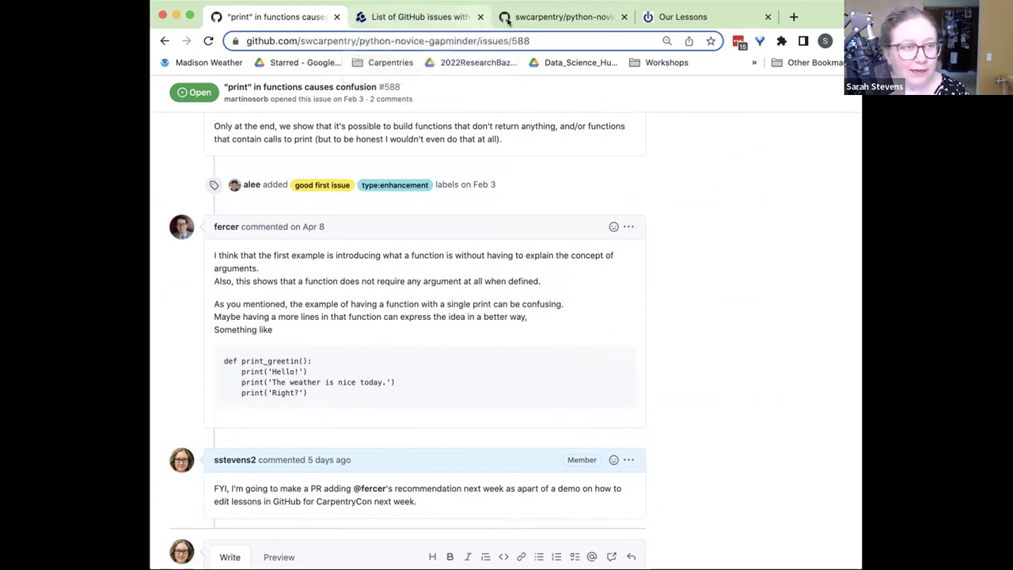
Step: Open the _episodes folder of python-novice-gapminder and check in issue #588 which episode the proposal concerns
click(538, 17)
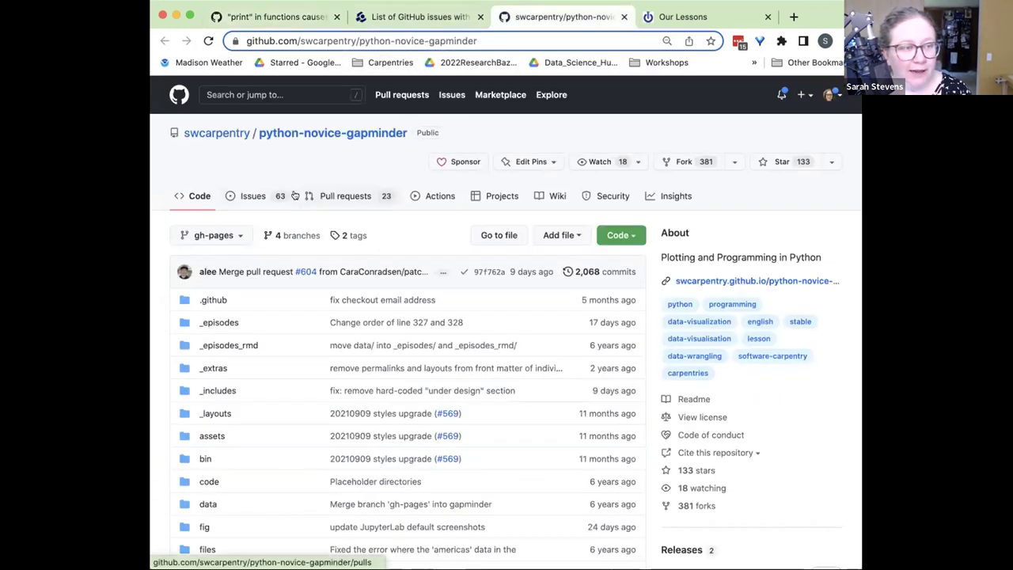
click(224, 322)
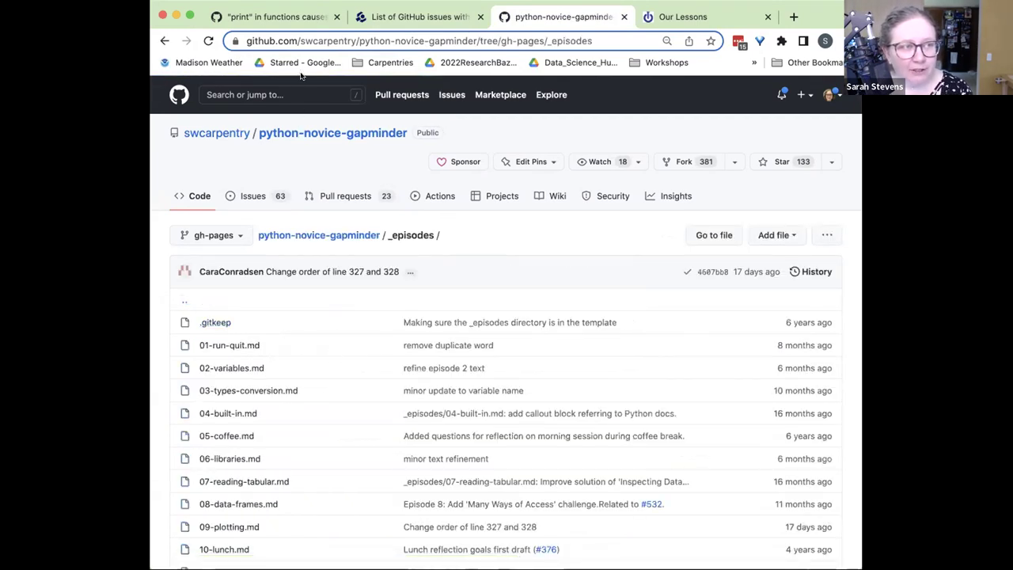
click(278, 16)
scroll(337, 176, up, 4)
scroll(347, 182, up, 6)
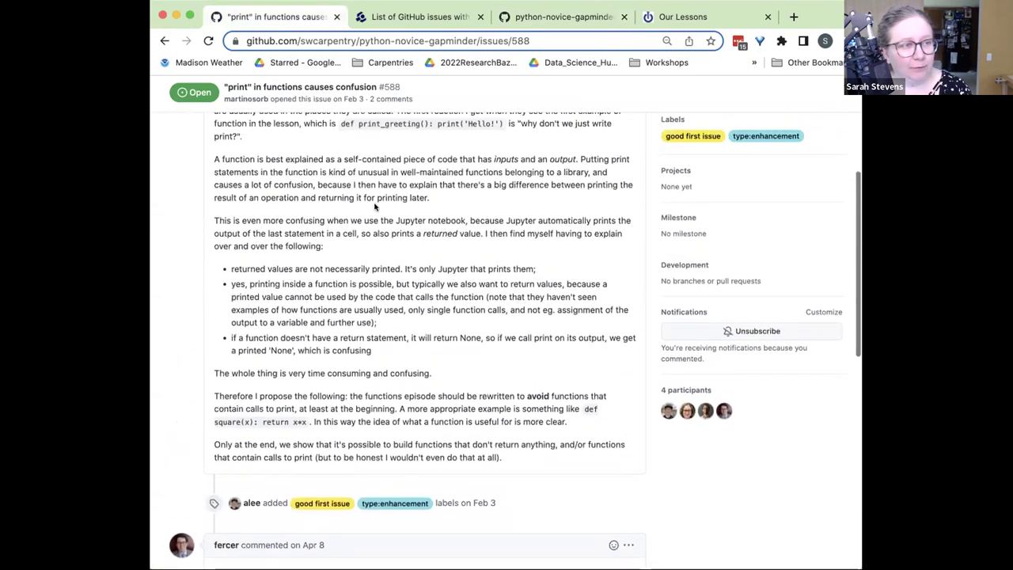
scroll(430, 315, down, 5)
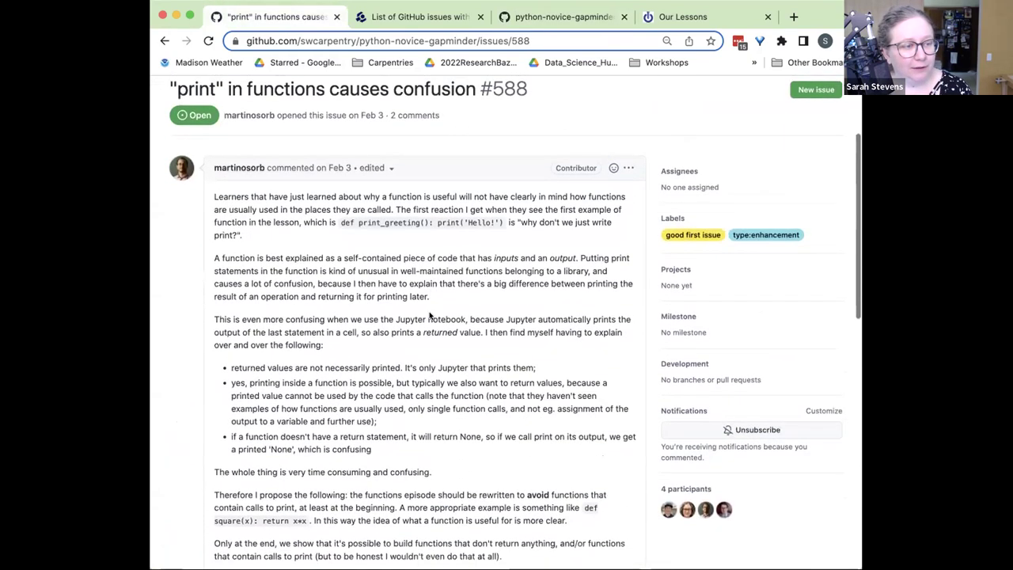
scroll(431, 316, down, 1)
drag(396, 292, 430, 291)
Step: Open the episode file 16-writing-functions.md from the repository's _episodes folder
click(578, 15)
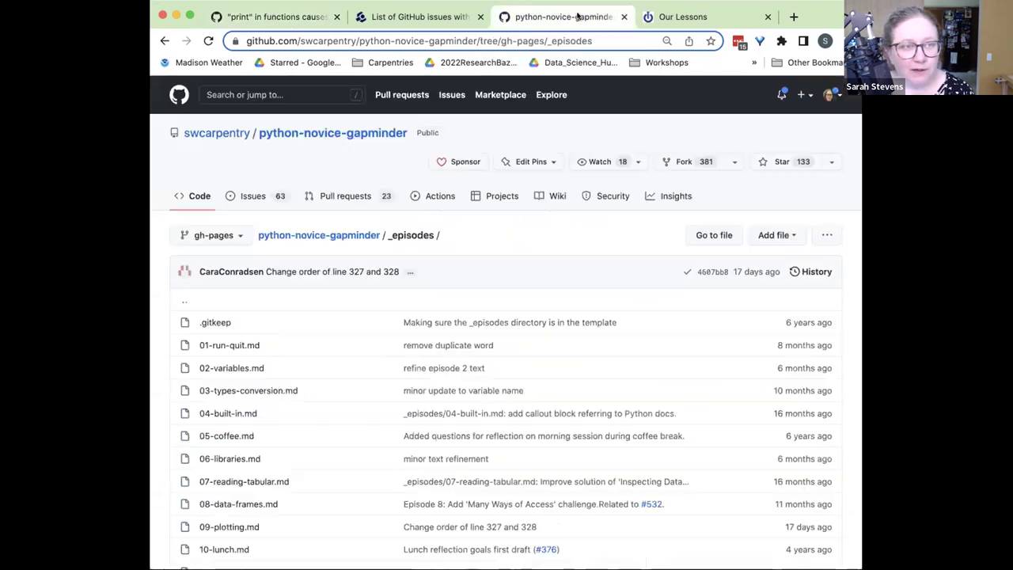
scroll(316, 402, down, 2)
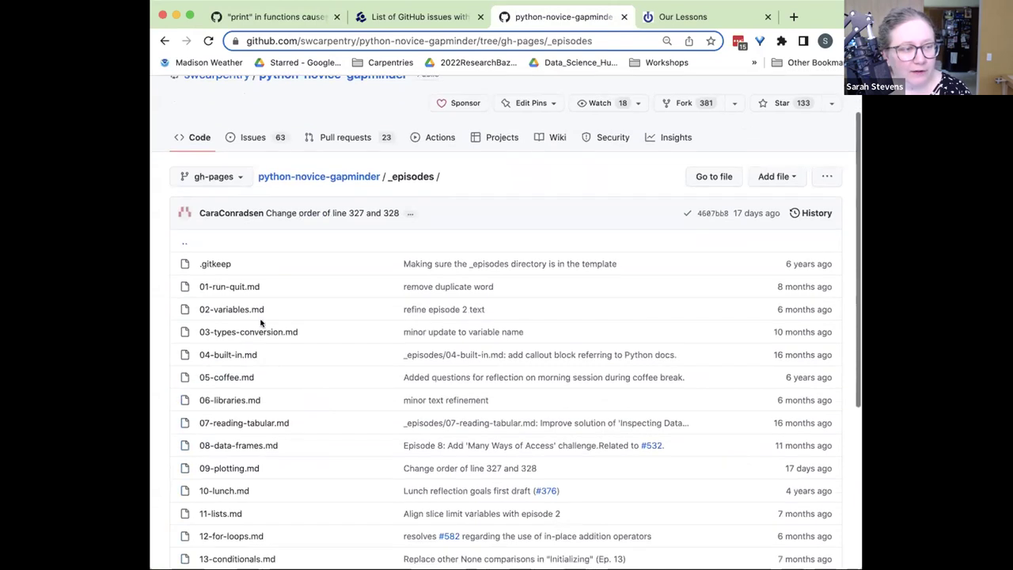
scroll(237, 409, down, 1)
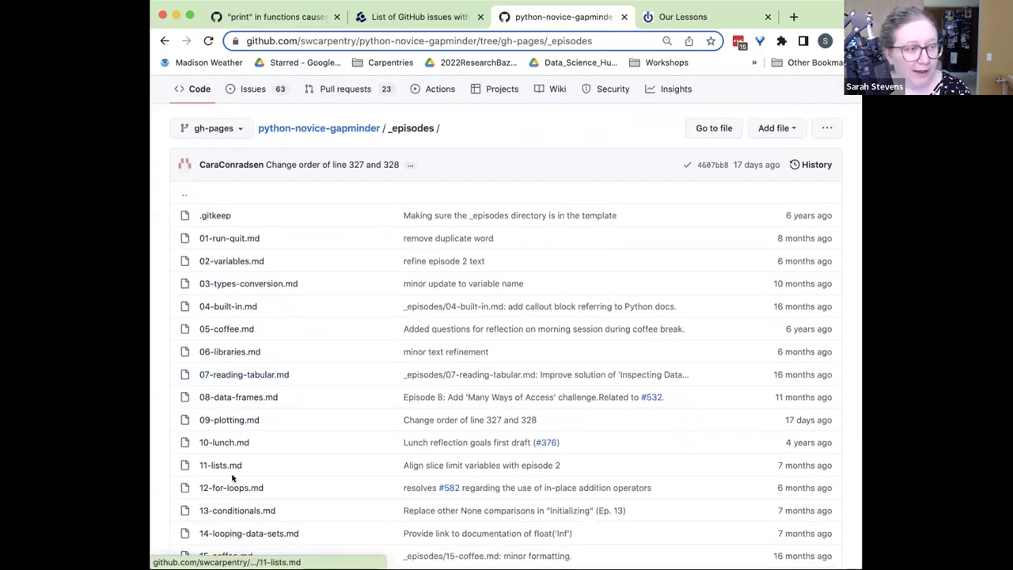
scroll(233, 479, down, 1)
scroll(236, 471, down, 1)
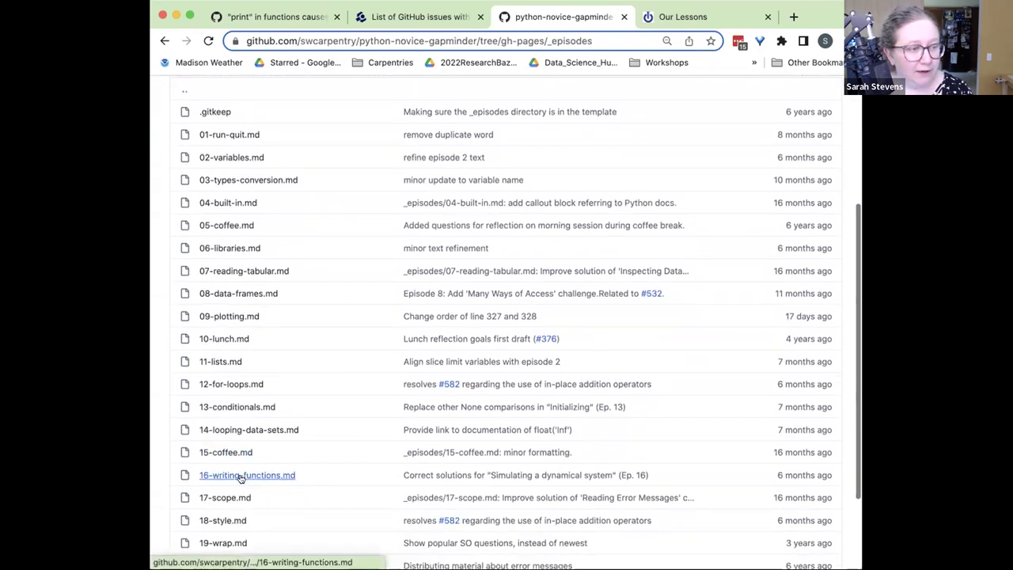
click(244, 474)
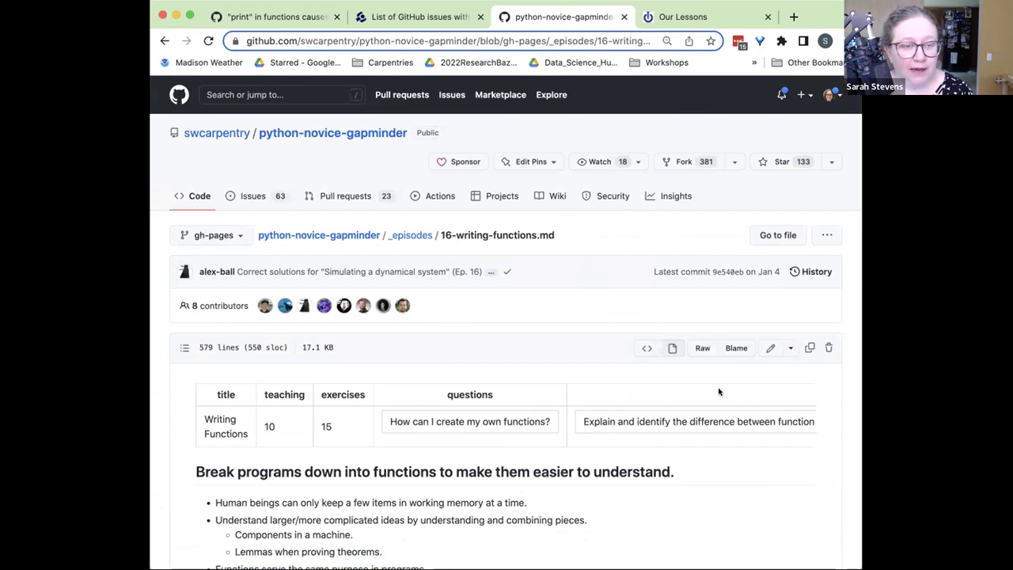
Step: Open 16-writing-functions.md for editing and locate the print_greeting() example in the section on defining a function using def
scroll(697, 391, down, 2)
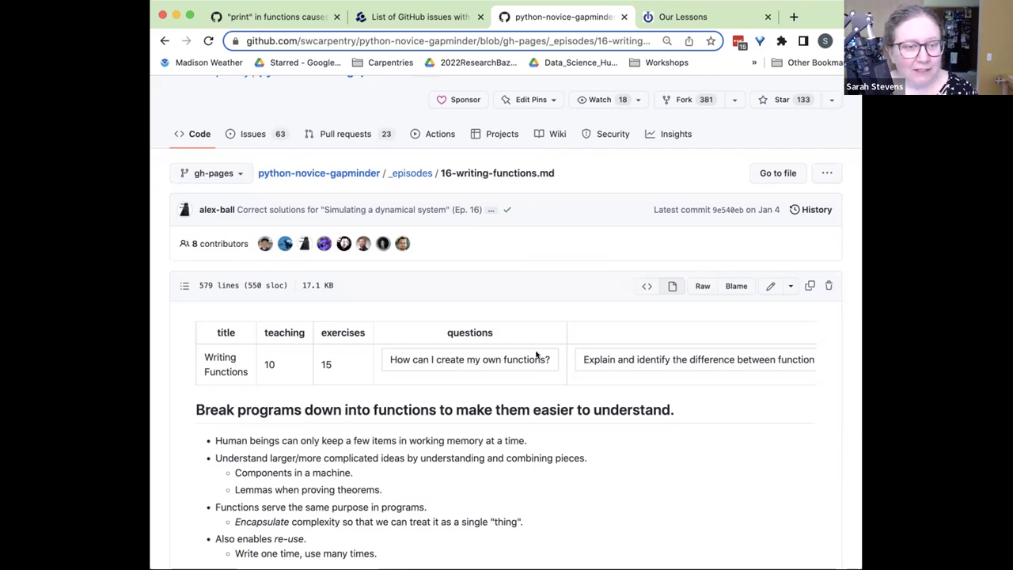
click(768, 285)
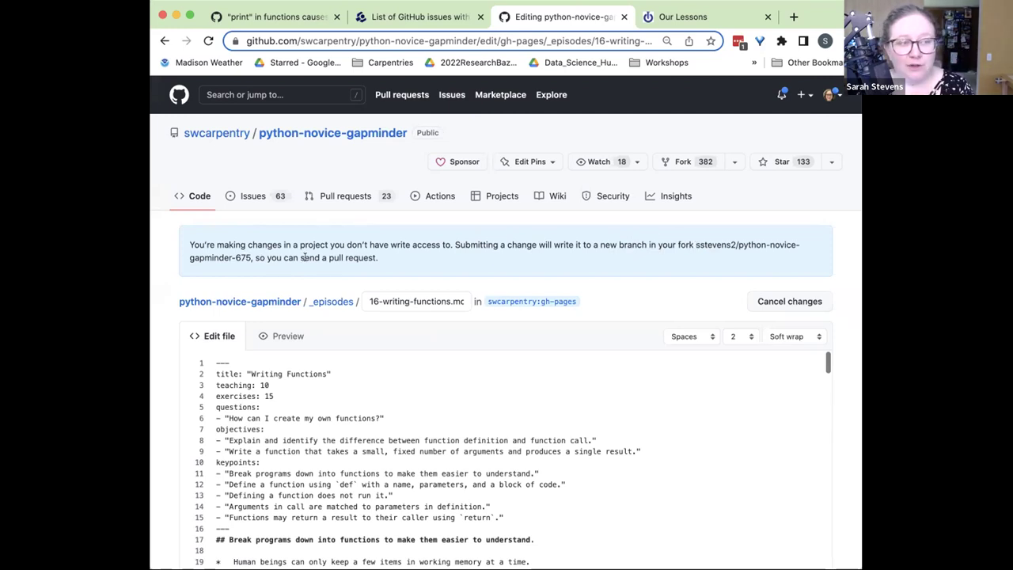
drag(377, 258, 301, 259)
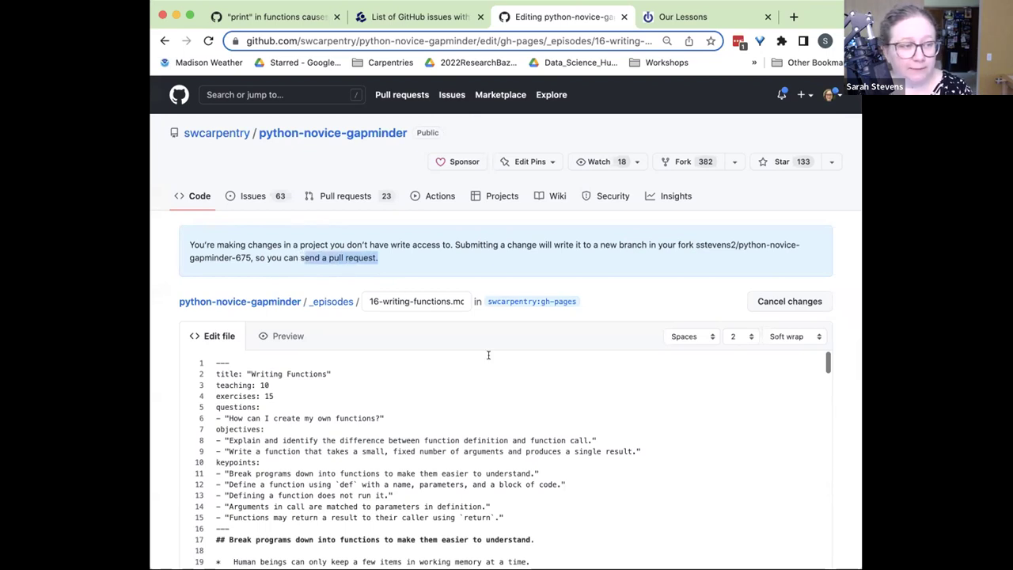
scroll(487, 354, down, 1)
scroll(685, 282, down, 2)
scroll(674, 332, down, 3)
scroll(773, 356, down, 5)
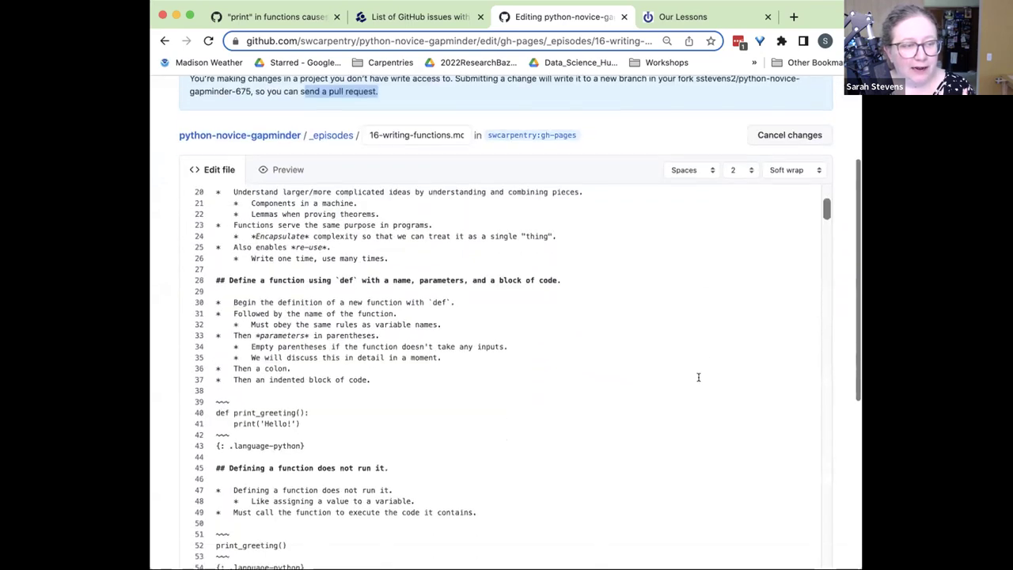
scroll(554, 340, down, 2)
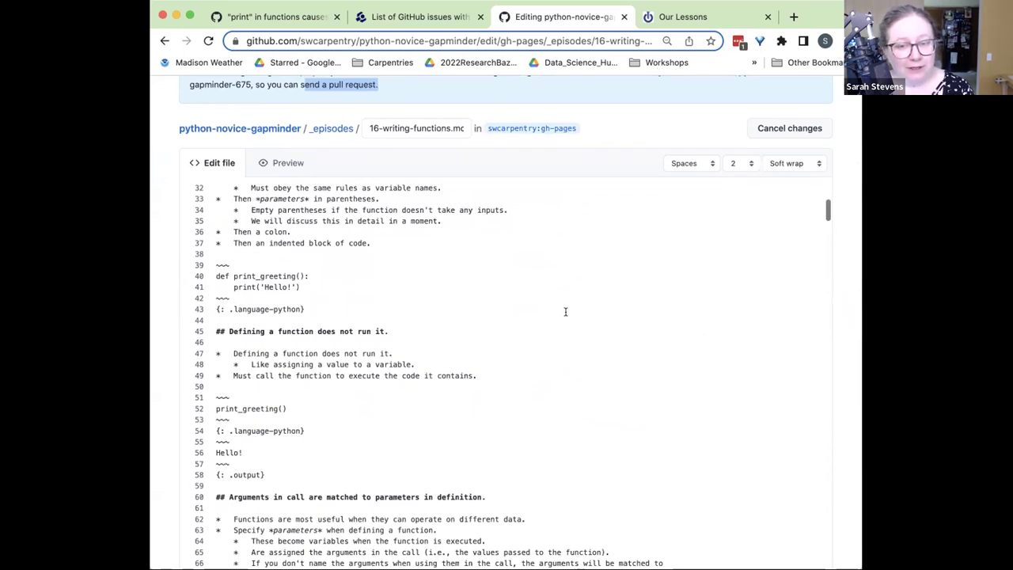
scroll(565, 310, up, 5)
scroll(644, 325, down, 3)
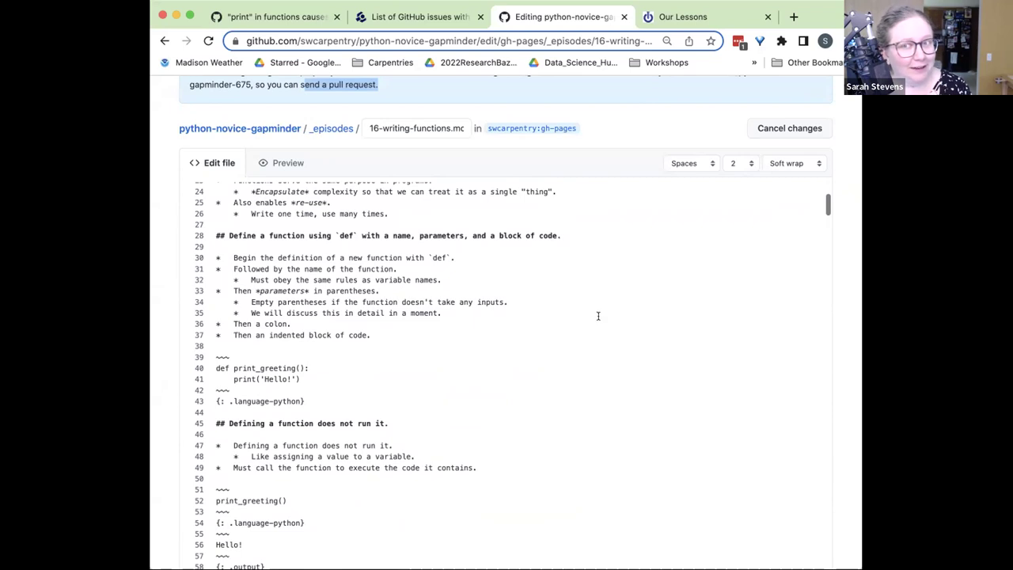
Step: Copy the four-line print_greetin() code example from the April 8 comment on issue #588
click(286, 17)
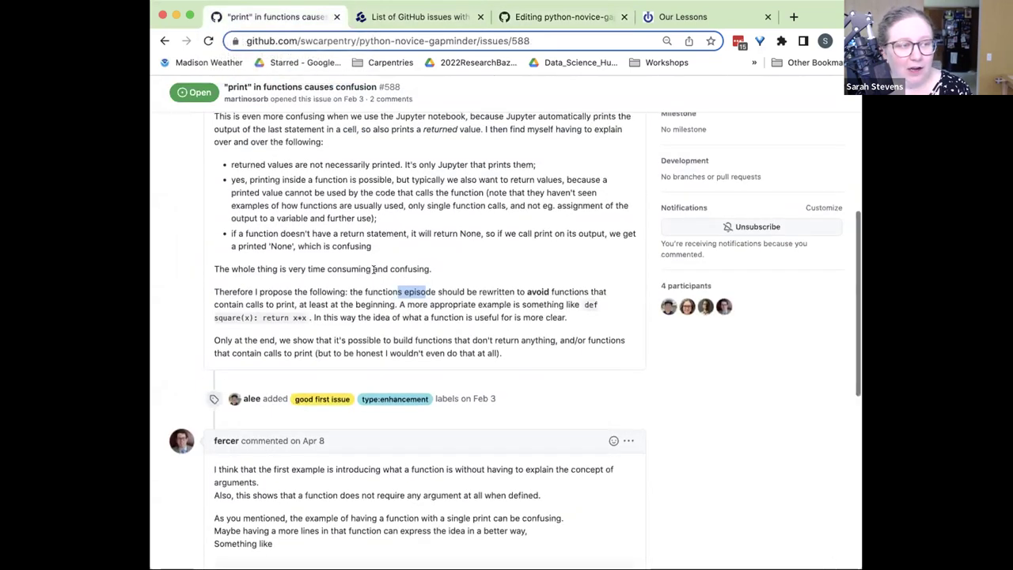
scroll(372, 269, down, 3)
drag(308, 468, 213, 434)
key(ctrl+c)
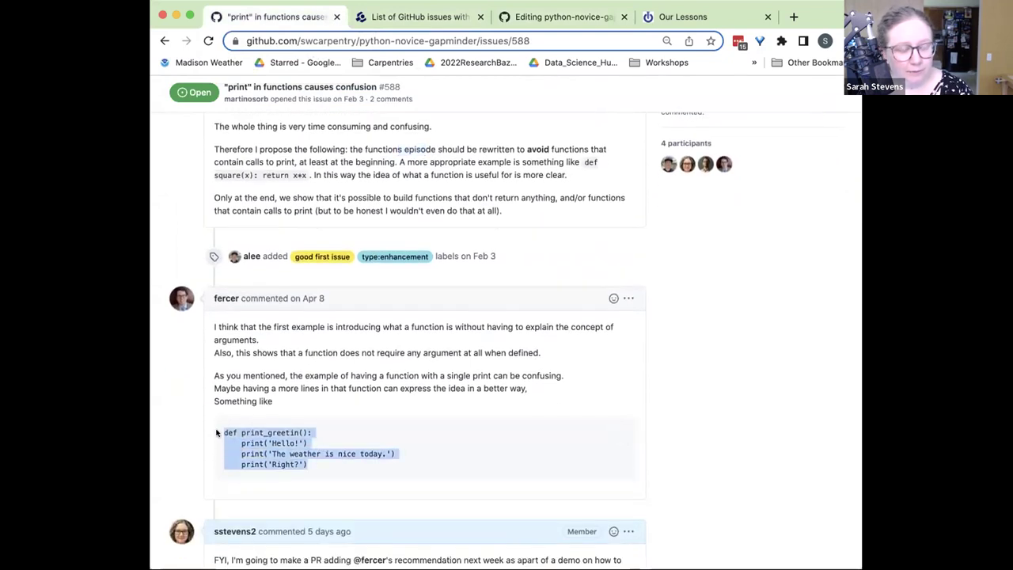
Step: Replace the print('Hello!') line under def print_greeting() with the copied code, and delete the extra def print_greetin(): line
click(570, 19)
drag(300, 378, 216, 378)
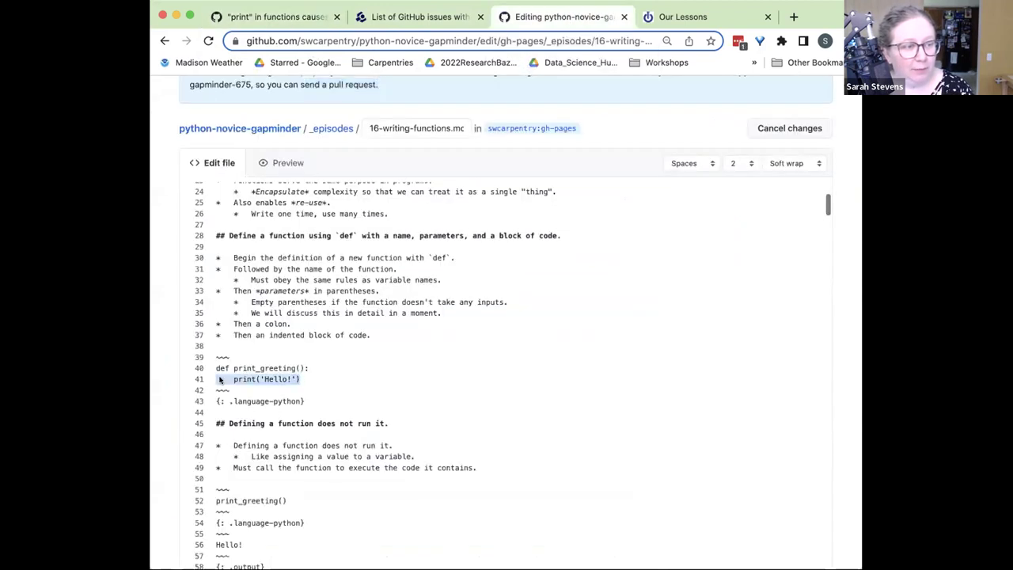
key(ctrl+v)
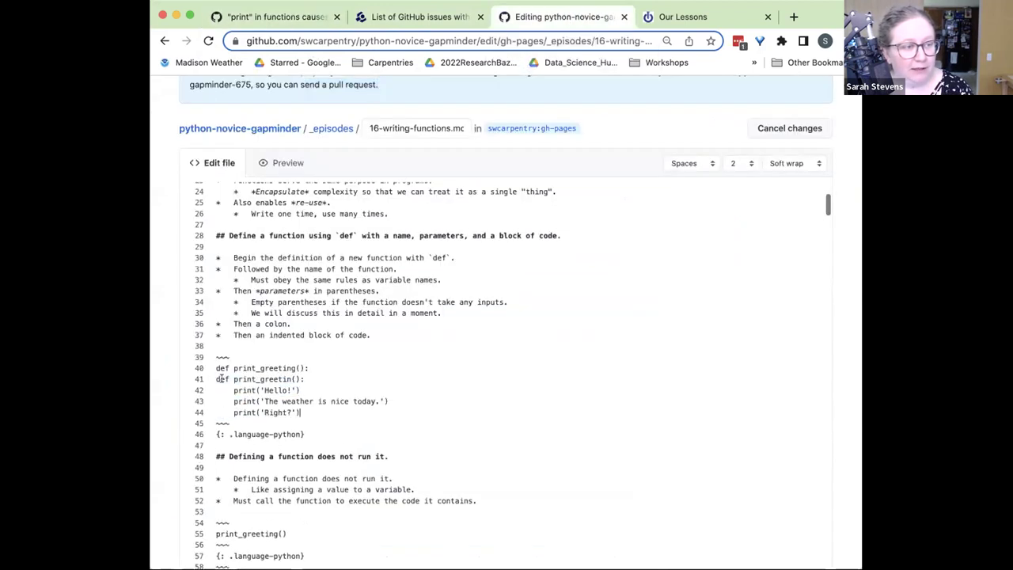
triple_click(308, 378)
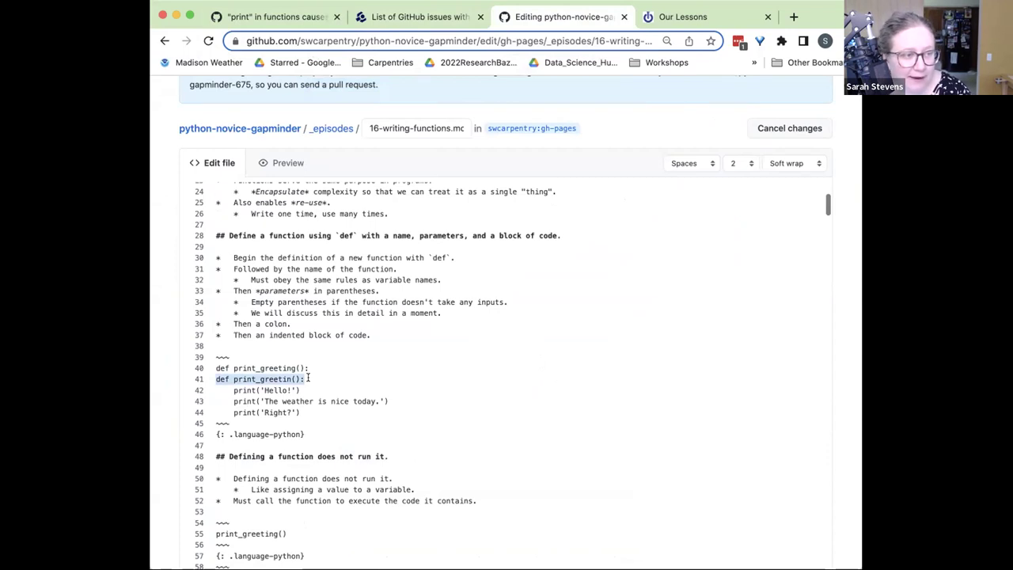
key(BackSpace)
key(BackSpace)
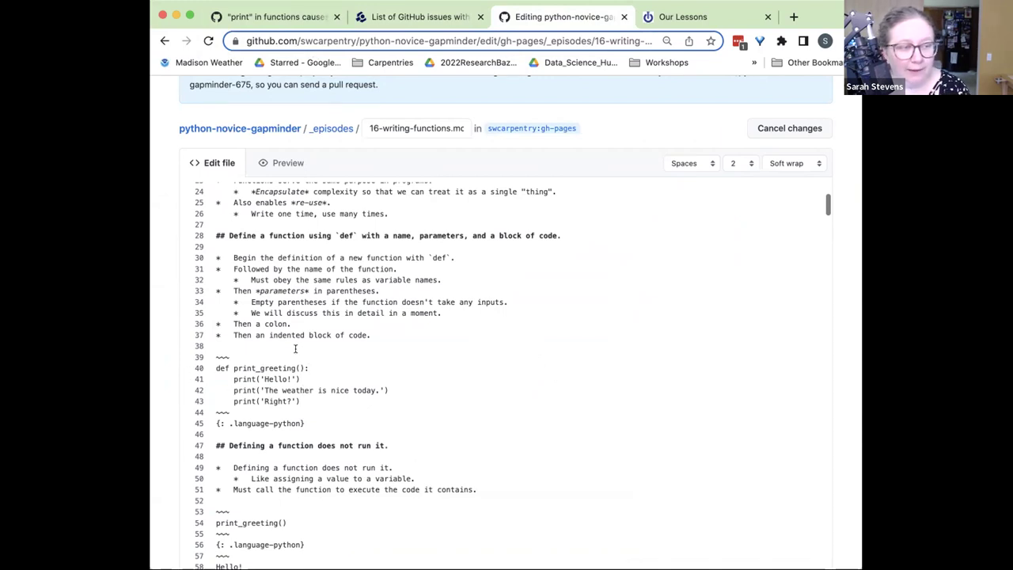
drag(308, 378, 430, 387)
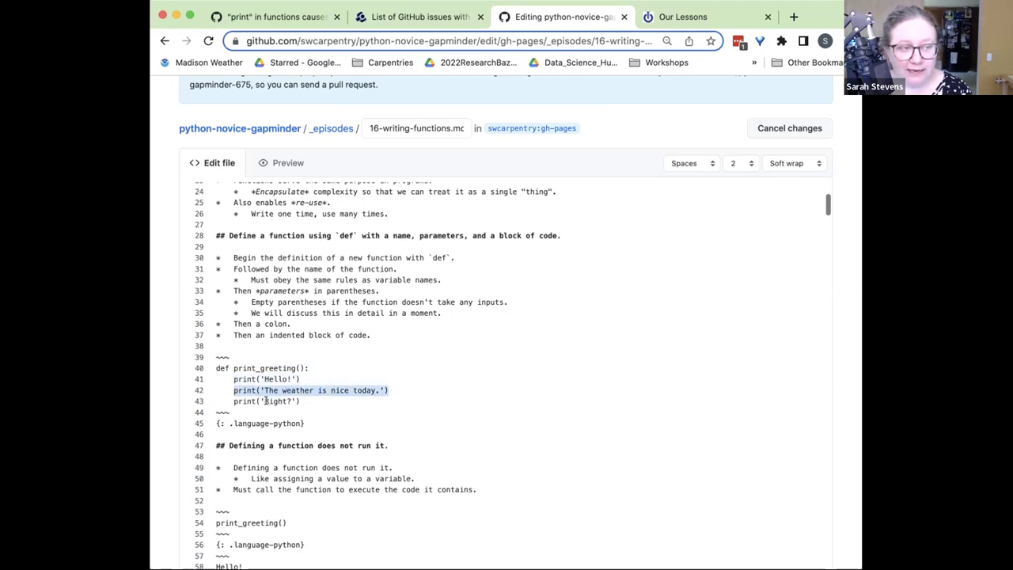
drag(308, 399, 190, 402)
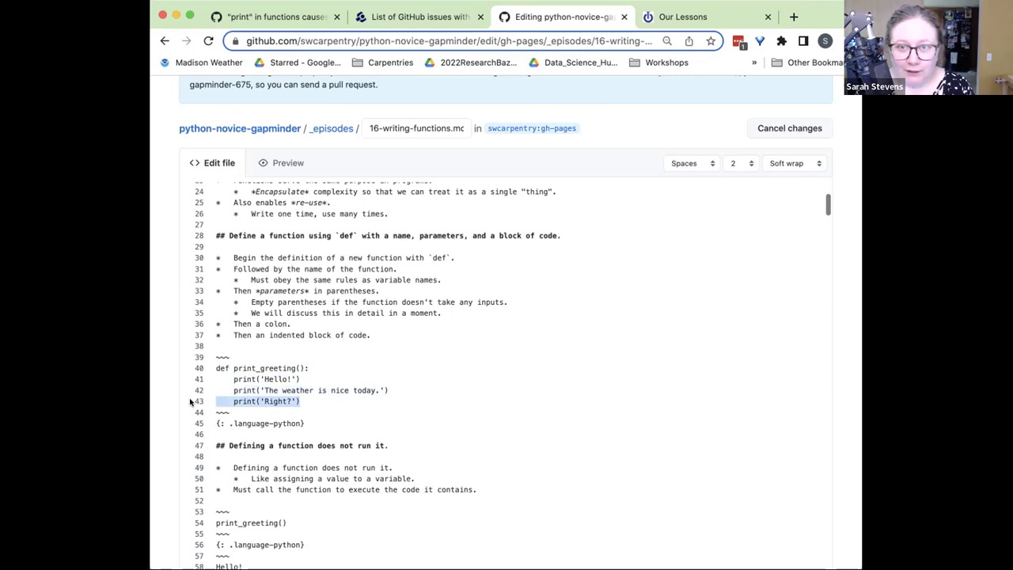
click(329, 389)
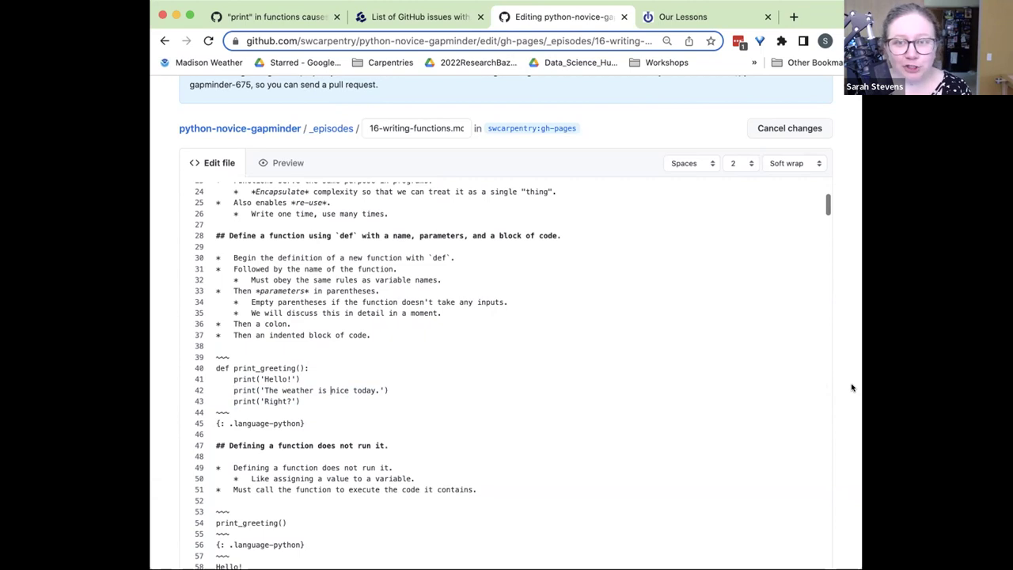
Step: Enter "Added more print statements to greeting function" as the title of the proposed changes
scroll(852, 387, down, 1)
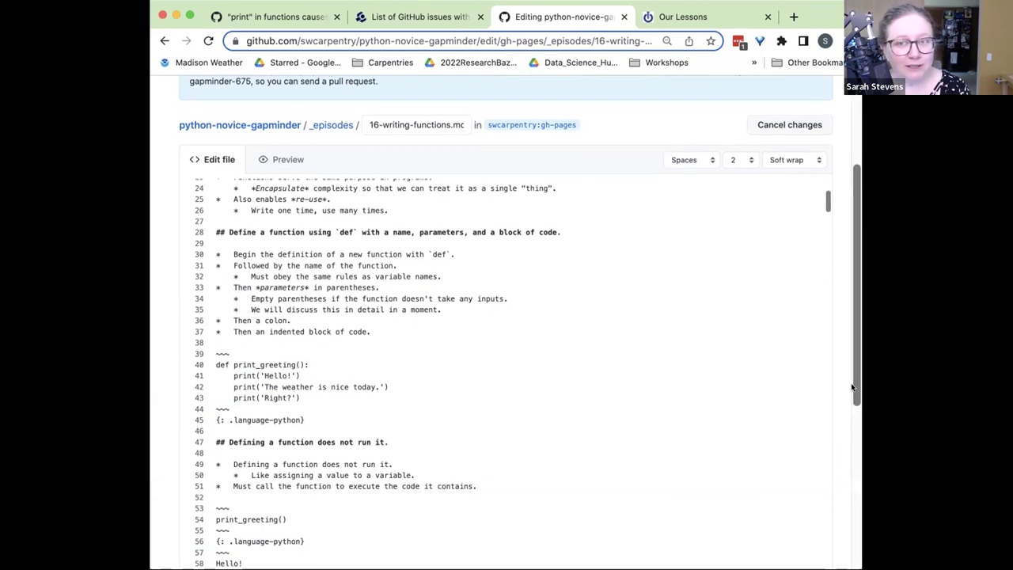
scroll(852, 386, down, 3)
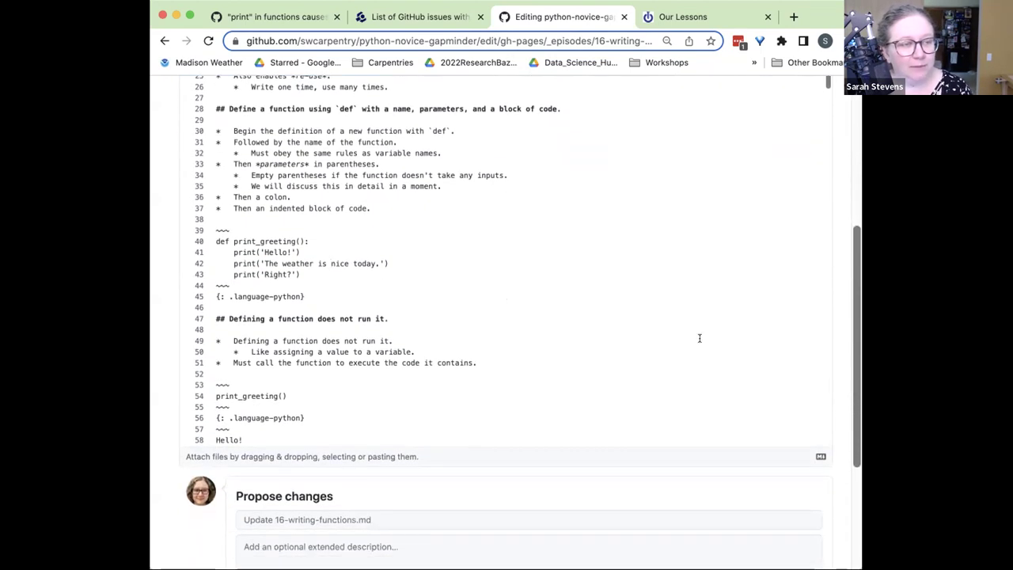
scroll(799, 426, down, 5)
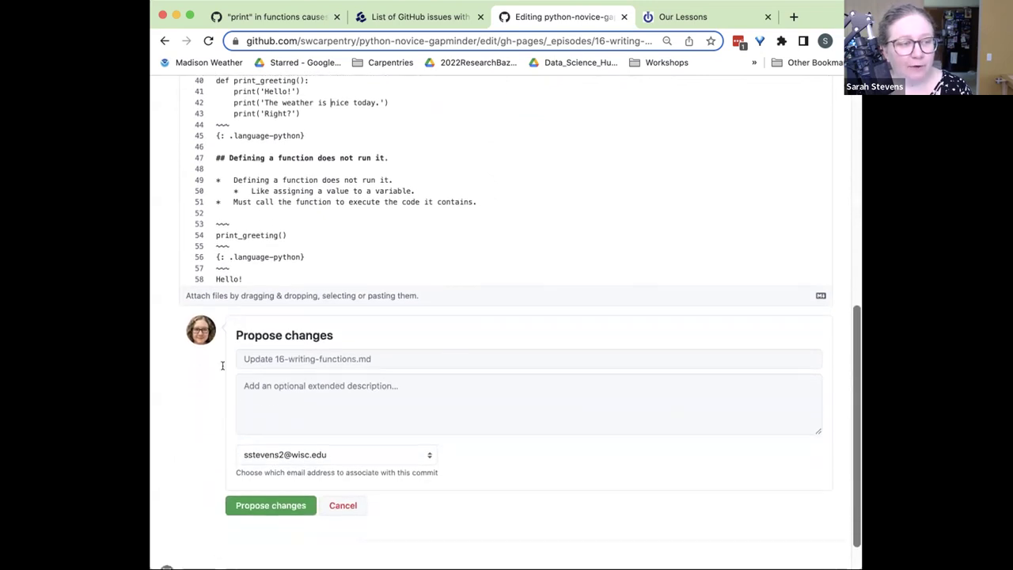
drag(233, 314, 370, 323)
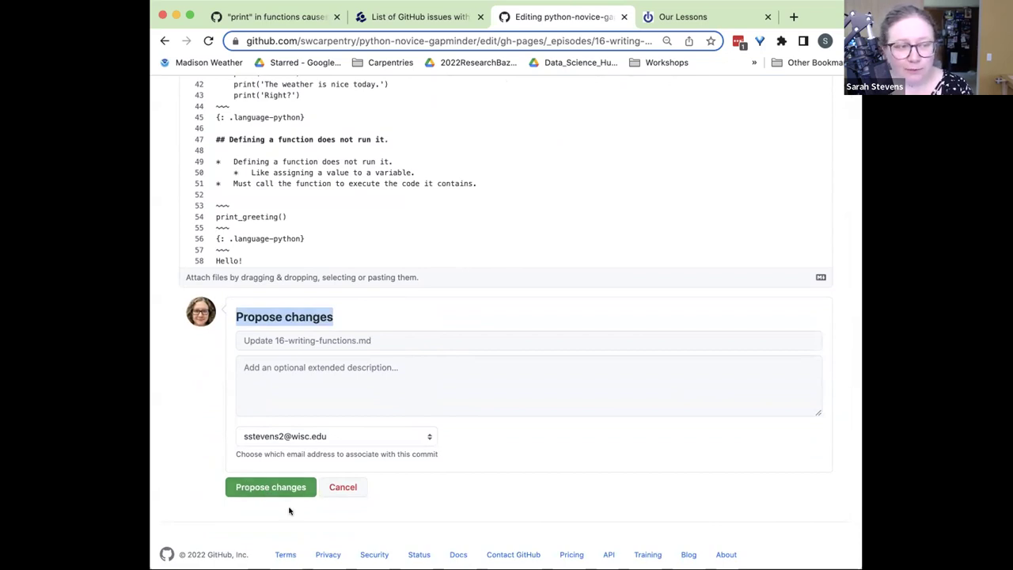
click(275, 334)
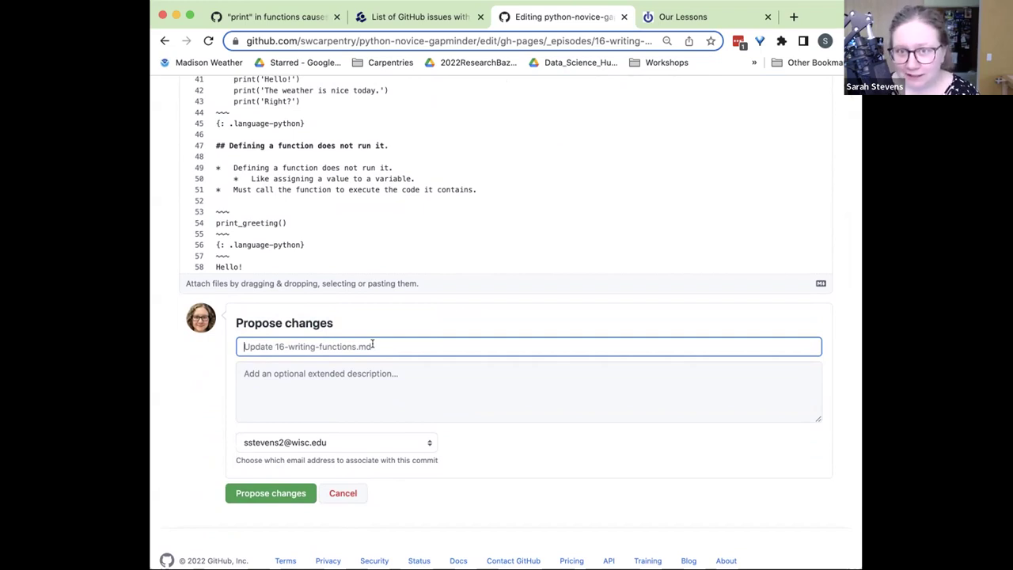
text(Ad)
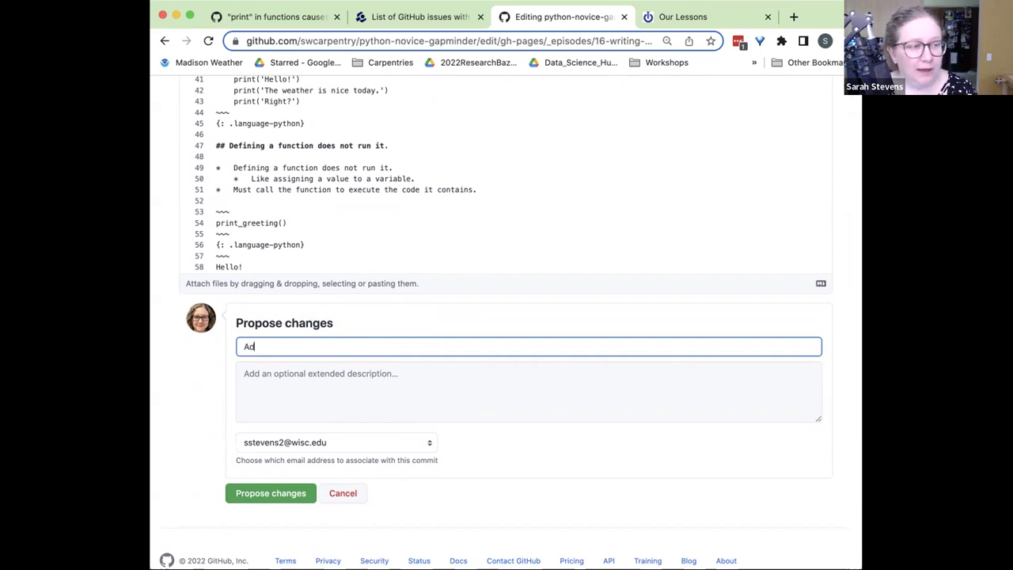
text(ded more)
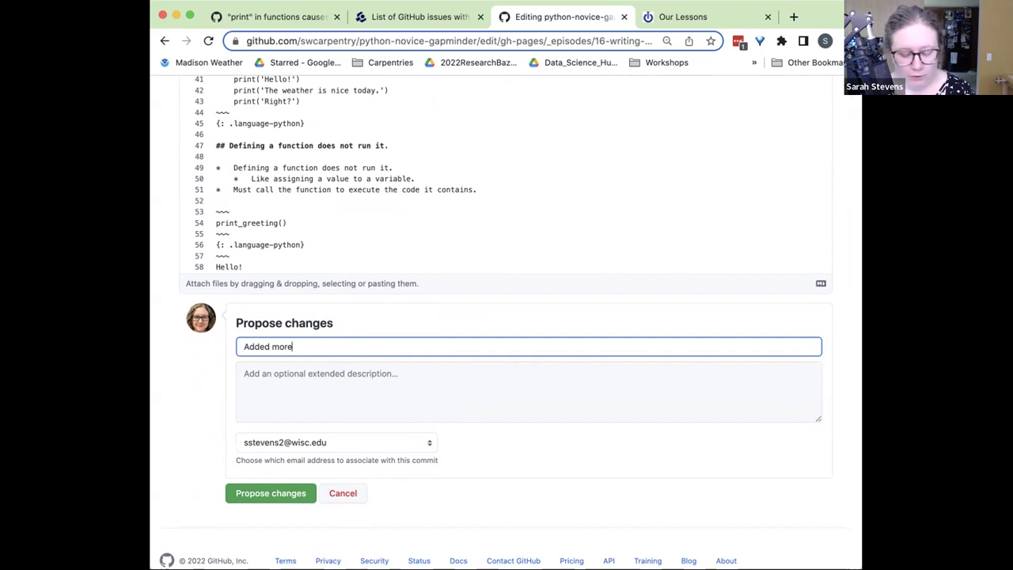
text( print to g)
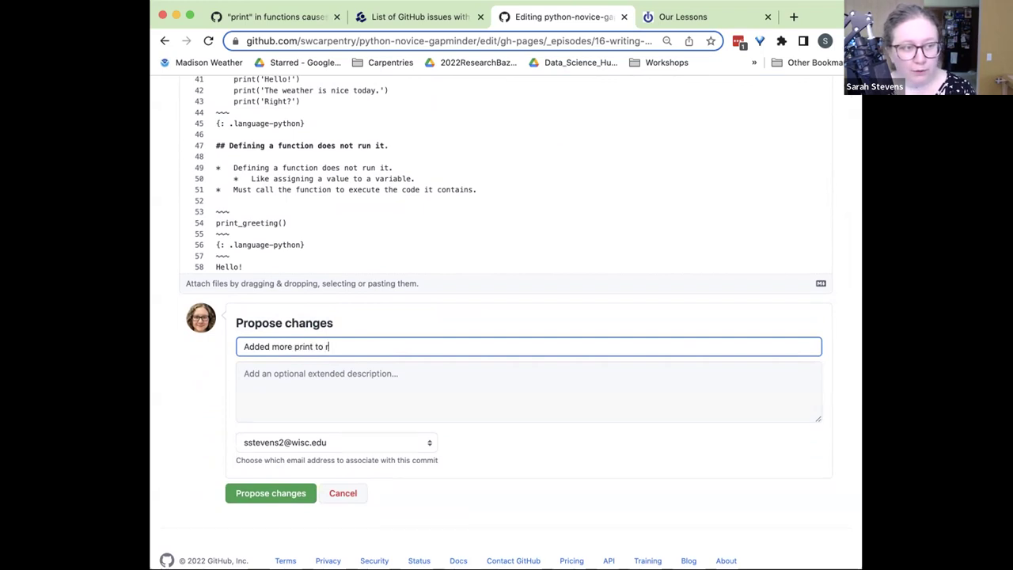
text(reeting function)
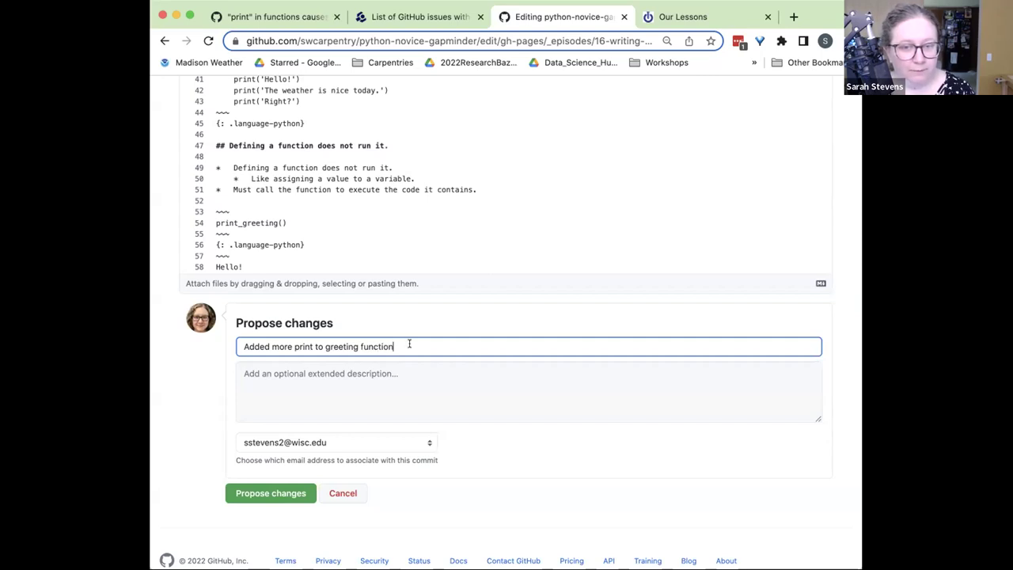
click(310, 346)
text(statements)
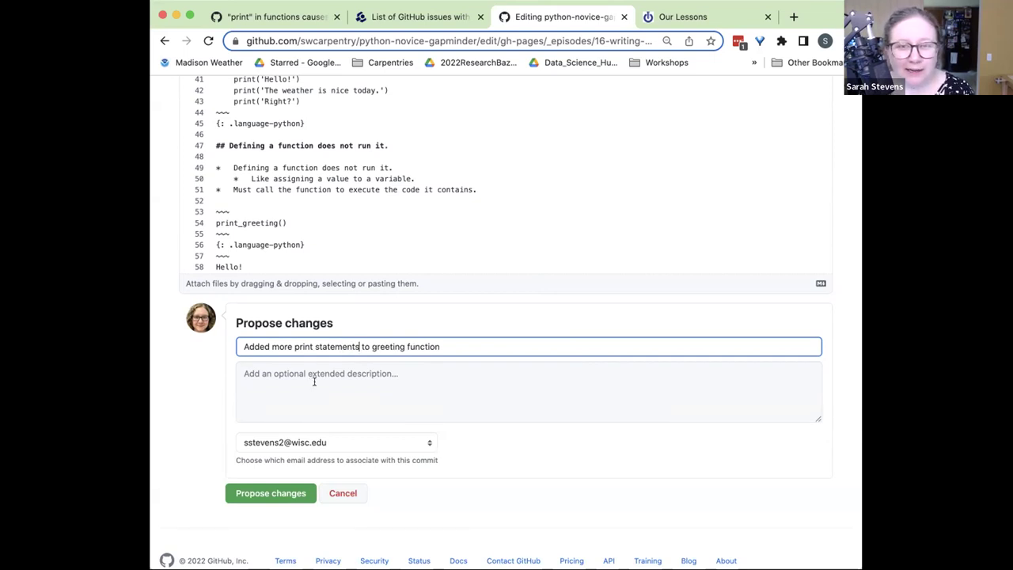
Step: Fill in the extended description with "suggested by", the @-handle of the April 8 commenter on the issue, and "in issue #588"
click(314, 381)
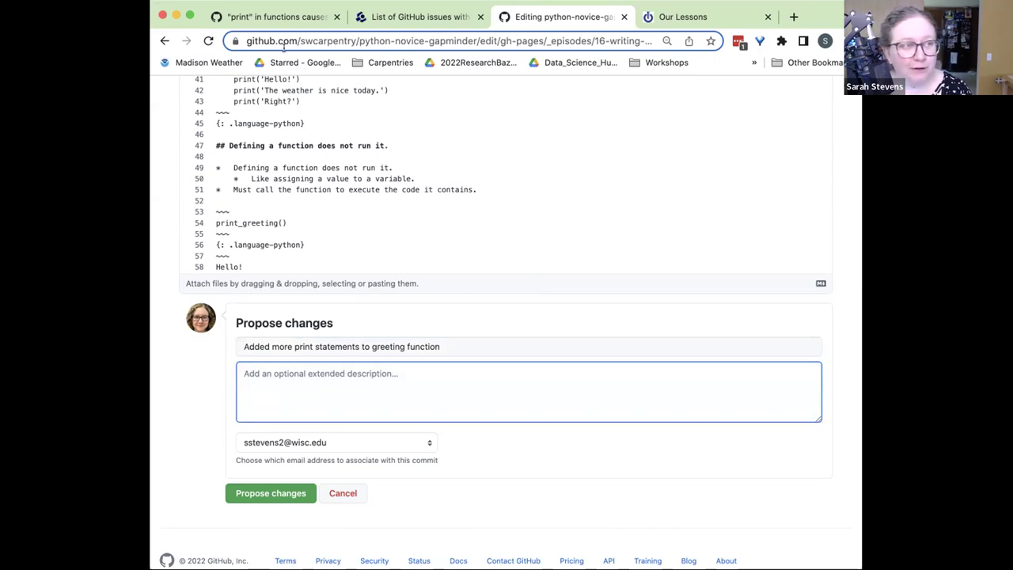
click(285, 21)
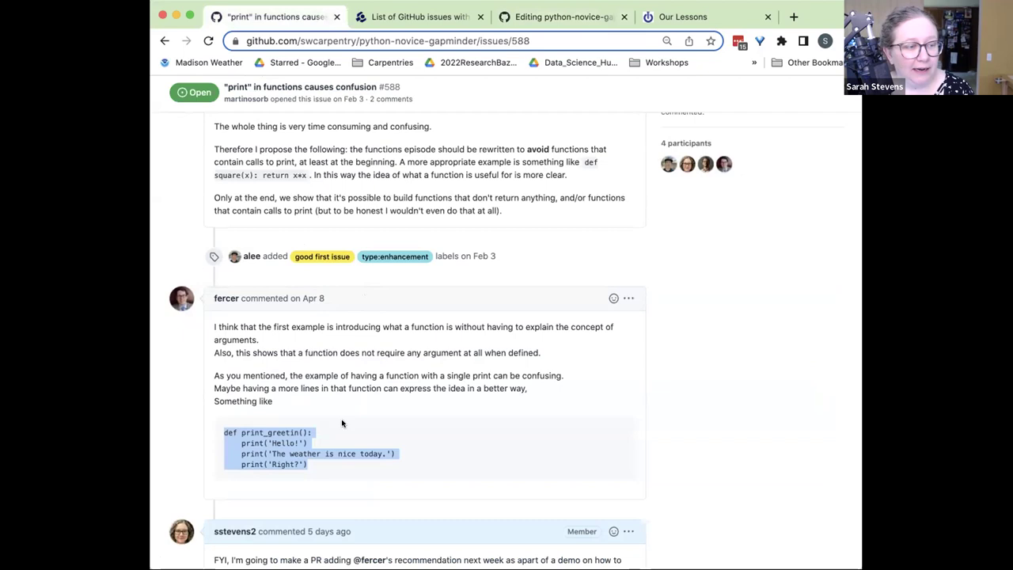
scroll(341, 420, down, 3)
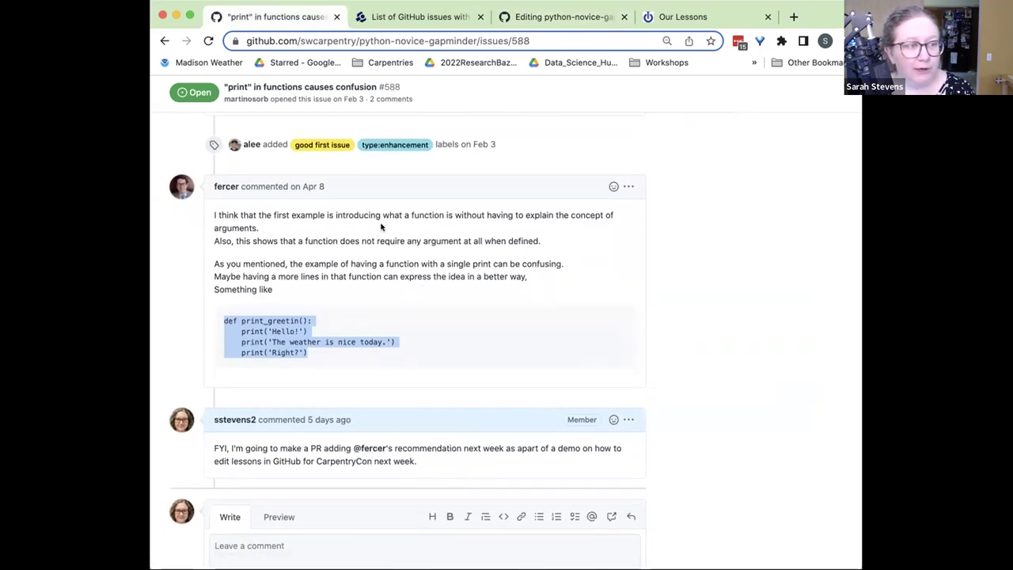
click(549, 18)
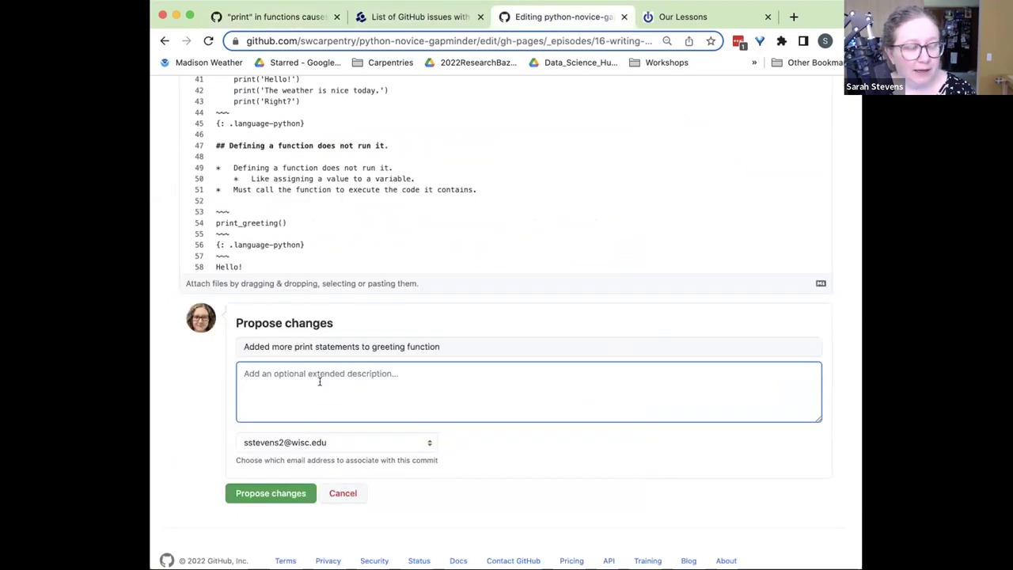
text(suggested b)
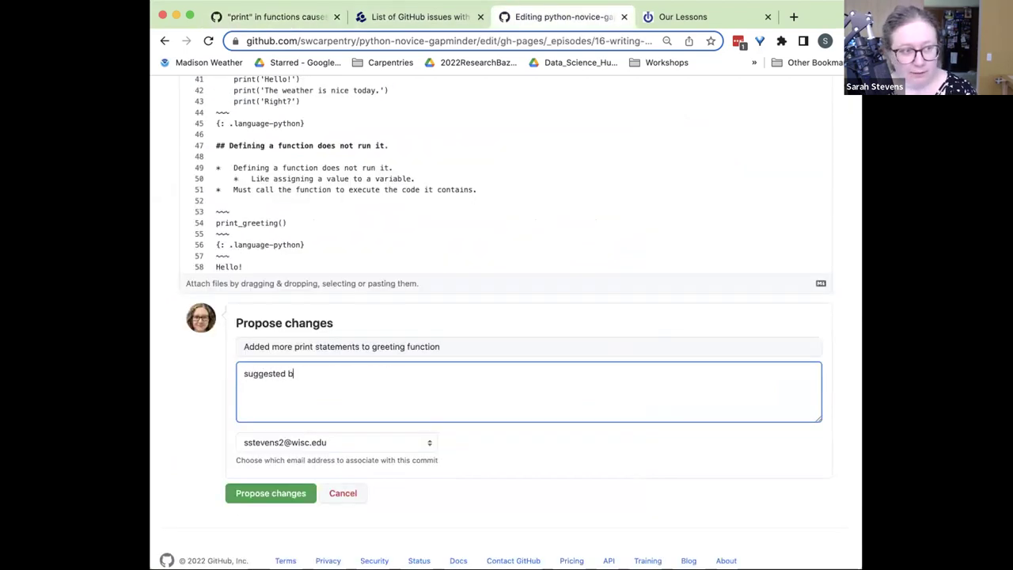
text(y @fercer)
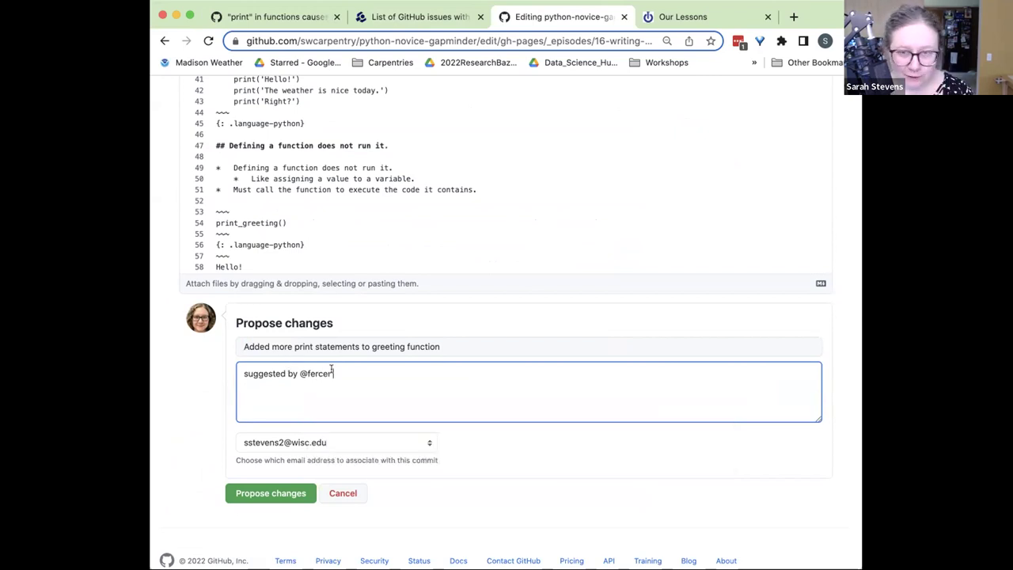
text(in issue )
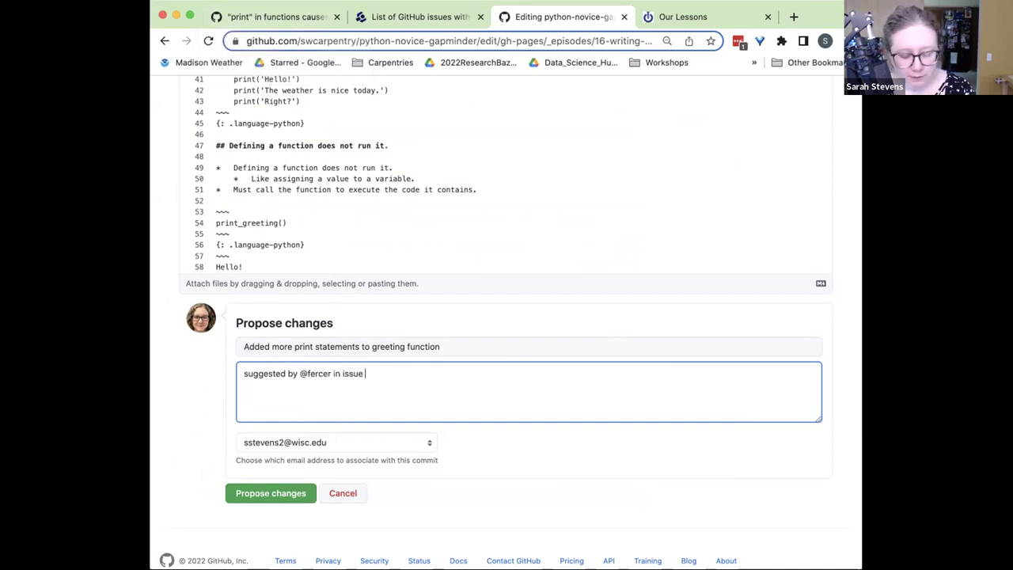
text(#15)
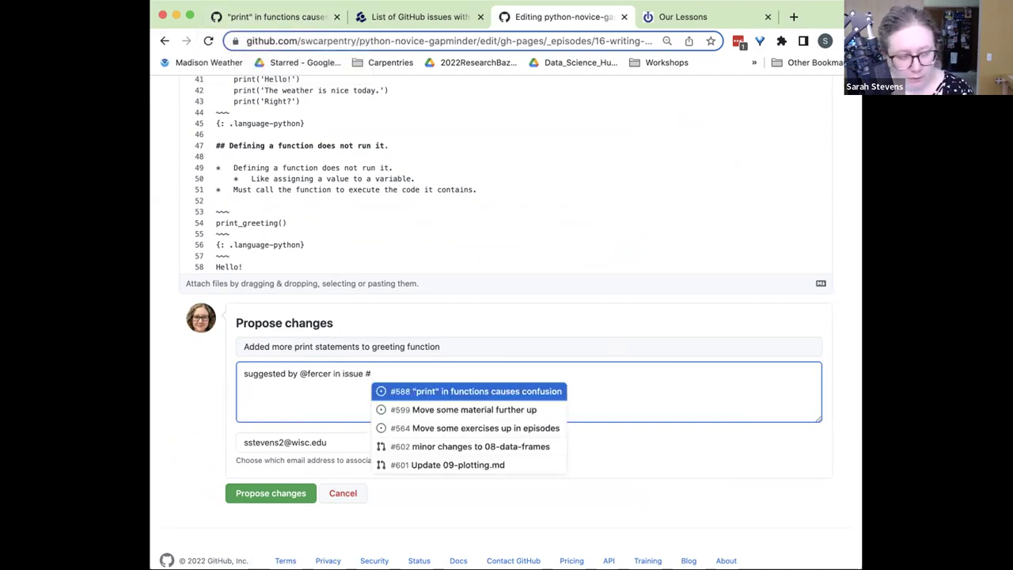
key(BackSpace)
key(BackSpace)
text(588)
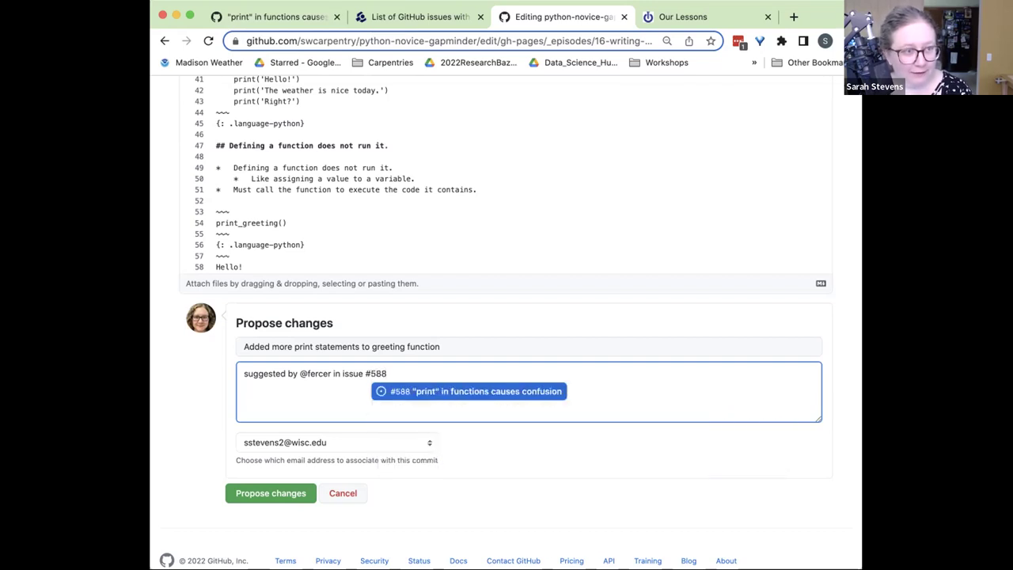
click(469, 391)
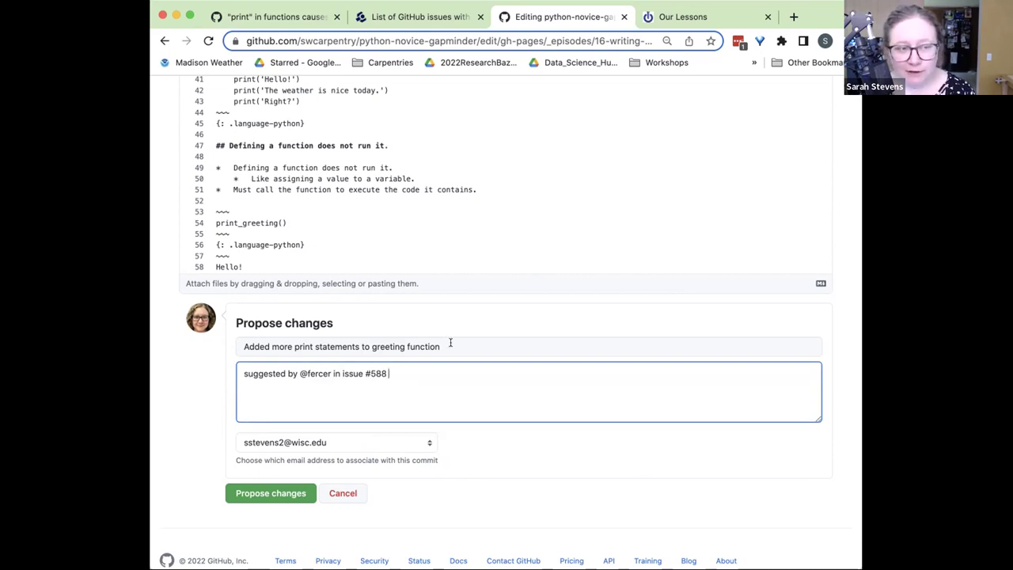
Step: Check the title and extended description, and submit the proposed changes to 16-writing-functions.md
drag(450, 346, 233, 345)
drag(402, 367, 241, 369)
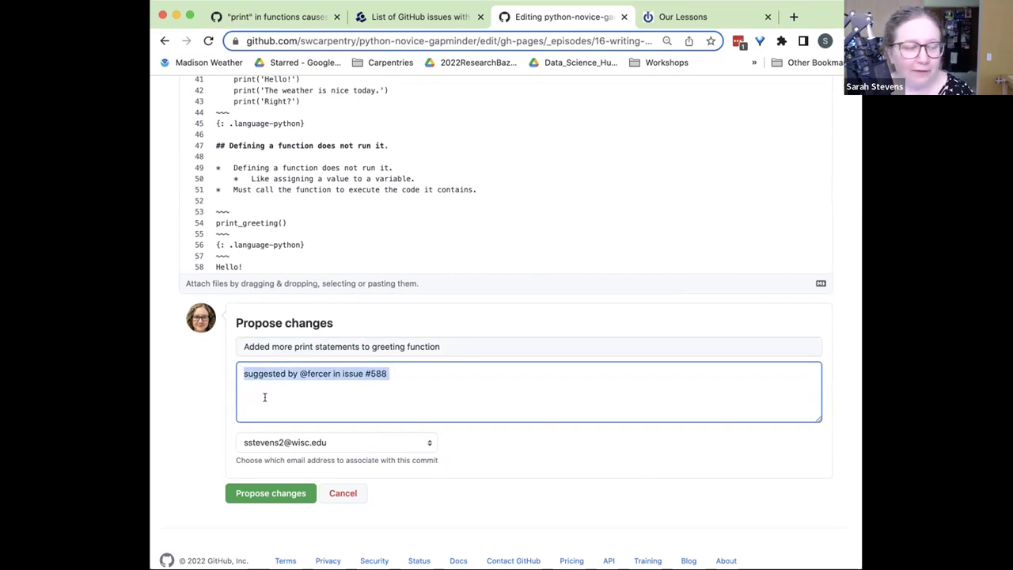
click(287, 492)
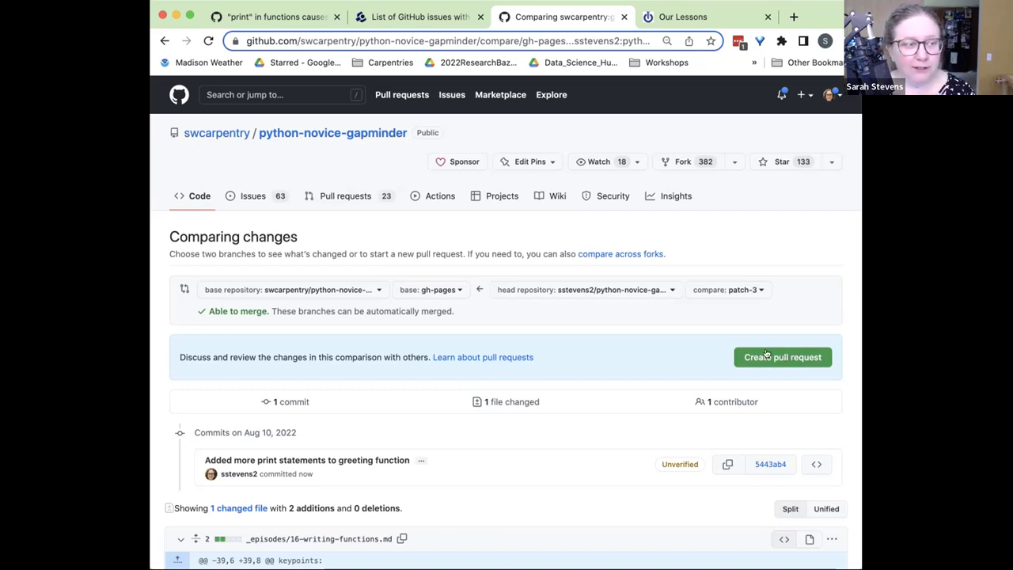
Step: Review the added print lines in the 16-writing-functions.md comparison and open a new pull request form from it
scroll(473, 347, down, 1)
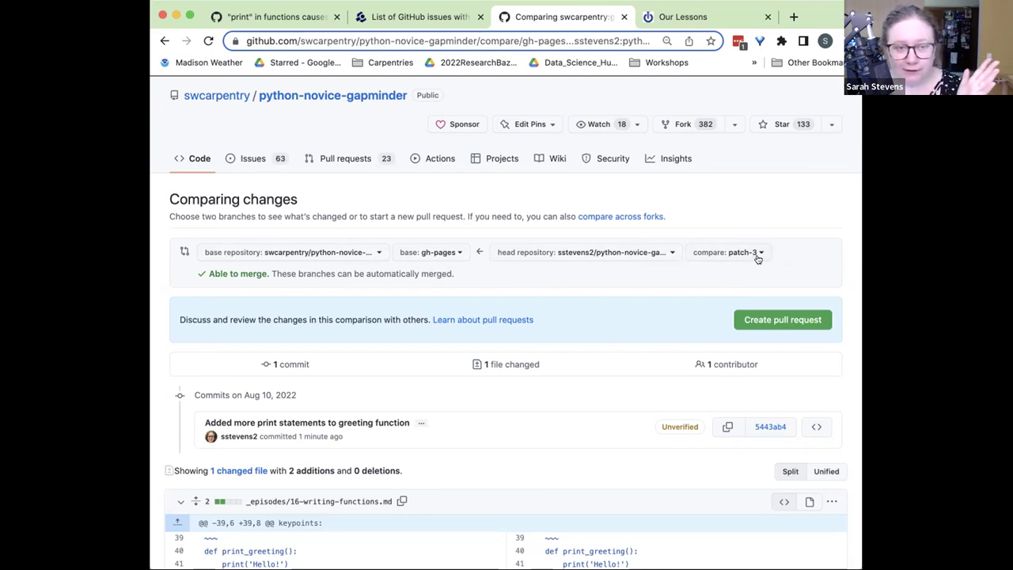
scroll(680, 290, down, 3)
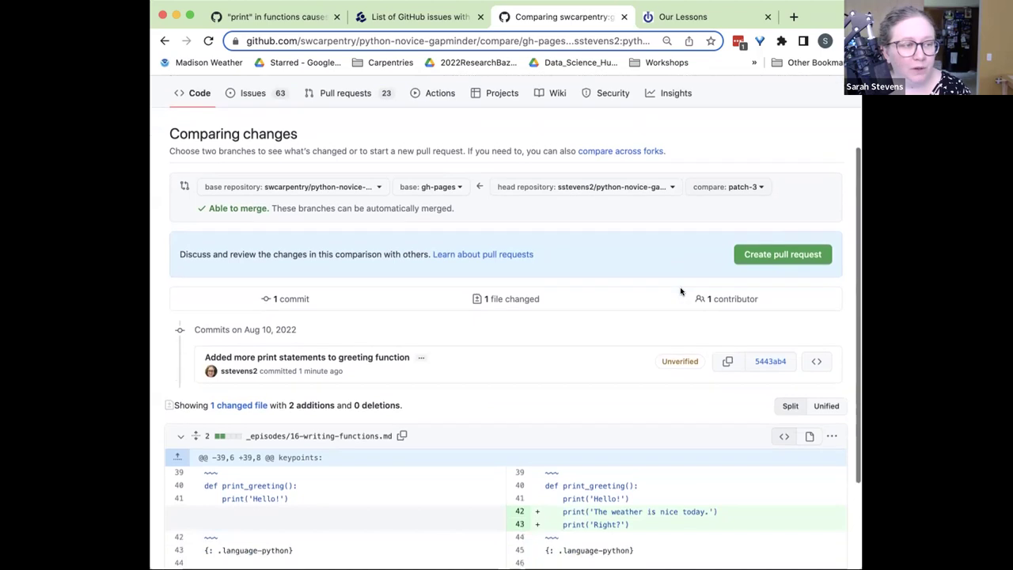
scroll(603, 282, down, 1)
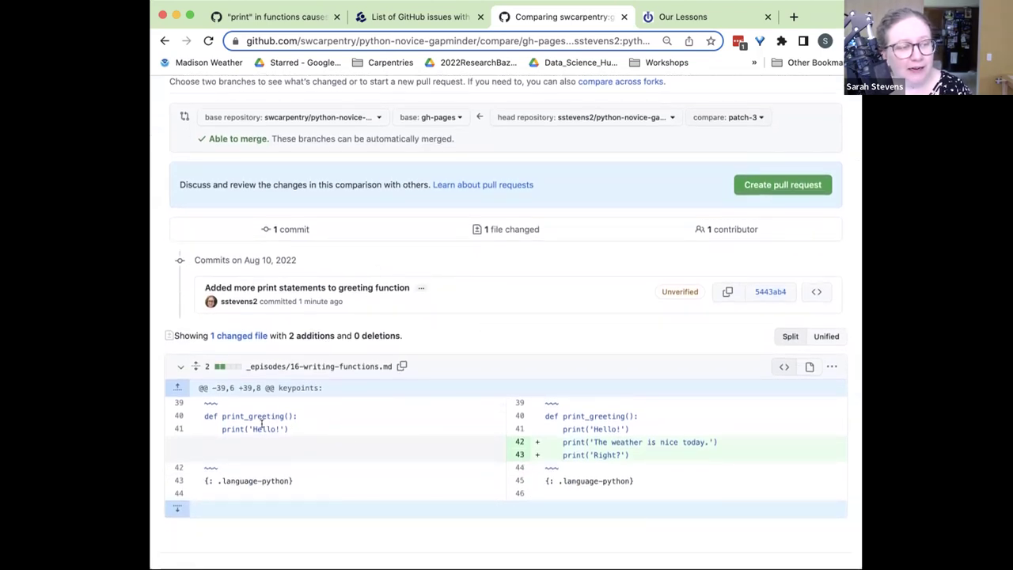
drag(219, 428, 300, 432)
click(300, 432)
drag(546, 442, 663, 456)
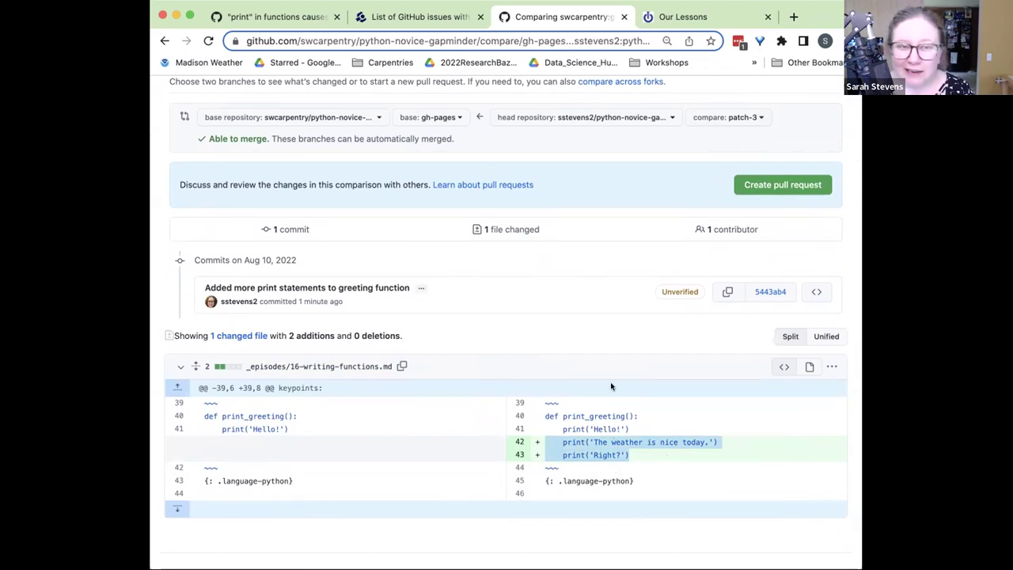
click(770, 186)
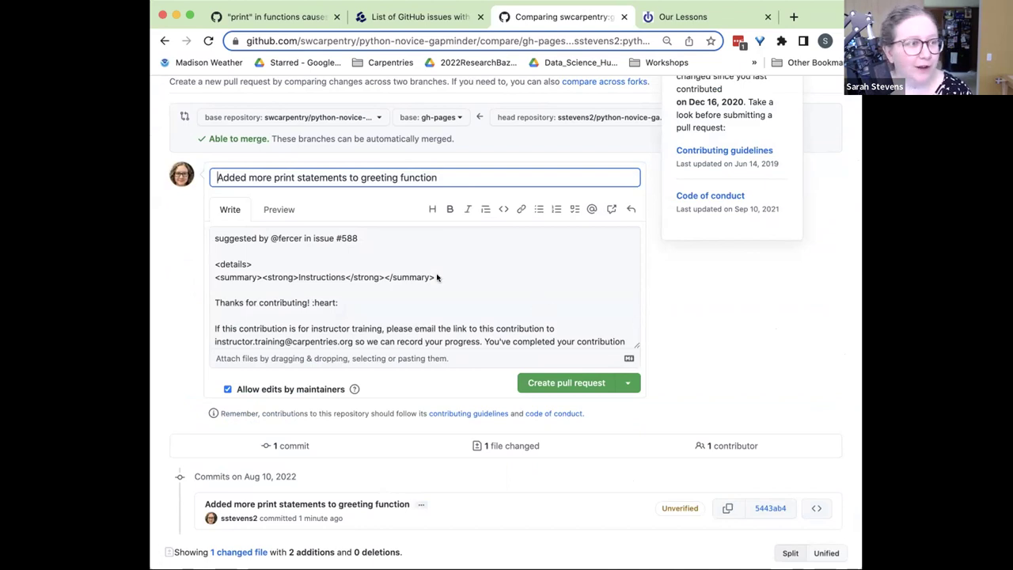
Step: Examine the pull request's prefilled title, the description, and the contribution instructions below it
drag(216, 175, 443, 173)
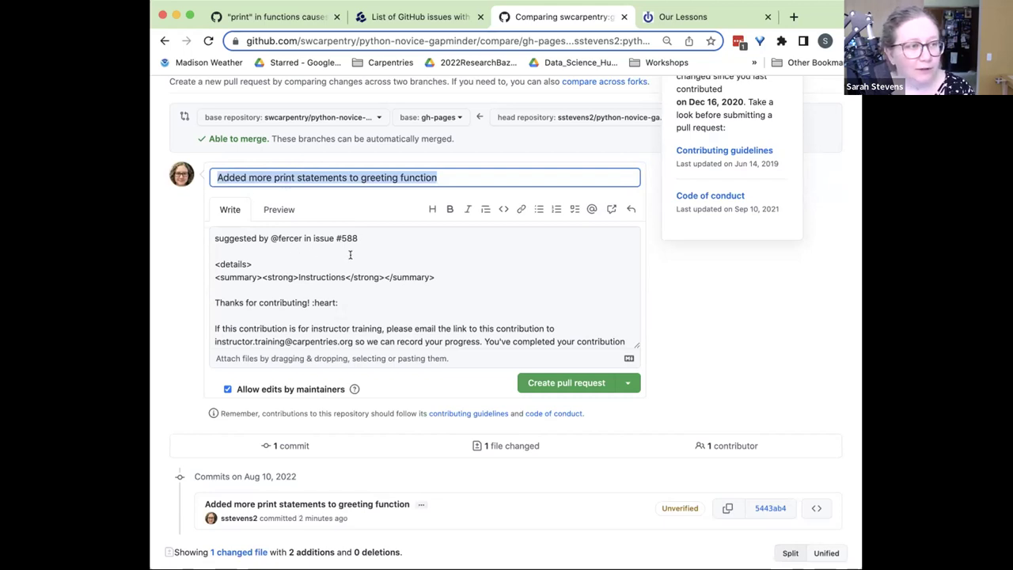
click(287, 256)
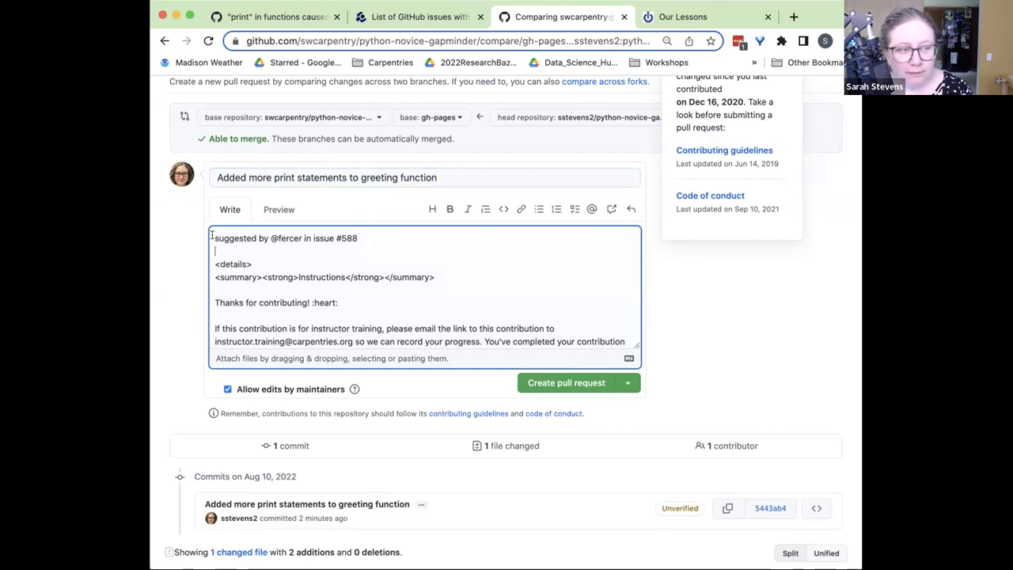
drag(210, 237, 383, 236)
click(383, 236)
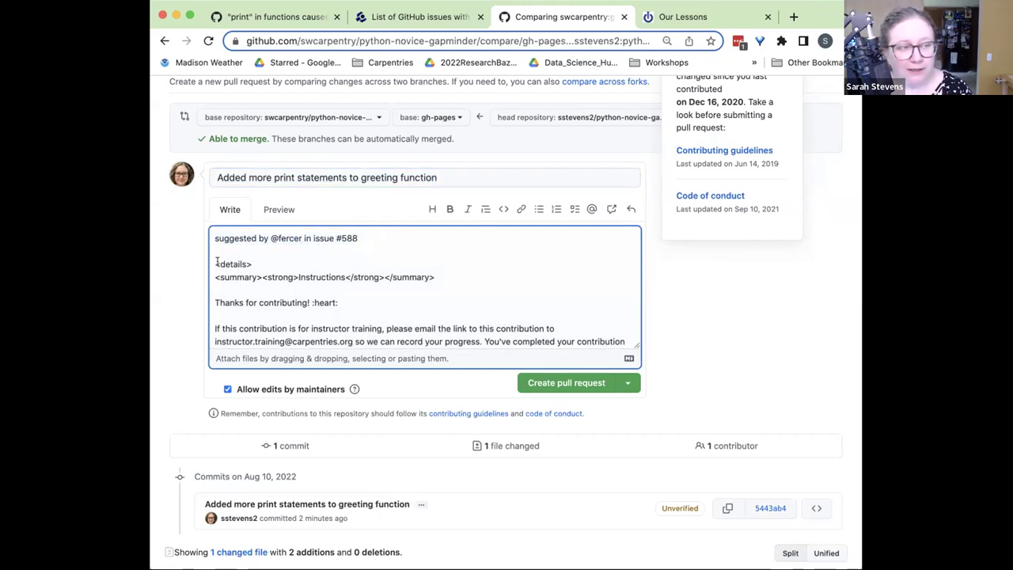
scroll(289, 288, down, 1)
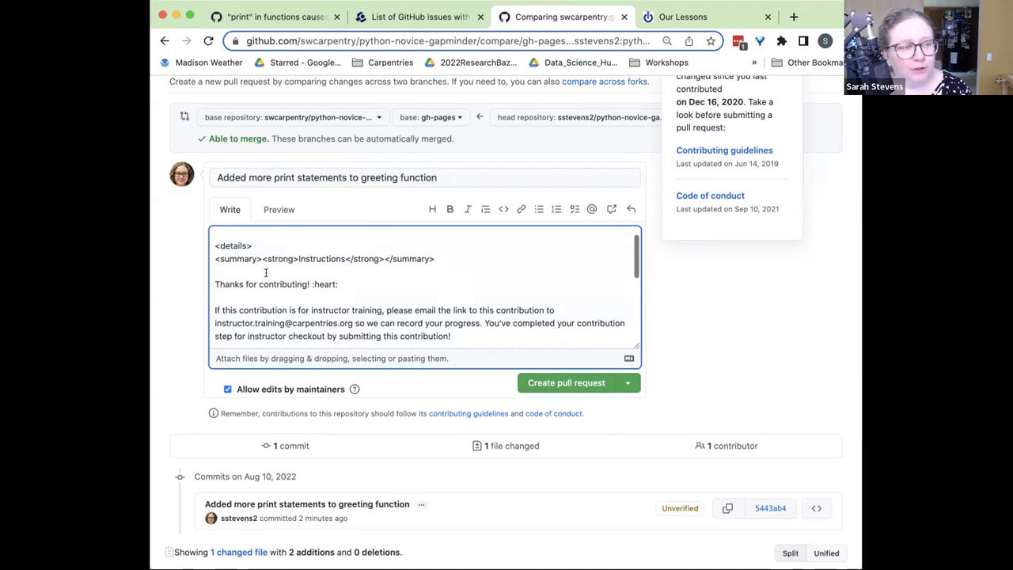
scroll(324, 309, down, 3)
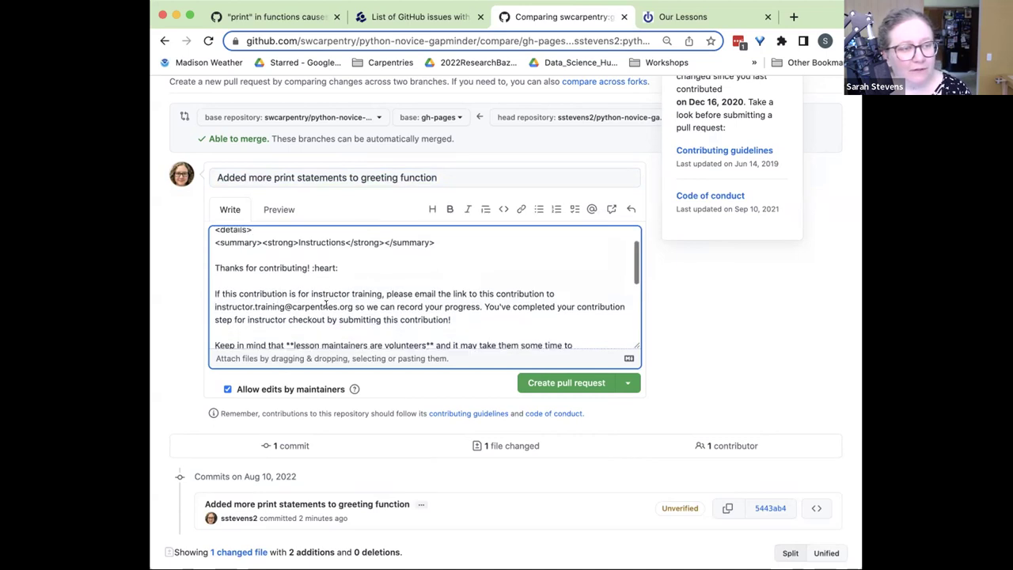
scroll(335, 324, down, 2)
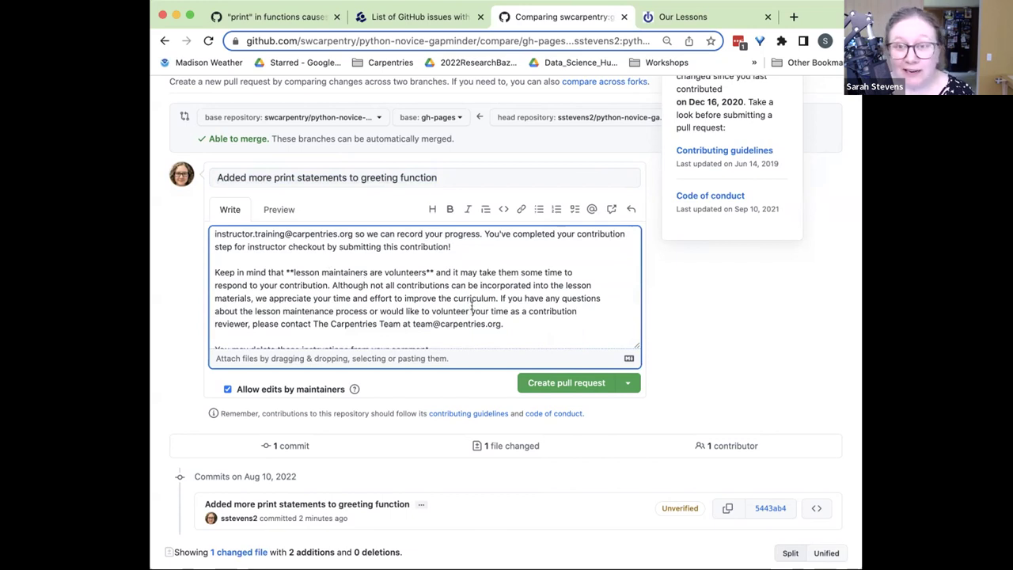
scroll(467, 313, down, 3)
scroll(372, 320, up, 1)
scroll(369, 319, up, 5)
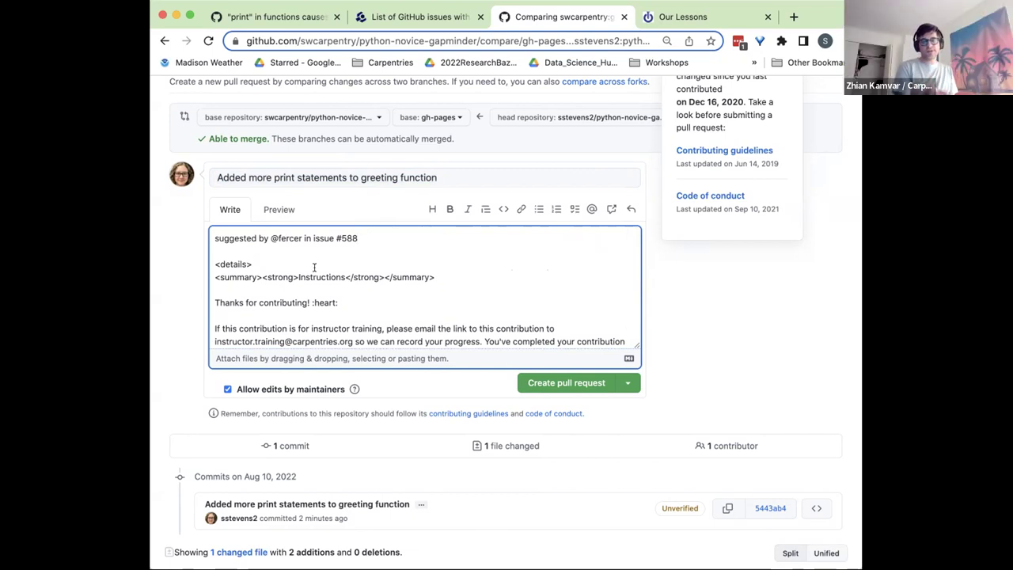
click(701, 323)
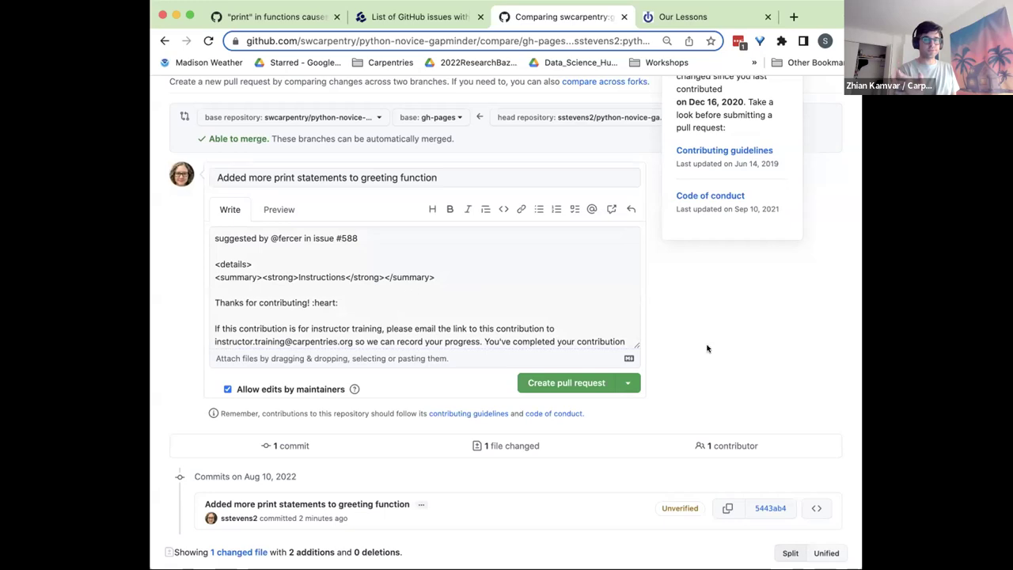
Step: Preview the pull request description with its Instructions section expanded and collapsed, and inspect the <details> markup in the source text
click(276, 207)
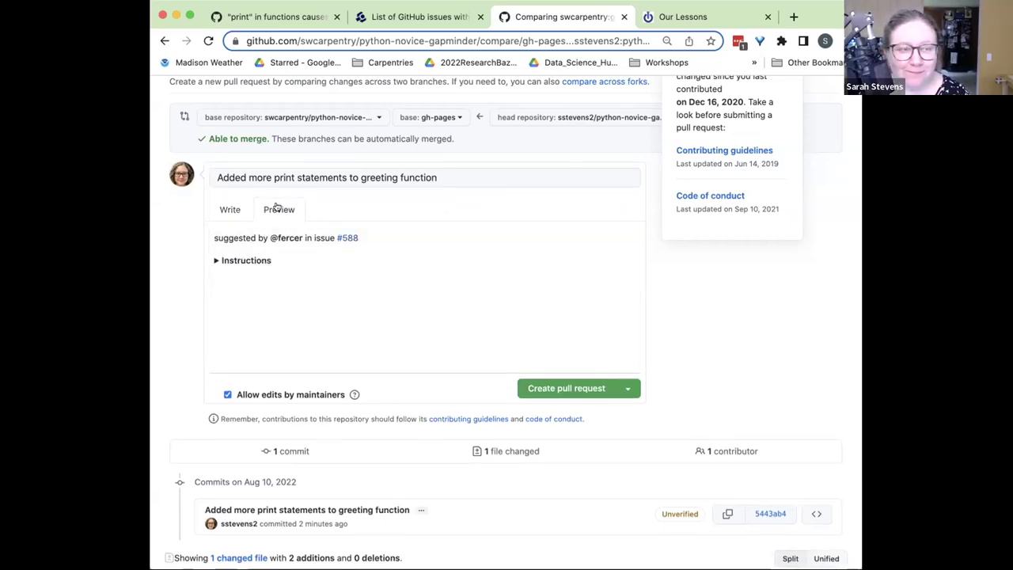
click(215, 260)
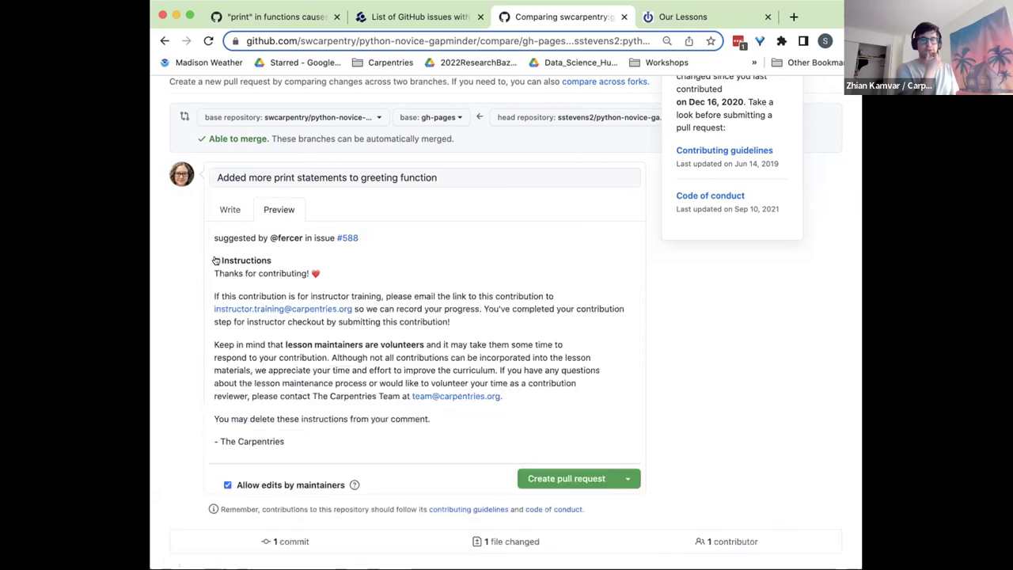
click(215, 261)
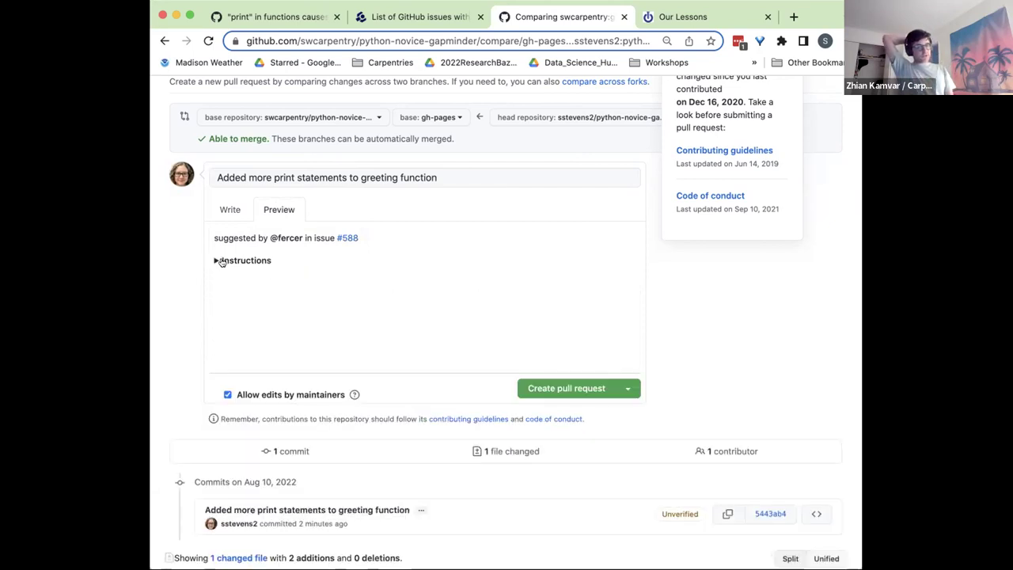
click(228, 209)
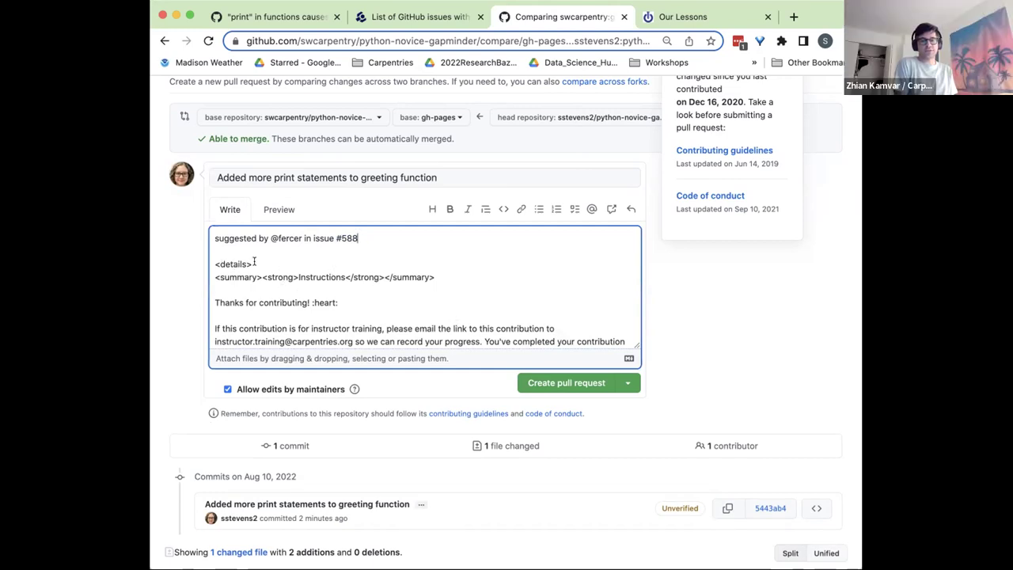
drag(253, 264, 197, 262)
scroll(300, 277, down, 10)
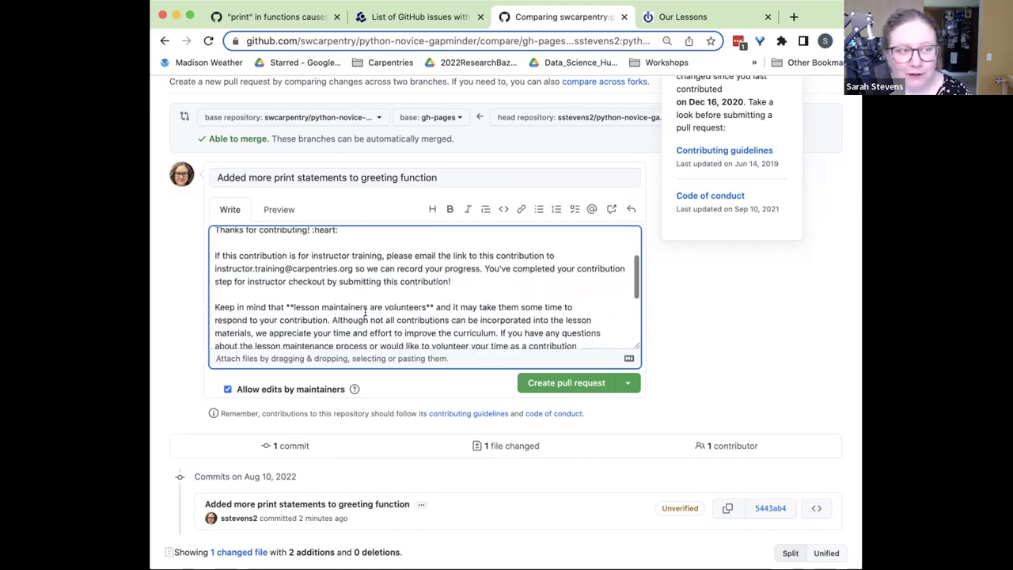
scroll(273, 237, up, 8)
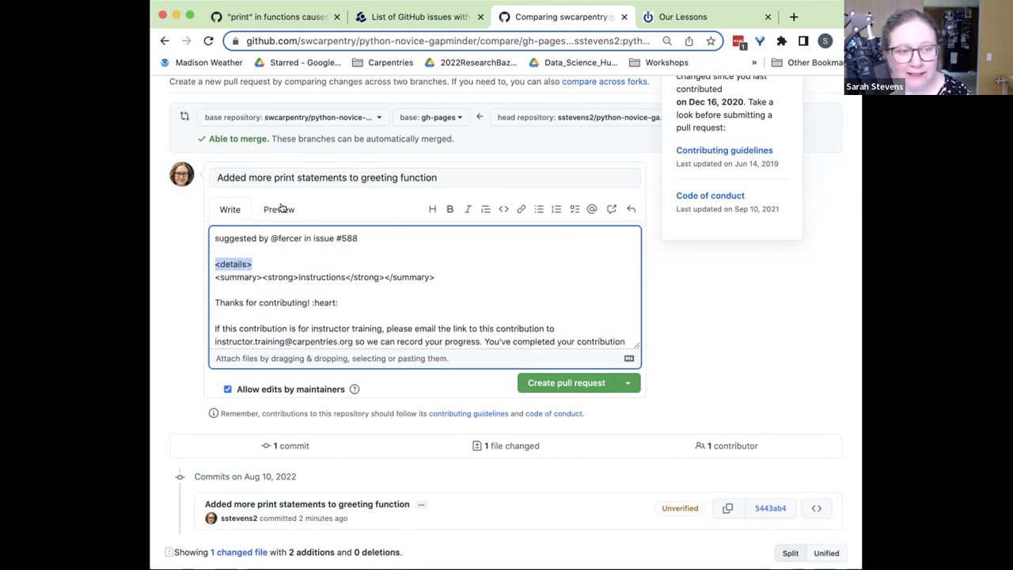
Step: Compare the rendered description with its source by previewing it again and toggling the collapsible Instructions section
click(276, 210)
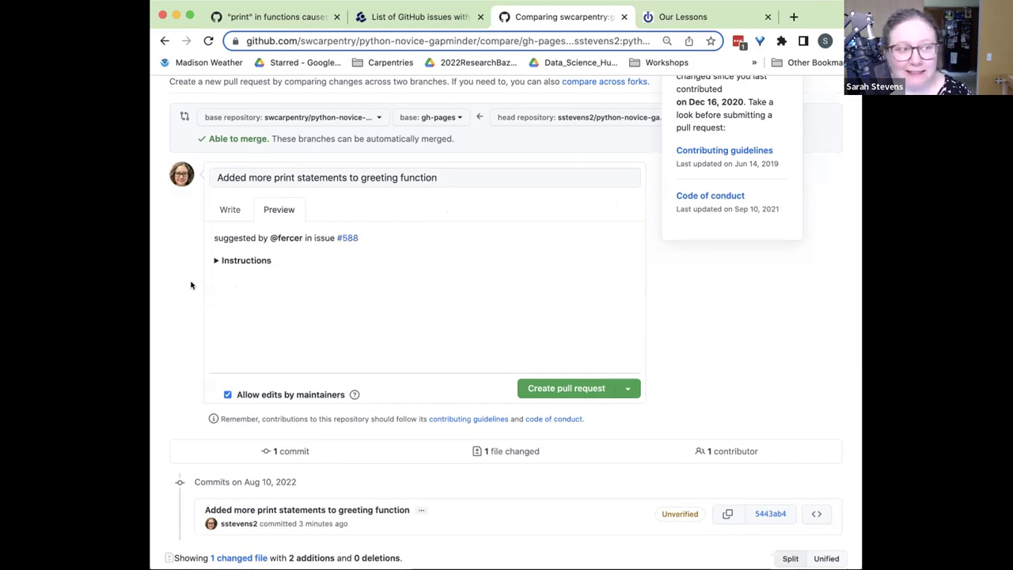
scroll(214, 260, up, 1)
click(214, 260)
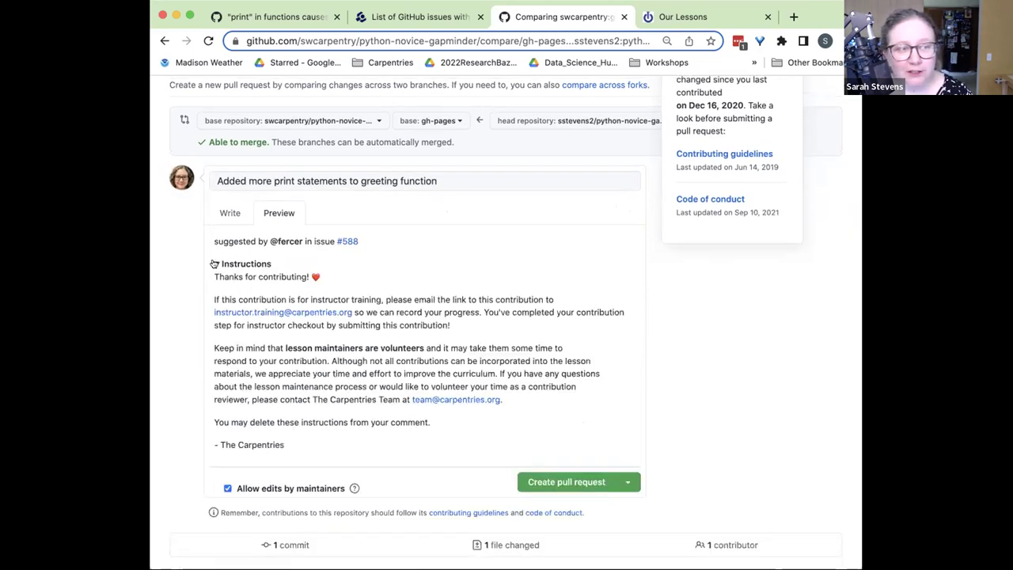
click(224, 262)
click(227, 218)
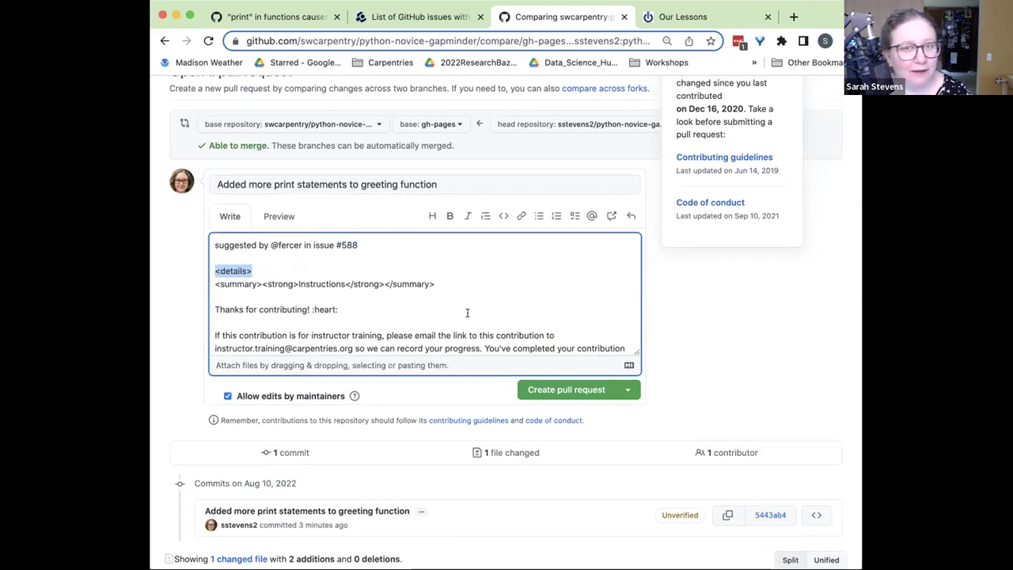
Step: Check the commenter's @-mention and the #588 issue link in the rendered description, and return to its source text
scroll(720, 396, down, 1)
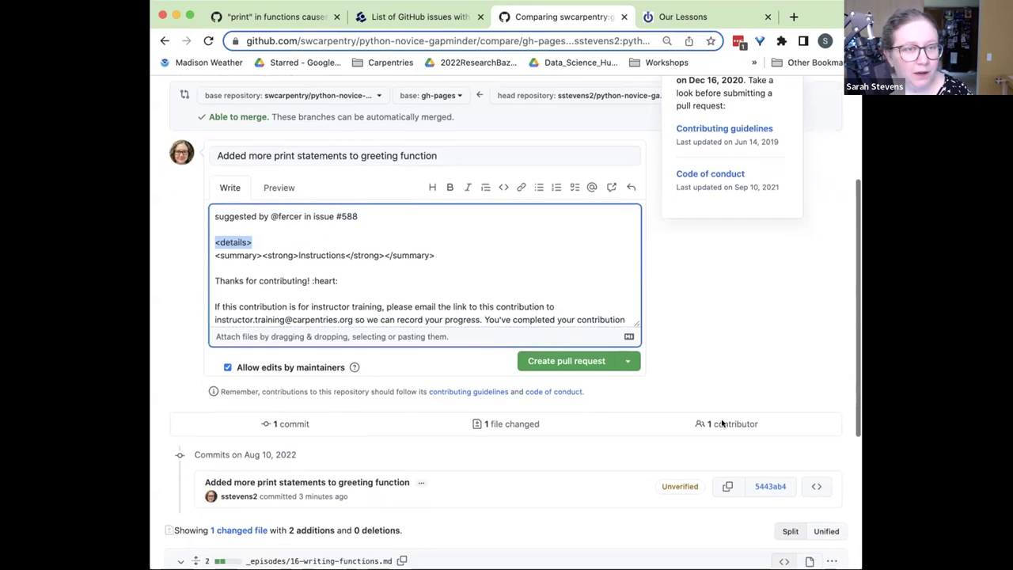
click(714, 351)
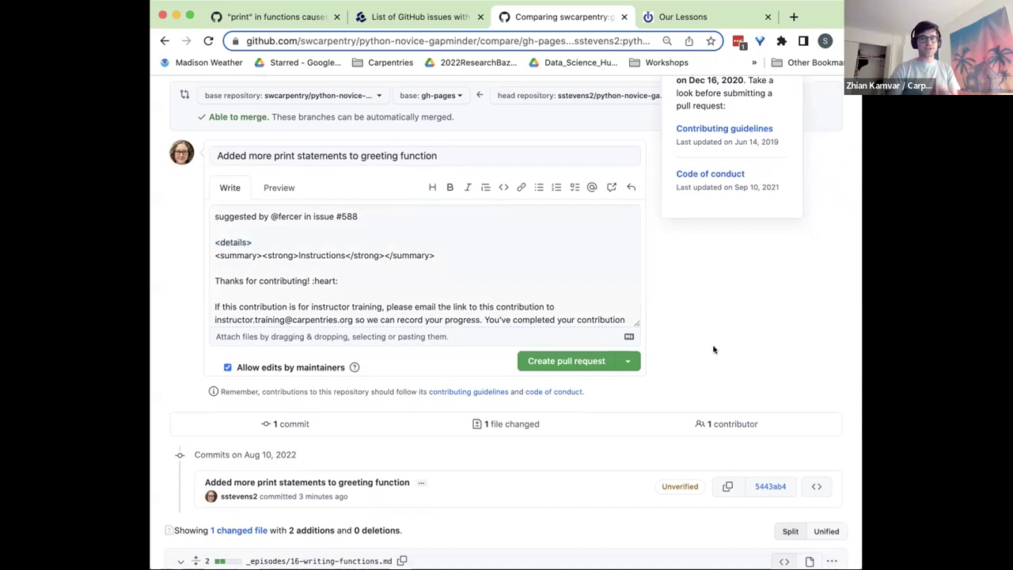
scroll(289, 184, down, 1)
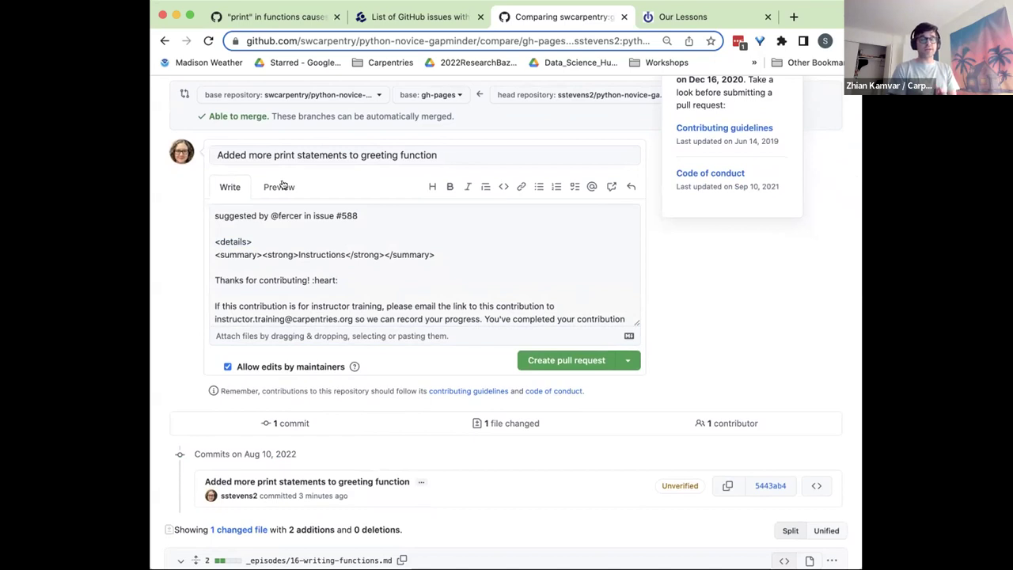
click(282, 186)
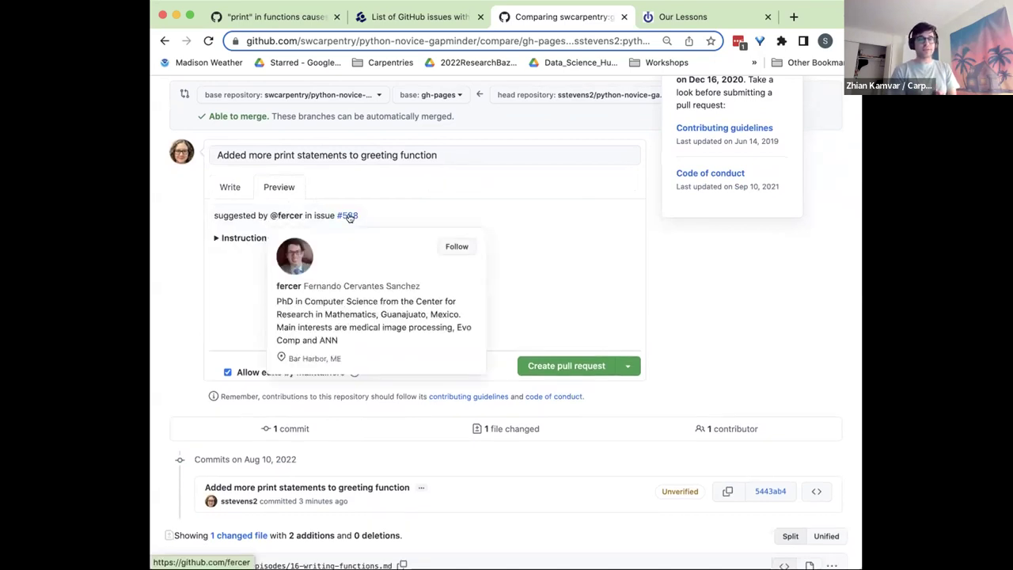
mouse_move(348, 216)
mouse_move(291, 219)
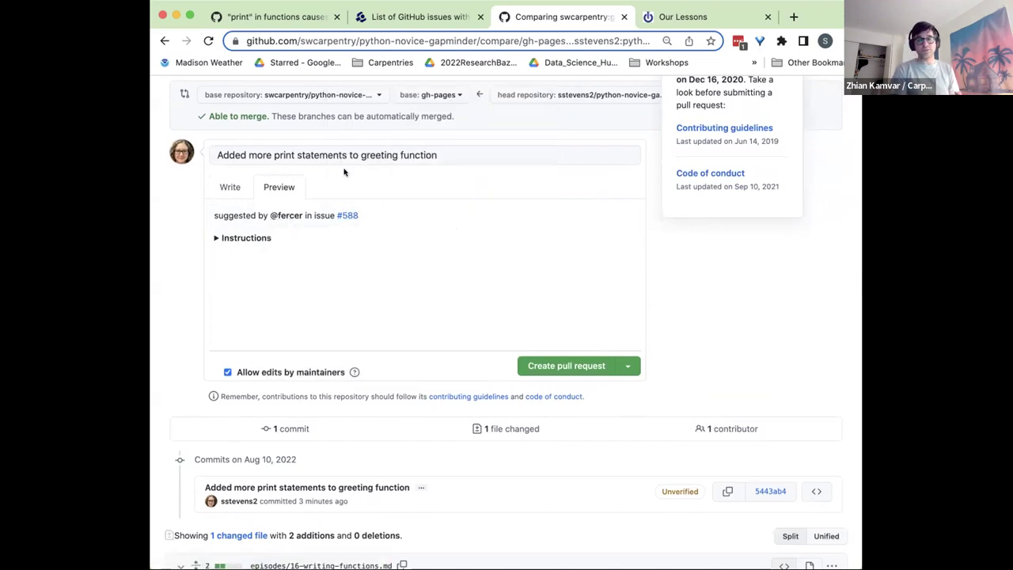
scroll(229, 178, down, 1)
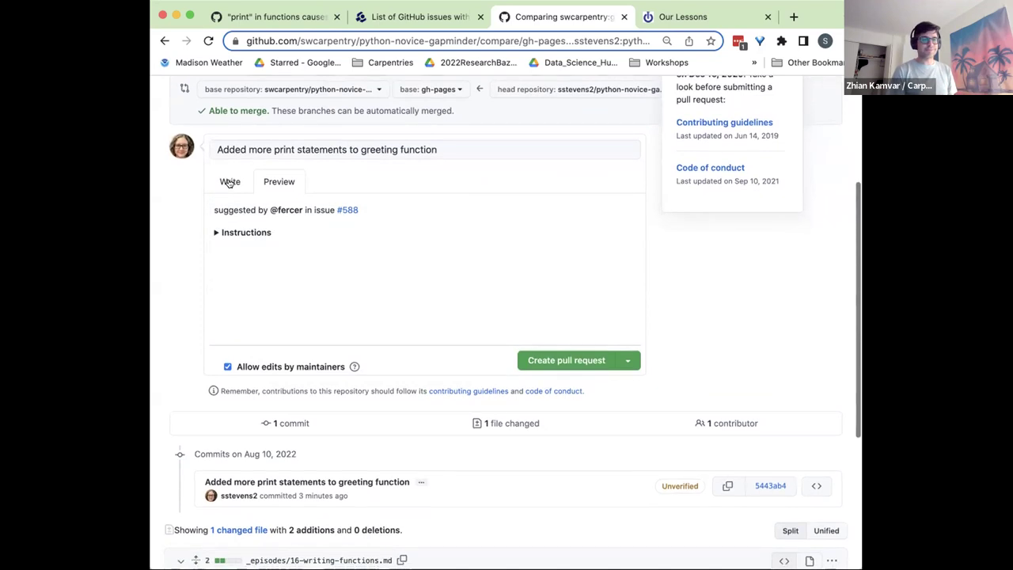
click(228, 182)
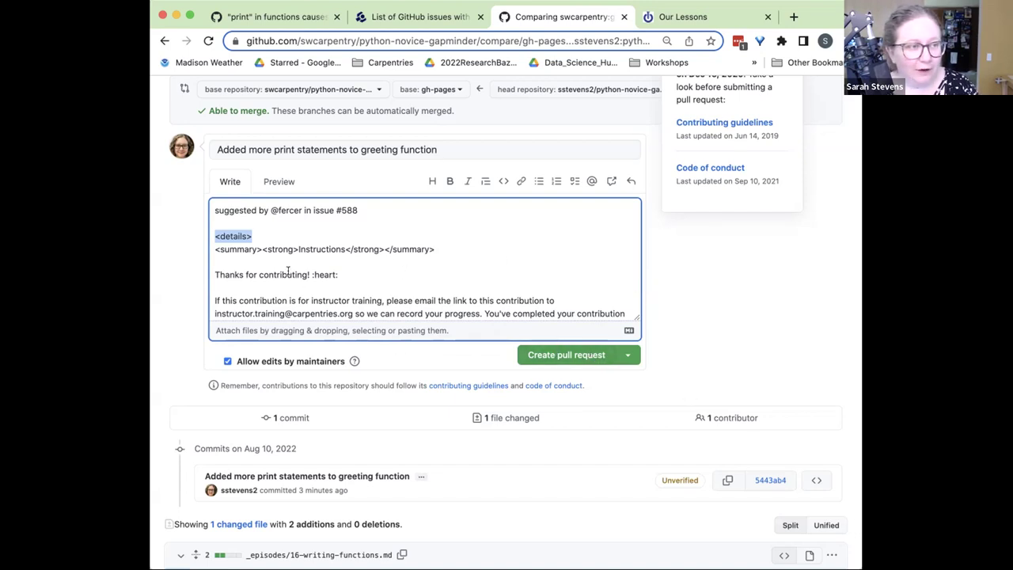
Step: Review the description, commit and two added print lines, and create the pull request with maintainer edits allowed
scroll(301, 286, down, 1)
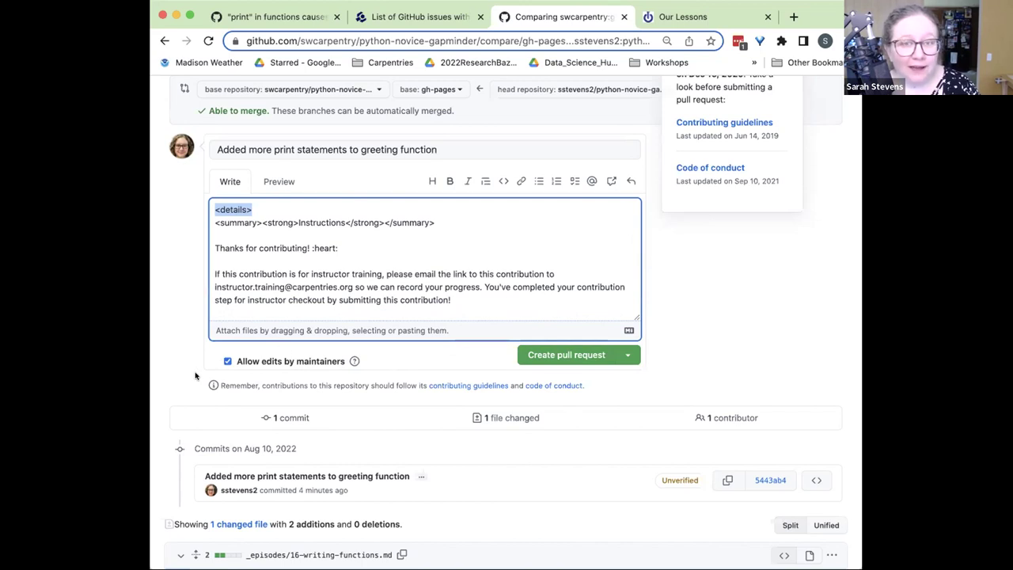
scroll(380, 402, down, 2)
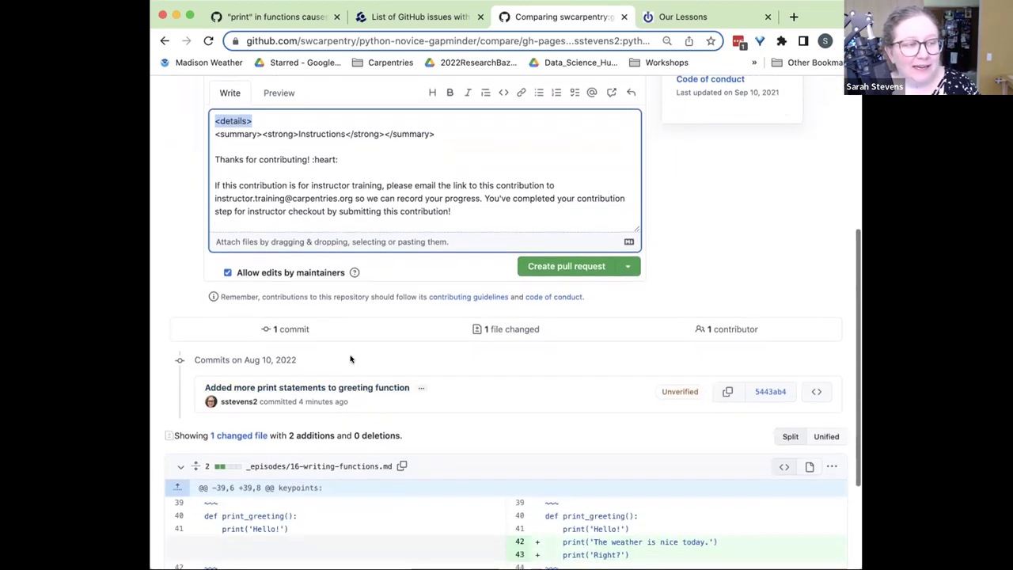
scroll(350, 359, down, 2)
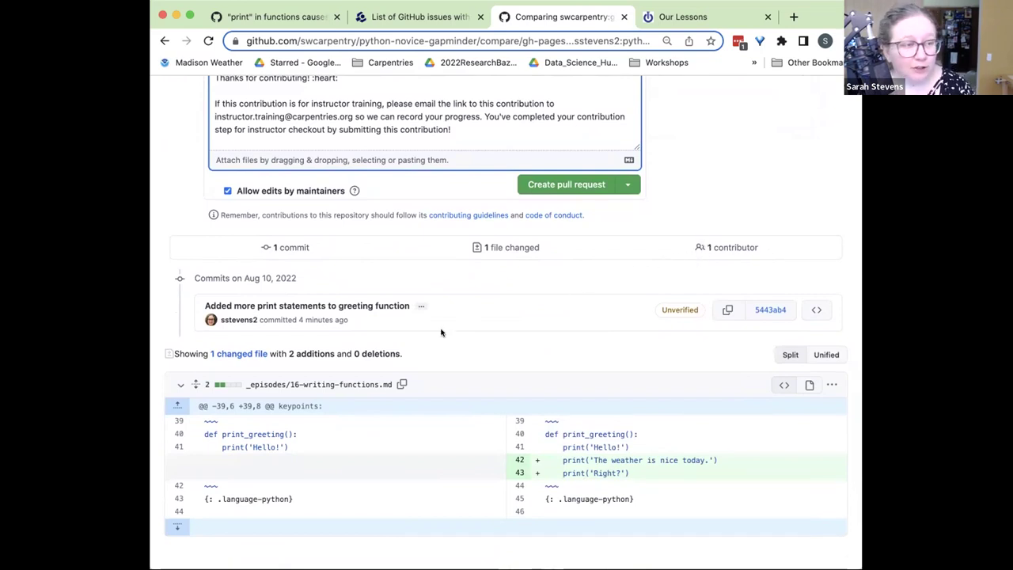
scroll(348, 435, down, 1)
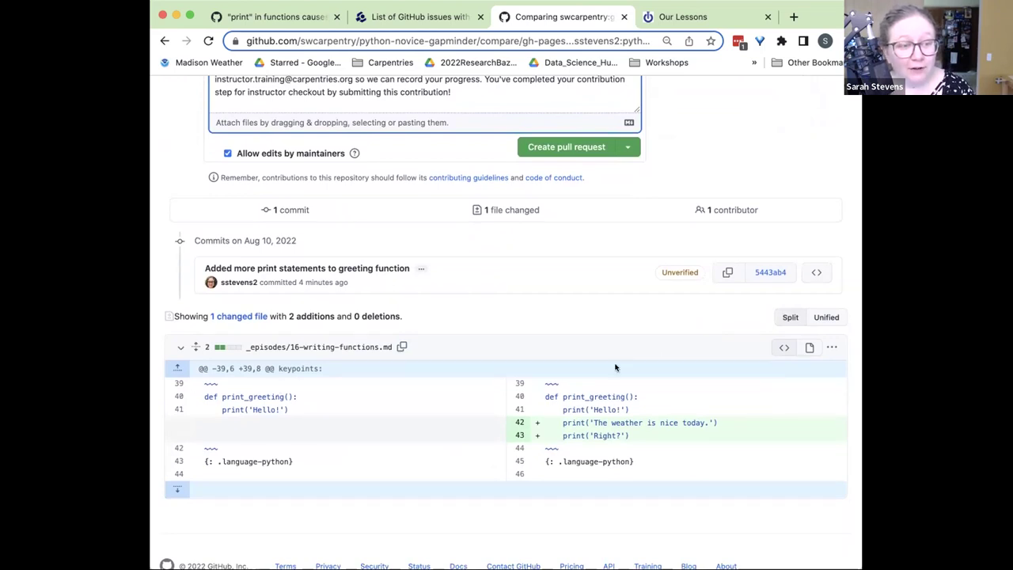
scroll(592, 420, up, 4)
scroll(592, 414, up, 4)
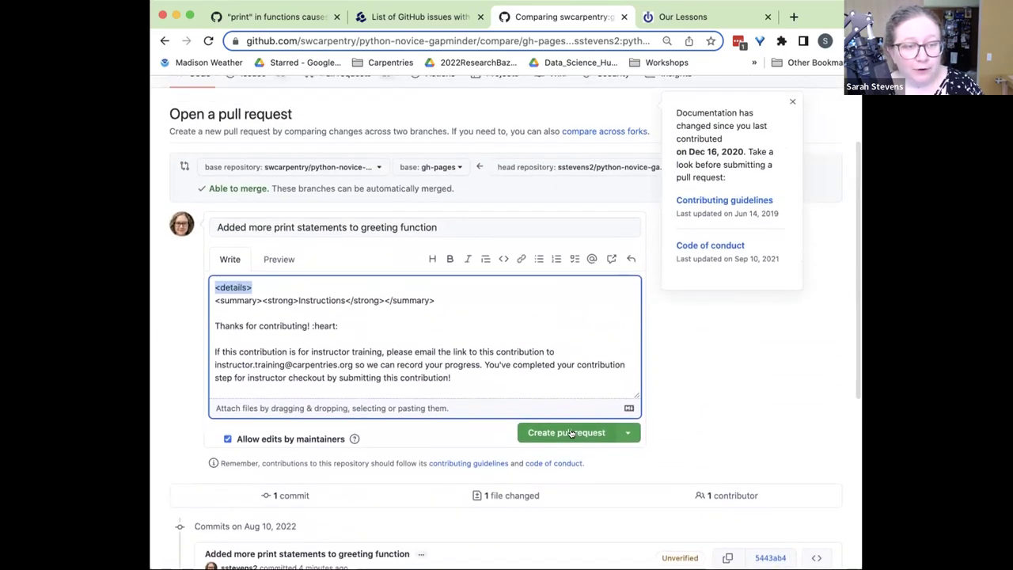
click(569, 430)
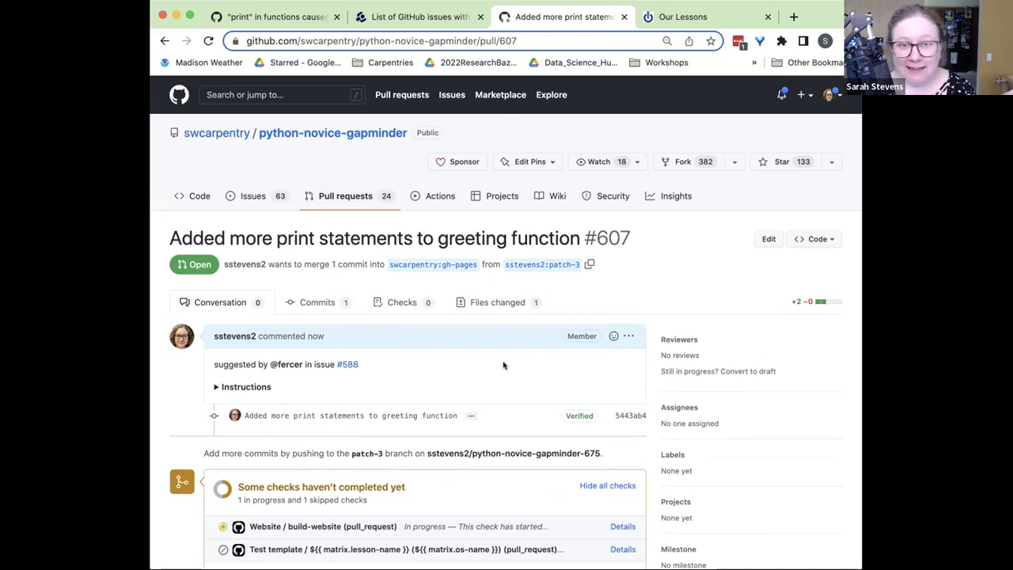
scroll(500, 364, down, 1)
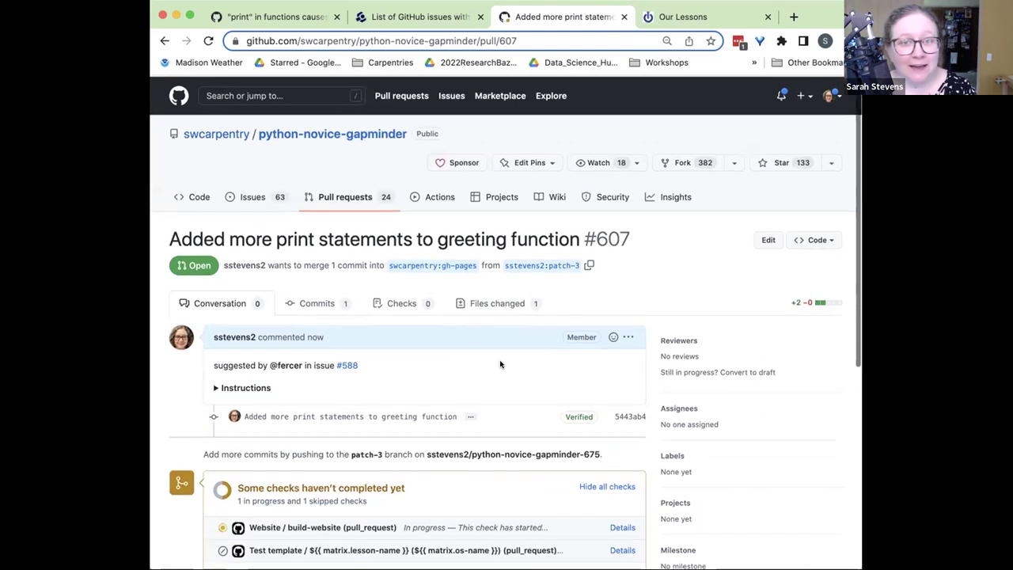
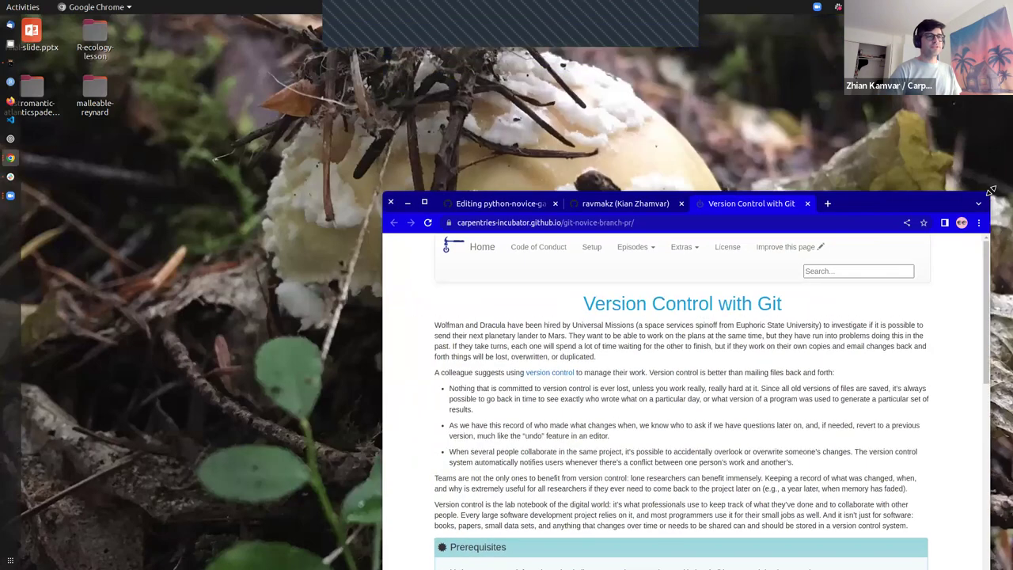
Step: Move and enlarge the browser window showing the Version Control with Git lesson, and zoom in on the page
drag(571, 84, 767, 41)
drag(699, 62, 665, 28)
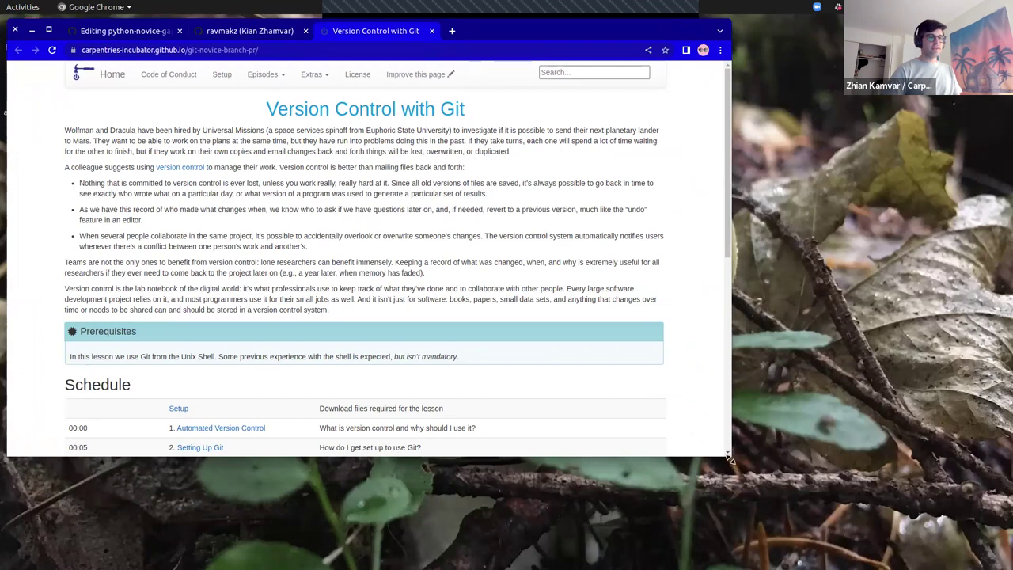
drag(727, 458, 795, 514)
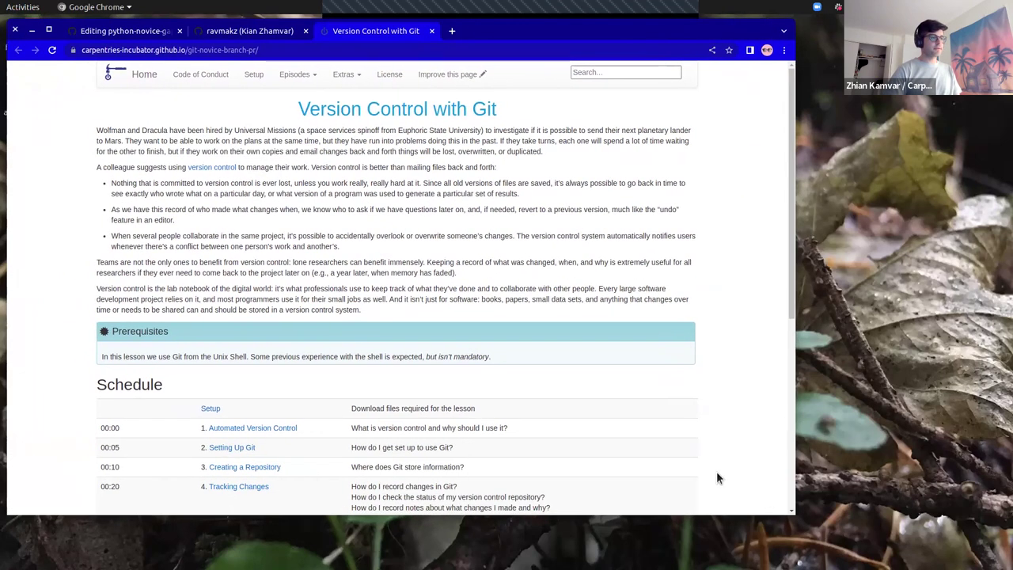
key(ctrl+plus)
key(ctrl+plus)
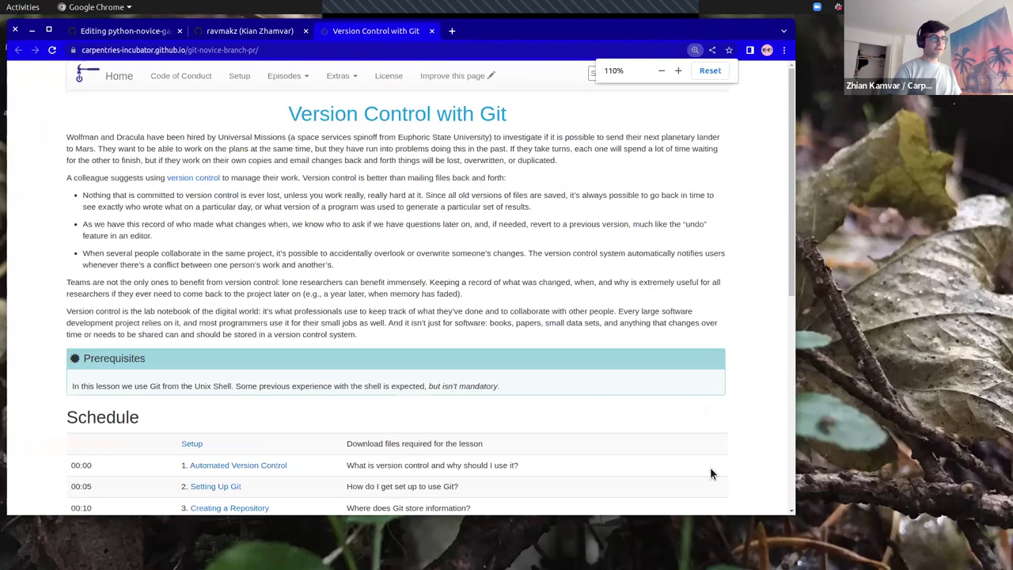
Step: Examine the introduction and the episode schedule of the Version Control with Git lesson
scroll(657, 348, down, 3)
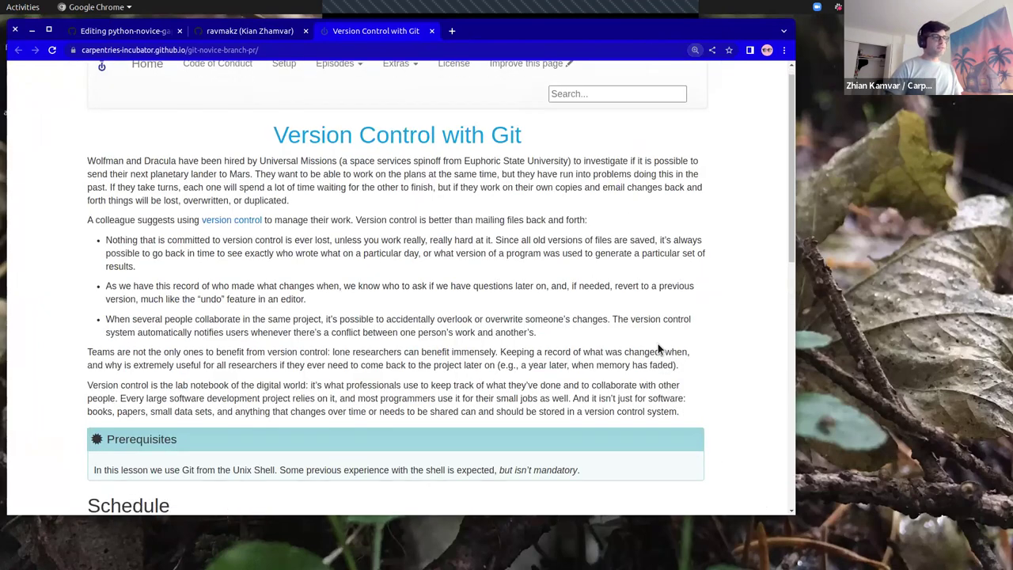
scroll(657, 349, down, 3)
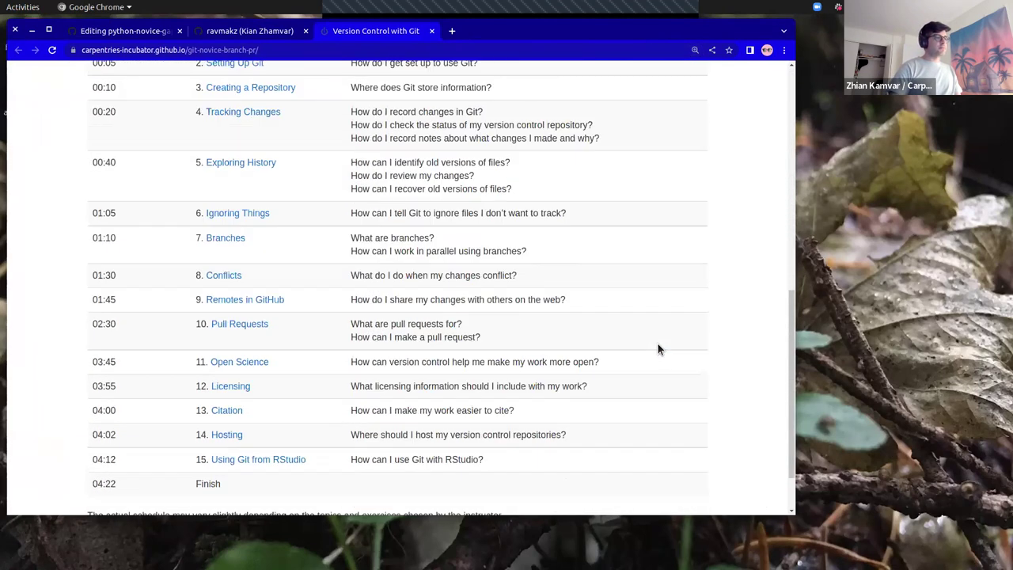
scroll(657, 344, up, 8)
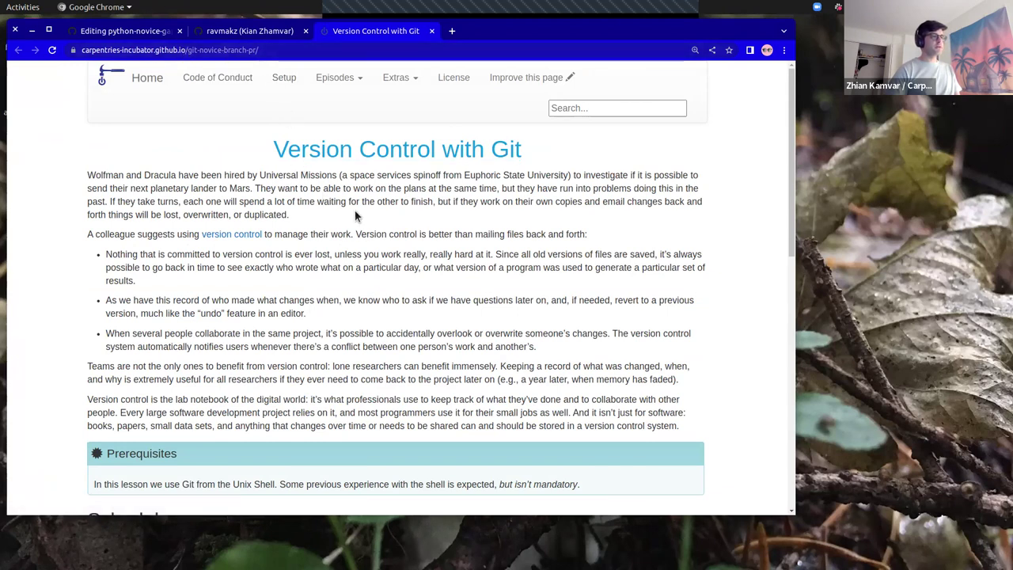
scroll(356, 236, down, 3)
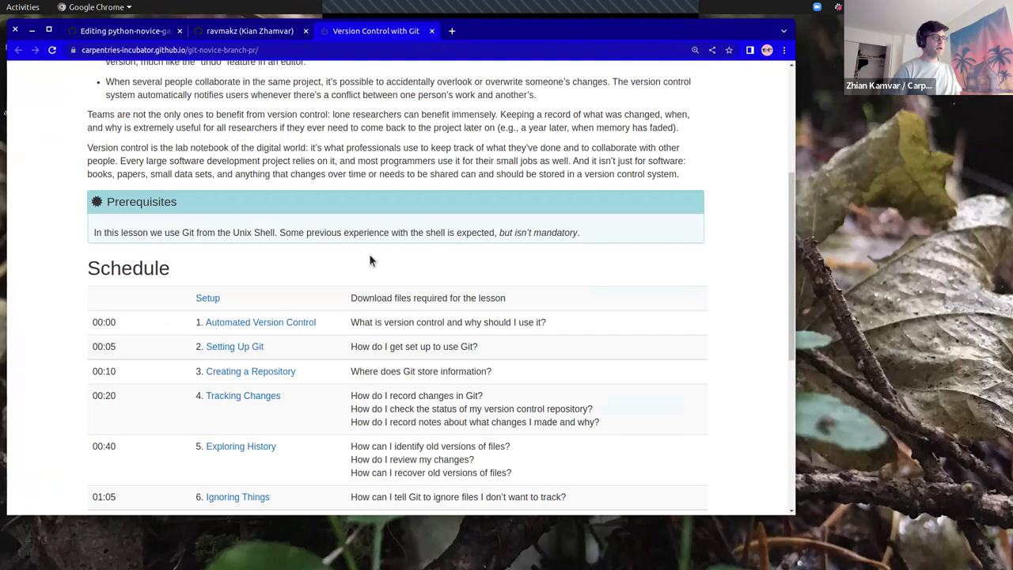
scroll(369, 253, down, 2)
scroll(372, 256, down, 1)
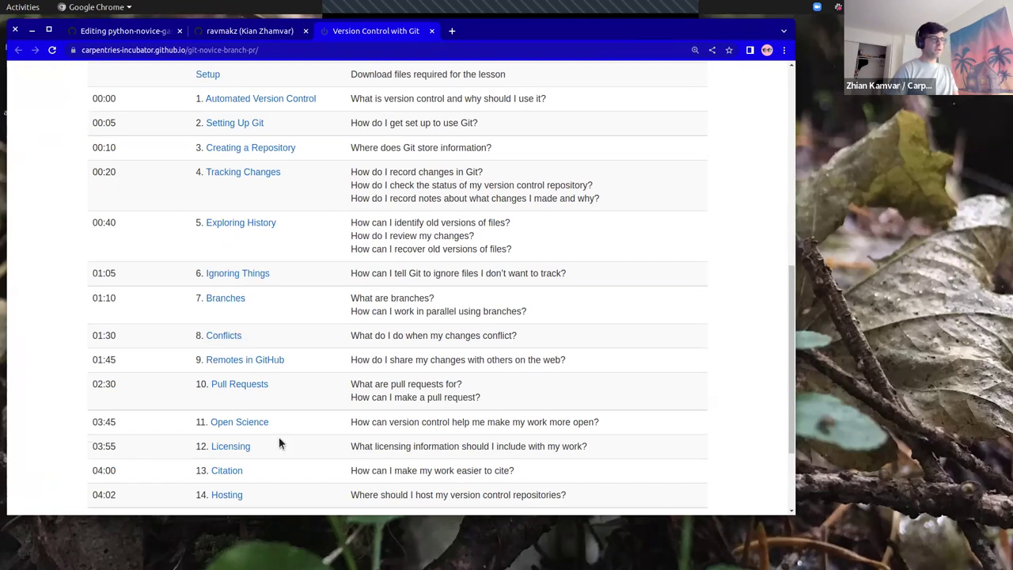
scroll(281, 447, down, 2)
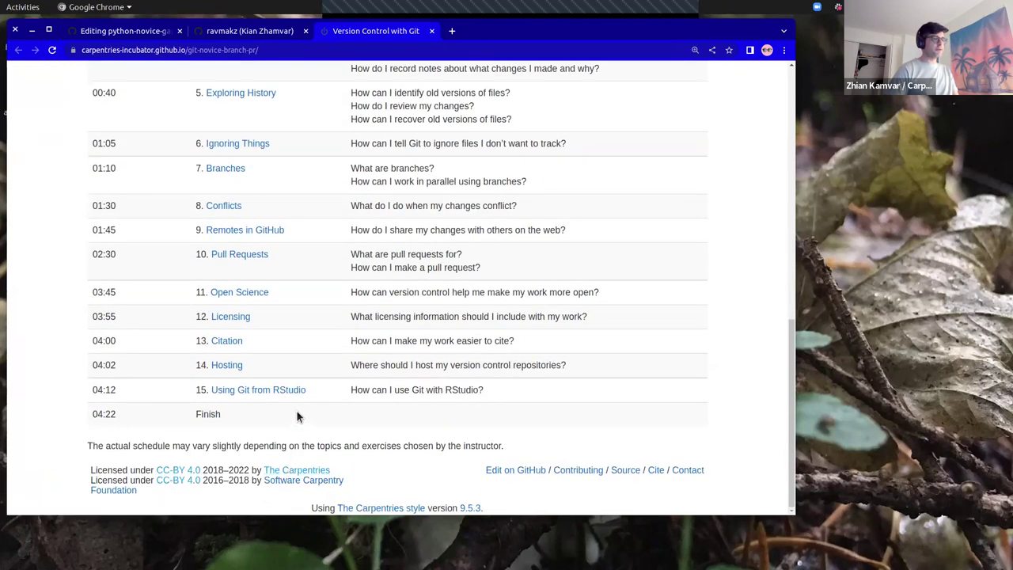
scroll(296, 416, up, 5)
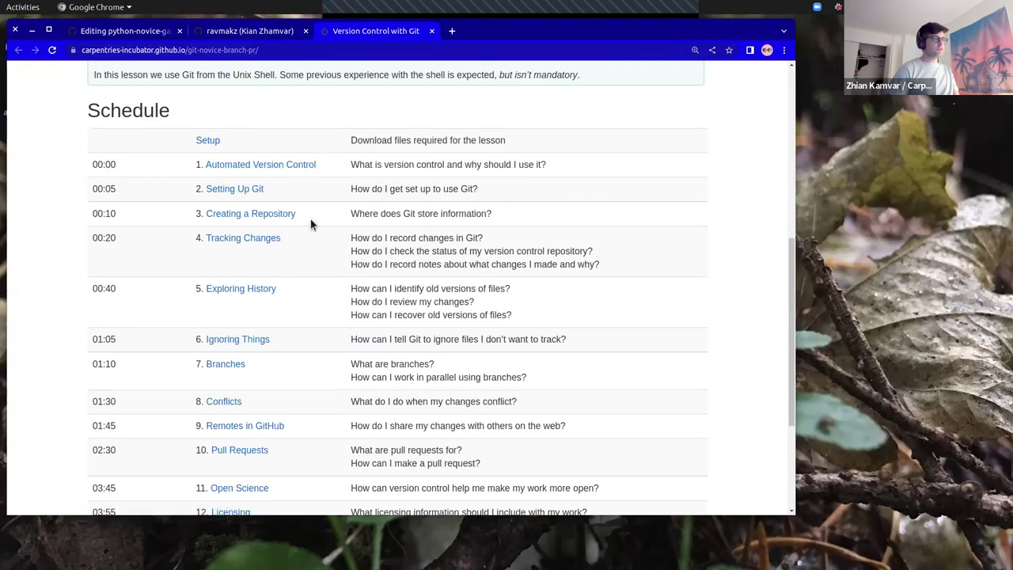
Step: Check the Addressing reviews section of the session notes in CodiMD, and return to the Version Control with Git schedule
click(263, 35)
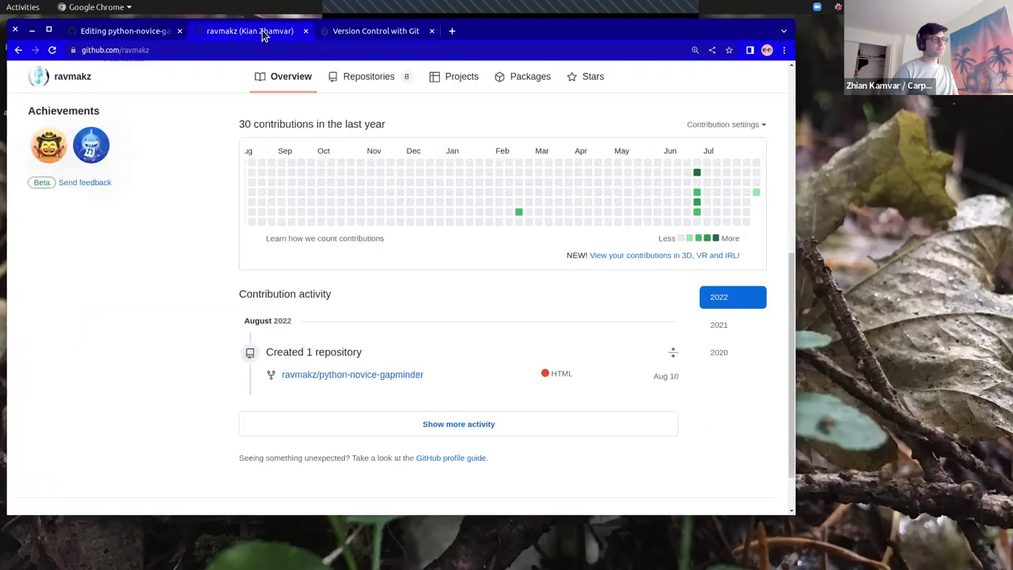
click(337, 37)
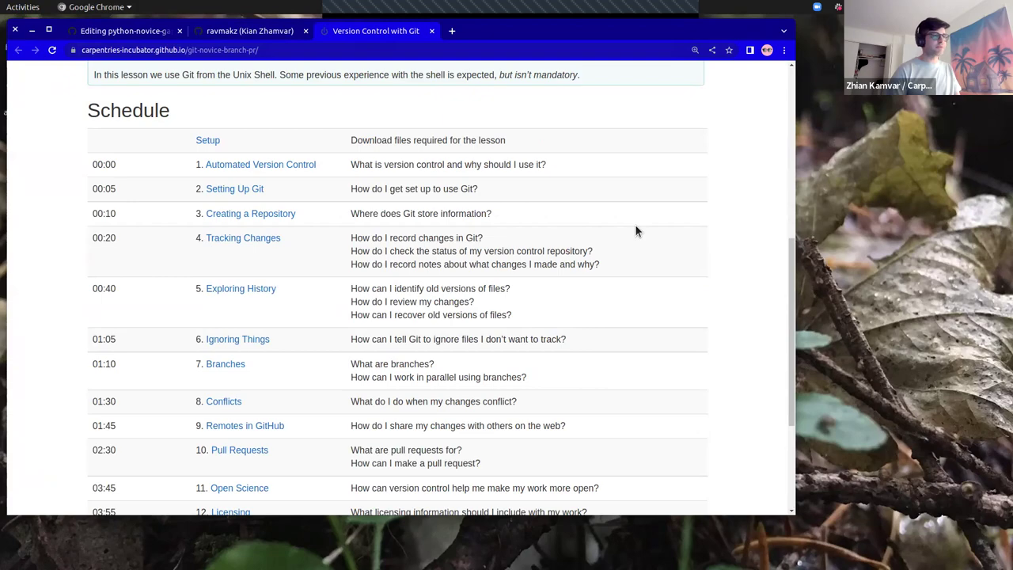
key(super)
click(554, 477)
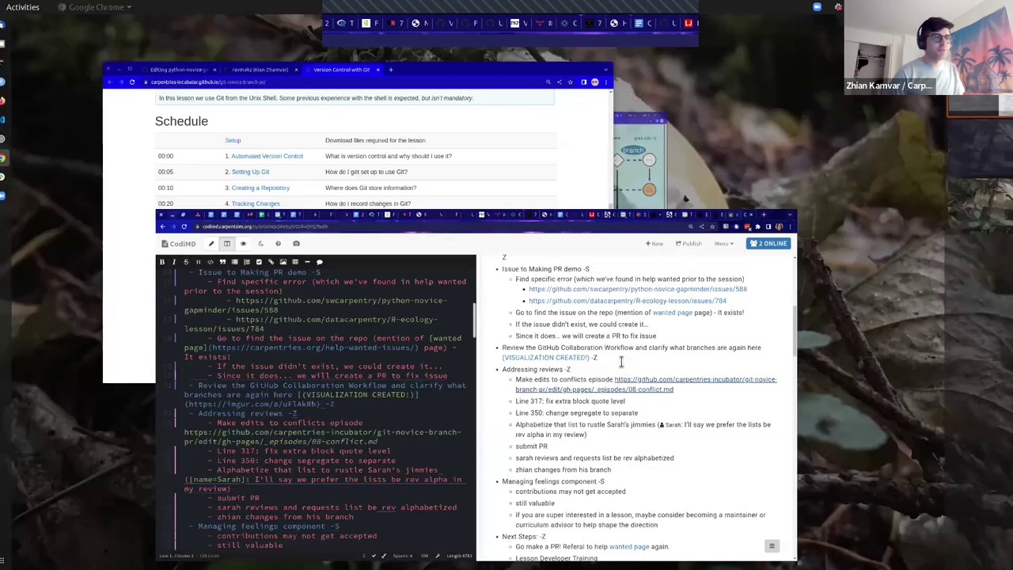
key(super)
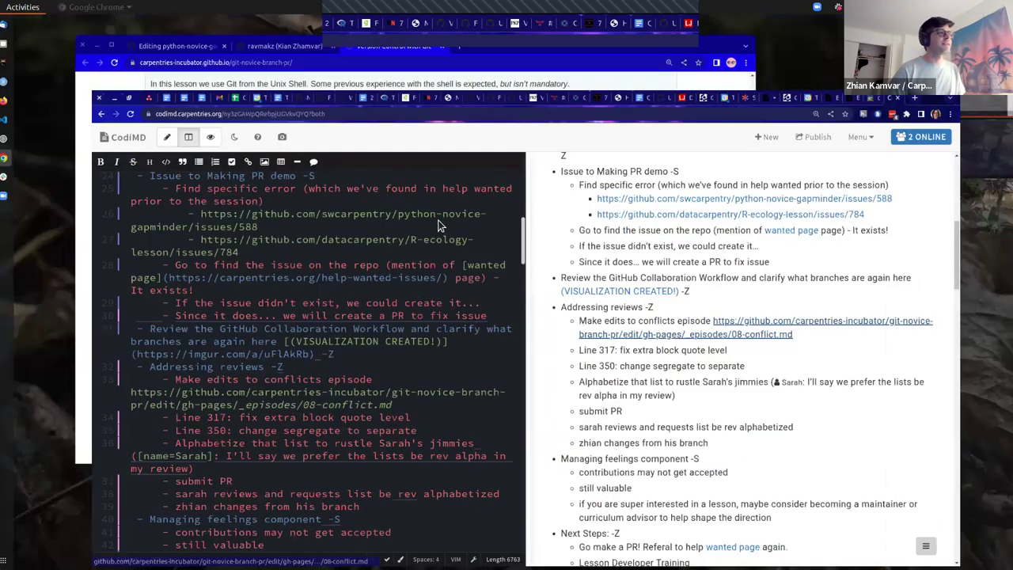
click(569, 270)
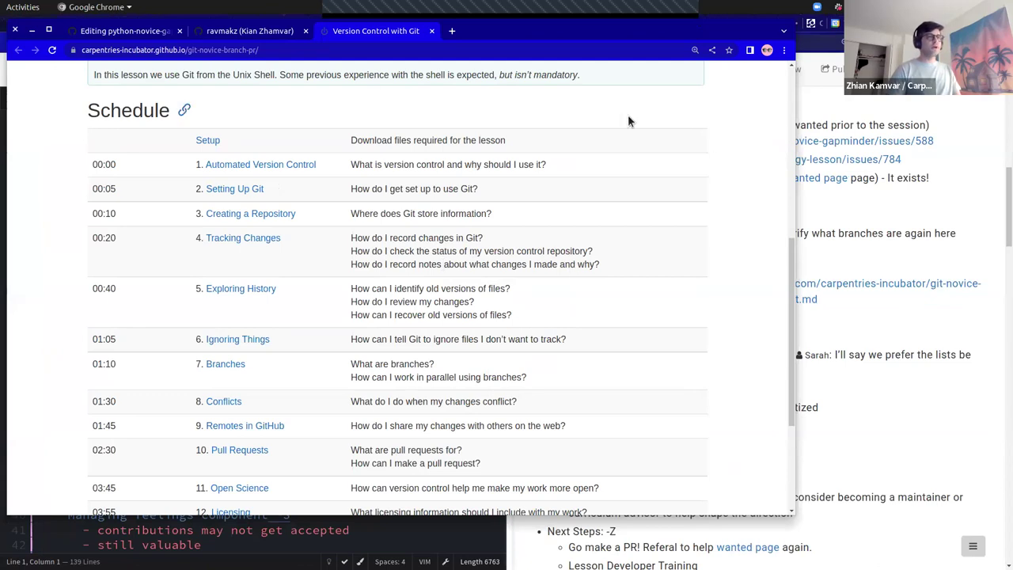
key(alt+Tab)
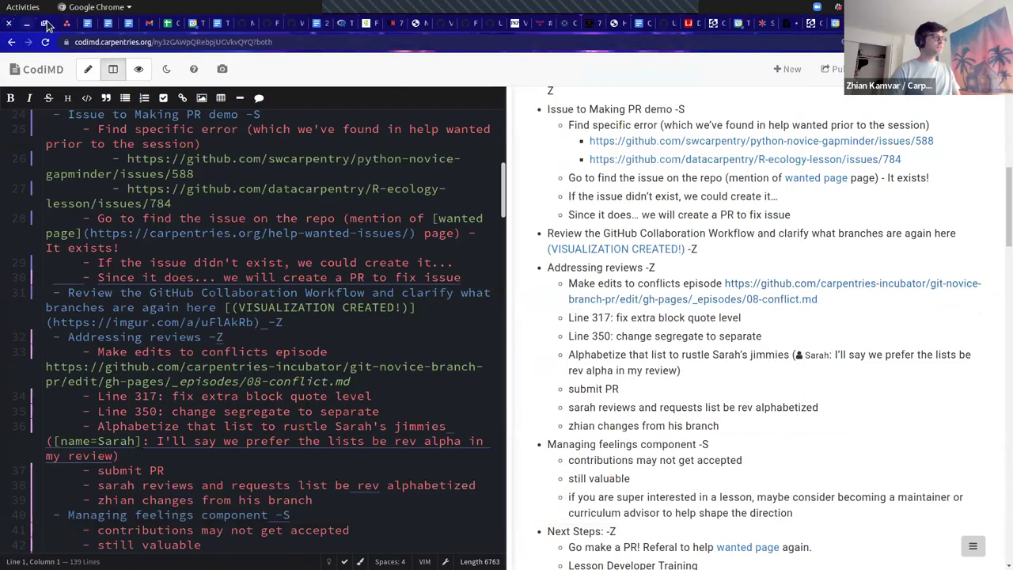
key(alt+Tab)
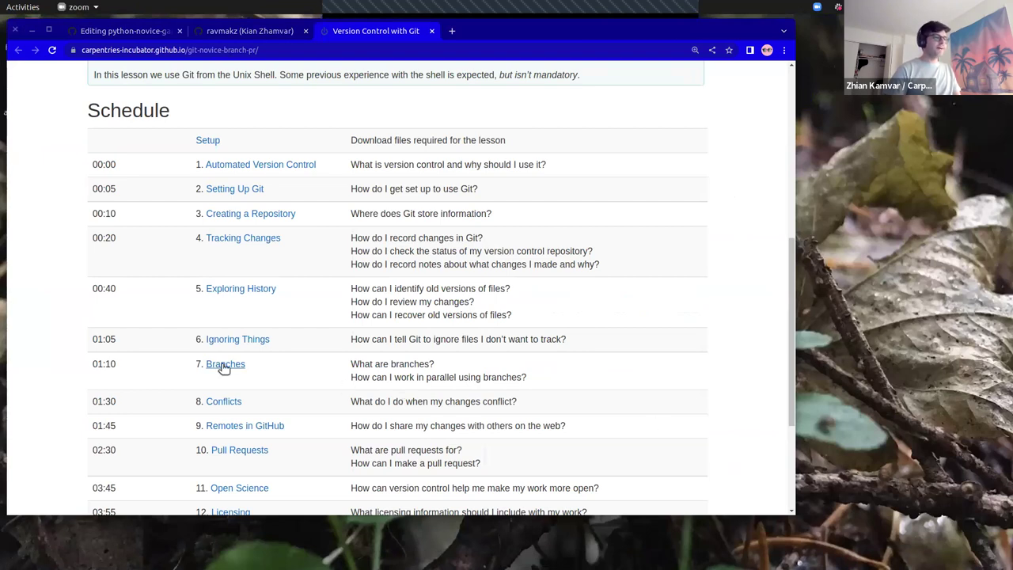
Step: Open the Conflicts episode and examine its "Still seeing a conflict?" callout and the list of technical approaches to reducing conflicts
click(224, 404)
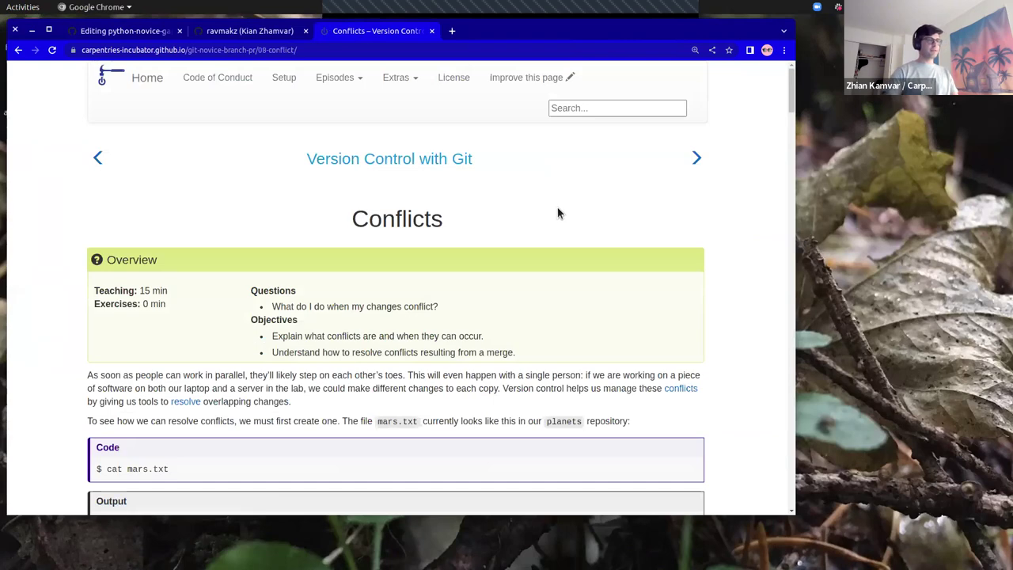
scroll(558, 214, down, 1)
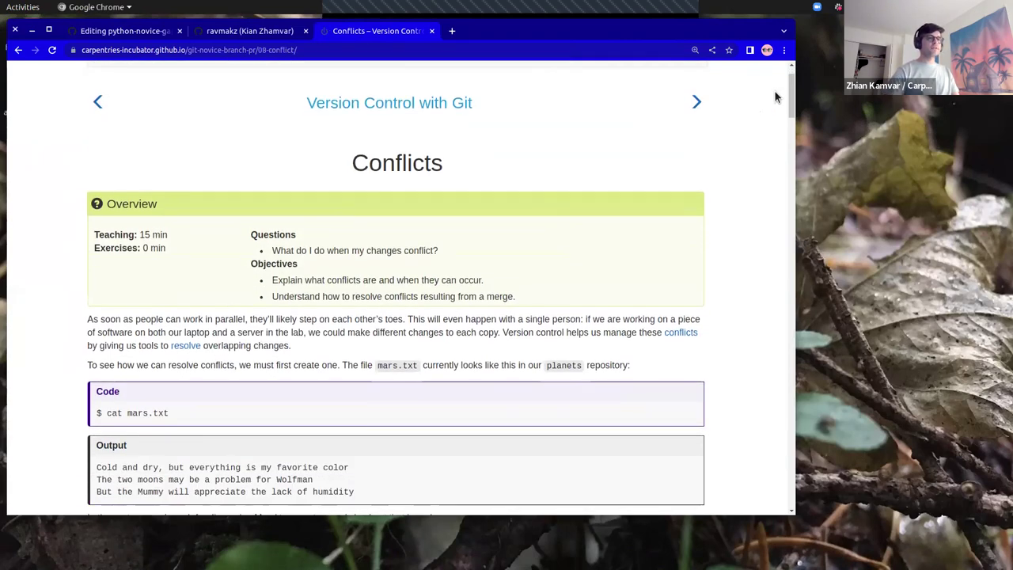
drag(791, 85, 741, 419)
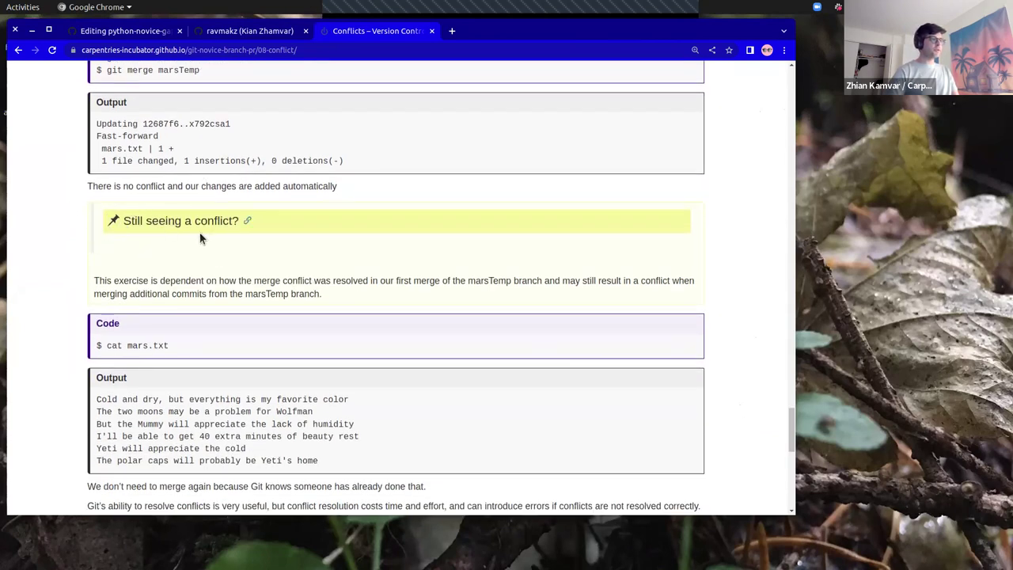
scroll(286, 218, up, 3)
scroll(287, 218, down, 5)
scroll(288, 218, down, 1)
scroll(287, 218, up, 4)
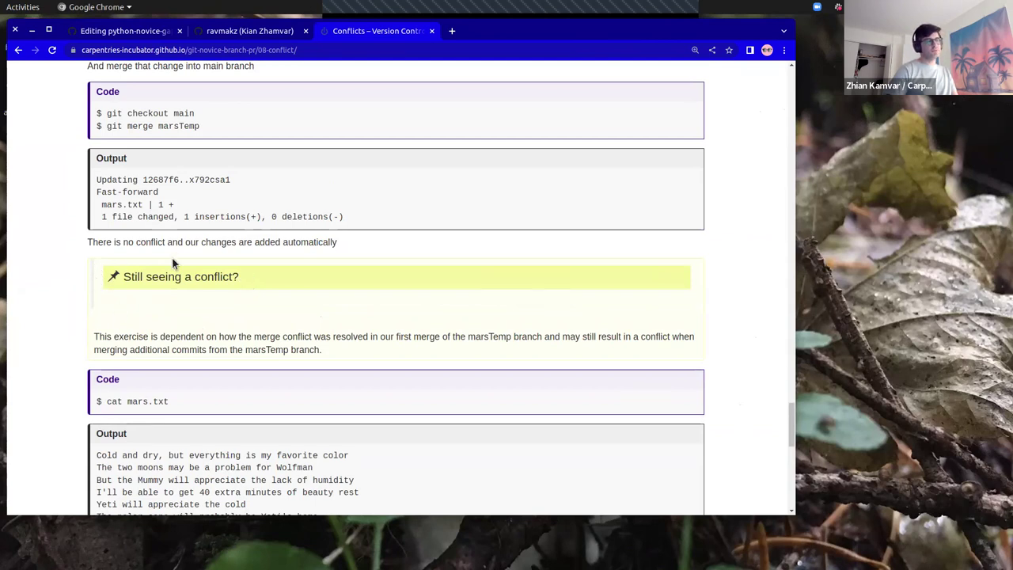
scroll(577, 320, down, 5)
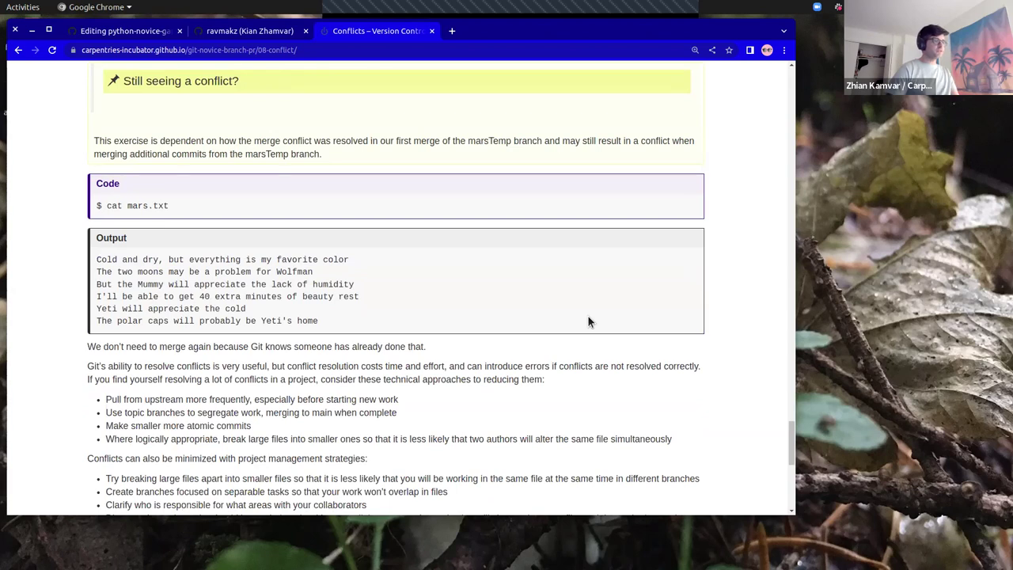
scroll(551, 318, down, 1)
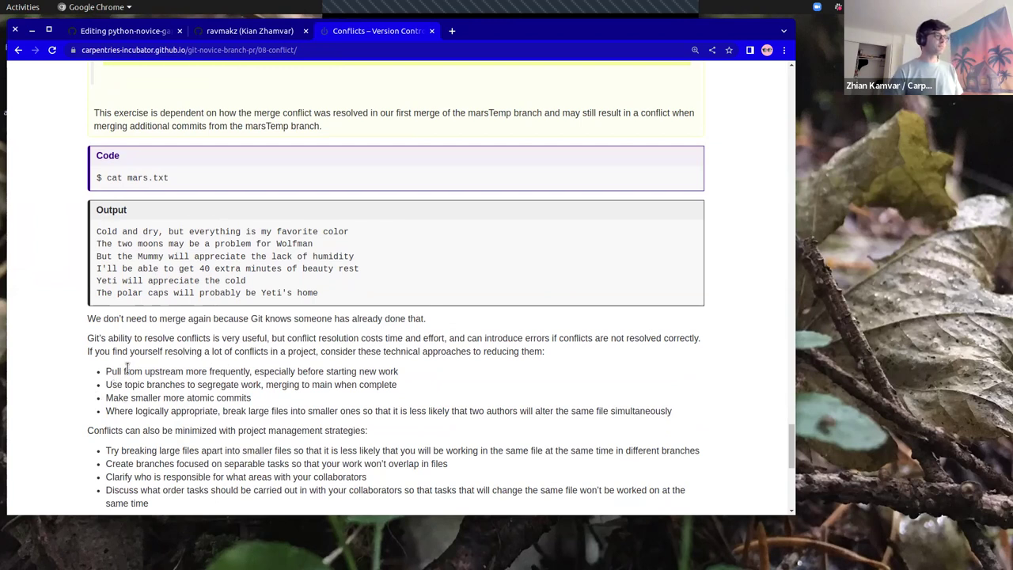
scroll(215, 346, up, 1)
scroll(215, 345, up, 3)
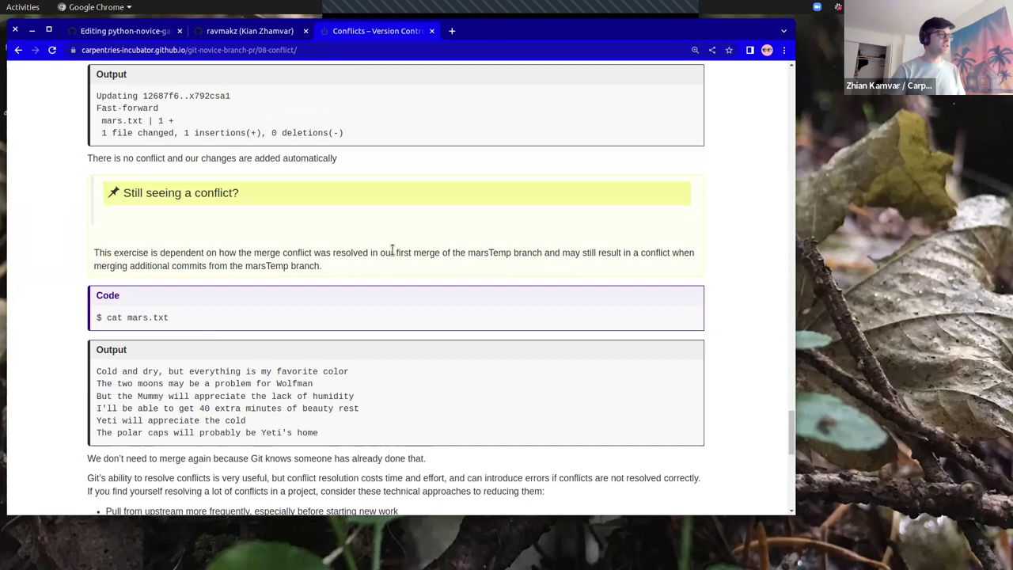
Step: Open the Conflicts episode's source file for improvement on GitHub, fork the repository, and review the notice about the created fork
drag(794, 439, 739, 179)
drag(786, 258, 757, 61)
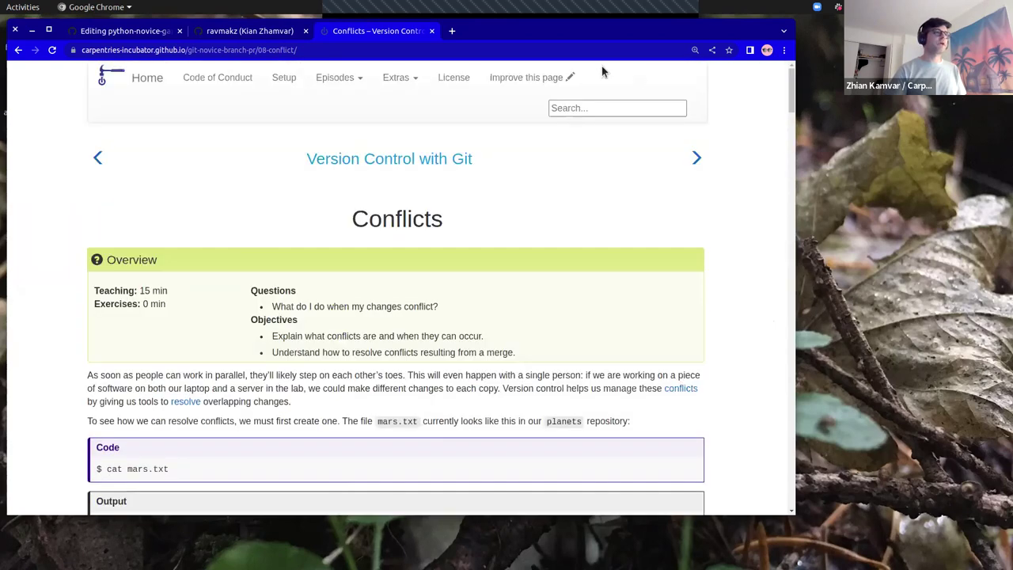
click(558, 78)
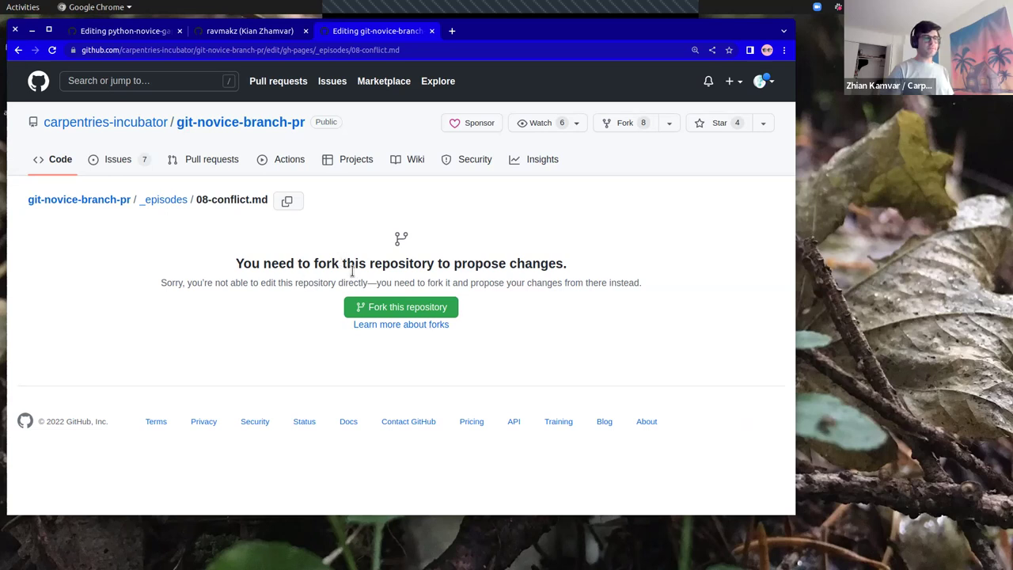
click(397, 304)
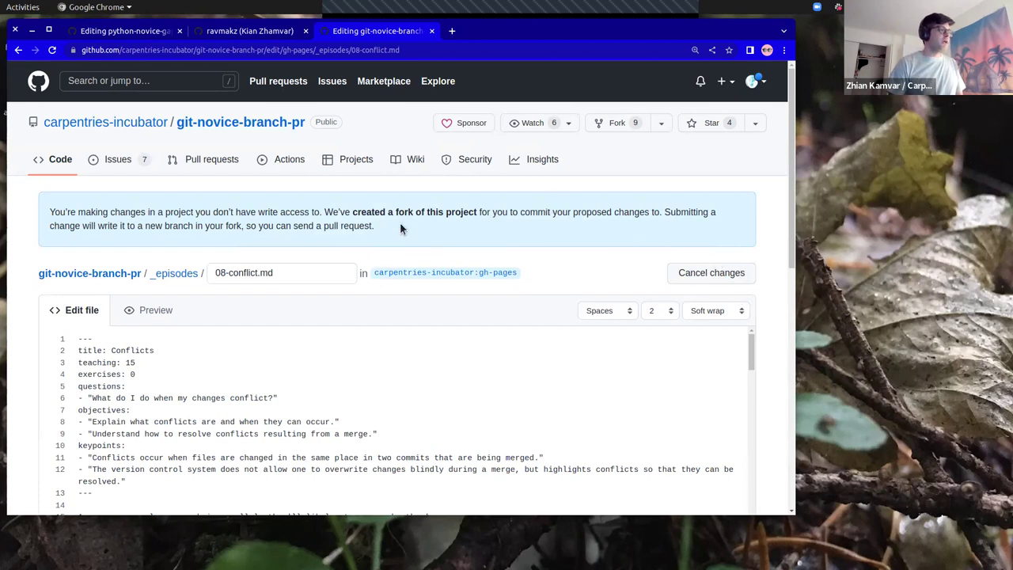
drag(401, 224, 189, 184)
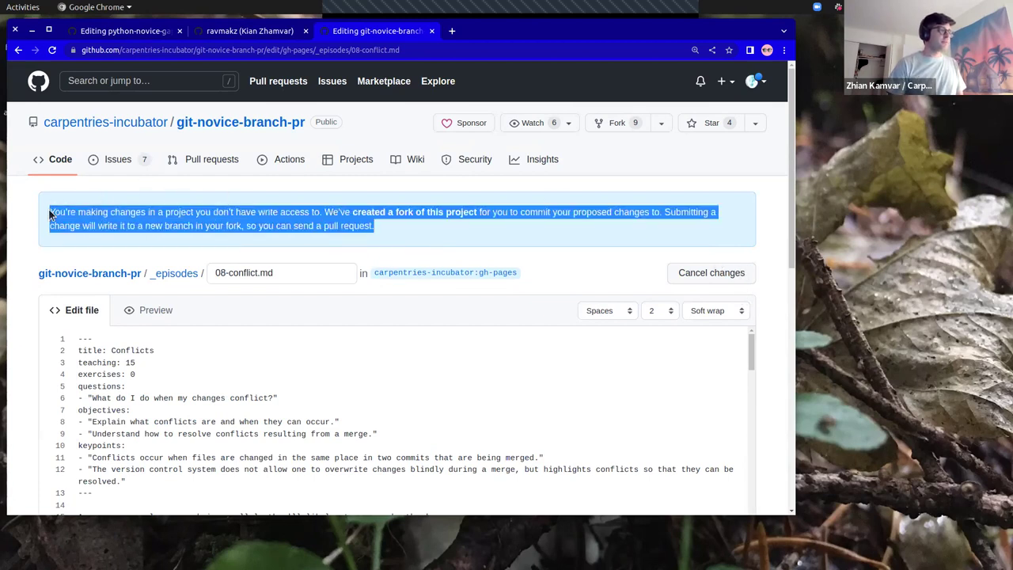
click(131, 211)
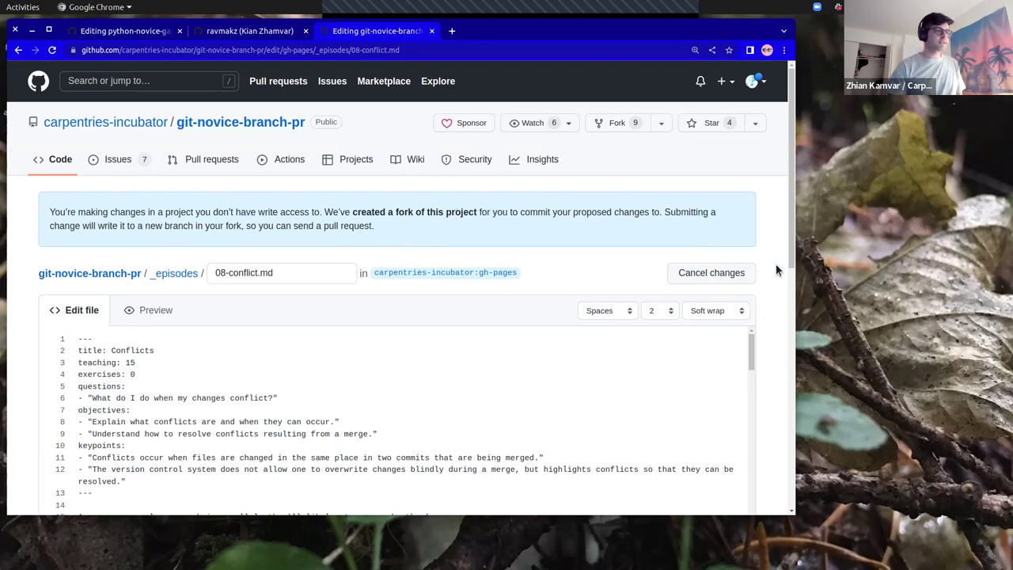
Step: Remove the extra > before the "## Still seeing a conflict?" heading on line 317 of 08-conflict.md
scroll(785, 280, down, 5)
scroll(785, 279, up, 1)
scroll(784, 278, down, 1)
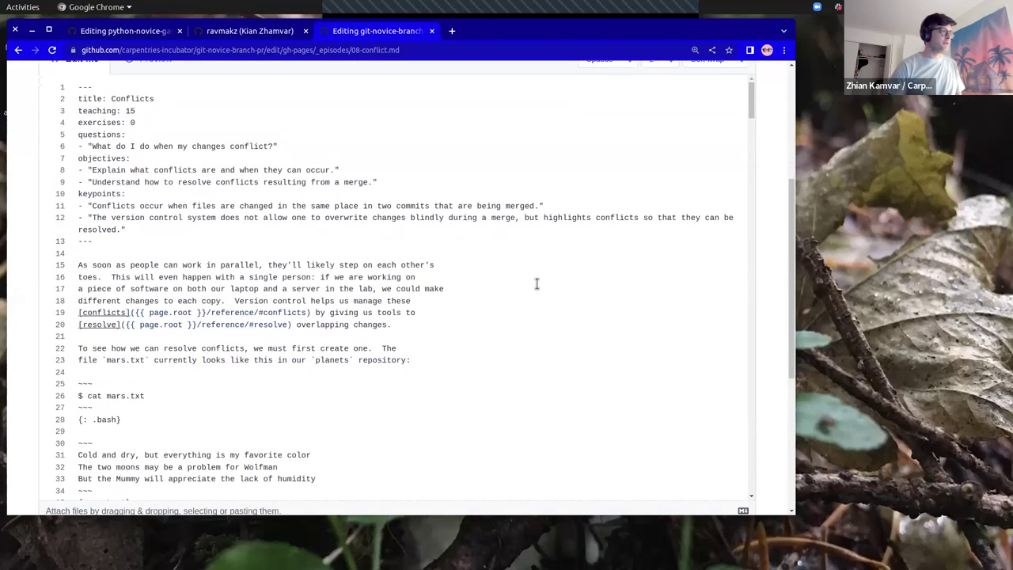
scroll(536, 283, down, 5)
drag(752, 116, 709, 410)
drag(156, 294, 68, 208)
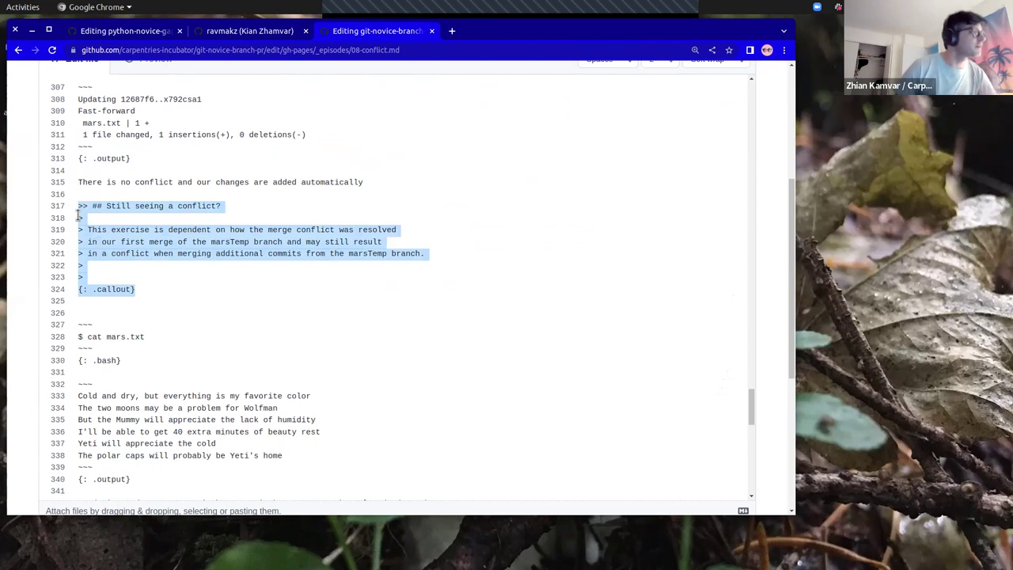
click(78, 215)
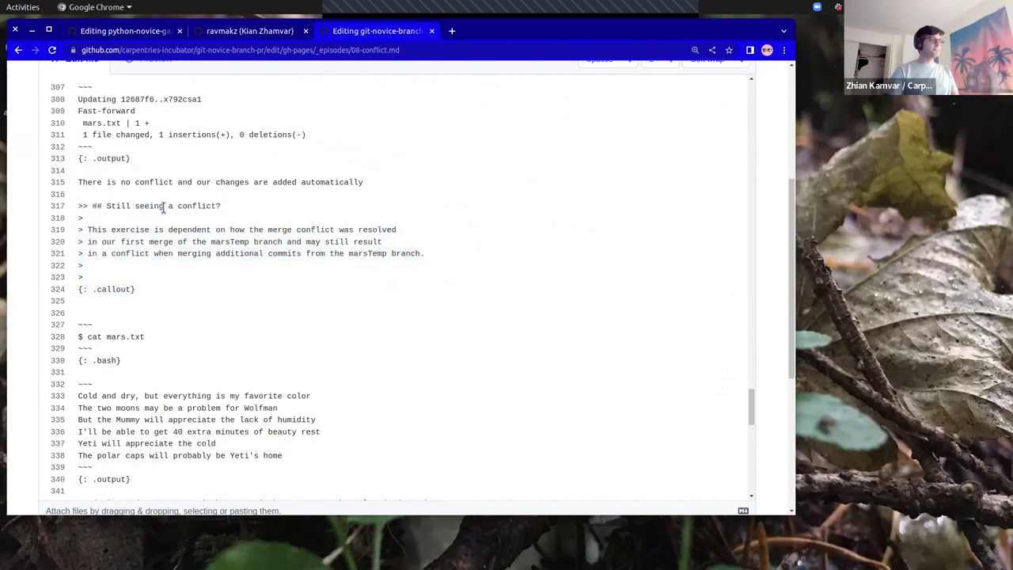
click(87, 205)
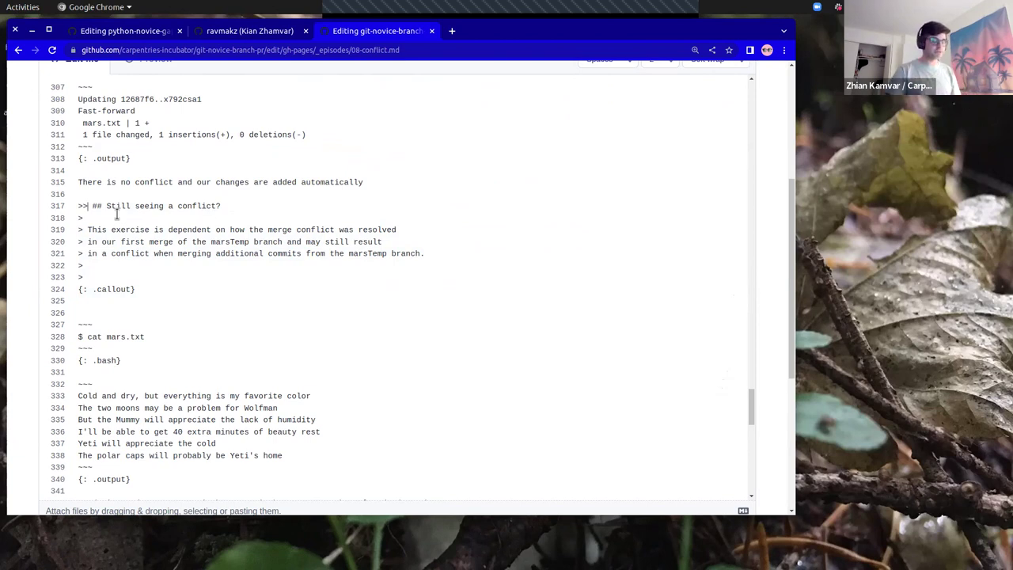
key(BackSpace)
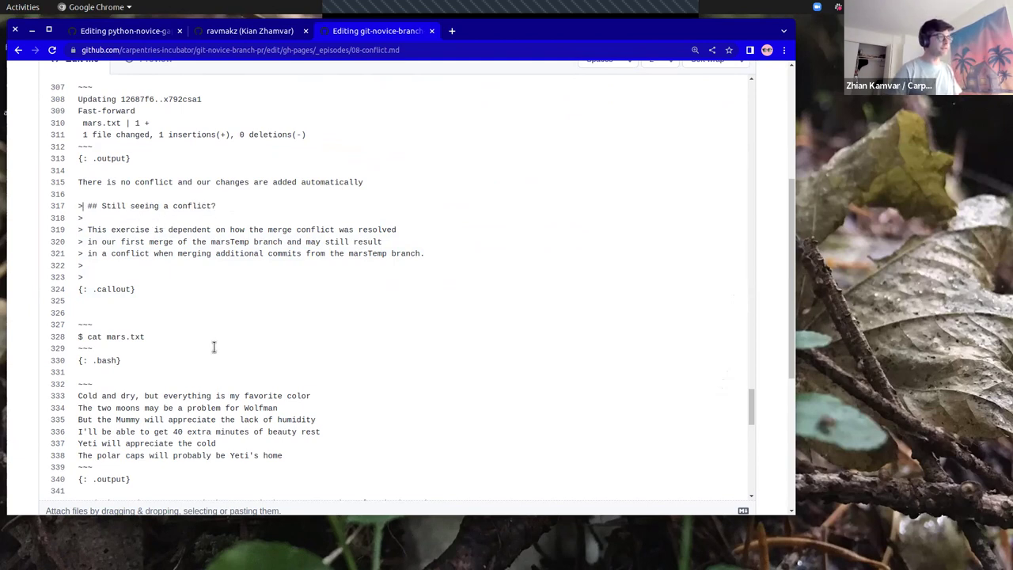
Step: Consult the session notes for the planned edits to the conflicts episode, and return to the file editor
scroll(214, 348, down, 2)
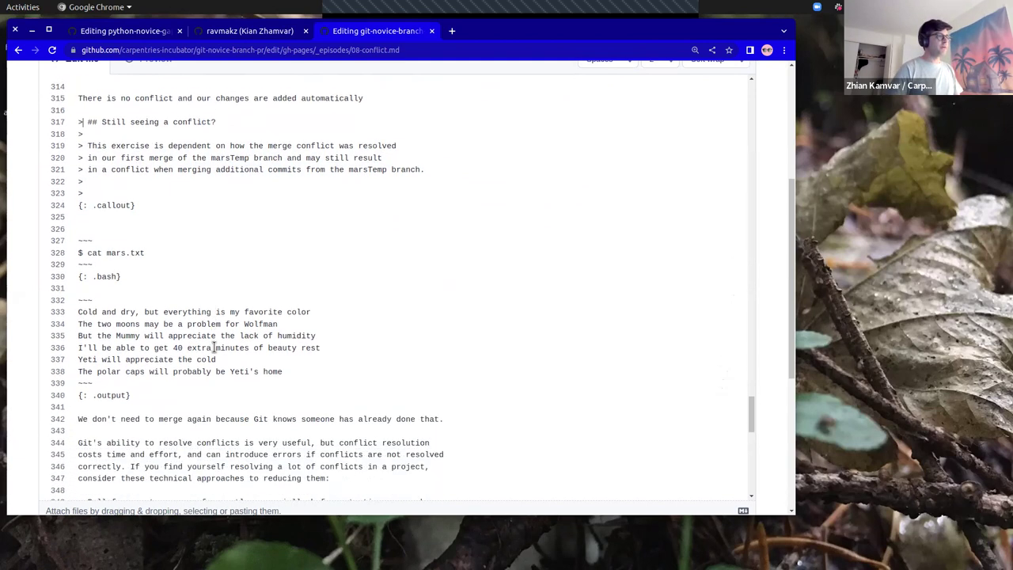
key(super)
click(282, 213)
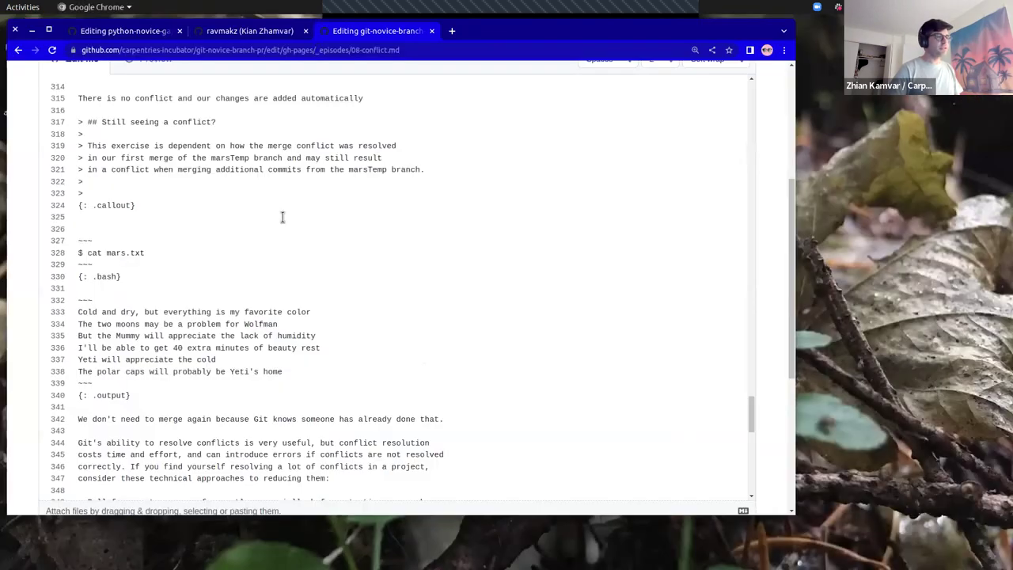
key(super)
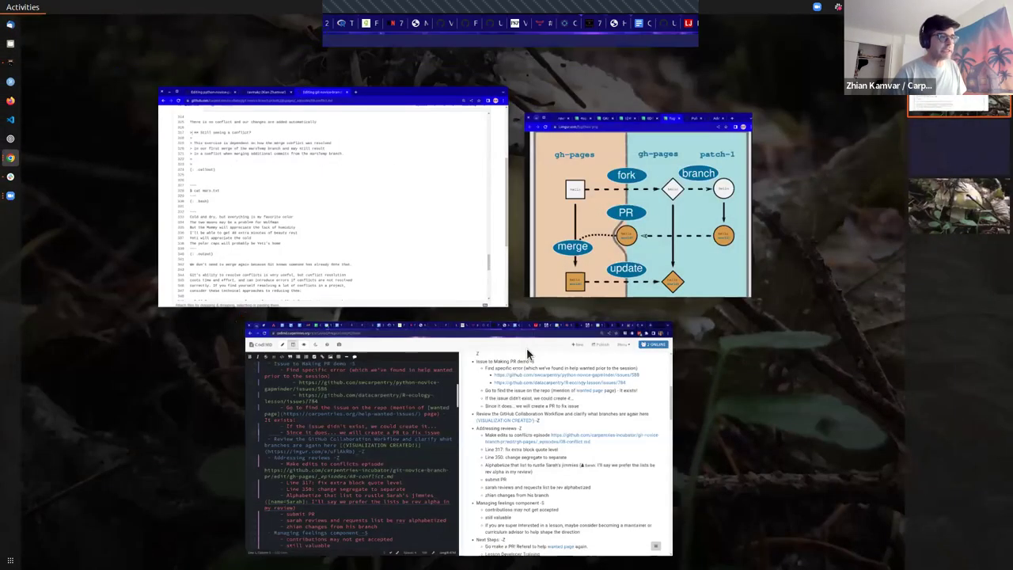
click(526, 348)
key(alt+Tab)
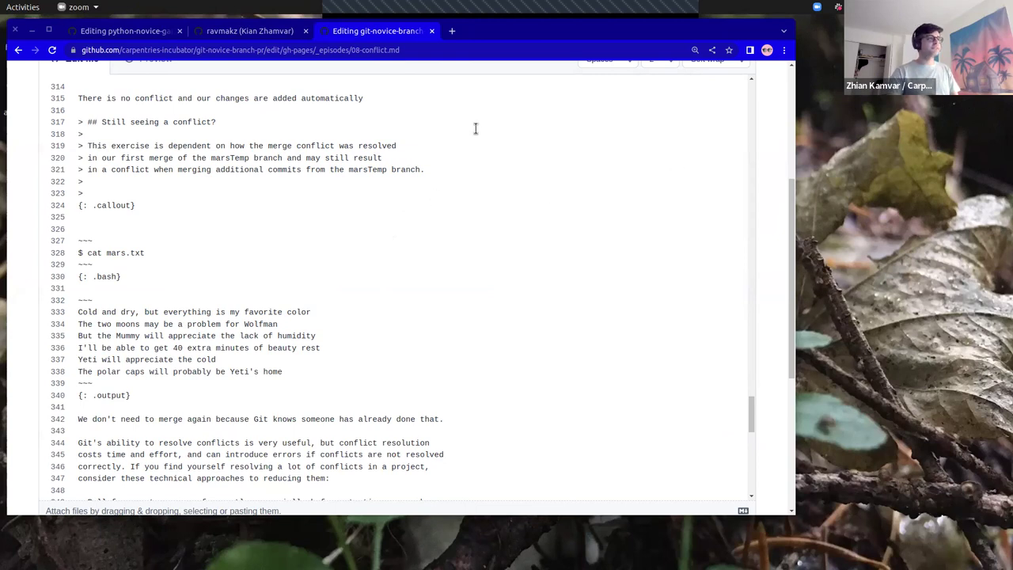
Step: Restore the second > before the "## Still seeing a conflict?" heading on line 317
click(452, 31)
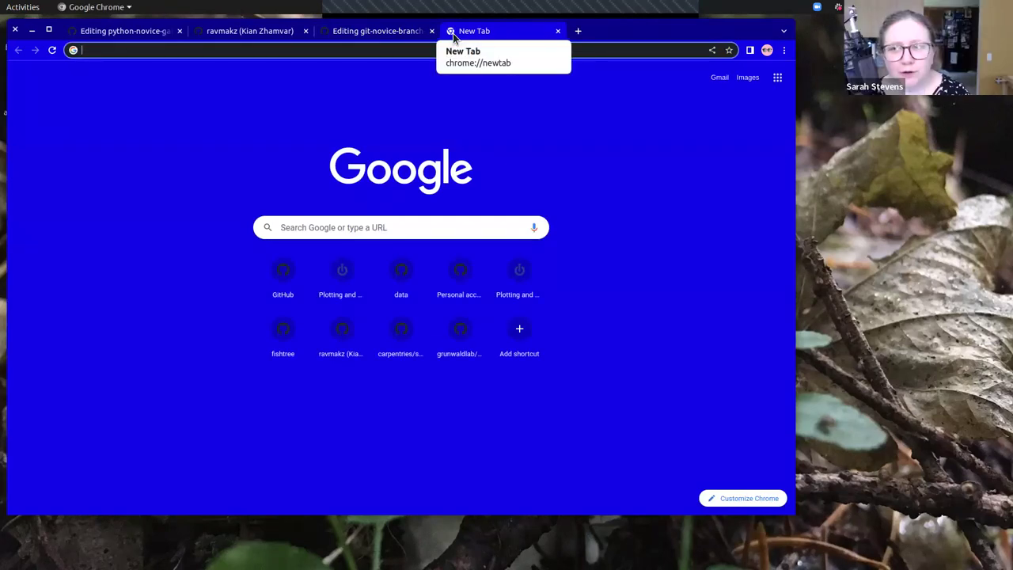
click(558, 31)
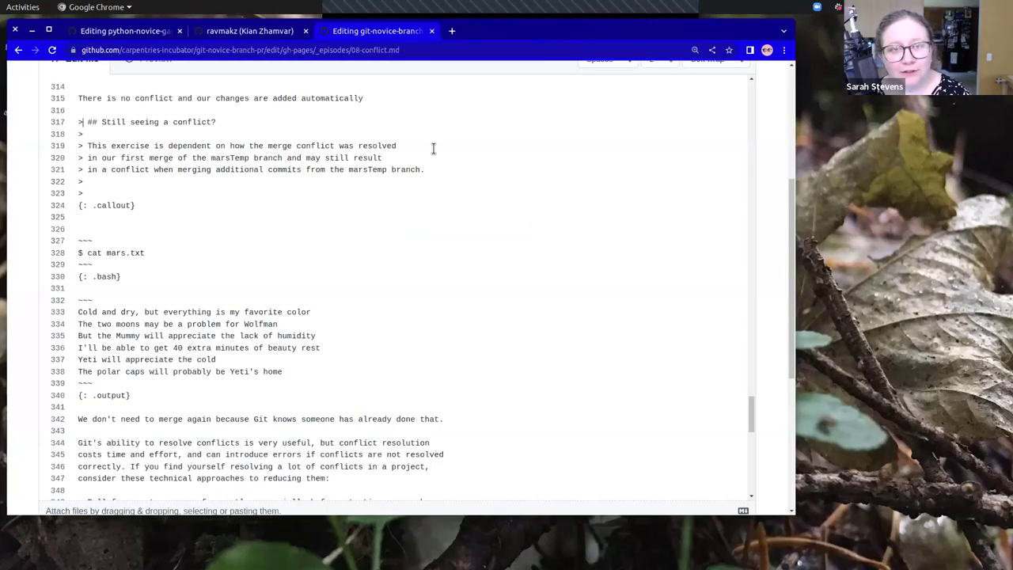
scroll(258, 231, up, 2)
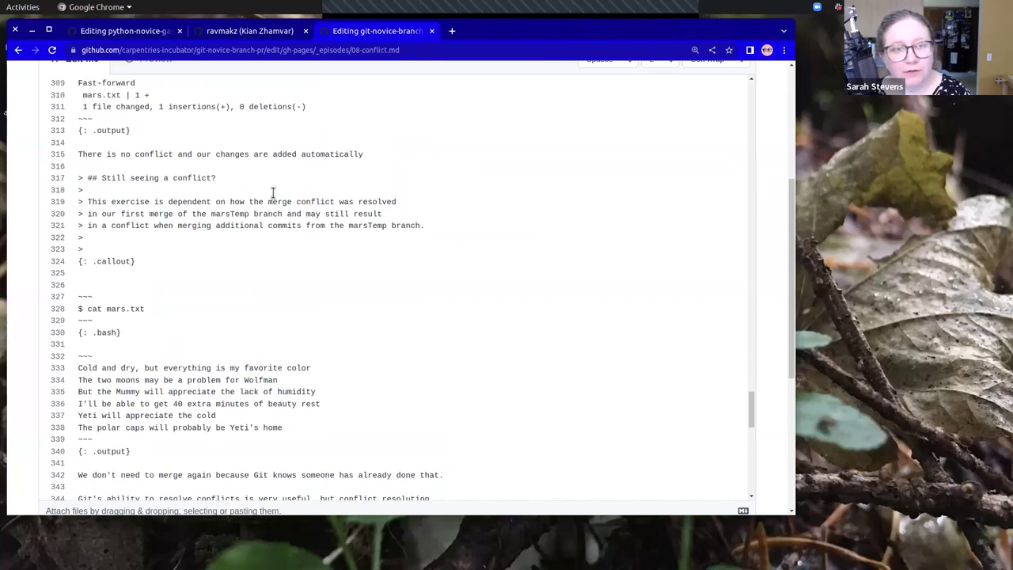
text(>)
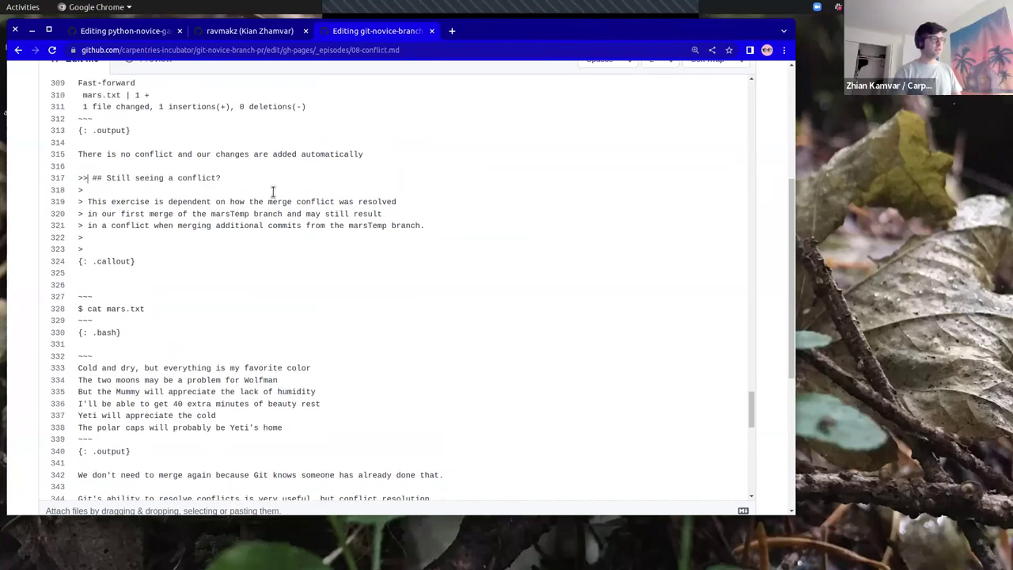
Step: Return to the beginning of 08-conflict.md and search the file for "Still Seeing"
drag(750, 408, 791, 196)
scroll(768, 219, up, 3)
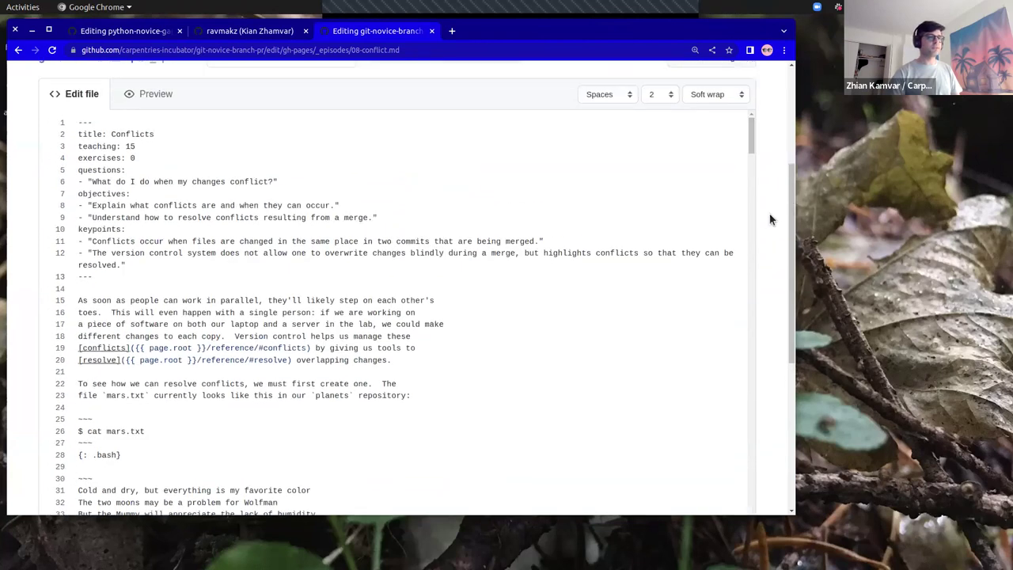
click(470, 301)
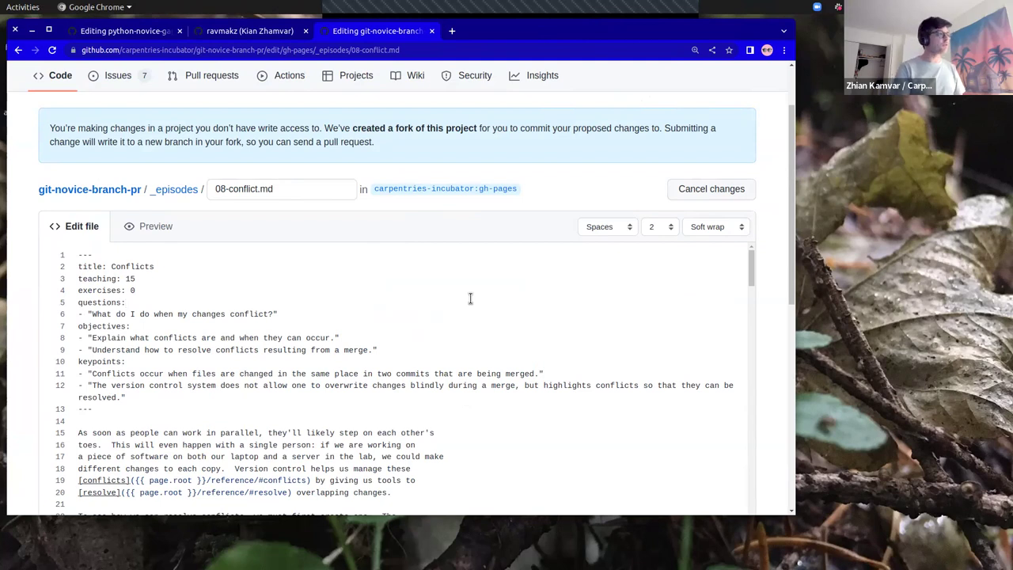
key(ctrl+f)
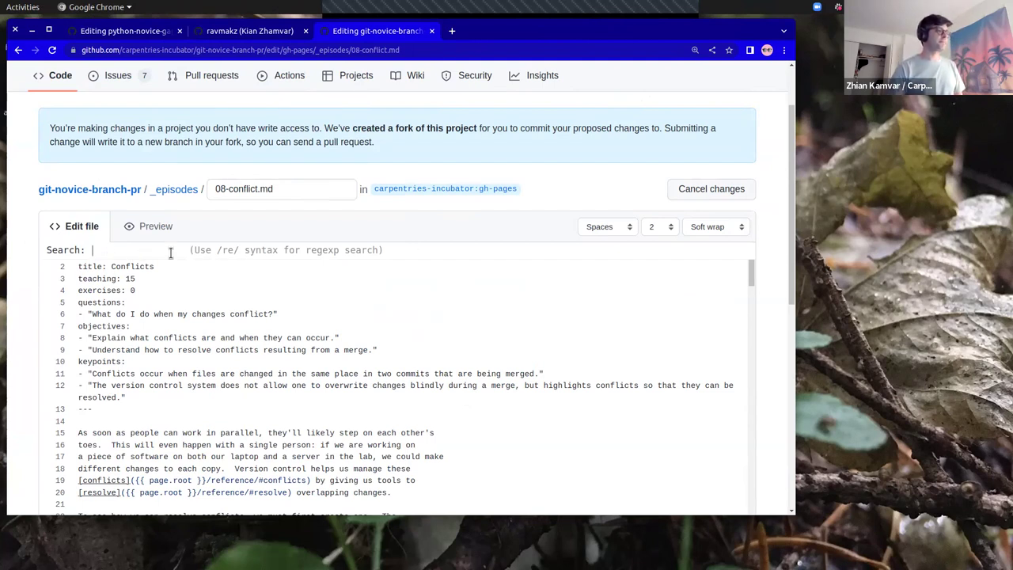
text(Still Seeing)
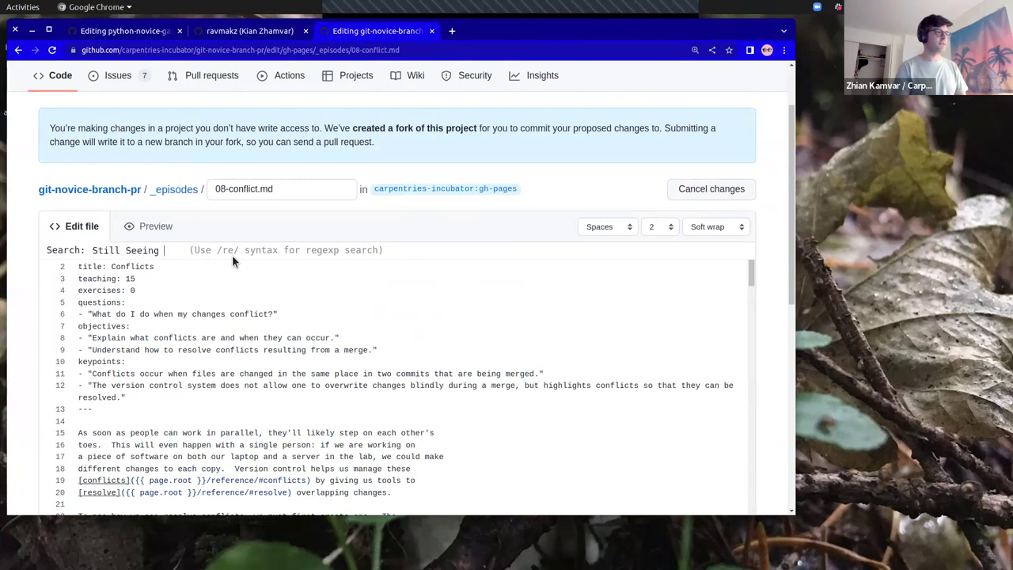
key(Return)
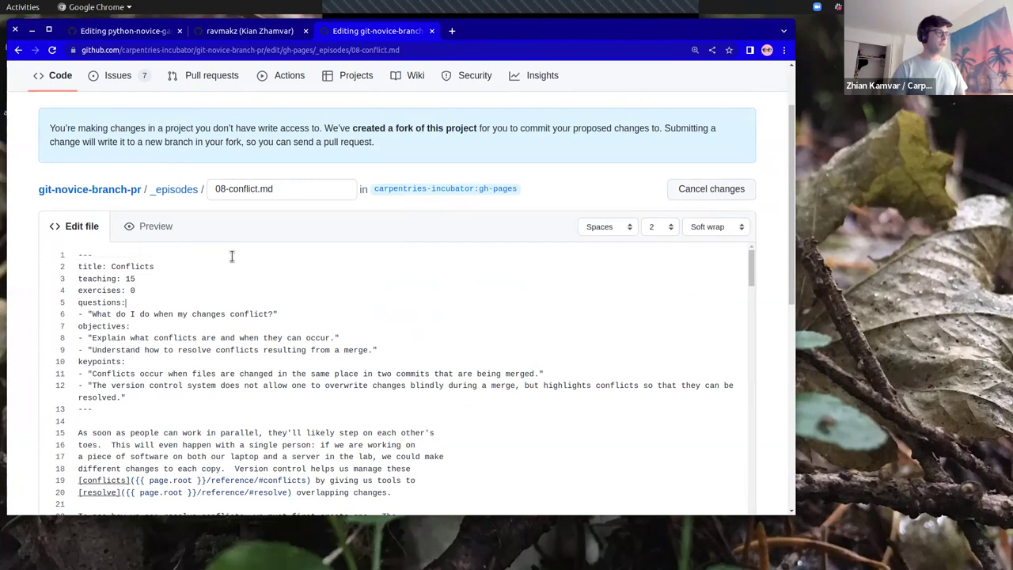
scroll(241, 281, down, 1)
scroll(242, 281, down, 5)
scroll(241, 281, up, 6)
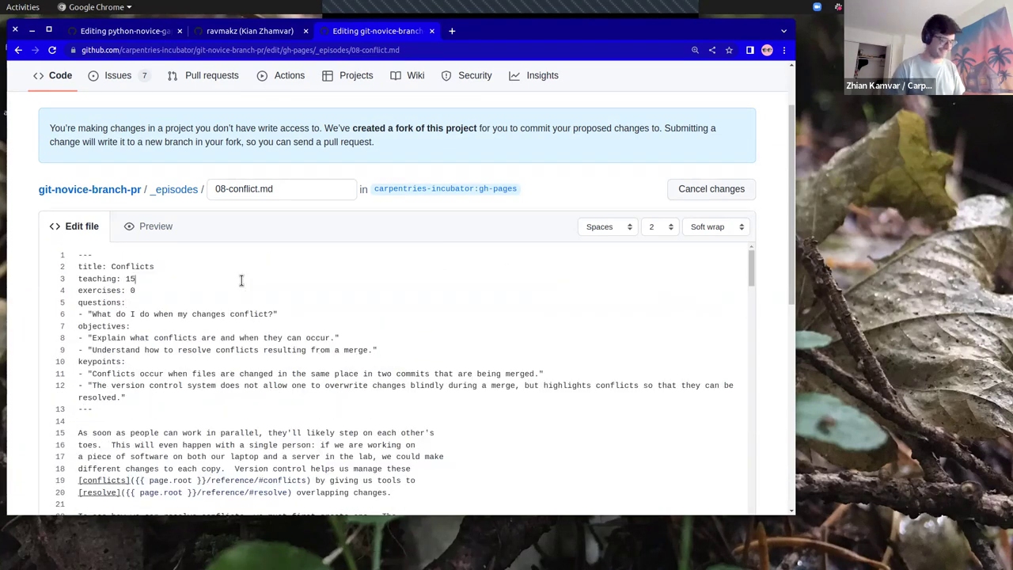
Step: Search the episode file for the term "Conflict"
key(ctrl+f)
text(Conflicts)
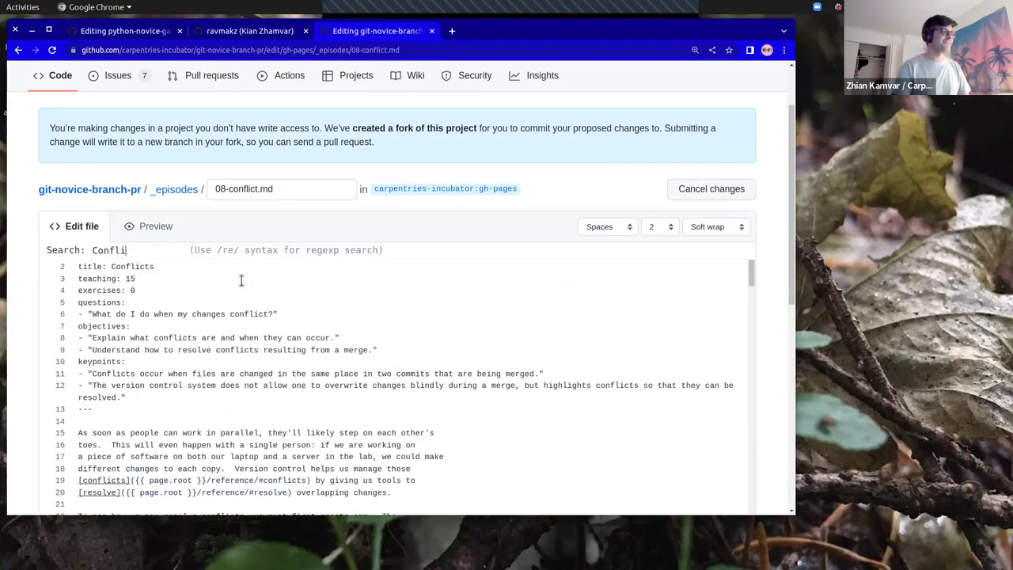
key(BackSpace)
key(BackSpace)
key(BackSpace)
text(ct)
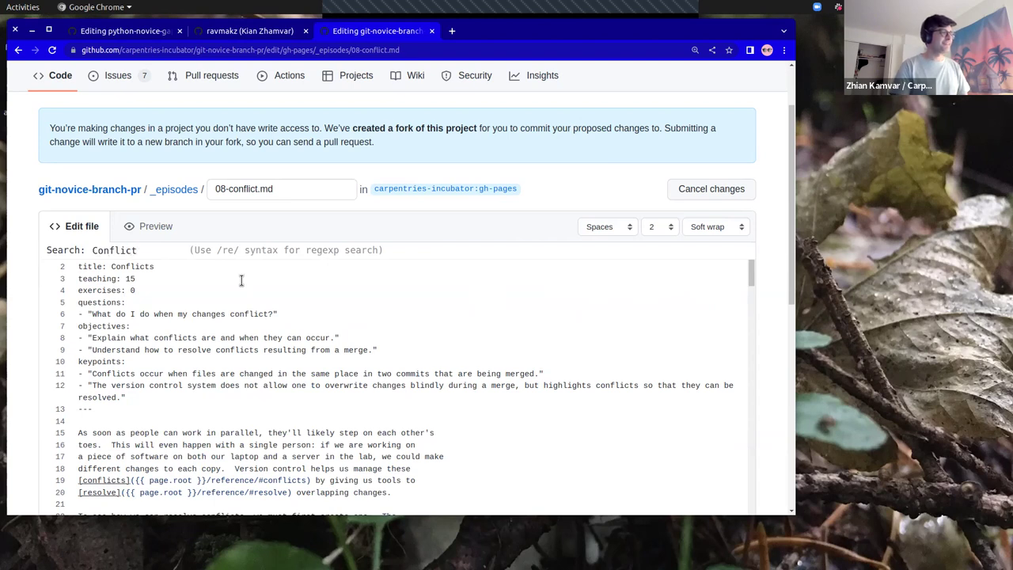
key(Return)
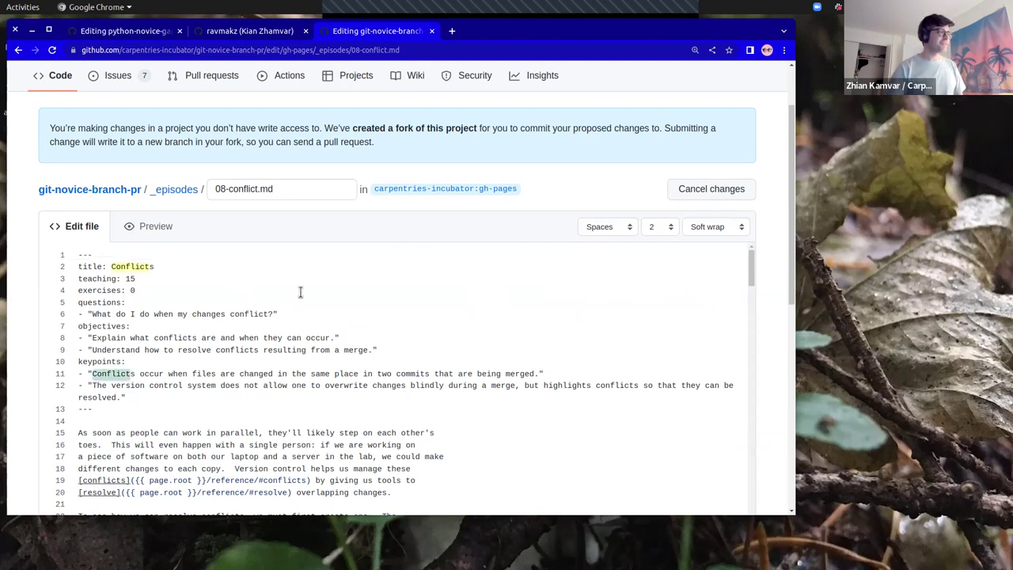
Step: Look through the file for the "## Still seeing a conflict?" heading on line 317 and check its wording
scroll(202, 350, down, 15)
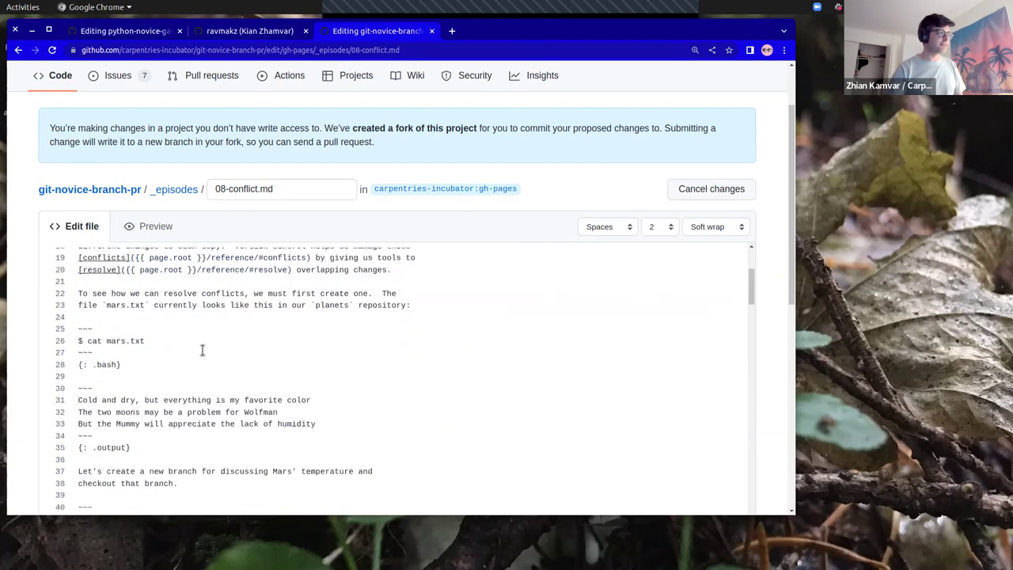
scroll(201, 349, down, 20)
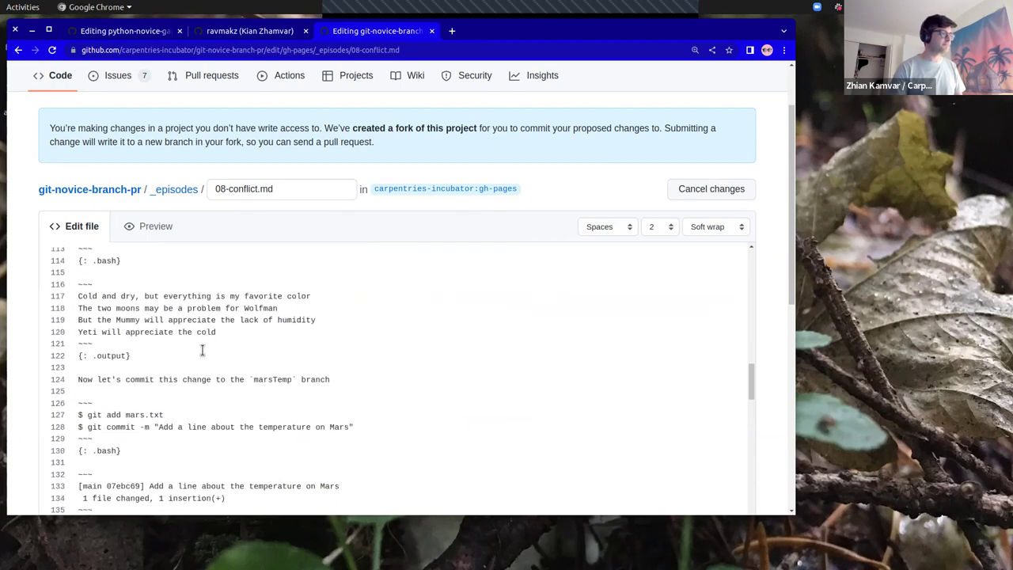
scroll(202, 350, down, 8)
scroll(202, 350, up, 2)
scroll(202, 350, down, 1)
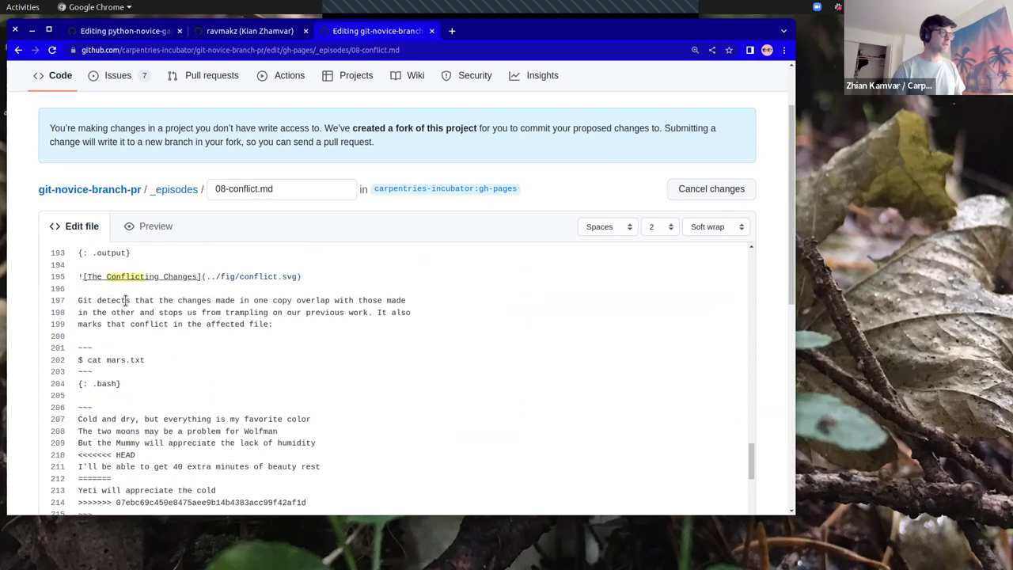
scroll(135, 298, down, 8)
scroll(158, 295, down, 9)
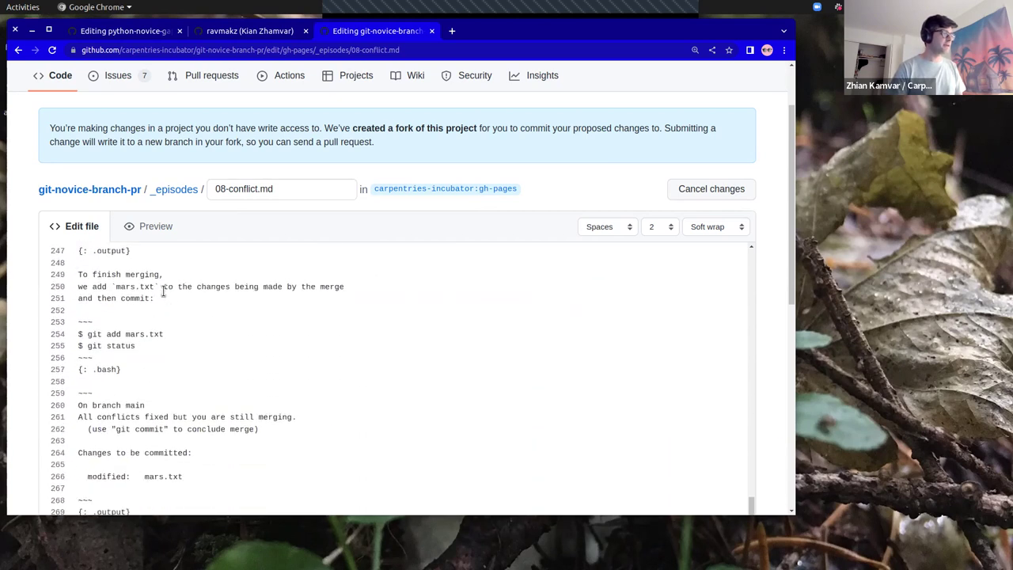
scroll(163, 291, down, 9)
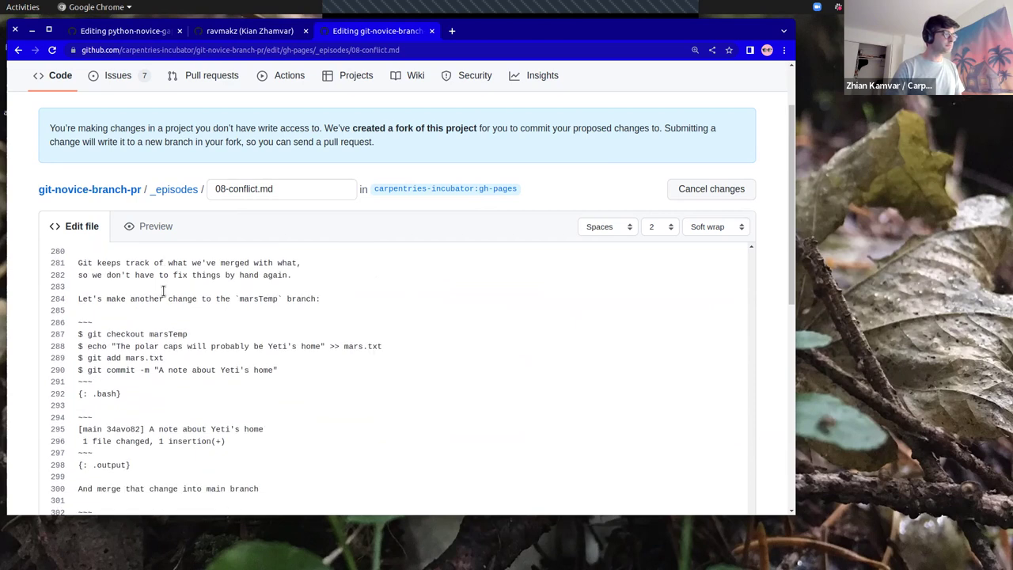
scroll(163, 291, down, 2)
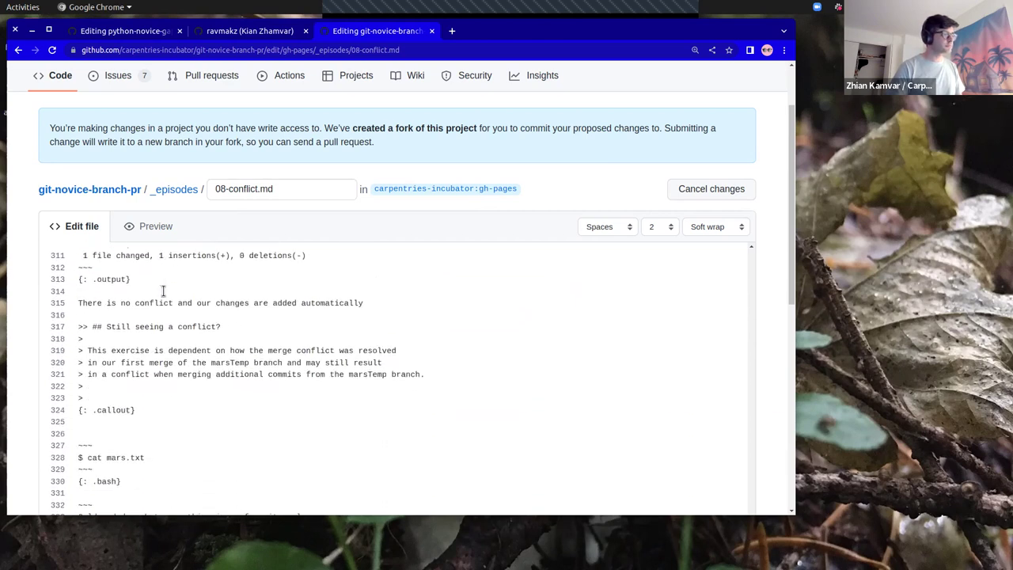
double_click(204, 327)
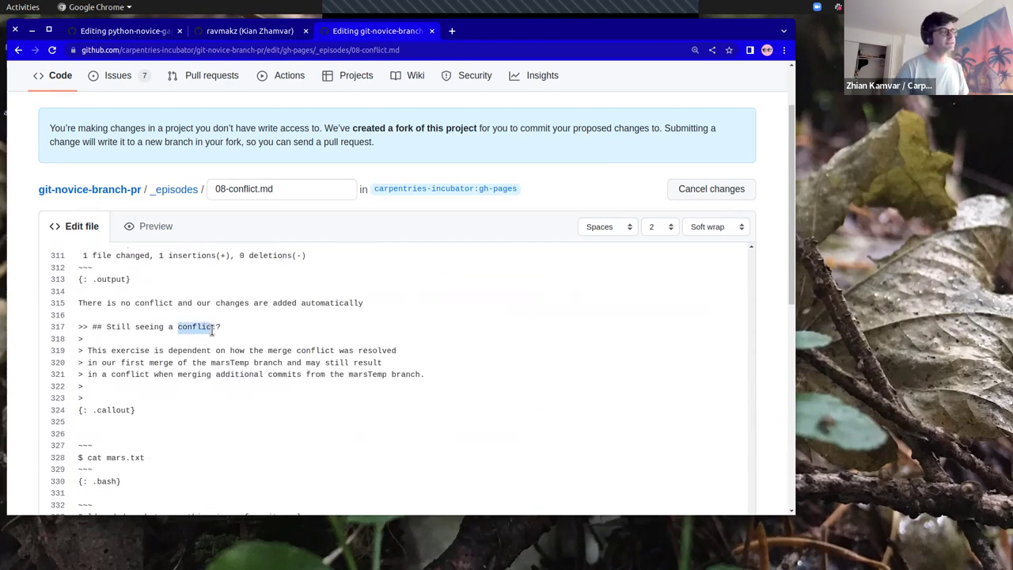
drag(106, 326, 178, 326)
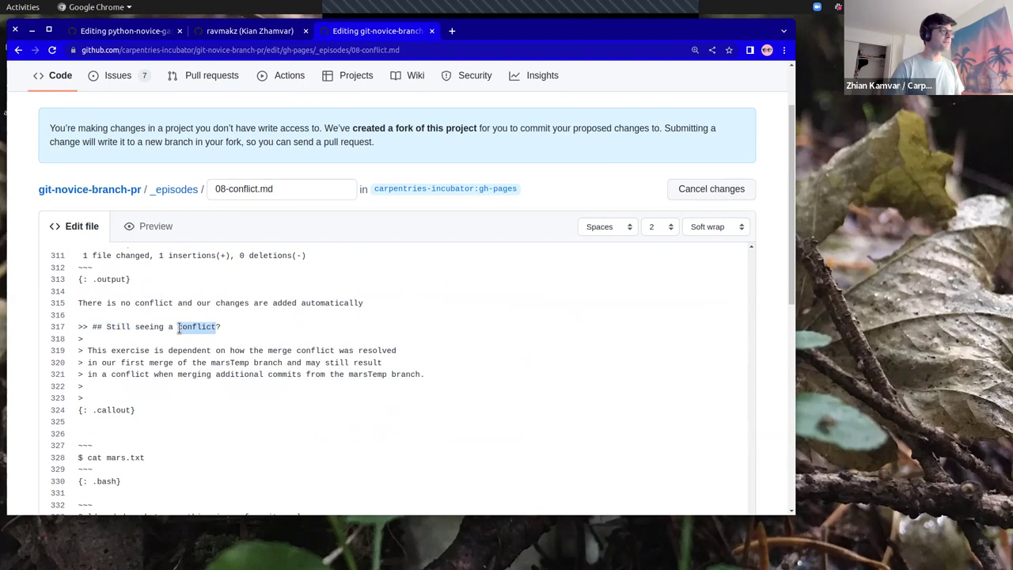
click(181, 326)
Step: Search the file for "Still seeing a conflict" and remove the extra > before that heading on line 317
key(ctrl+f)
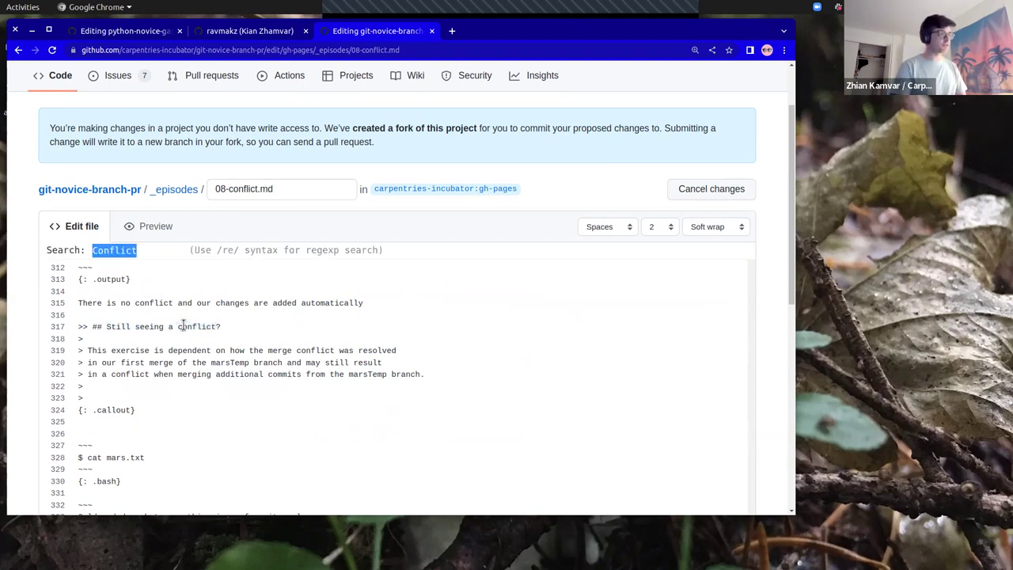
text(conf)
key(BackSpace)
key(BackSpace)
text(Still see)
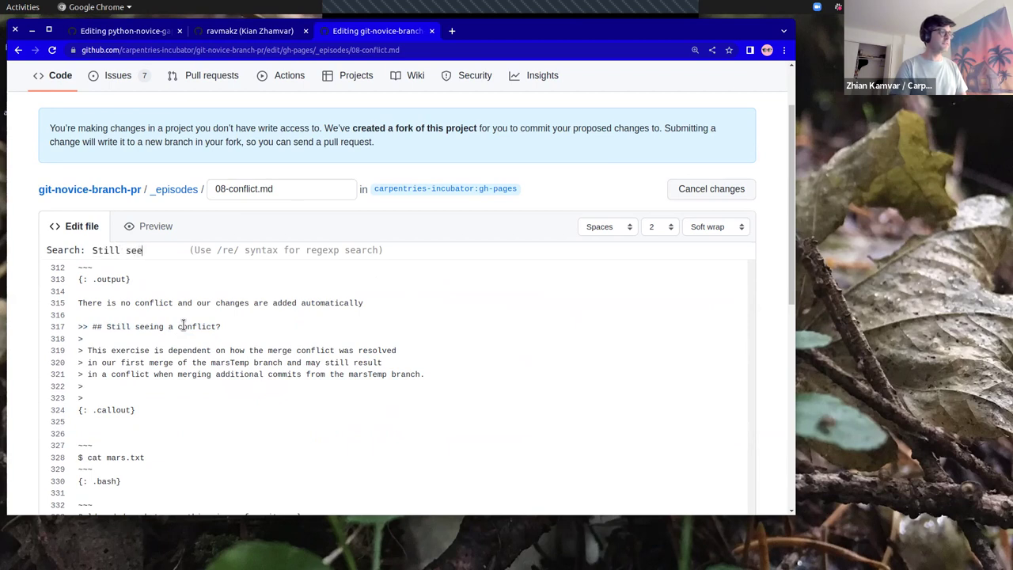
text(ing a conflig)
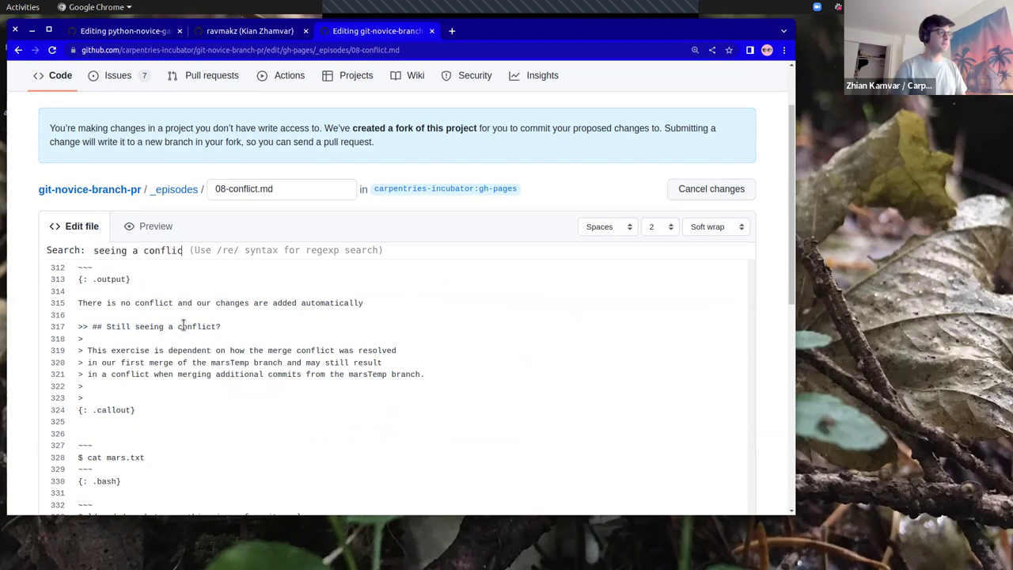
text(t)
key(Return)
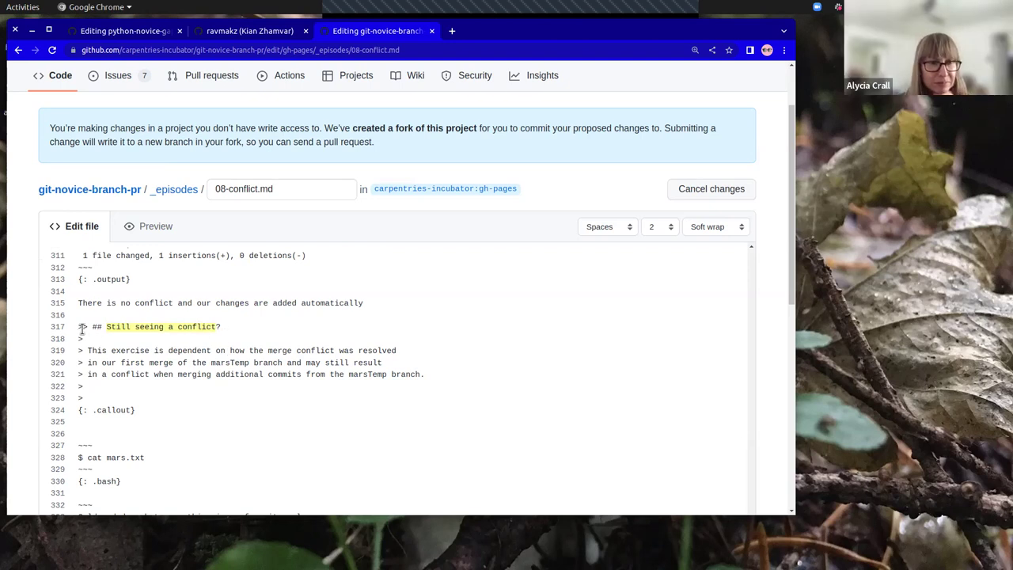
key(Delete)
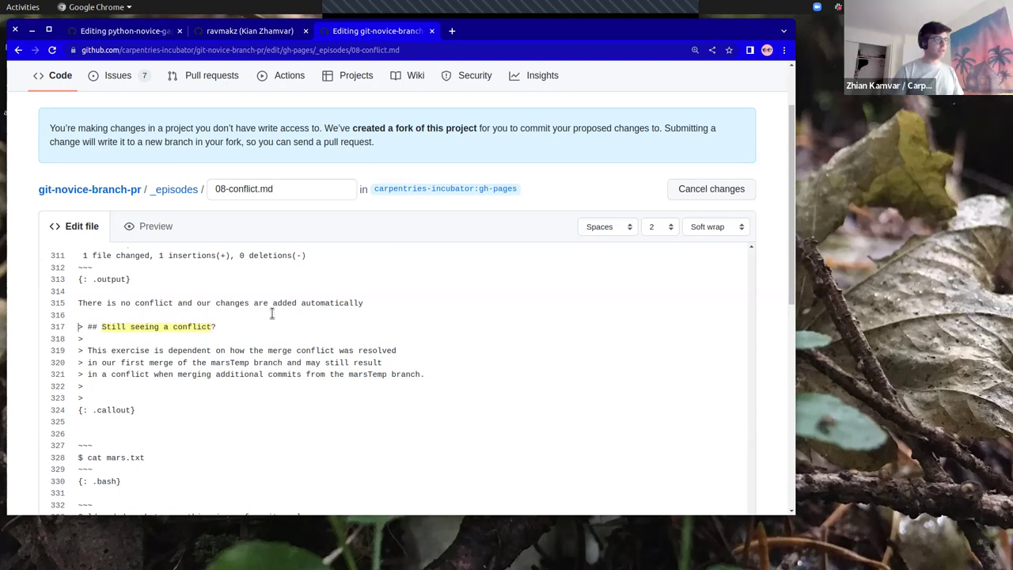
Step: Move the "Make smaller more atomic commits" bullet to the start of the technical approaches list, on line 349
scroll(271, 313, down, 2)
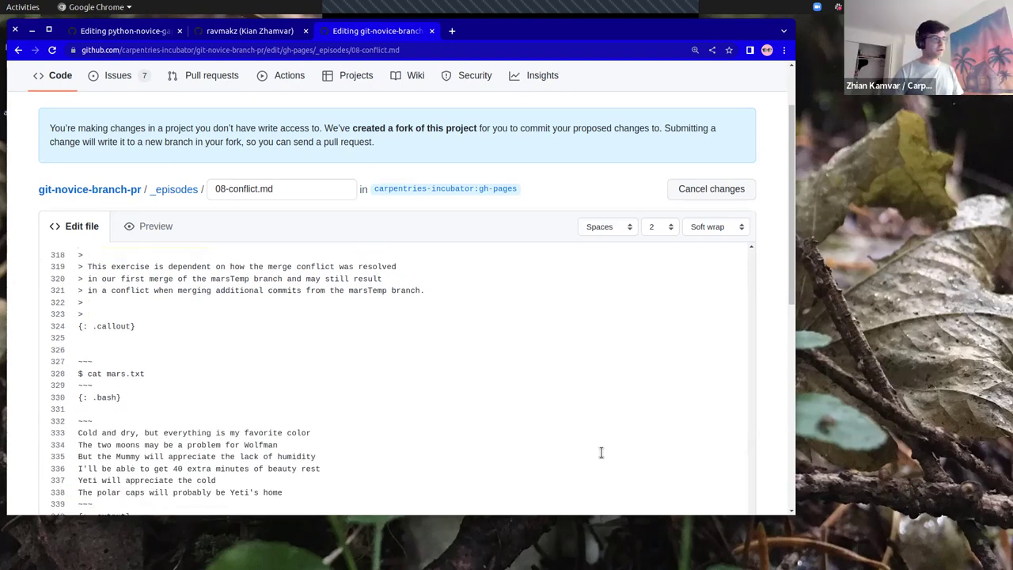
scroll(406, 407, down, 5)
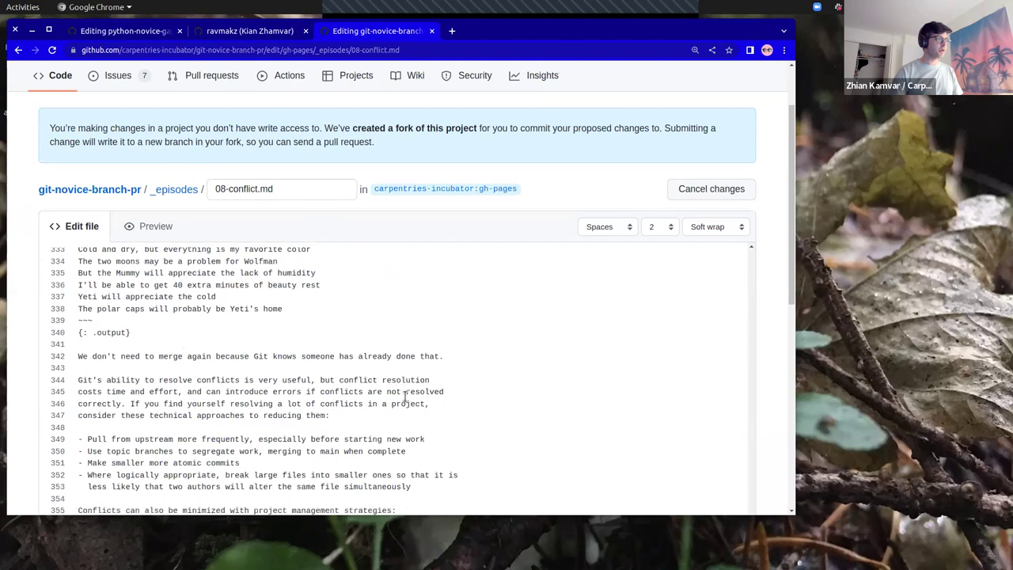
scroll(405, 397, down, 3)
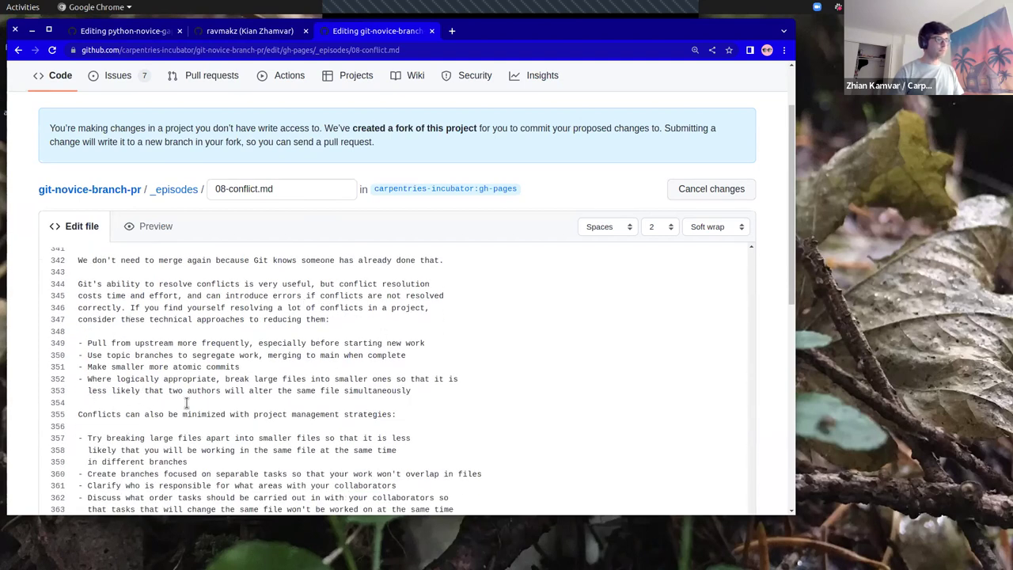
scroll(328, 435, down, 3)
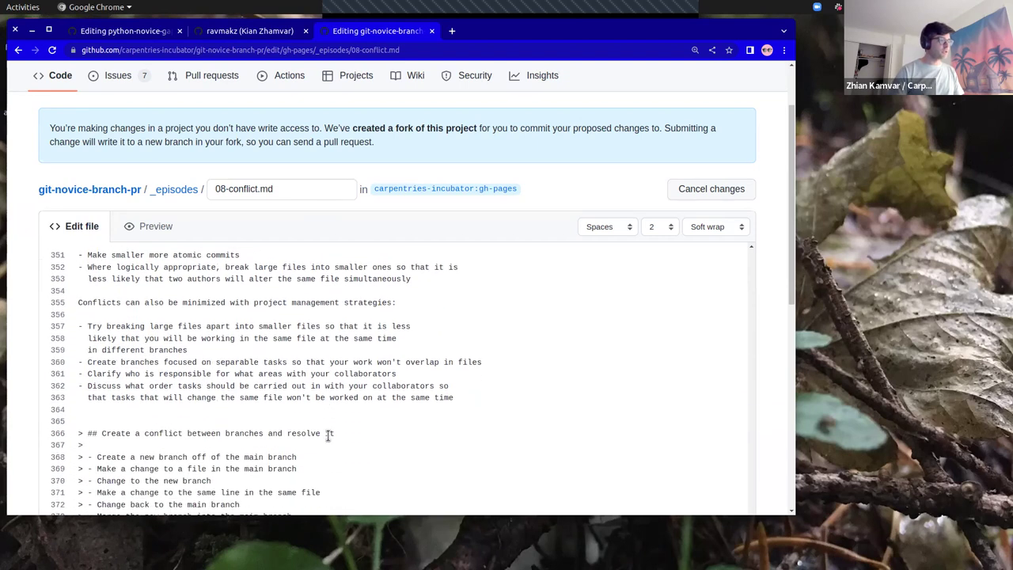
scroll(274, 329, up, 3)
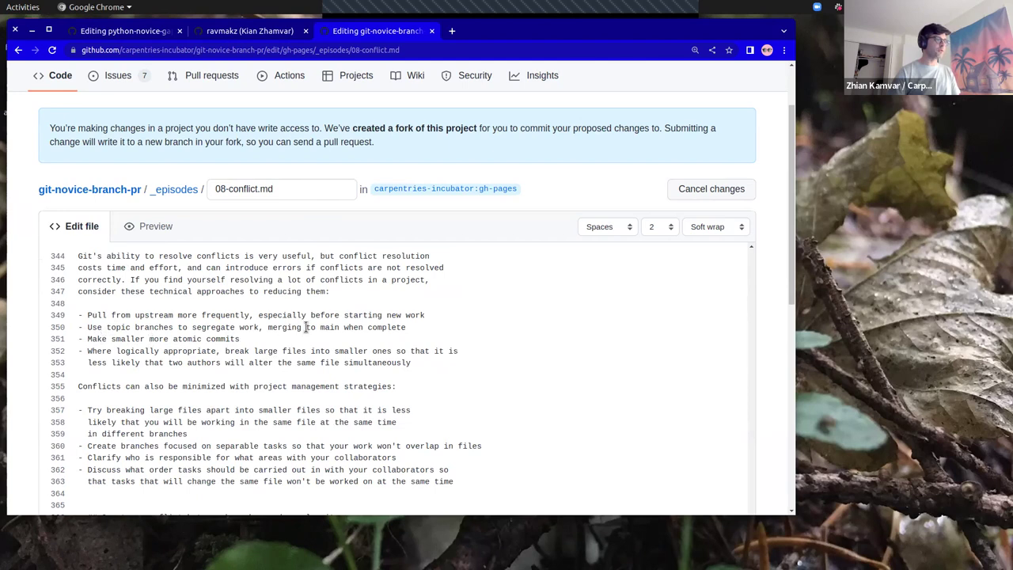
drag(328, 339, 34, 338)
key(ctrl+c)
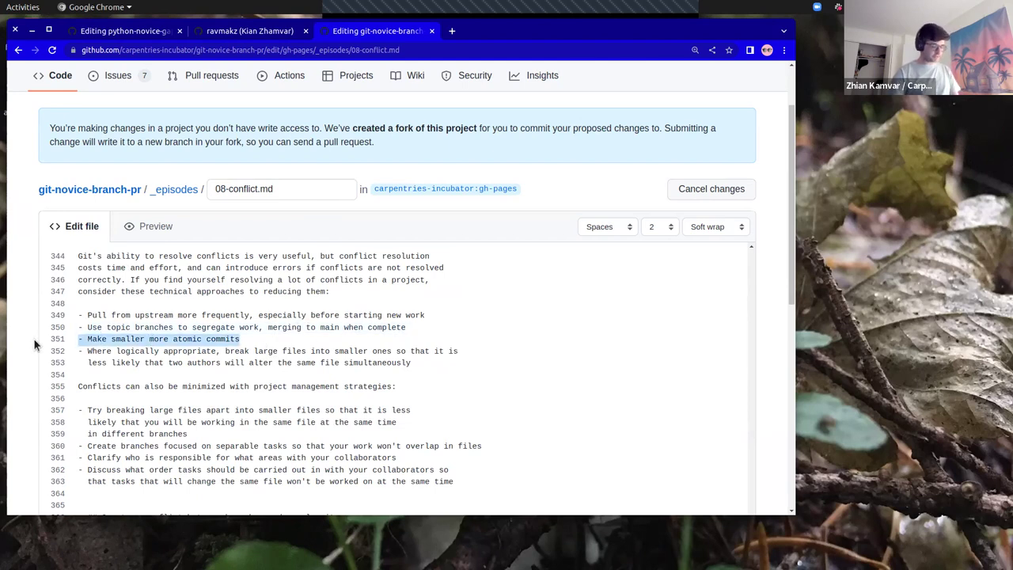
key(BackSpace)
key(BackSpace)
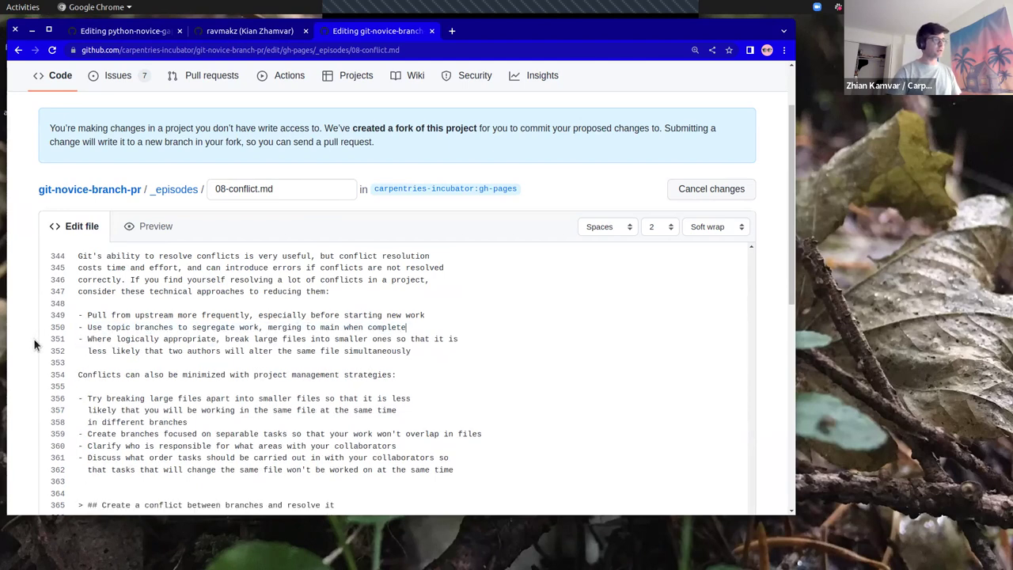
key(ctrl+v)
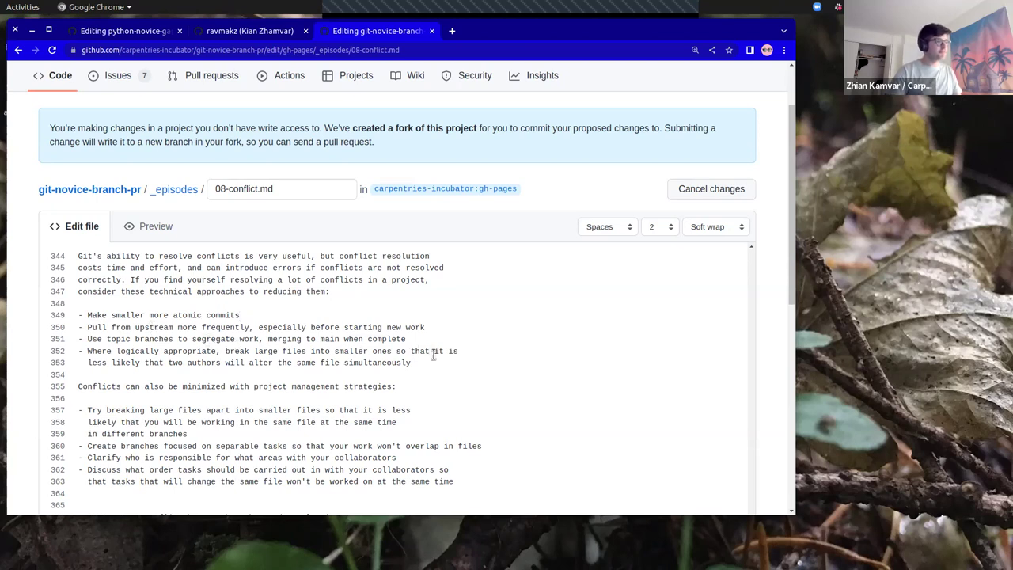
Step: Move the "Use topic branches to segregate work" bullet to line 350, above "Pull from upstream more frequently", with a single leading dash
drag(460, 351, 34, 343)
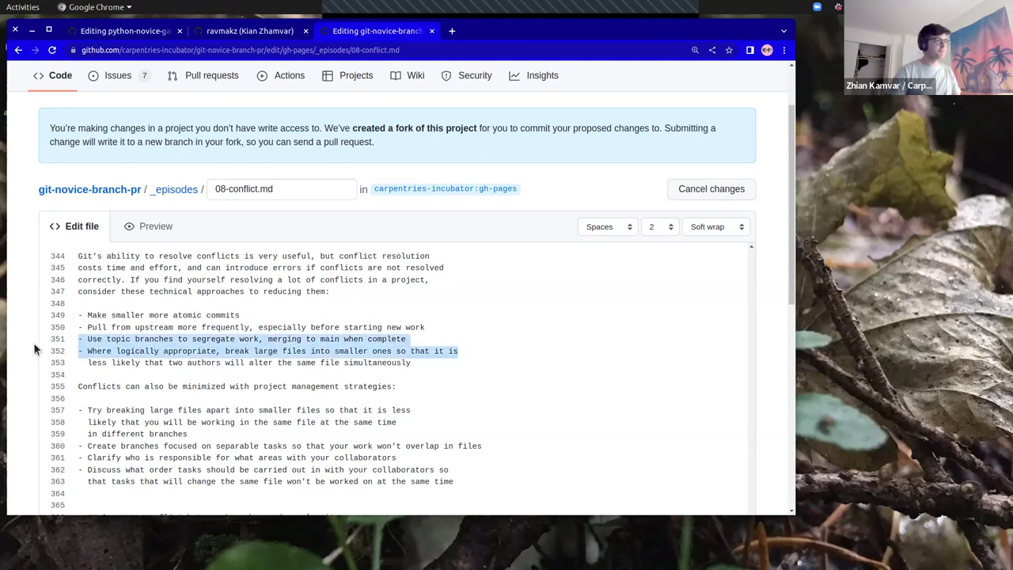
click(175, 340)
drag(409, 340, 2, 348)
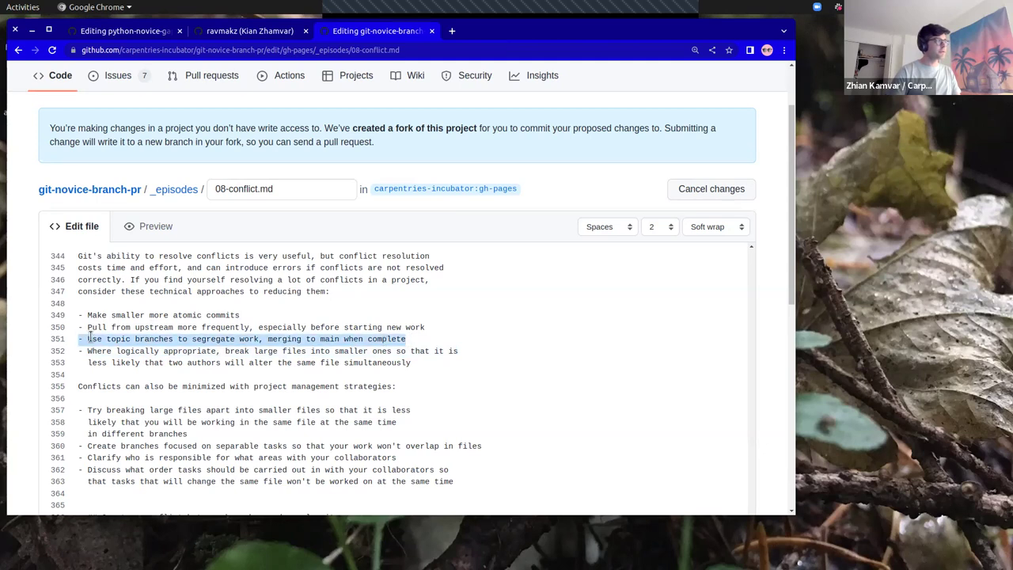
click(90, 336)
drag(425, 335, 18, 342)
key(ctrl+c)
key(BackSpace)
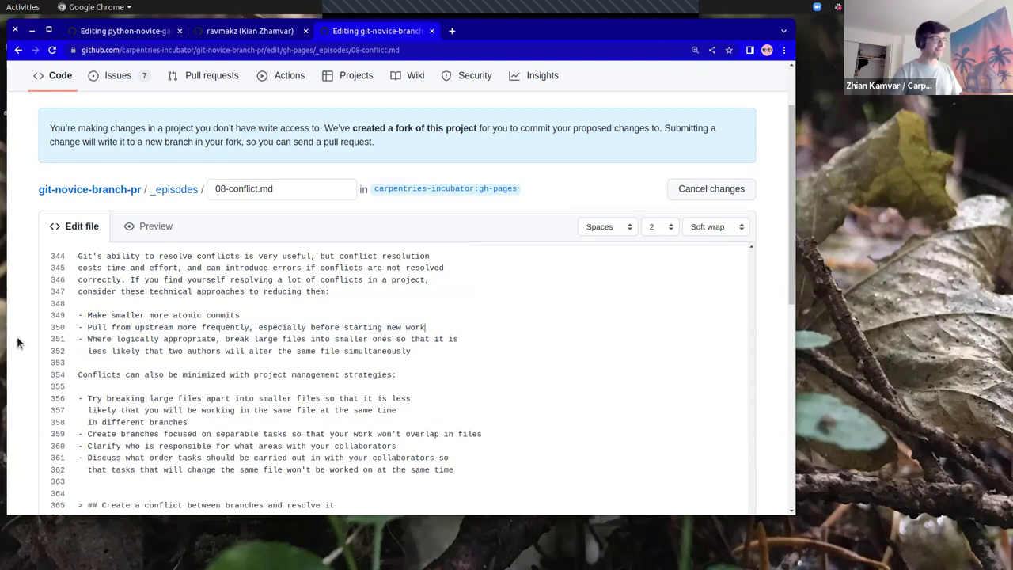
key(Return)
key(ctrl+v)
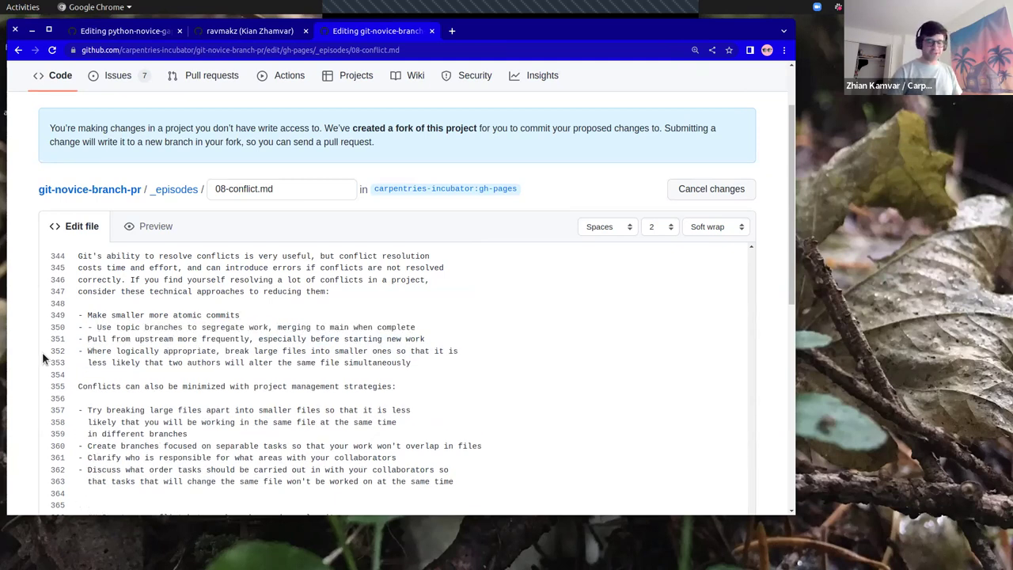
key(Home)
key(Delete)
key(Delete)
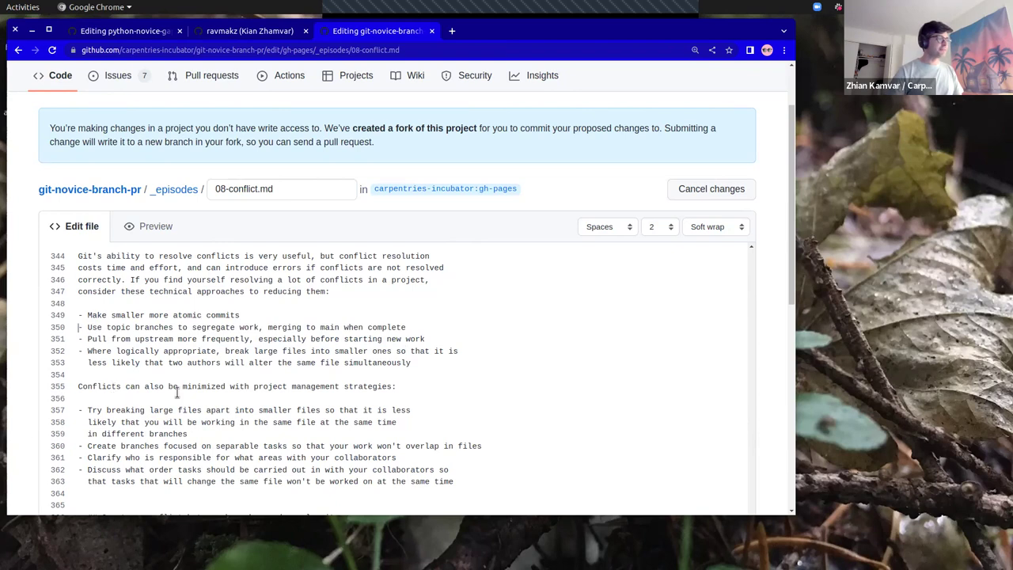
Step: Move the "Clarify who is responsible for what areas" bullet to the start of the project management strategies list, on line 357
scroll(176, 393, down, 2)
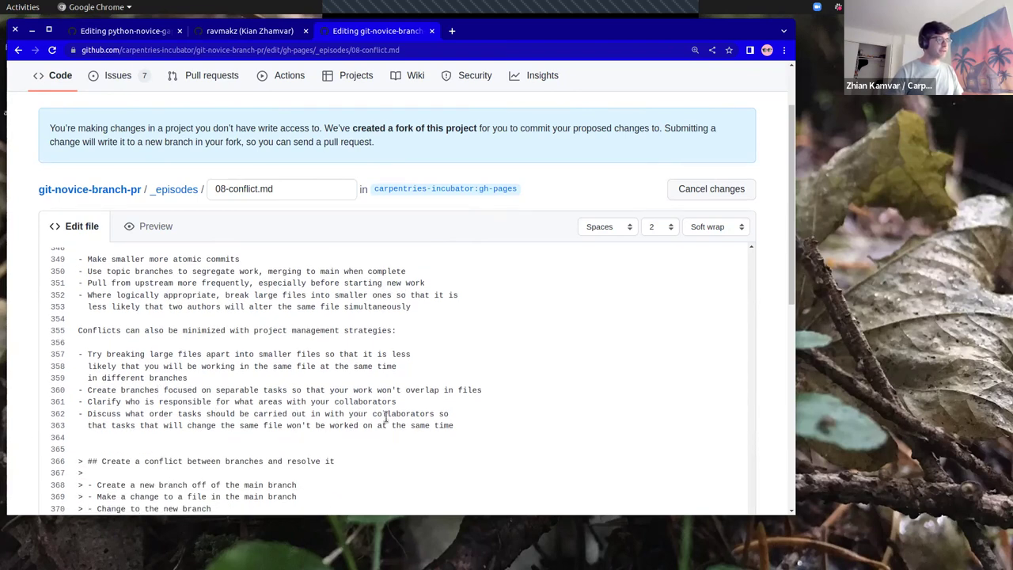
drag(408, 402, 64, 404)
key(ctrl+c)
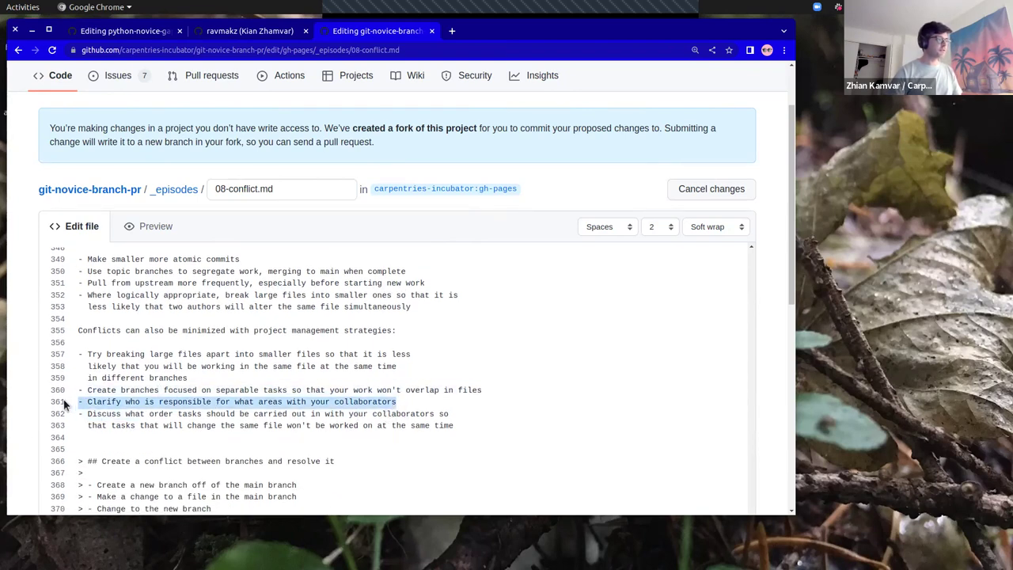
key(BackSpace)
key(BackSpace)
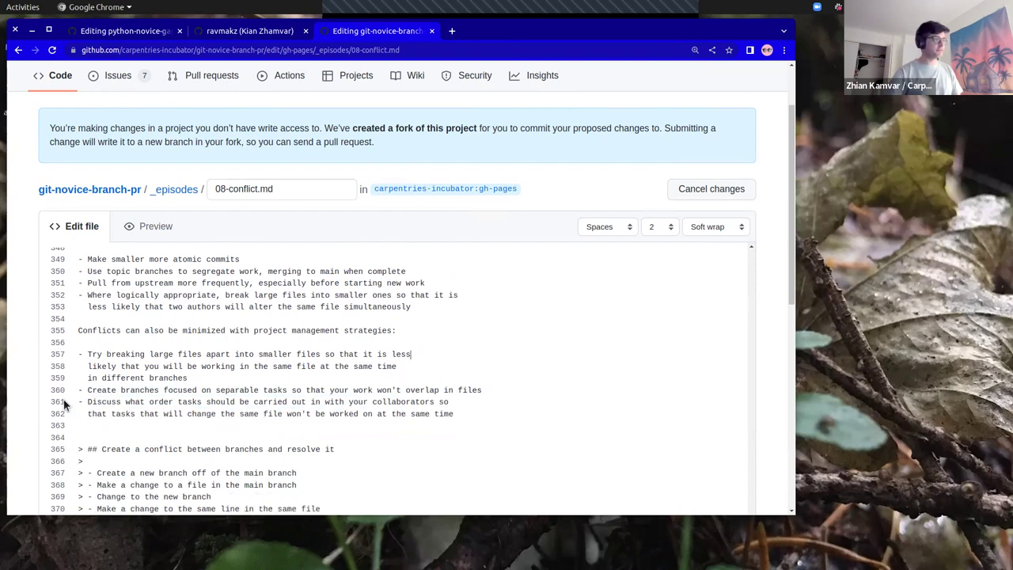
key(Home)
key(ctrl+v)
Step: Move the "Create branches focused on separable tasks" bullet to line 358, above "Try breaking large files apart", with a single leading dash
drag(494, 404, 57, 403)
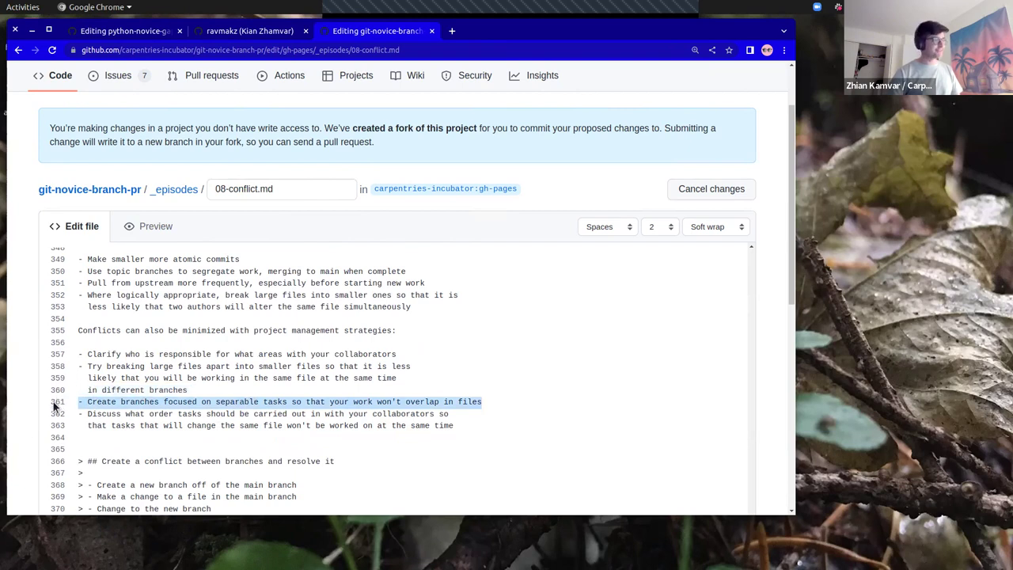
key(ctrl+x)
key(BackSpace)
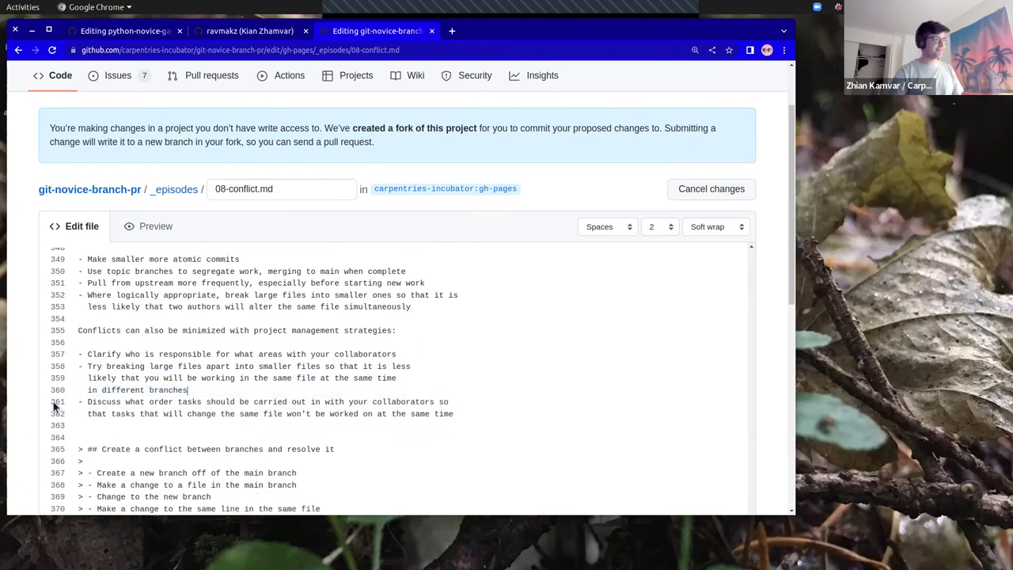
click(398, 354)
key(Return)
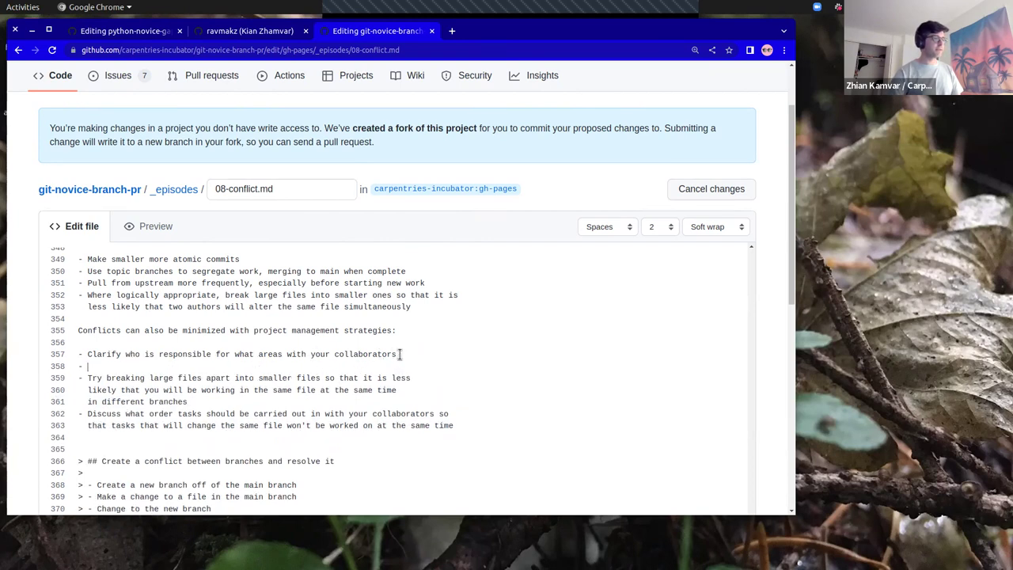
key(ctrl+v)
key(Delete)
key(Delete)
key(Delete)
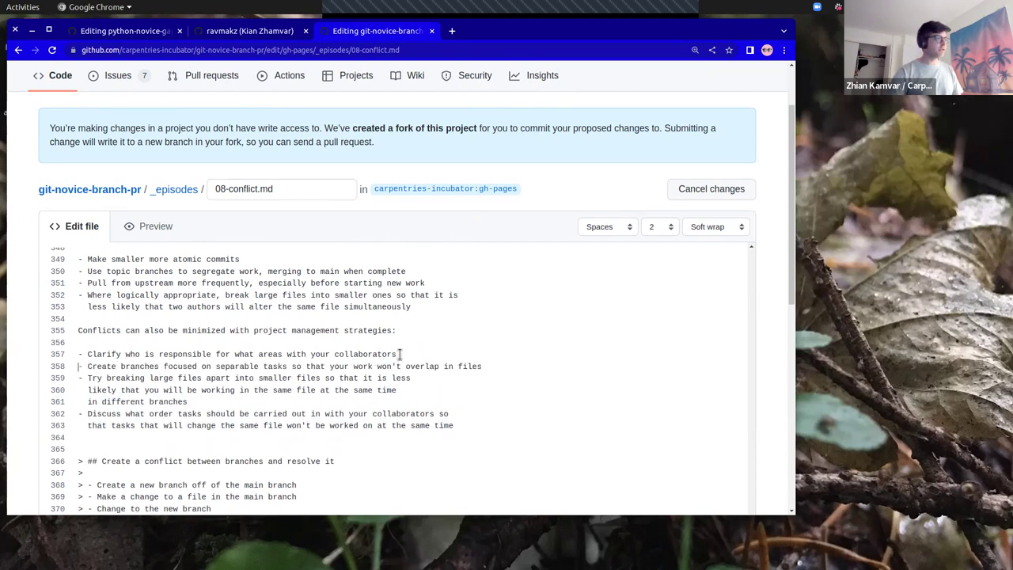
text(-)
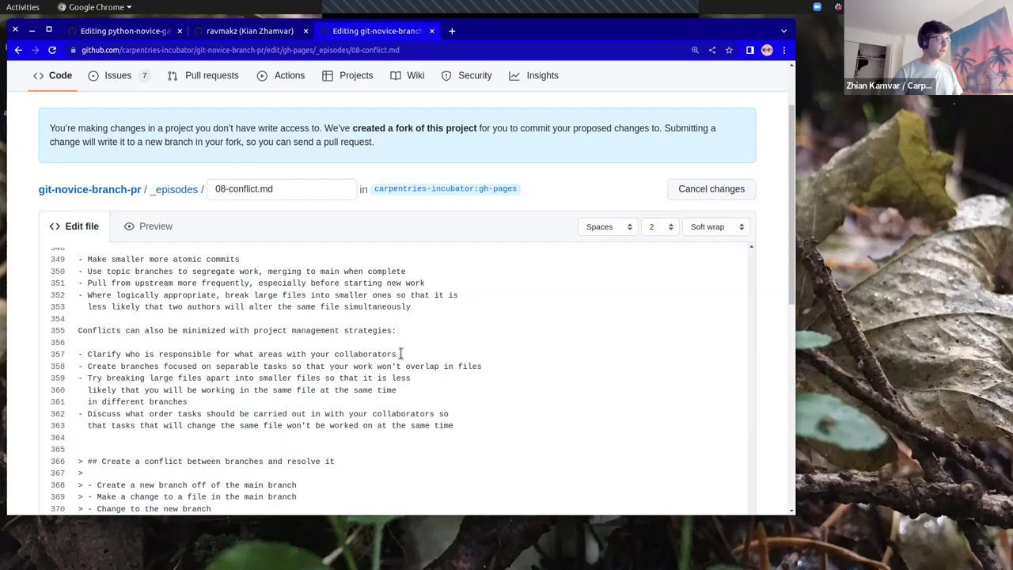
Step: Move the two-line "Discuss what order tasks should be carried out" bullet to line 359, above "Try breaking large files apart"
drag(470, 427, 55, 420)
key(BackSpace)
key(BackSpace)
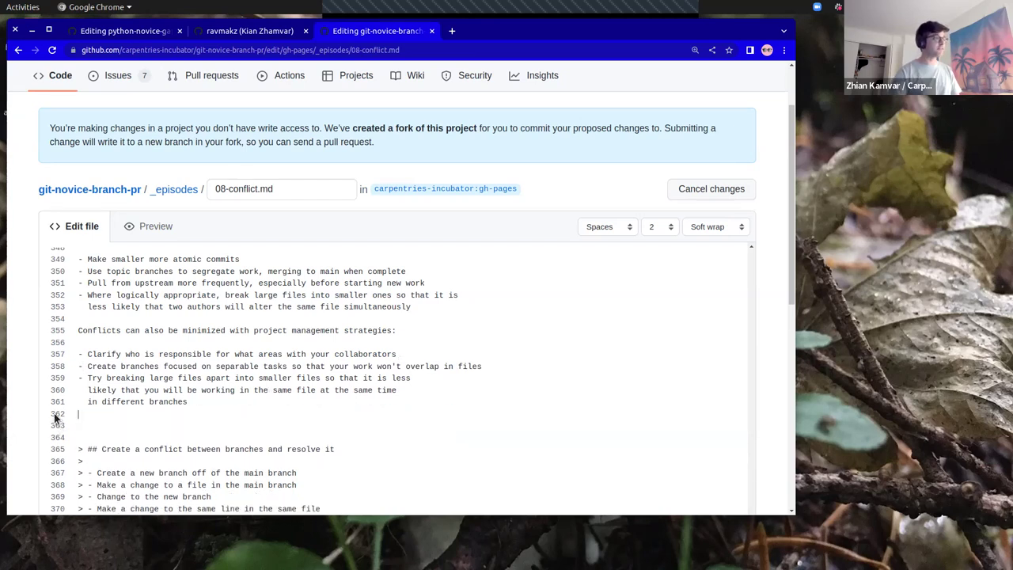
key(Return)
text(-)
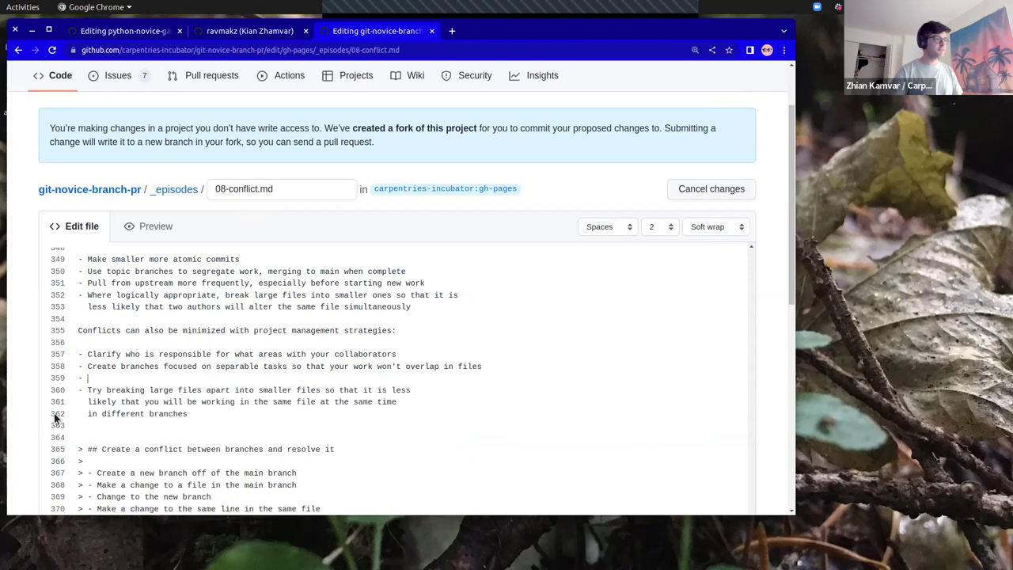
key(ctrl+v)
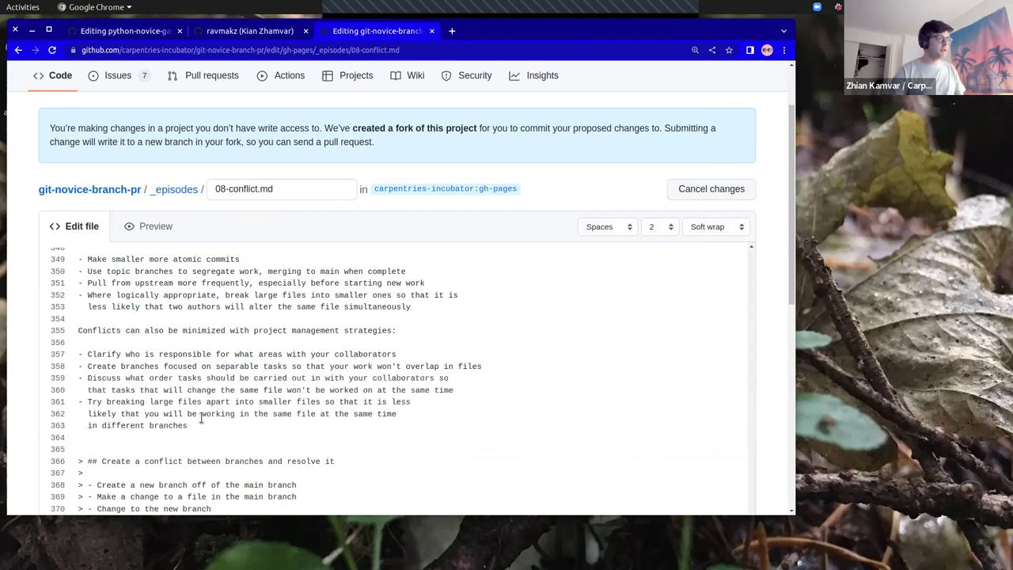
click(238, 424)
key(Return)
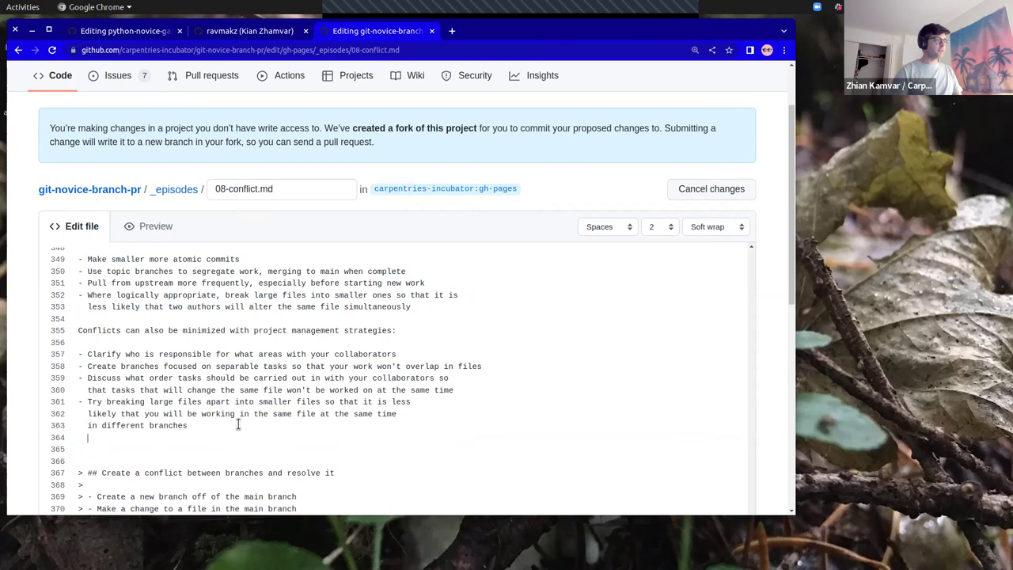
key(BackSpace)
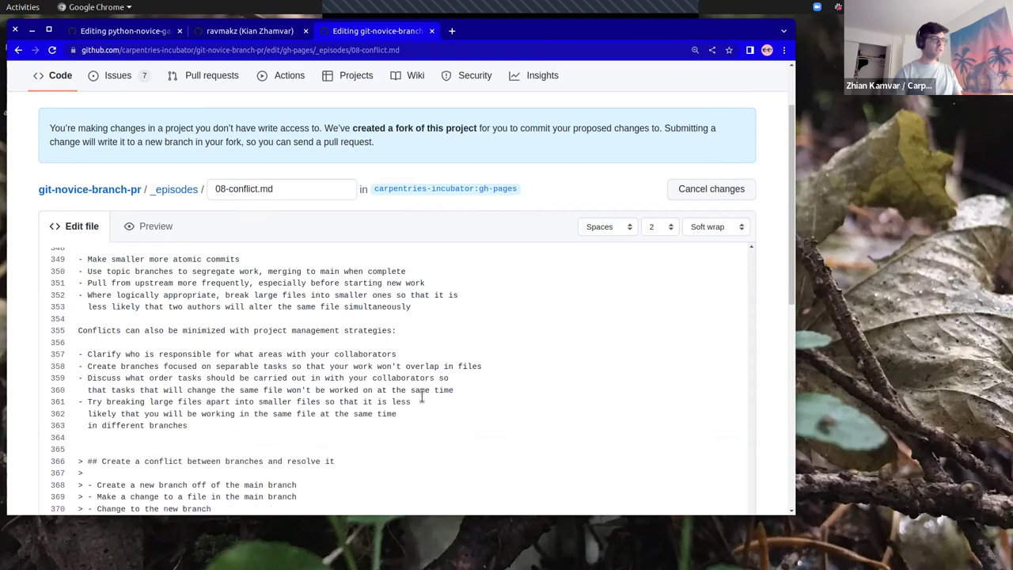
click(490, 366)
key(Return)
text(-)
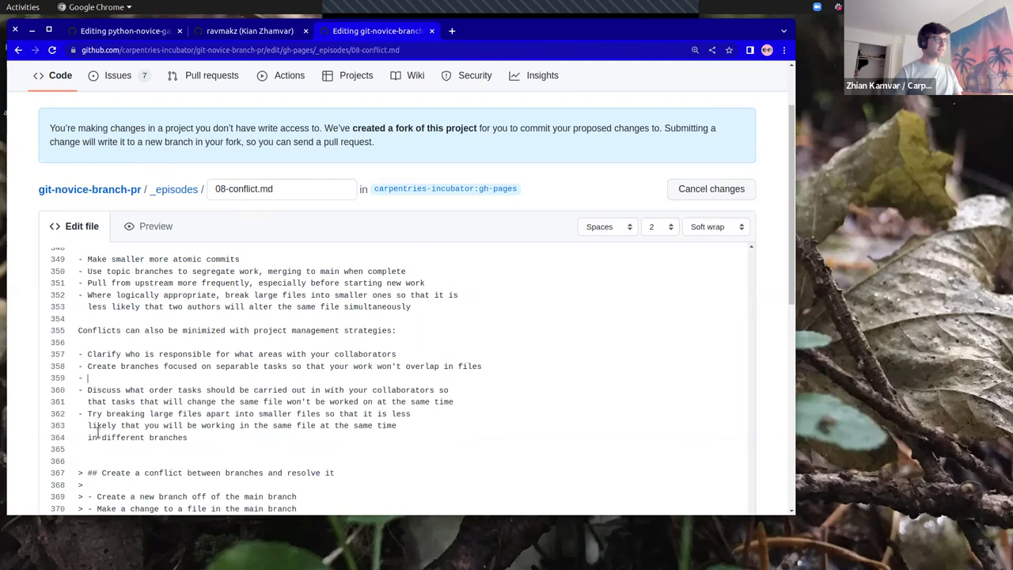
key(ctrl+z)
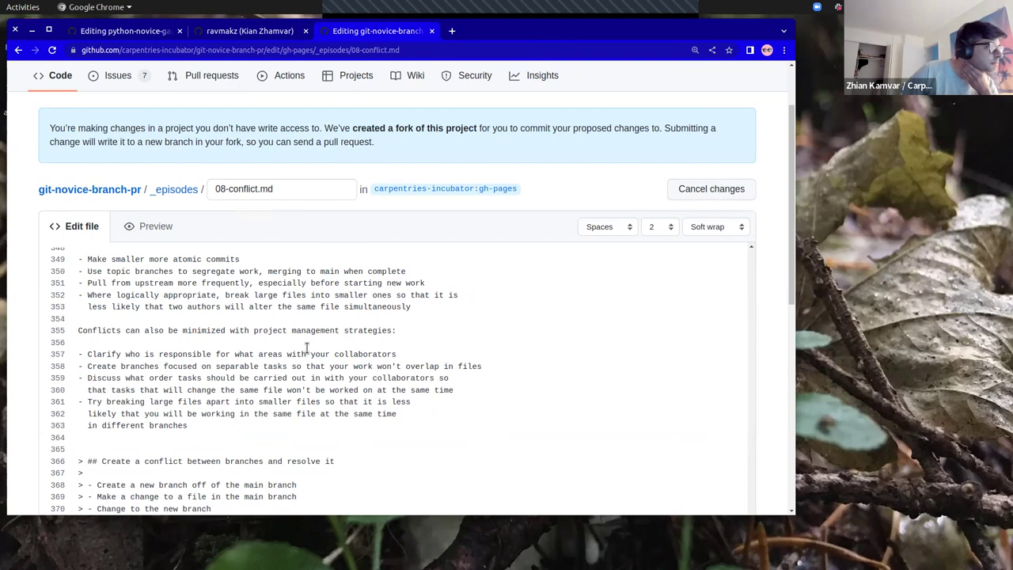
Step: Replace "segregate" with "separate" in the topic branches bullet of the technical approaches list
scroll(307, 348, up, 3)
scroll(307, 348, up, 1)
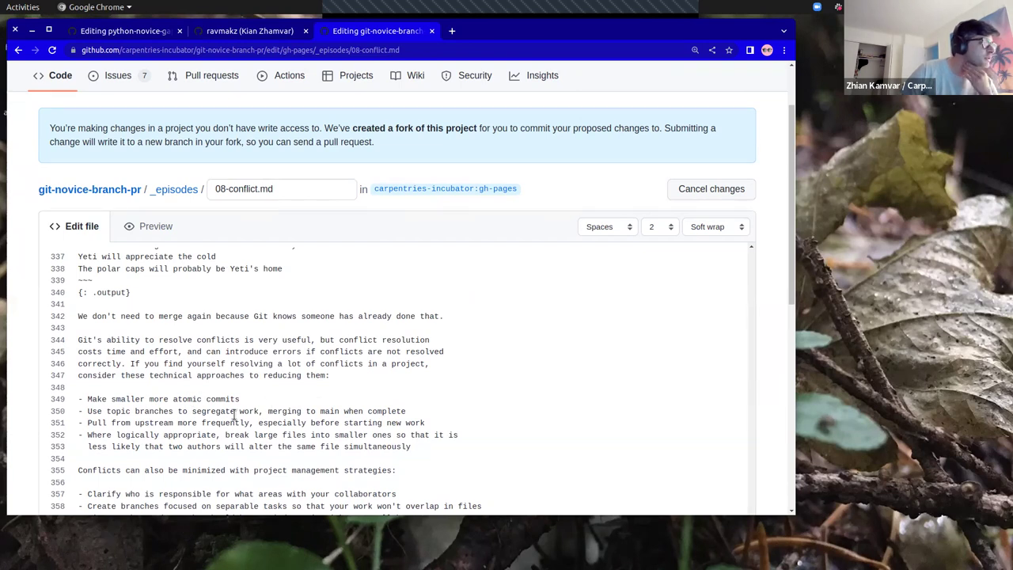
drag(235, 411, 196, 418)
drag(87, 413, 191, 417)
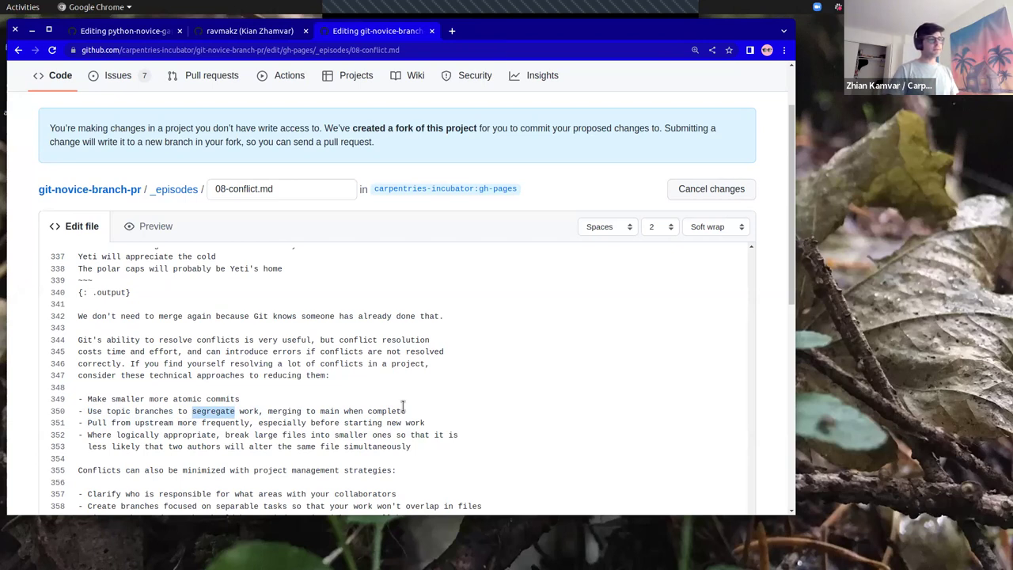
text(separate)
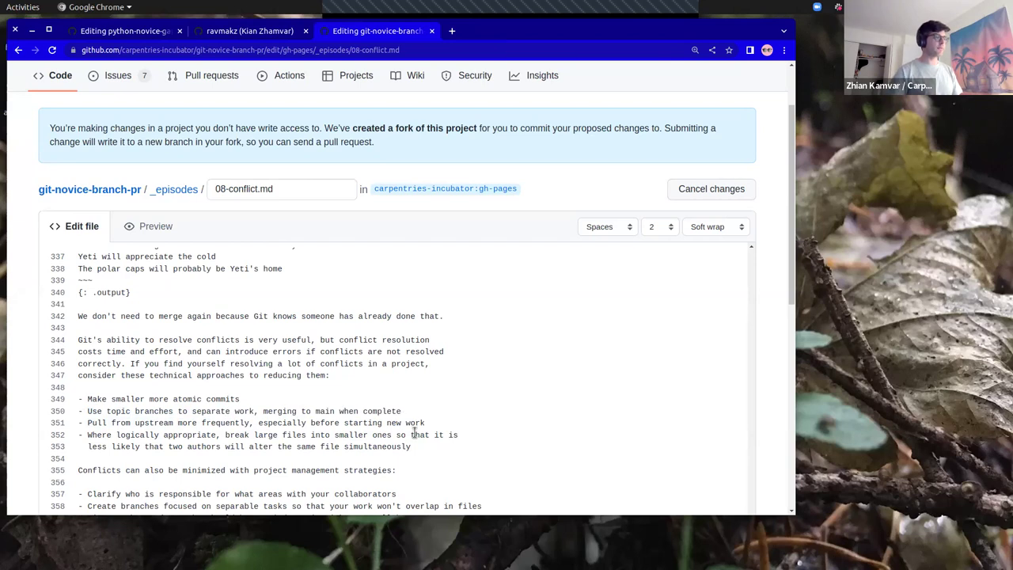
click(412, 413)
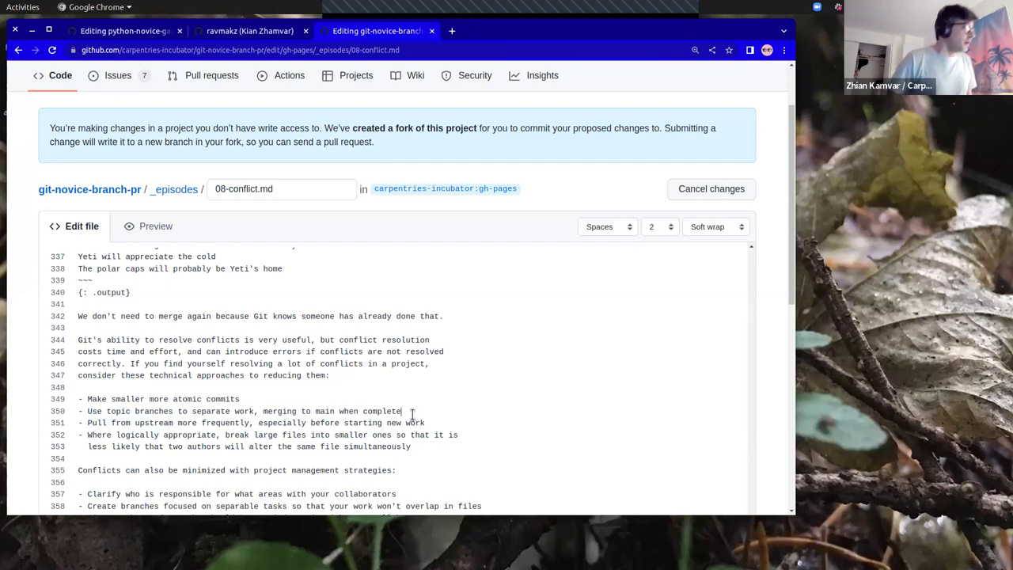
Step: Enter "fix block quote; rearrange list to alphabetical; fix" as the commit summary for the proposed changes
scroll(411, 413, up, 2)
scroll(411, 413, down, 2)
scroll(411, 413, up, 4)
scroll(412, 413, up, 3)
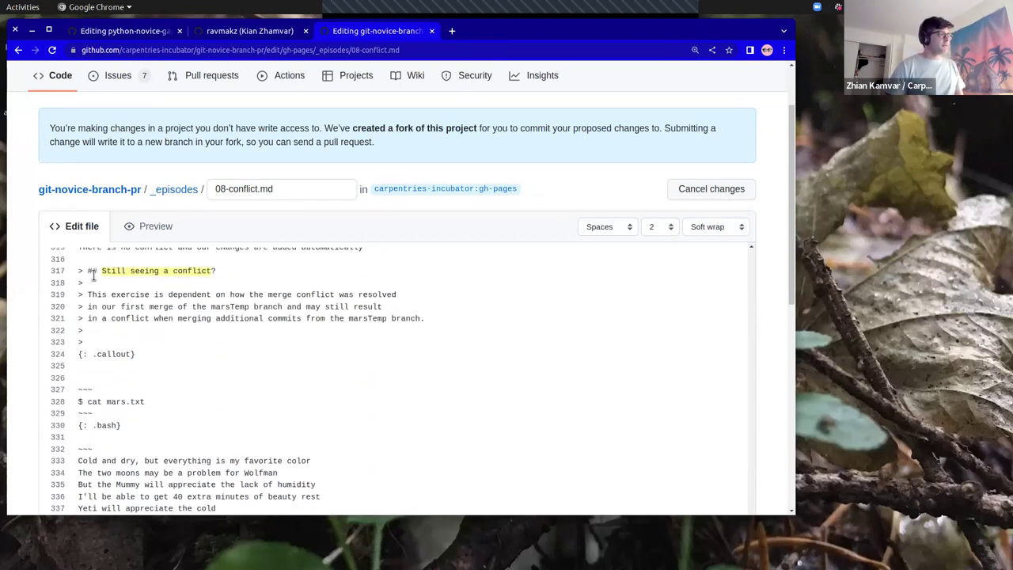
scroll(294, 350, down, 7)
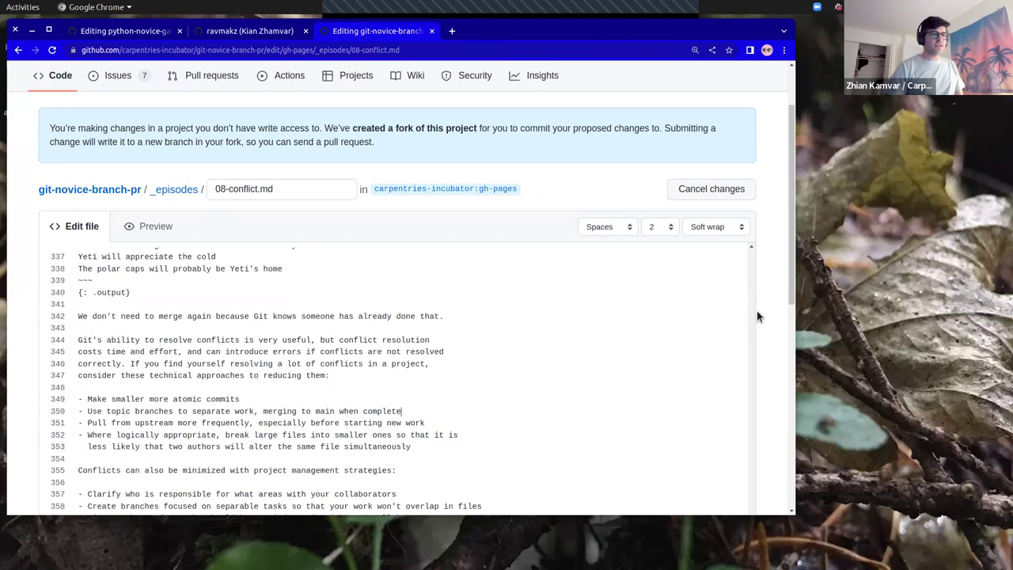
scroll(756, 315, down, 5)
click(559, 385)
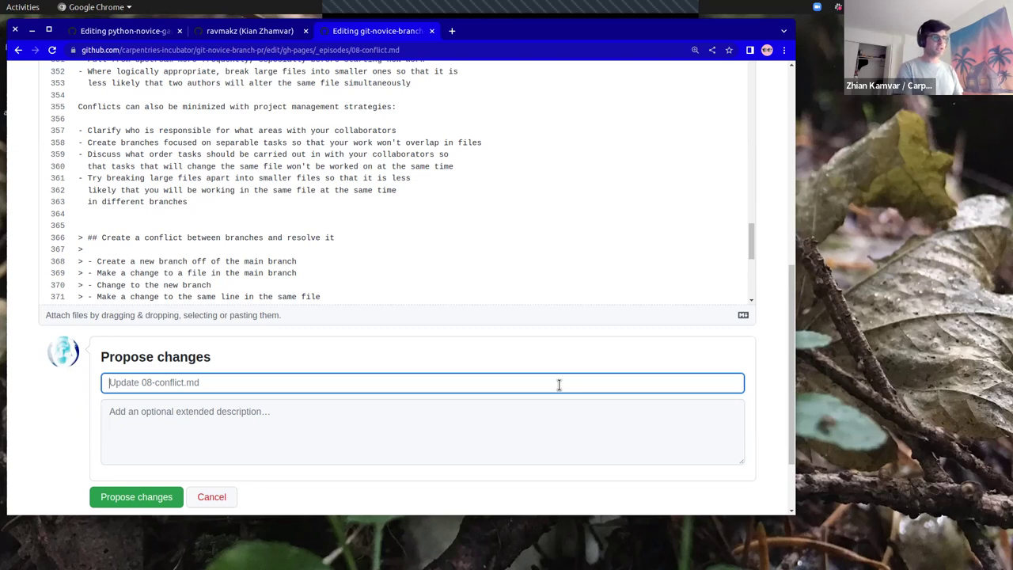
text(fix )
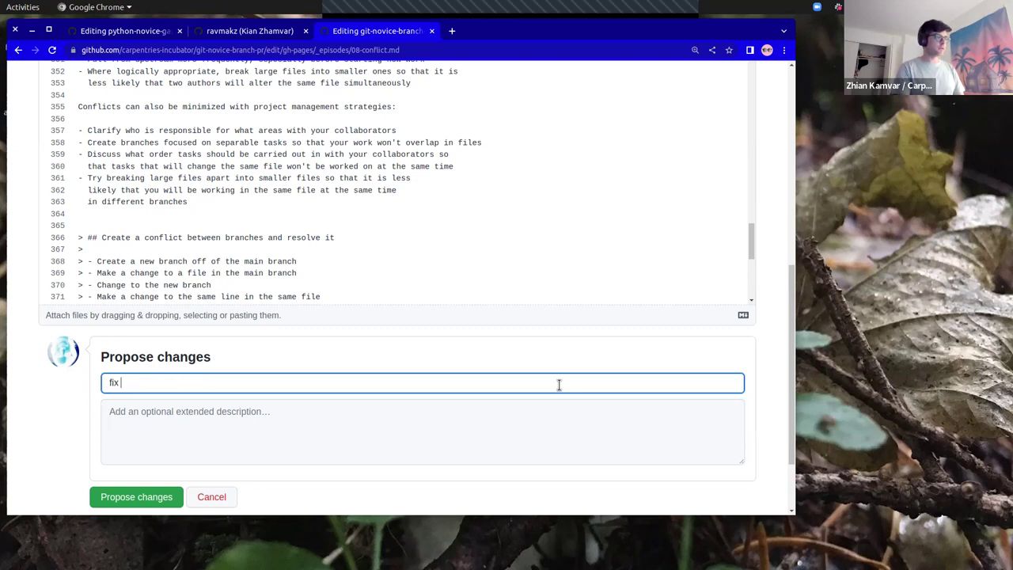
text(block quote)
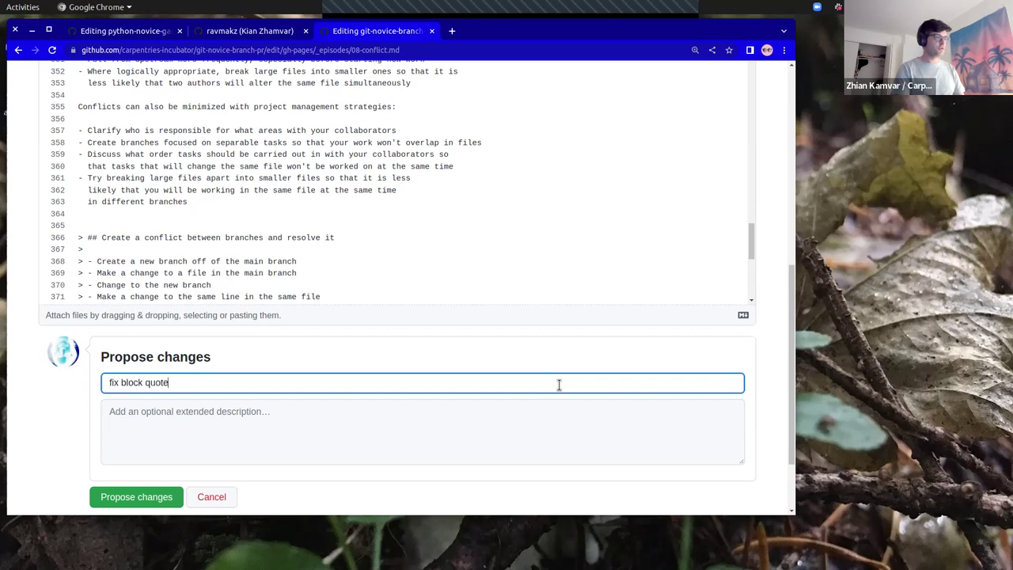
text(; re)
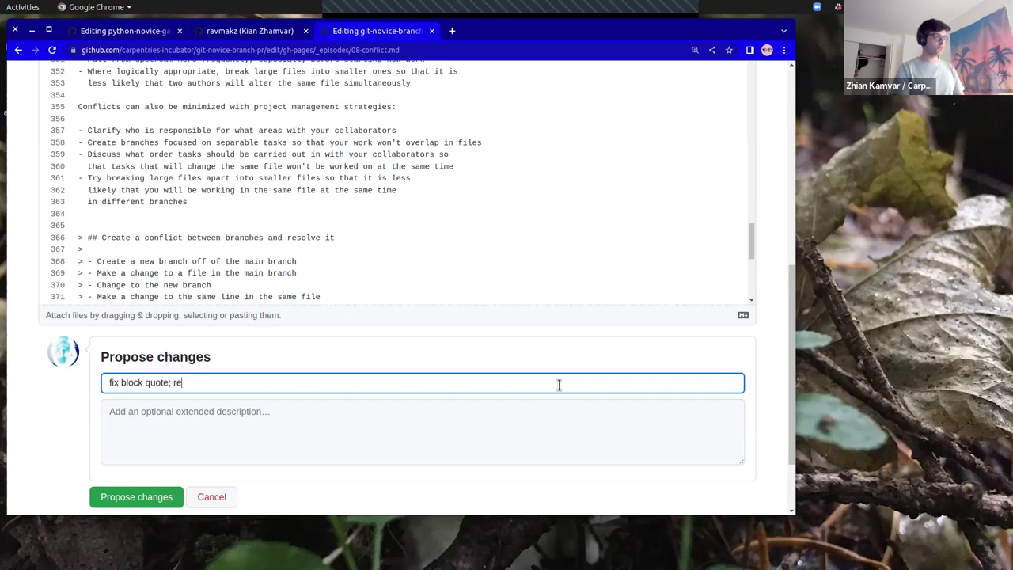
text(arrange list)
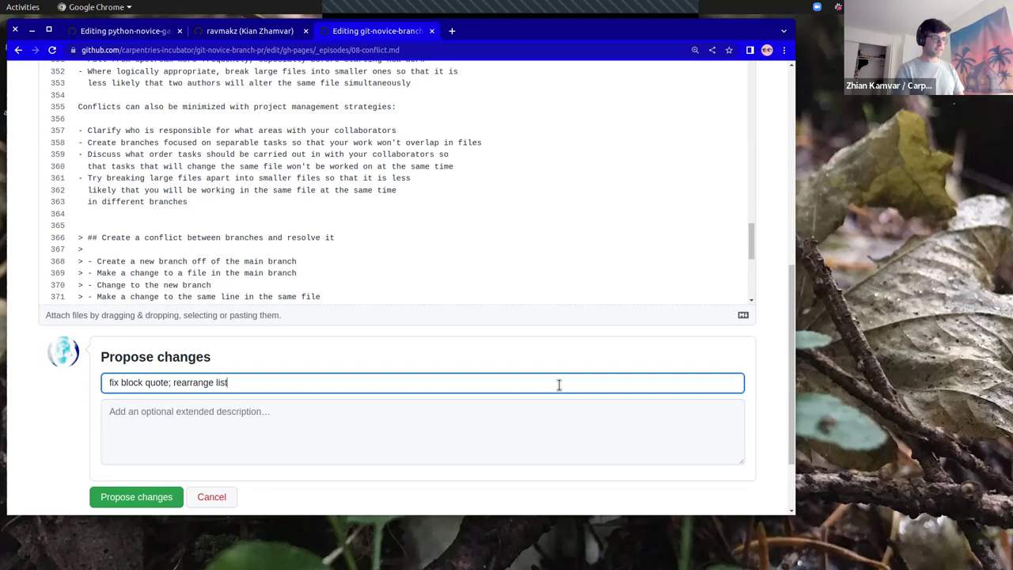
text( to alpha)
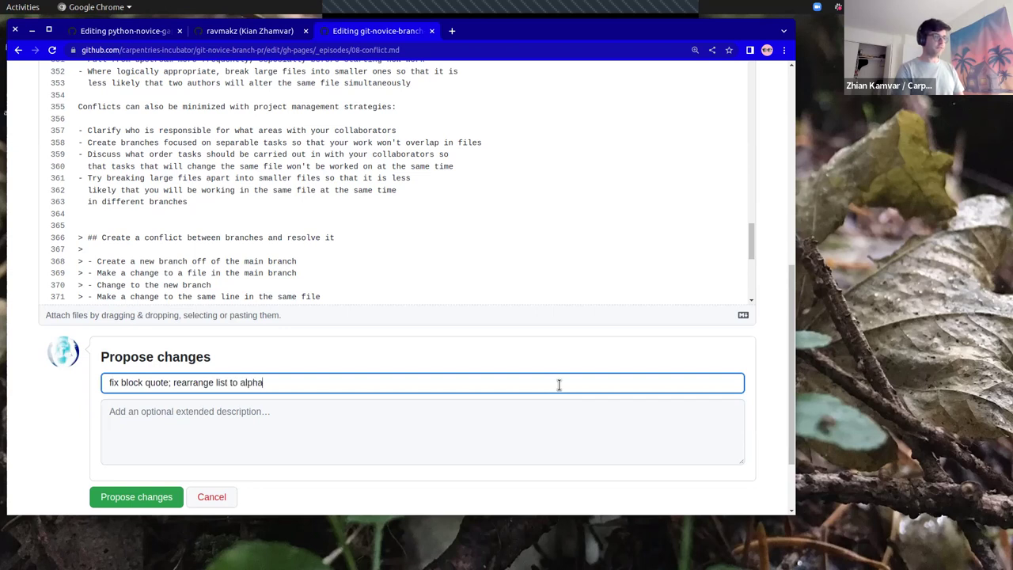
text(betical; fix)
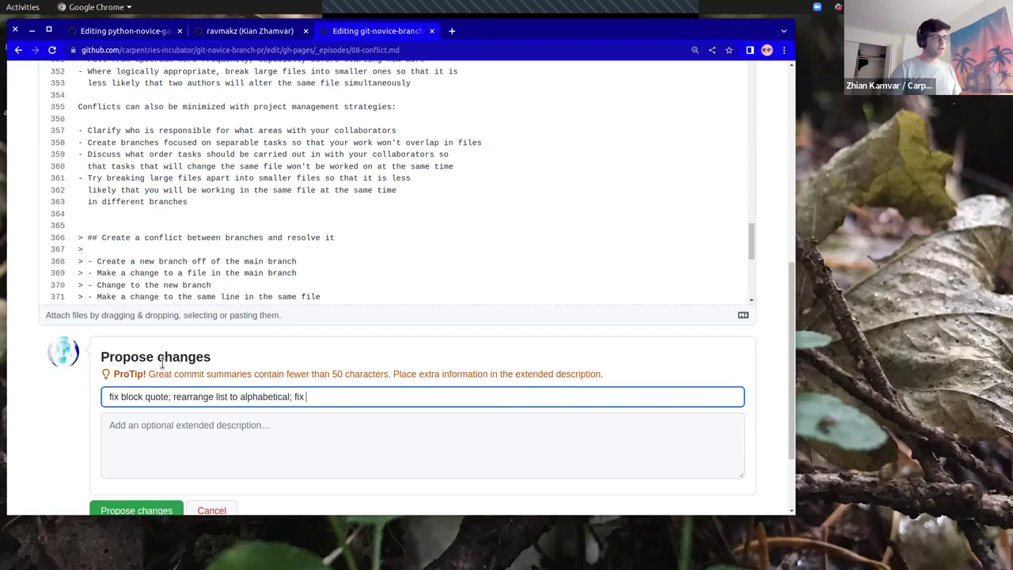
drag(113, 374, 197, 373)
click(195, 373)
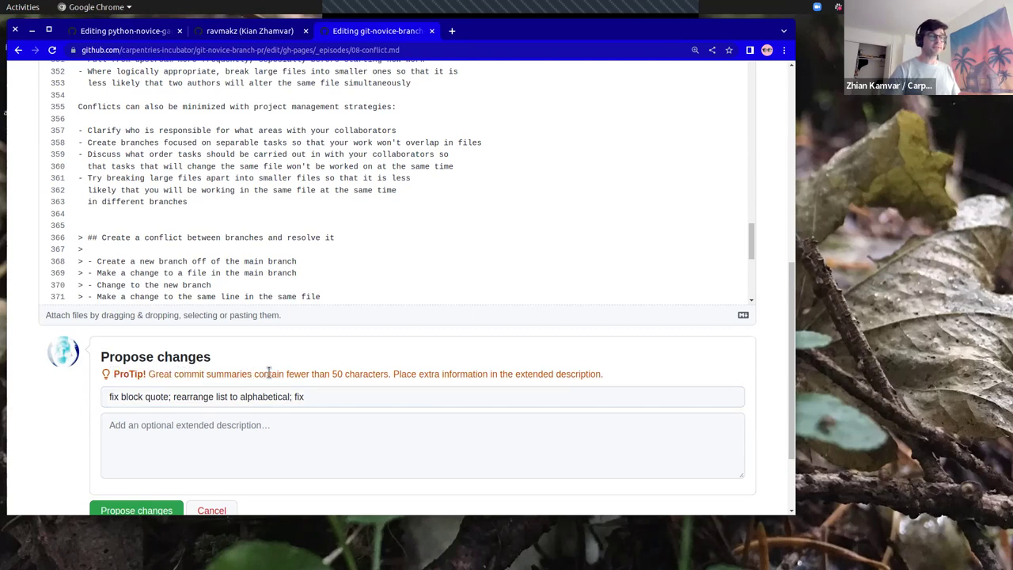
click(324, 393)
drag(324, 393, 96, 398)
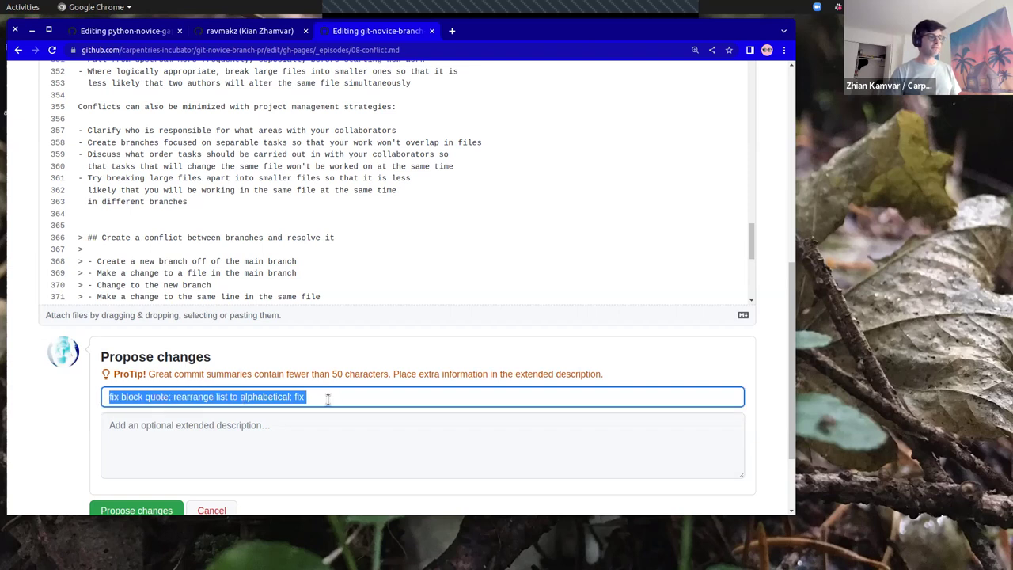
click(312, 434)
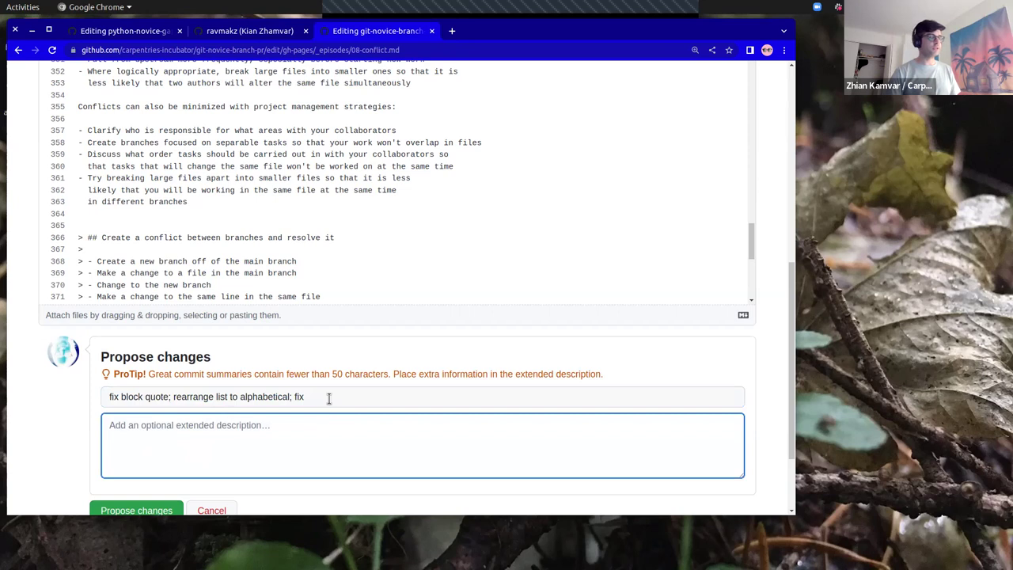
Step: Shorten the commit summary and complete it as "fix block quote; rearrange list; fix wording"
double_click(299, 396)
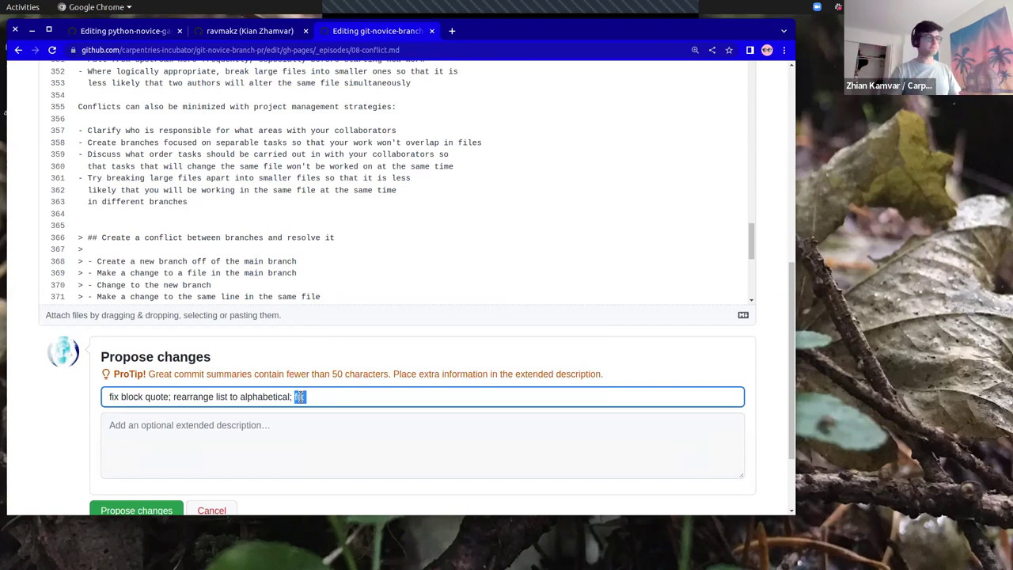
key(BackSpace)
key(BackSpace)
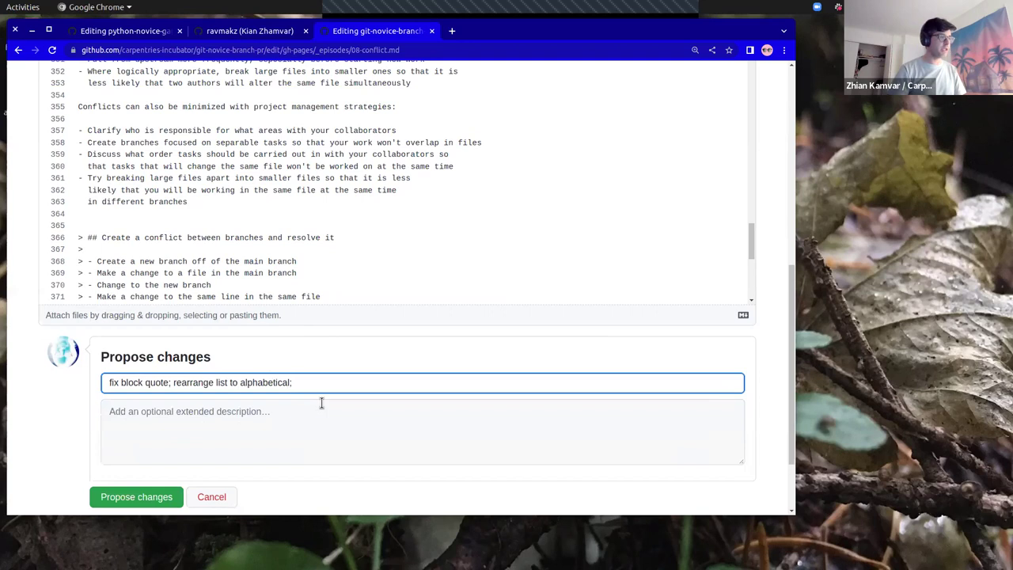
key(BackSpace)
key(BackSpace)
key(BackSpace)
key(BackSpace)
key(BackSpace)
key(BackSpace)
key(BackSpace)
key(BackSpace)
key(BackSpace)
key(BackSpace)
key(BackSpace)
key(BackSpace)
key(BackSpace)
key(BackSpace)
key(BackSpace)
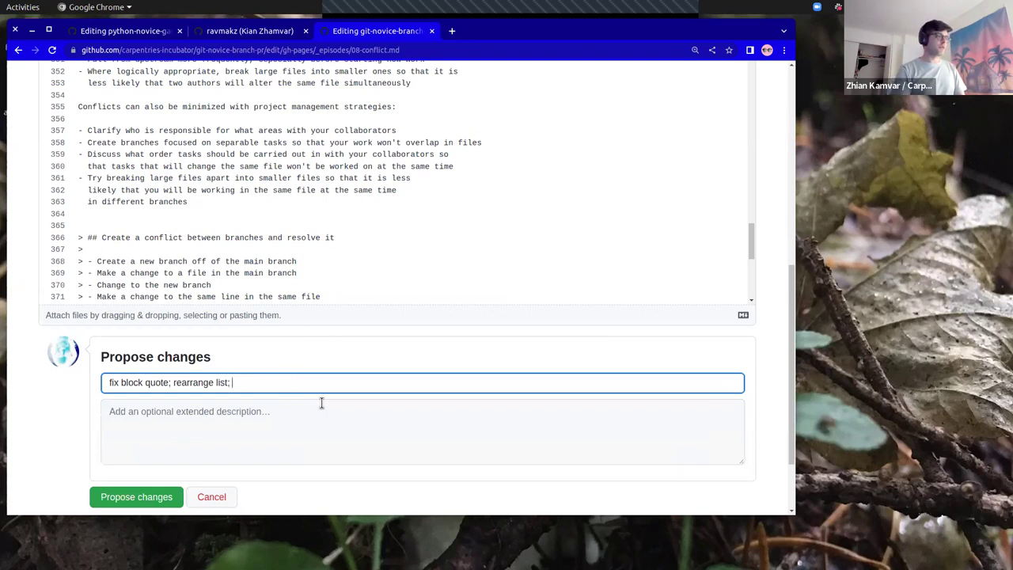
text(; fix wording)
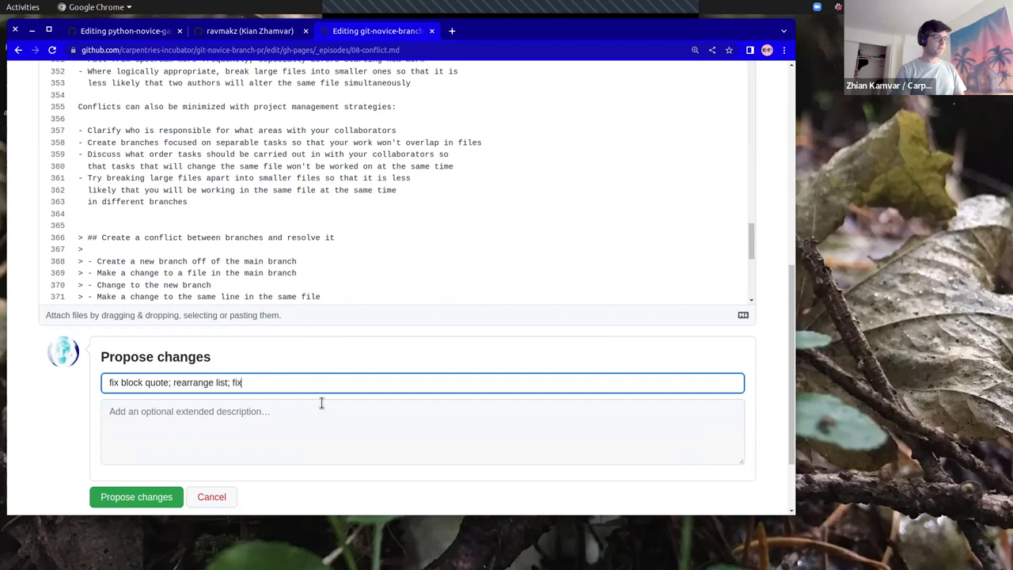
Step: Propose the changes, described as "I fixed the fomatting of a block quote, rearranged lists to be alphabetical, and I changed segregate to separate to make things simpler"
click(290, 433)
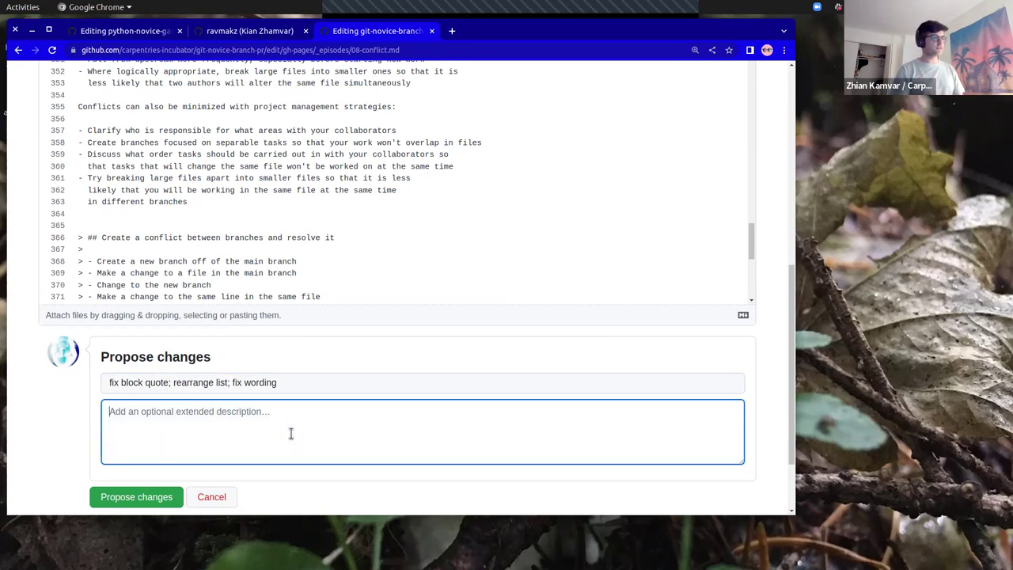
text(I fixed the fomatting of a block quote, rearranged)
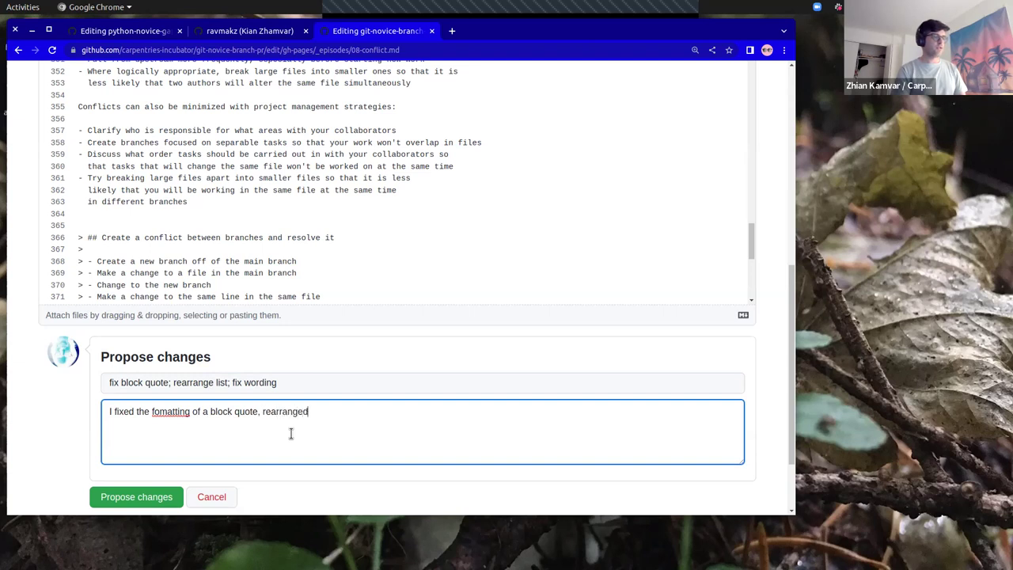
text( lists to be alphabetical)
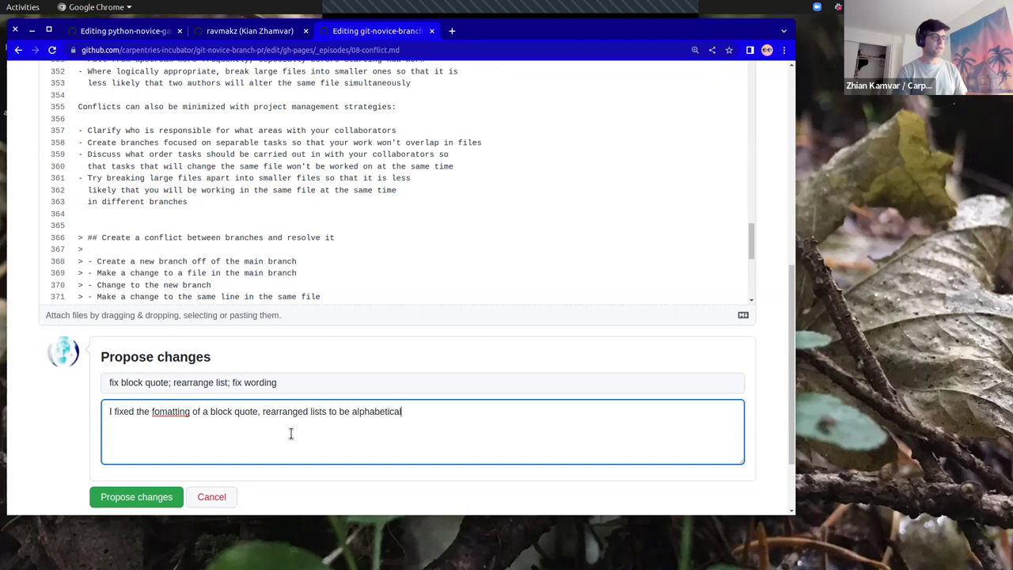
text(, and I ch)
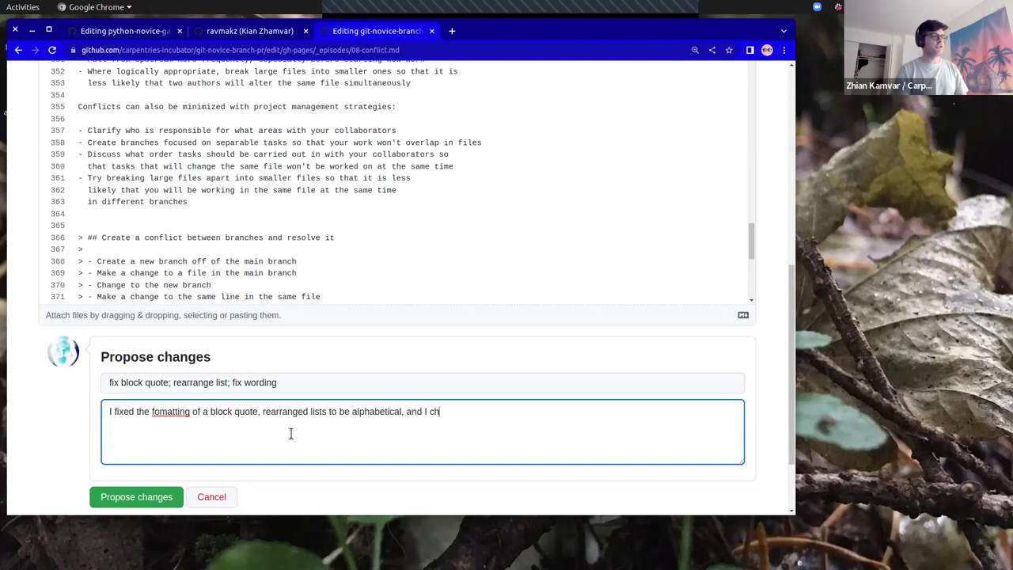
text(anged segrat)
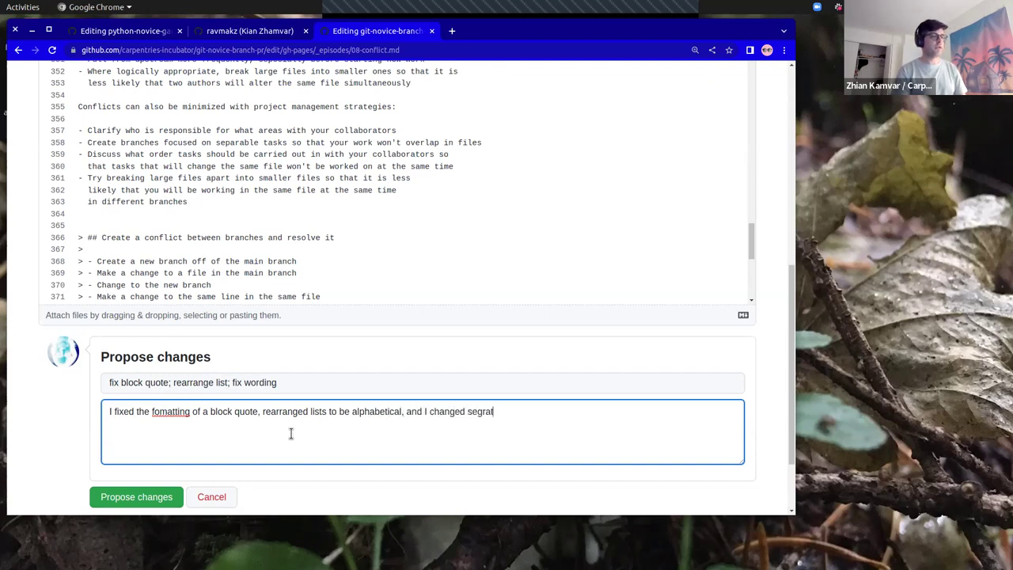
key(BackSpace)
key(BackSpace)
text(egate to separate to )
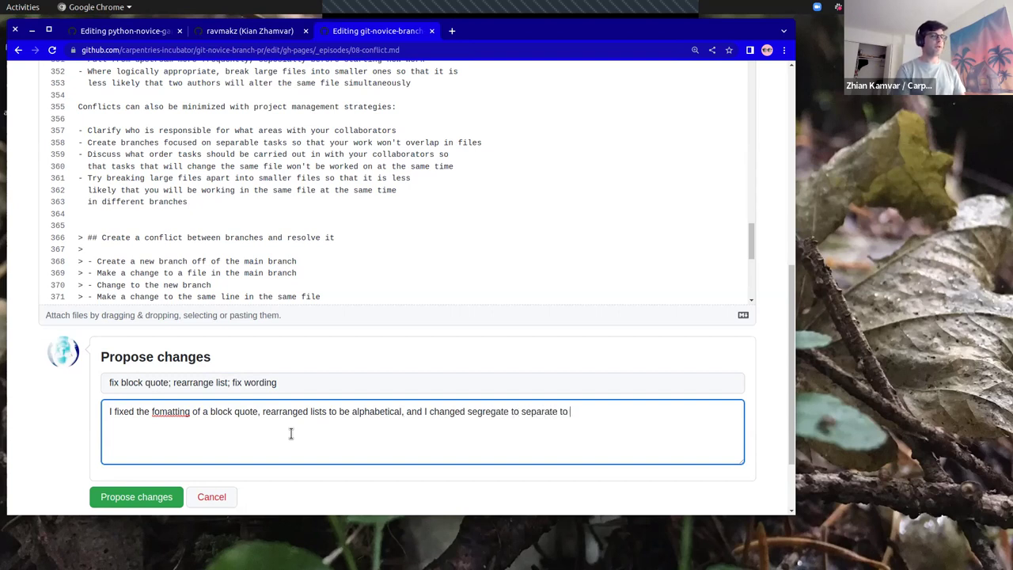
text(make things simpler)
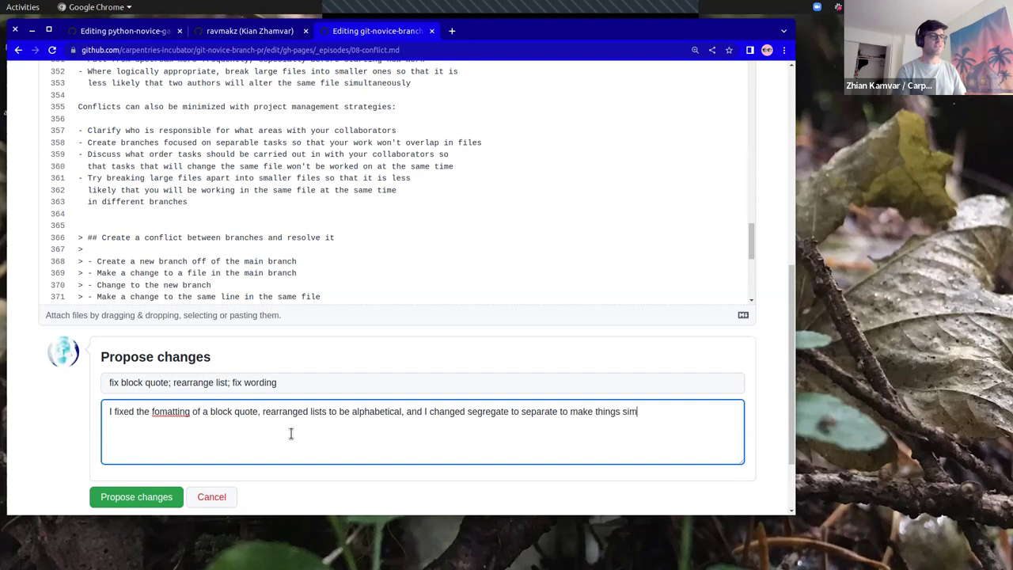
click(145, 496)
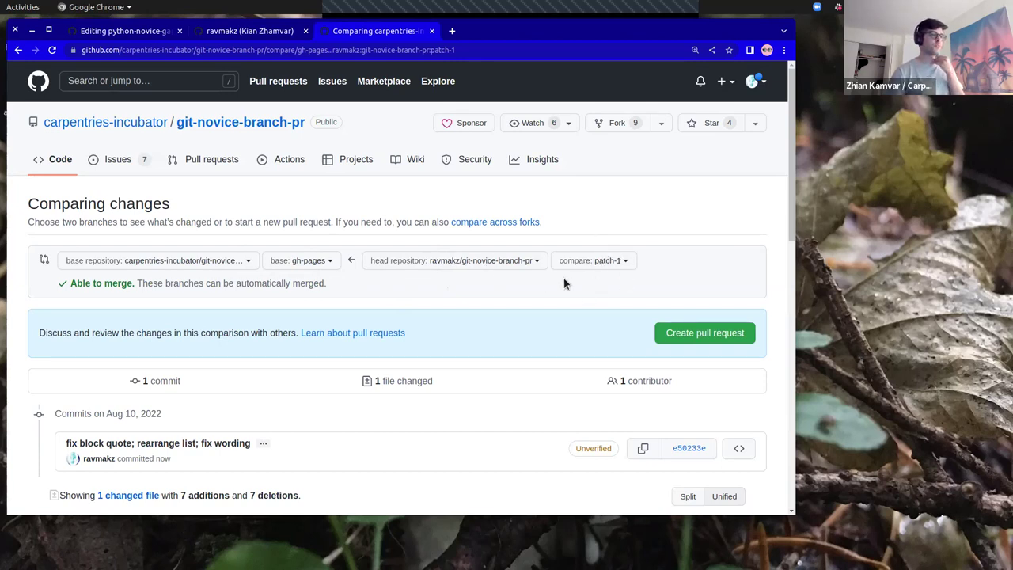
Step: Review the 08-conflict.md diff, comparing removed and added lines for the block quote heading and both bullet lists
scroll(564, 301, down, 5)
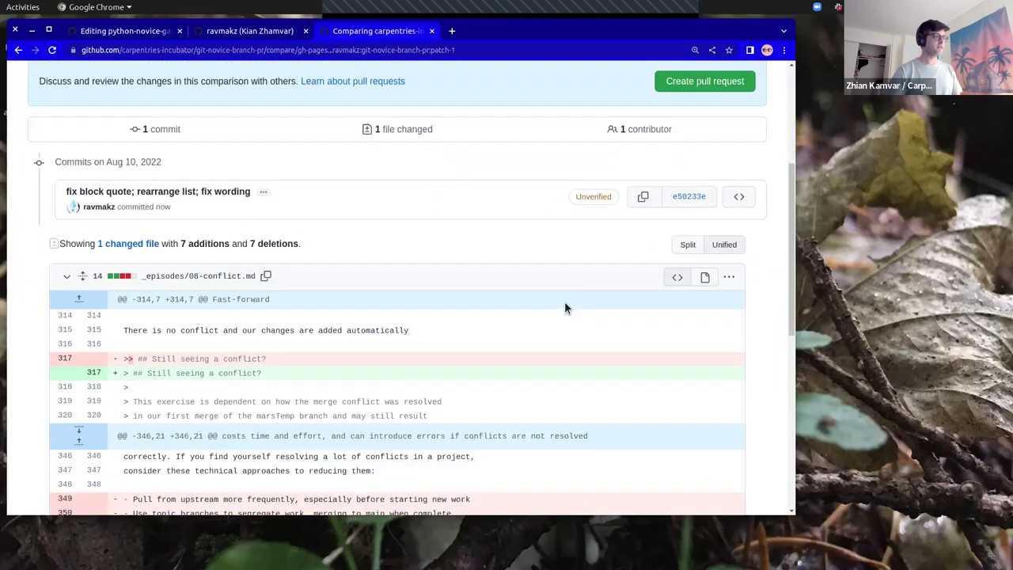
scroll(564, 307, down, 5)
scroll(565, 308, up, 4)
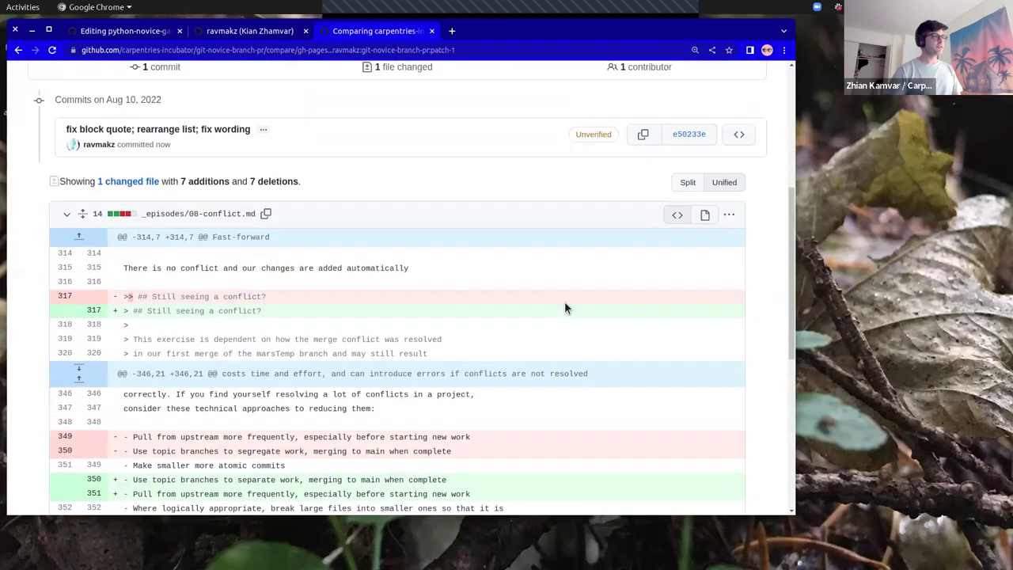
scroll(564, 310, up, 1)
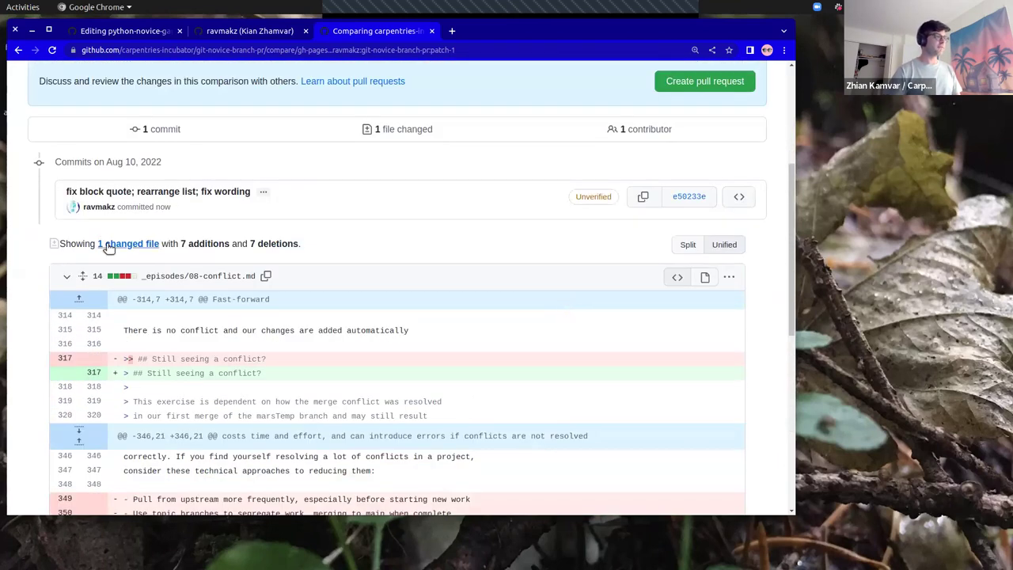
scroll(293, 243, up, 1)
scroll(294, 242, down, 3)
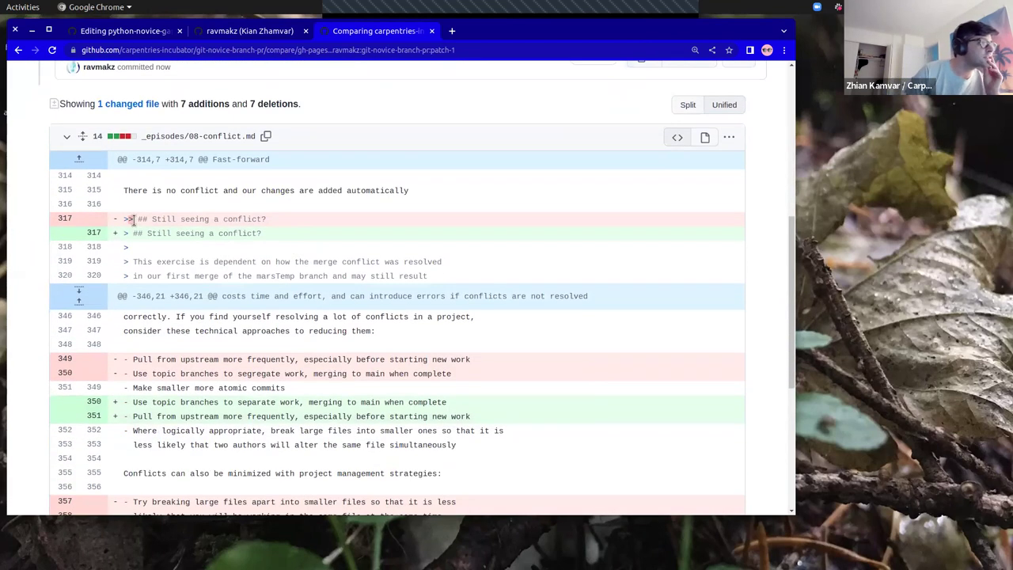
scroll(336, 411, down, 1)
scroll(335, 411, down, 3)
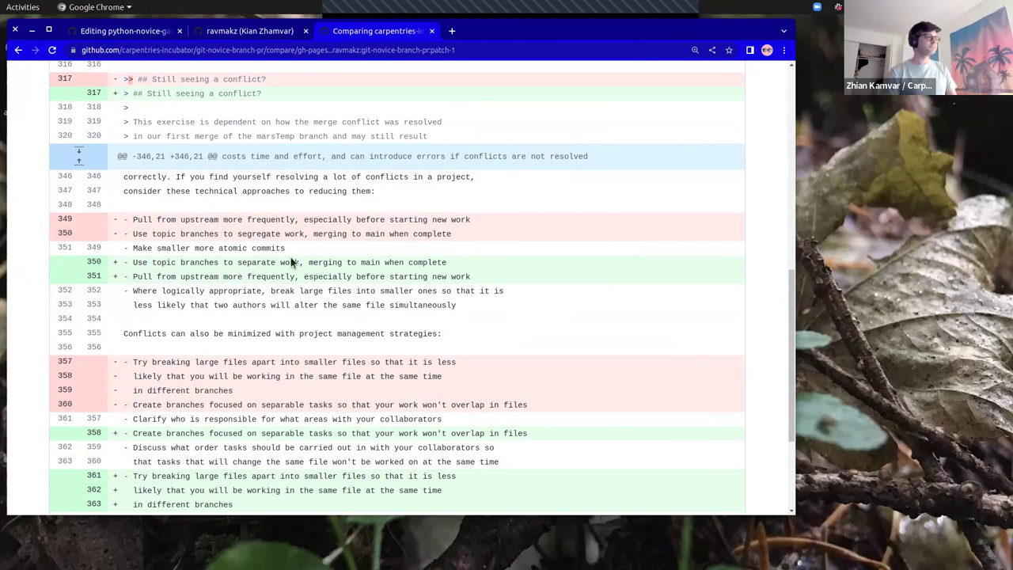
Step: Check the rest of the comparison and start a pull request from patch-1 into the upstream gh-pages branch
scroll(266, 373, down, 3)
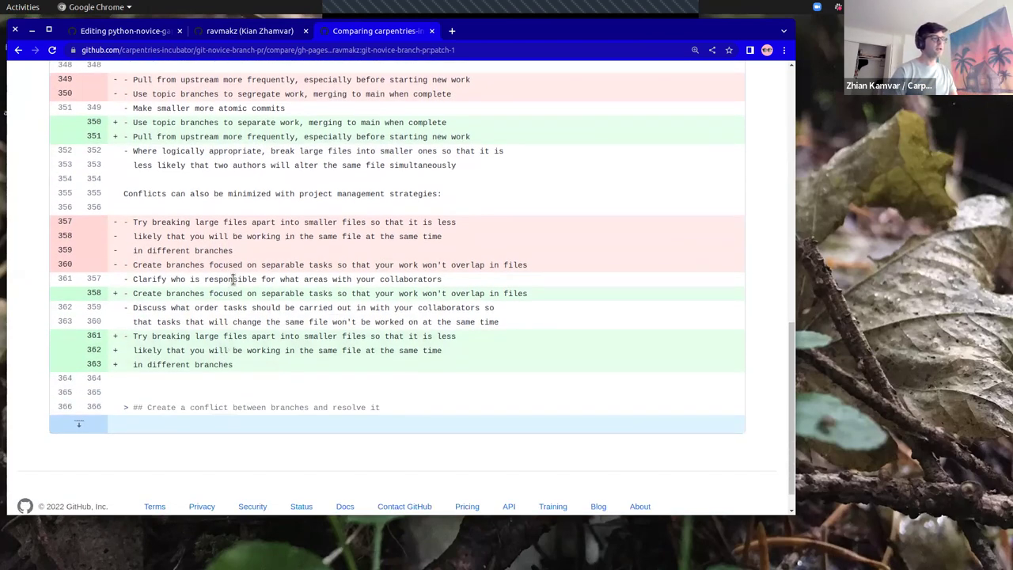
scroll(333, 256, up, 5)
scroll(352, 277, up, 2)
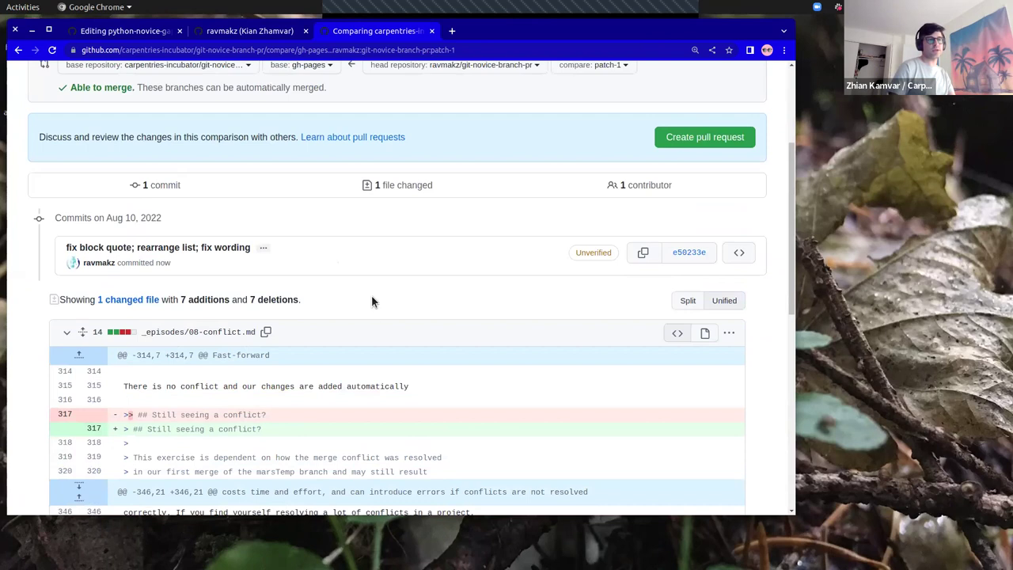
scroll(547, 243, up, 2)
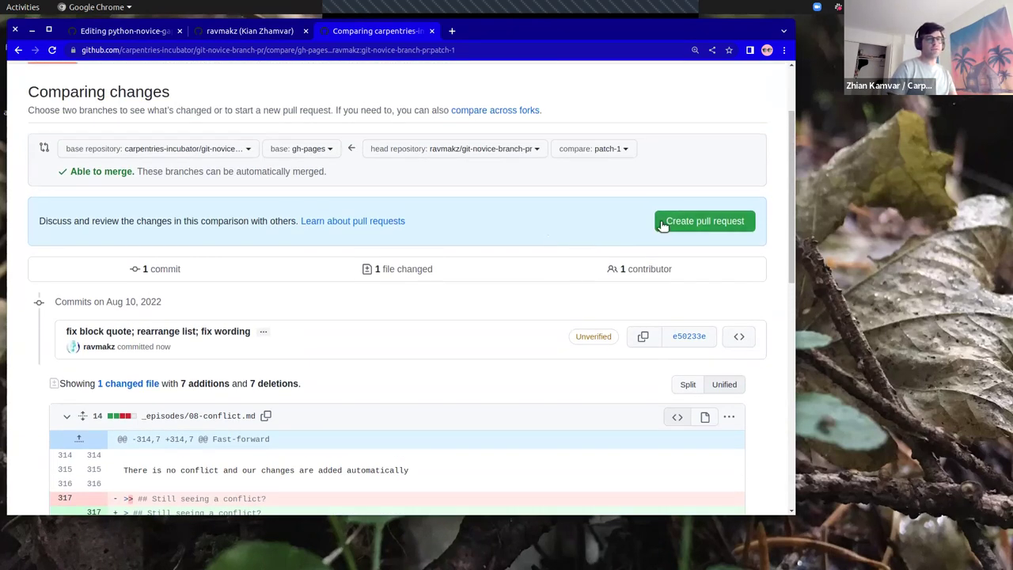
click(702, 220)
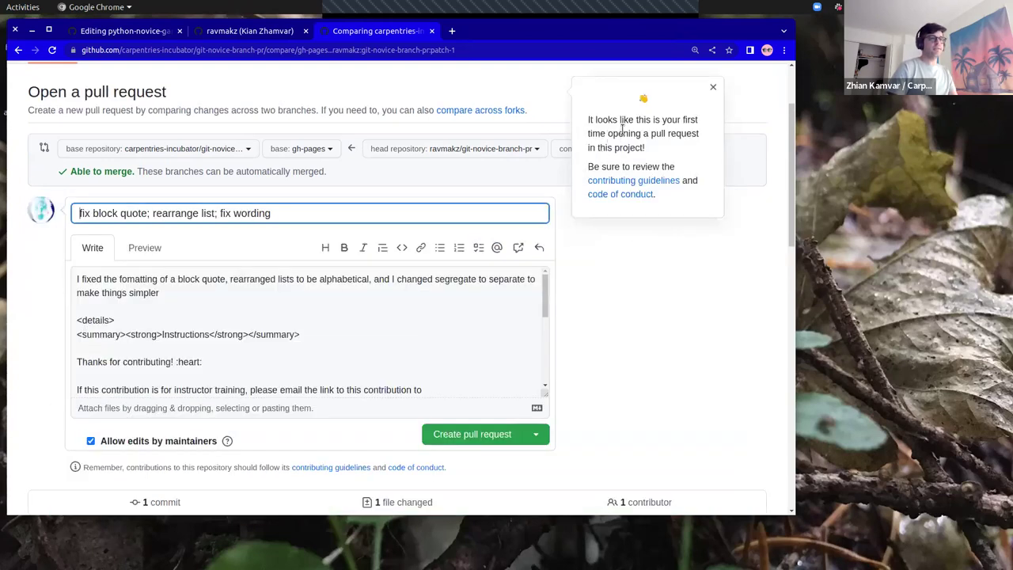
Step: Open the contributing guidelines and code of conduct in separate browser tabs and dismiss the first-time contributor notice
ctrl+click(663, 182)
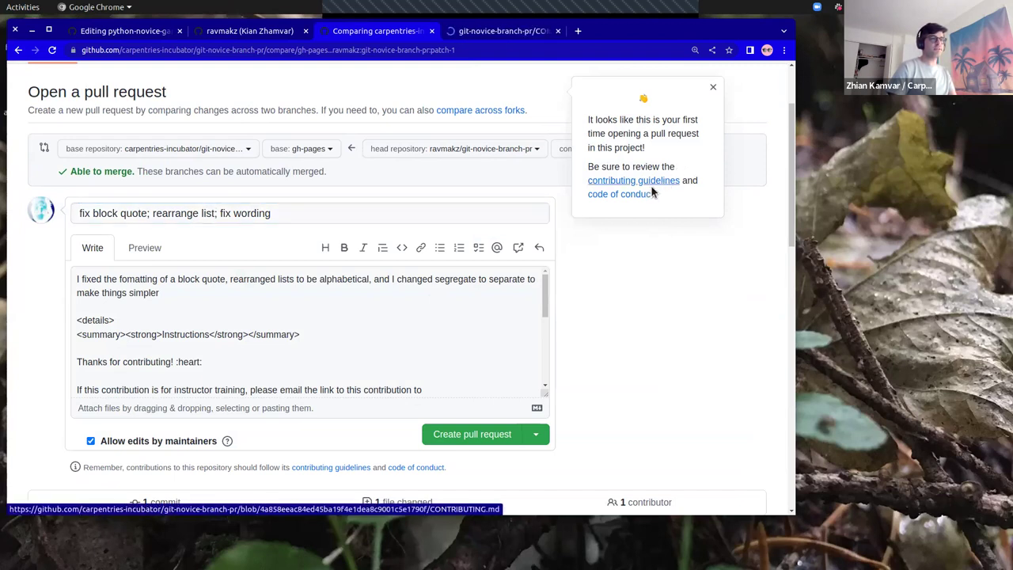
ctrl+click(642, 196)
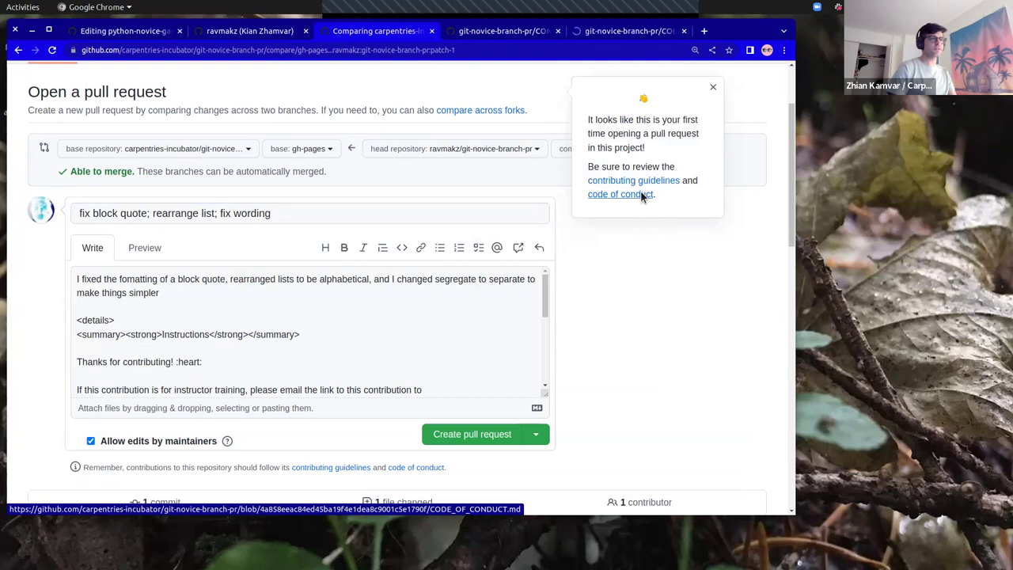
click(712, 87)
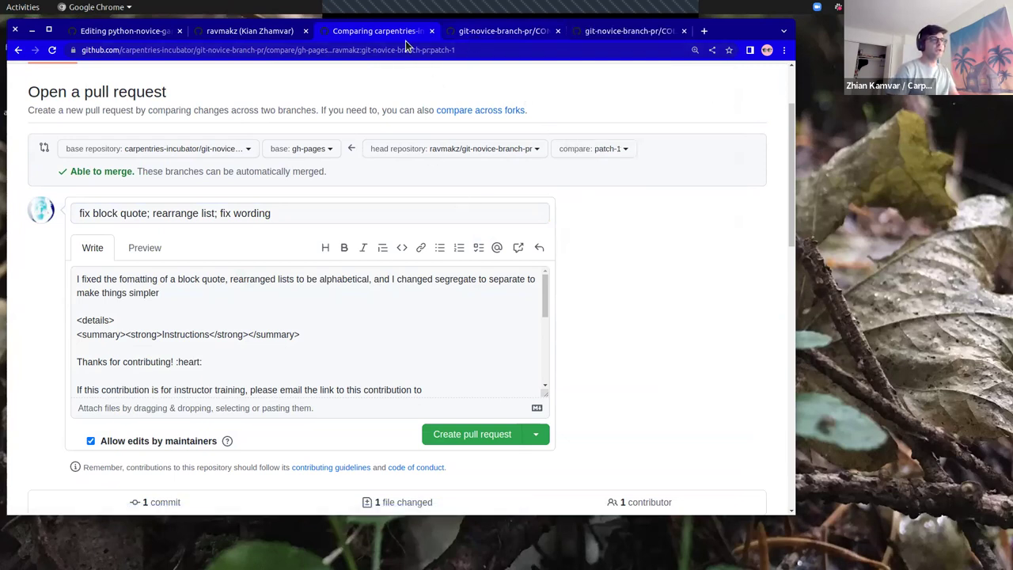
Step: Look over CONTRIBUTING.md and CODE_OF_CONDUCT.md, and return to the pull request form
click(465, 35)
scroll(466, 296, down, 3)
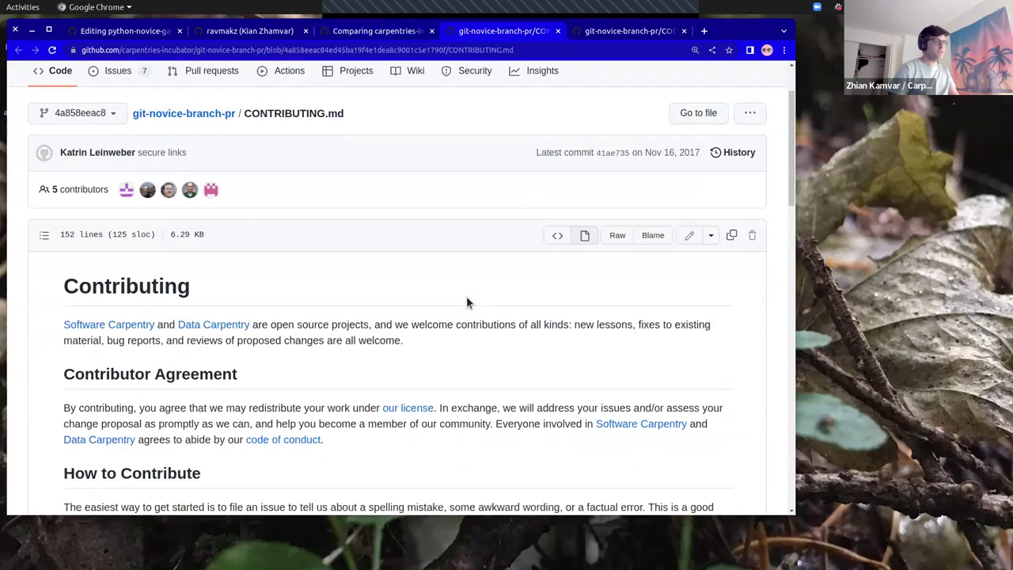
scroll(466, 296, down, 1)
scroll(469, 296, up, 4)
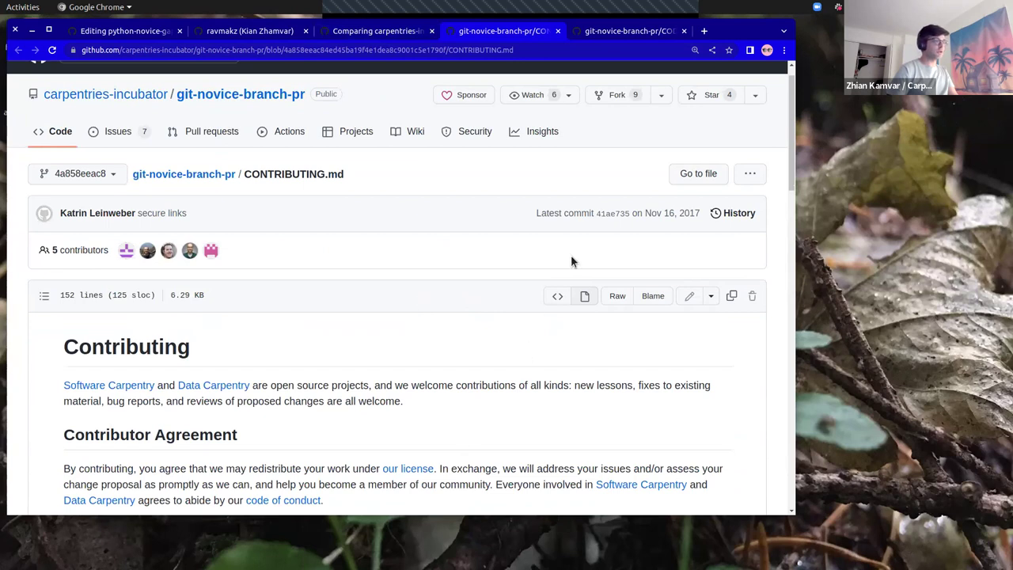
click(600, 36)
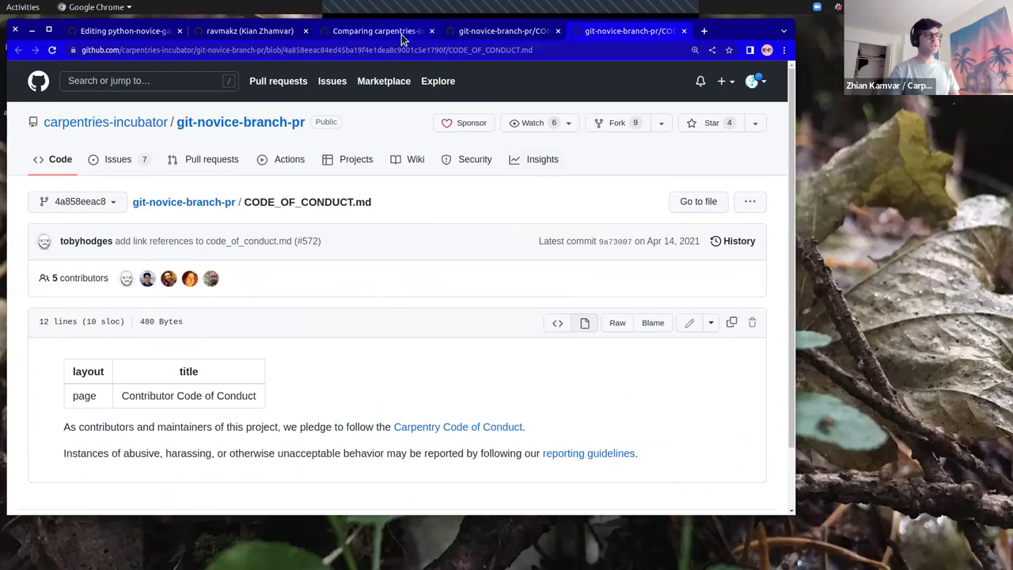
click(490, 36)
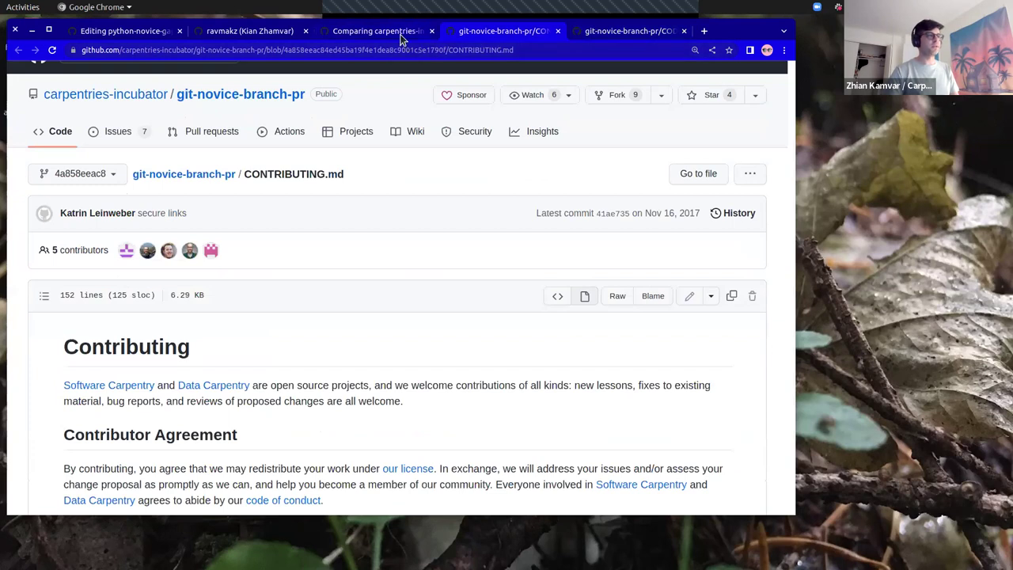
click(404, 33)
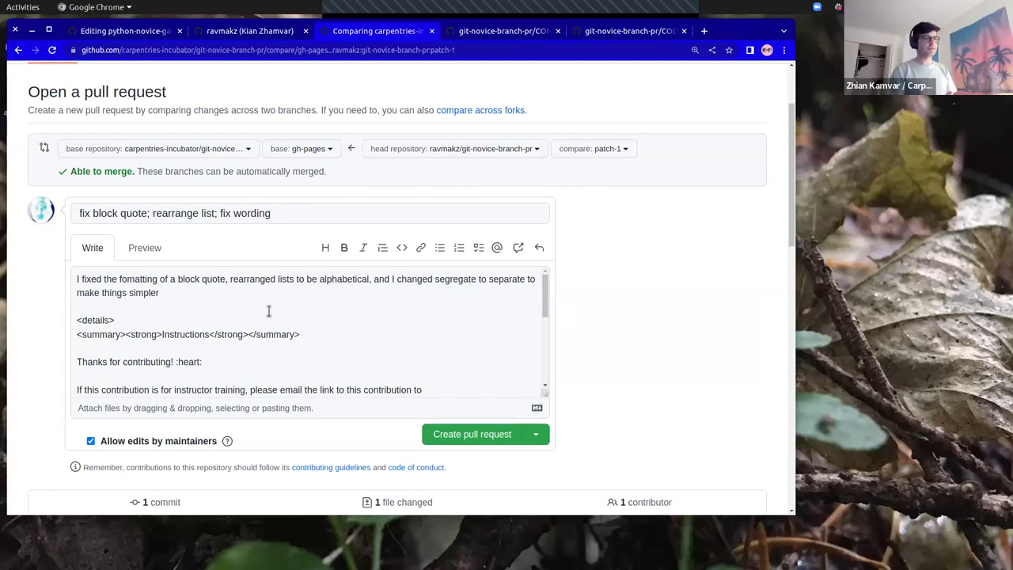
Step: Preview the pull request description, expanding and collapsing its Instructions section
scroll(593, 212, up, 3)
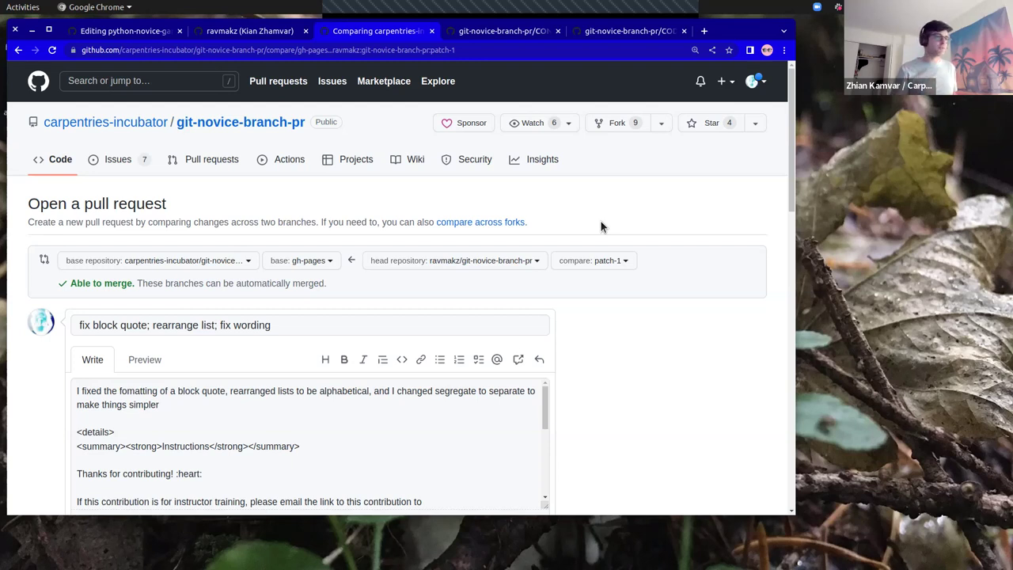
scroll(600, 229, down, 3)
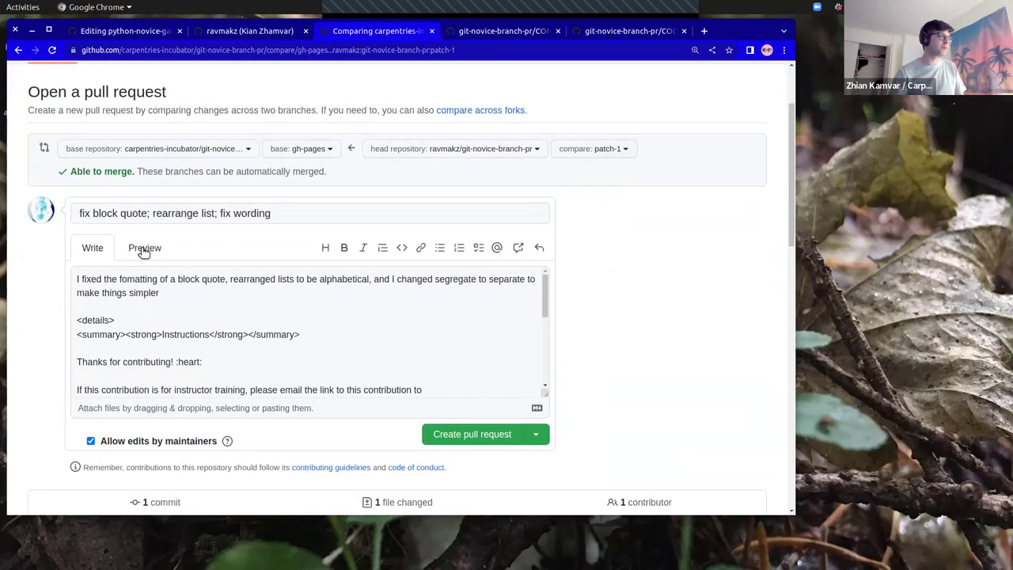
click(144, 248)
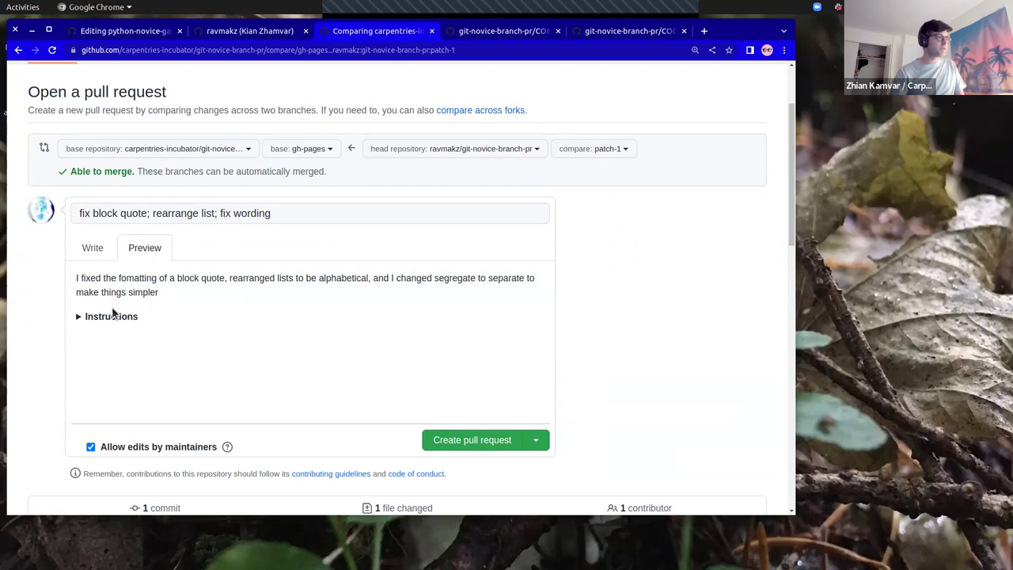
click(113, 315)
click(113, 315)
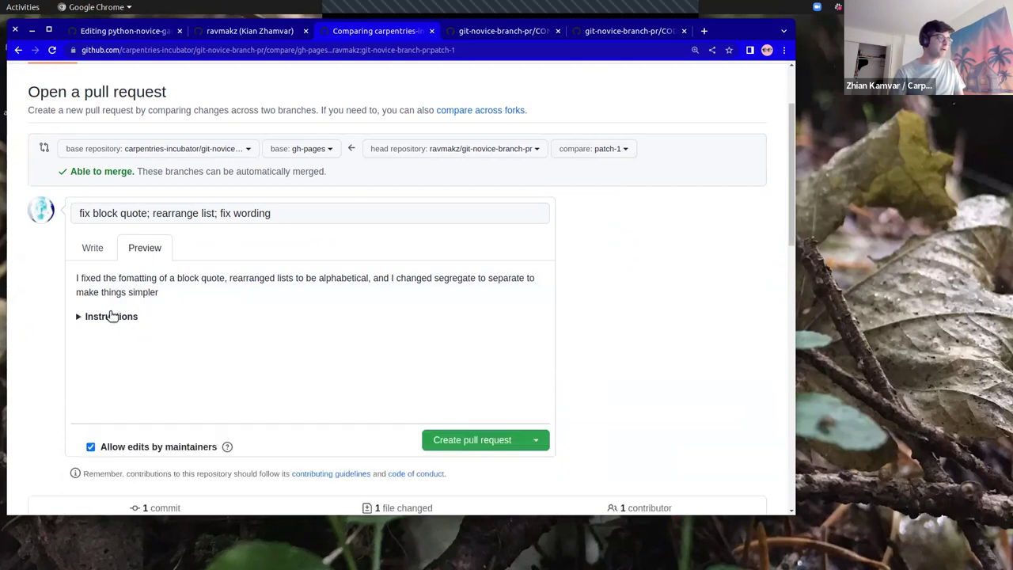
Step: Check the template text in the description's editing view and create the pull request
click(107, 256)
scroll(379, 290, down, 10)
scroll(387, 311, up, 3)
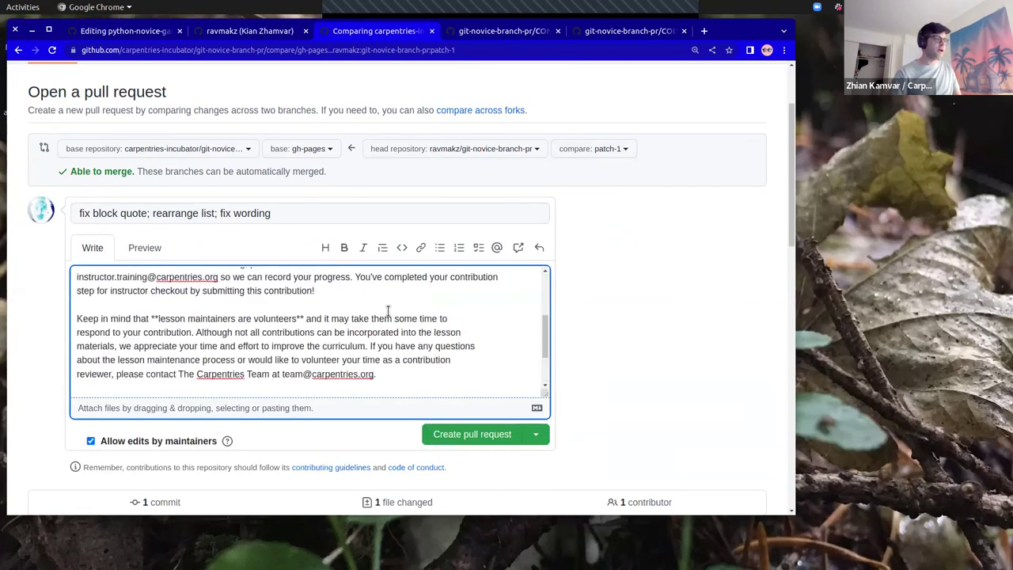
scroll(387, 311, up, 3)
click(455, 434)
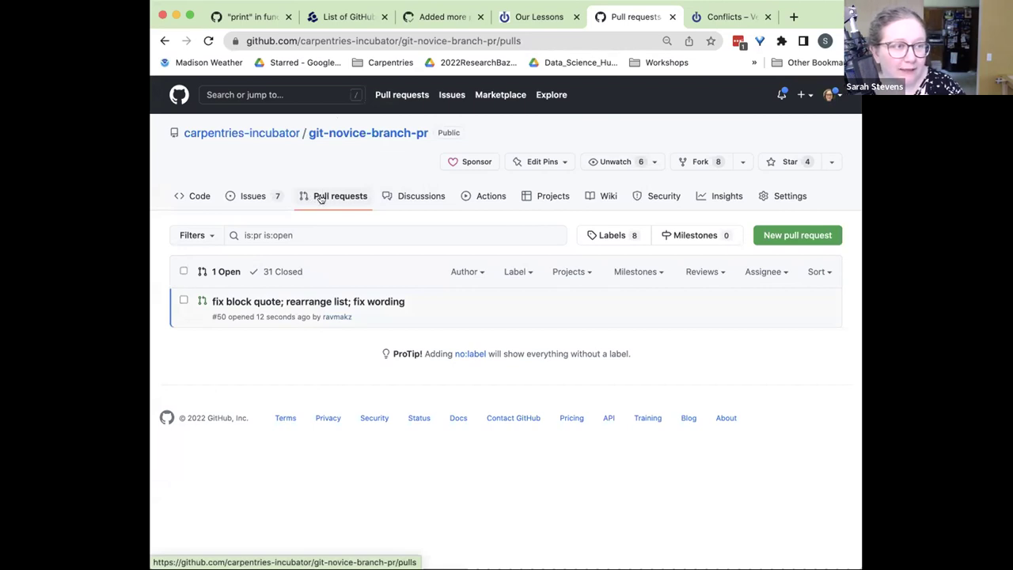
Step: Open the pull request "fix block quote; rearrange list; fix wording" from the upstream repository's list and read its description
mouse_move(226, 302)
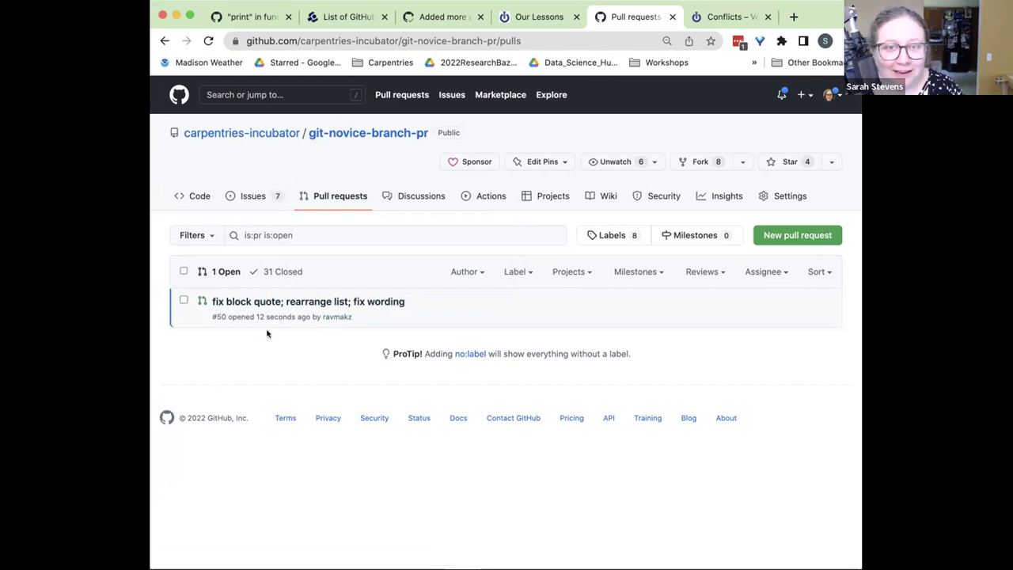
click(365, 302)
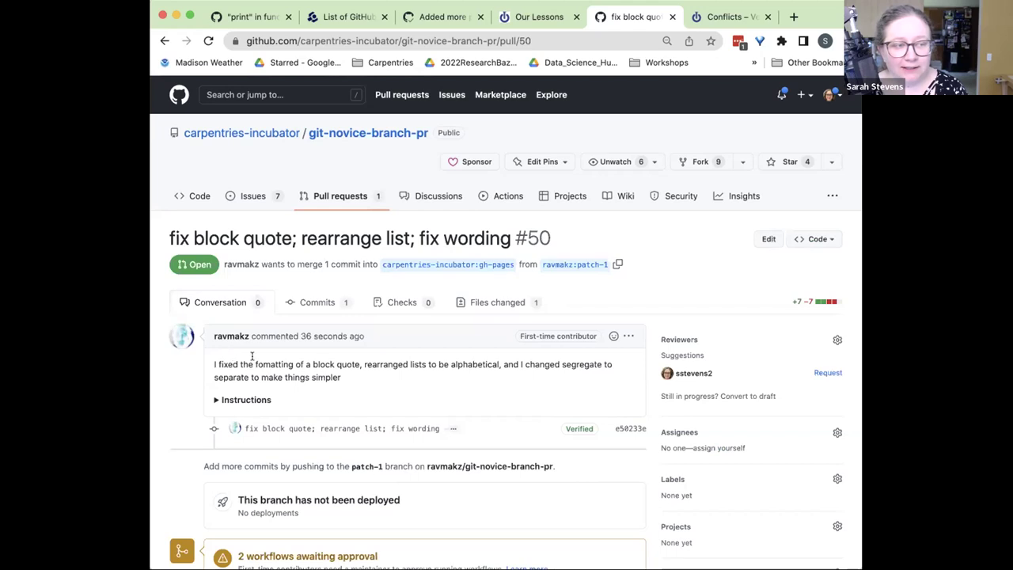
drag(240, 363, 354, 383)
scroll(364, 385, down, 2)
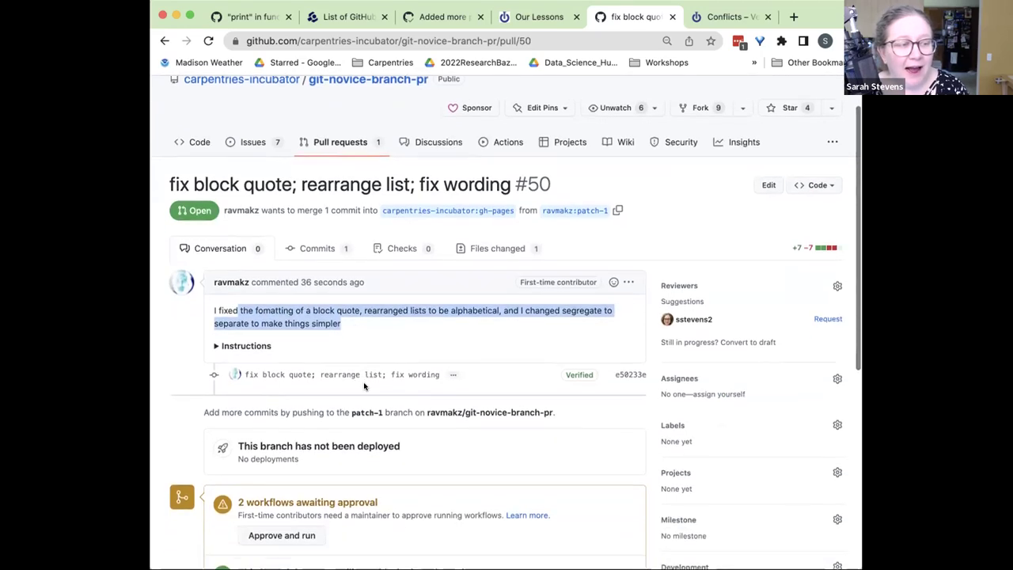
scroll(397, 357, up, 1)
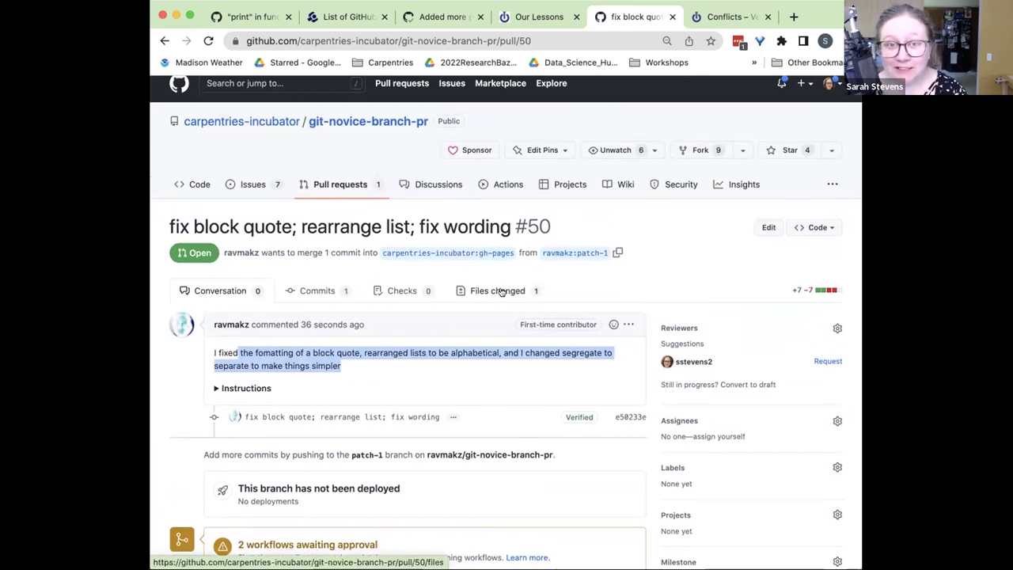
drag(362, 367, 220, 356)
click(439, 366)
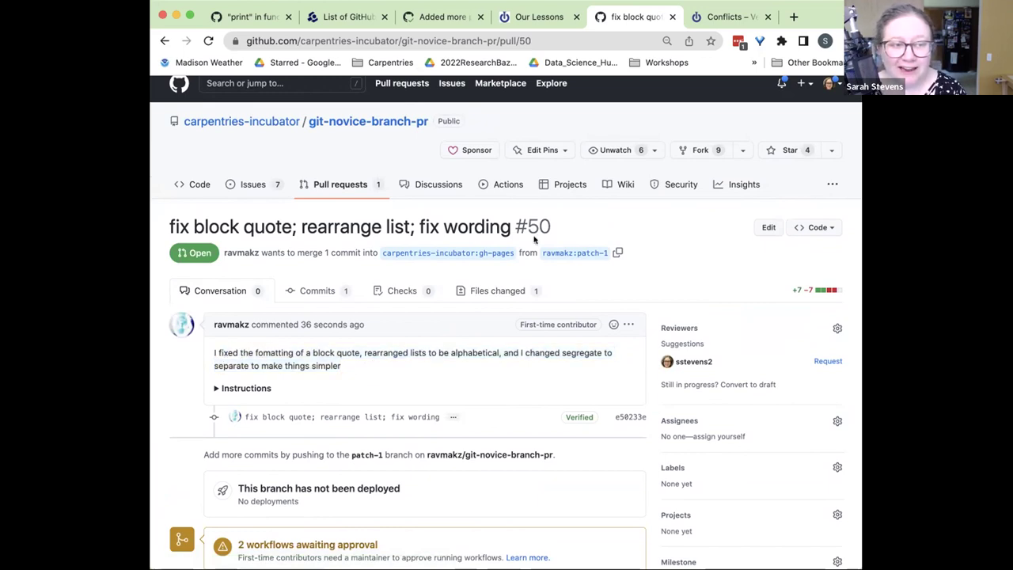
Step: Examine the pull request's changes to 08-conflict.md, comparing old and new versions of the block quote heading and both bullet lists
click(501, 291)
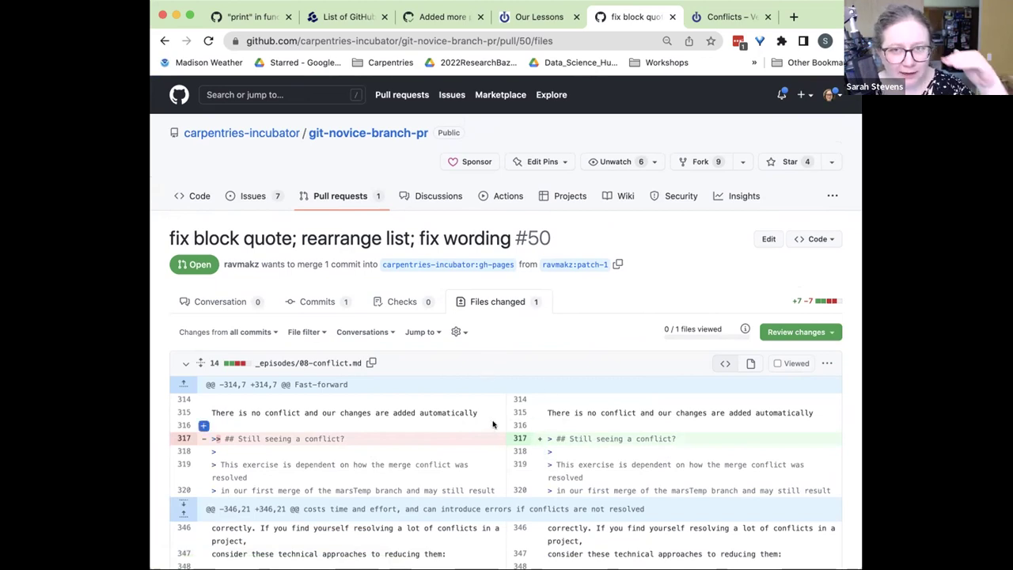
scroll(674, 455, down, 2)
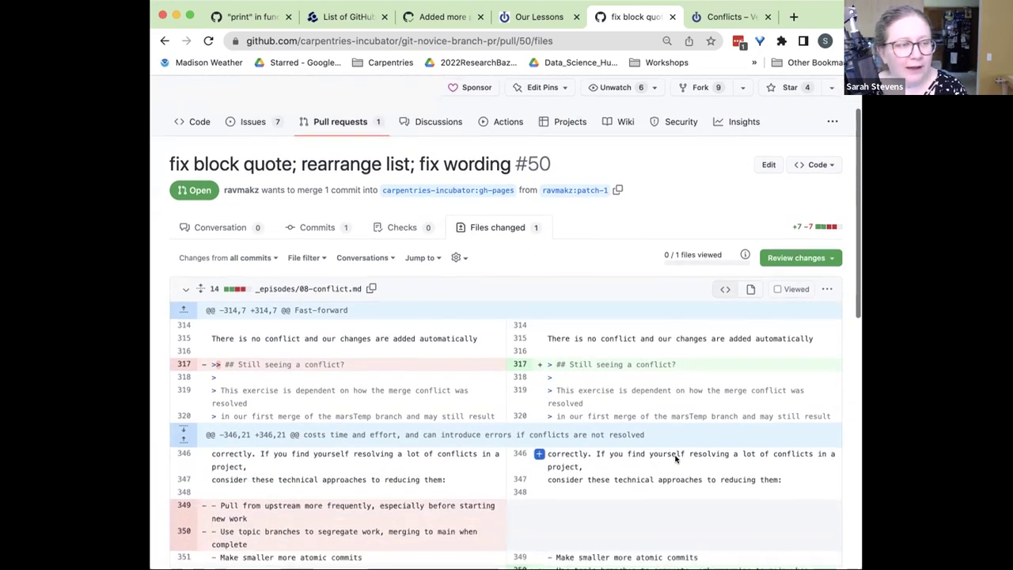
scroll(674, 457, down, 1)
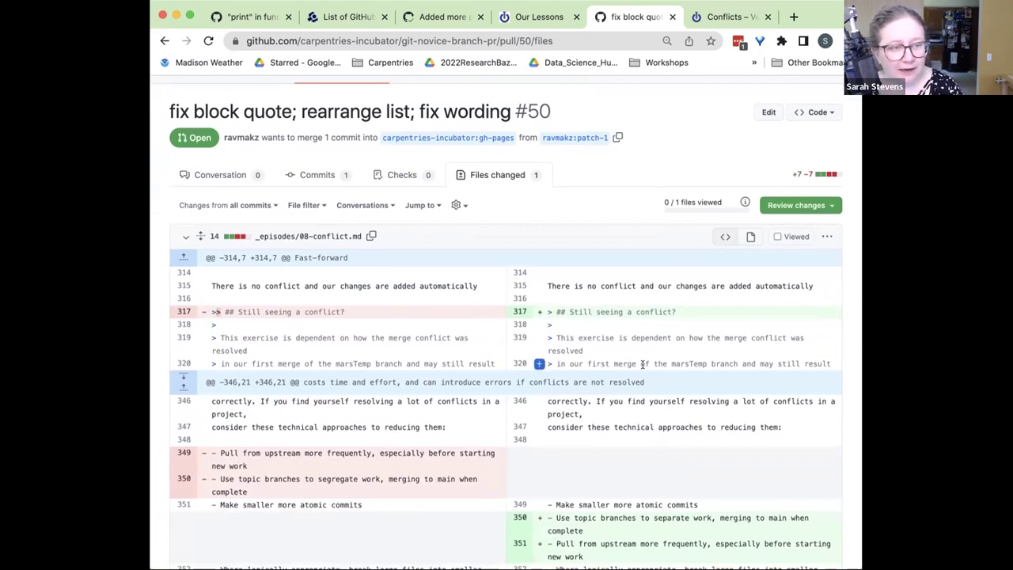
scroll(237, 304, down, 1)
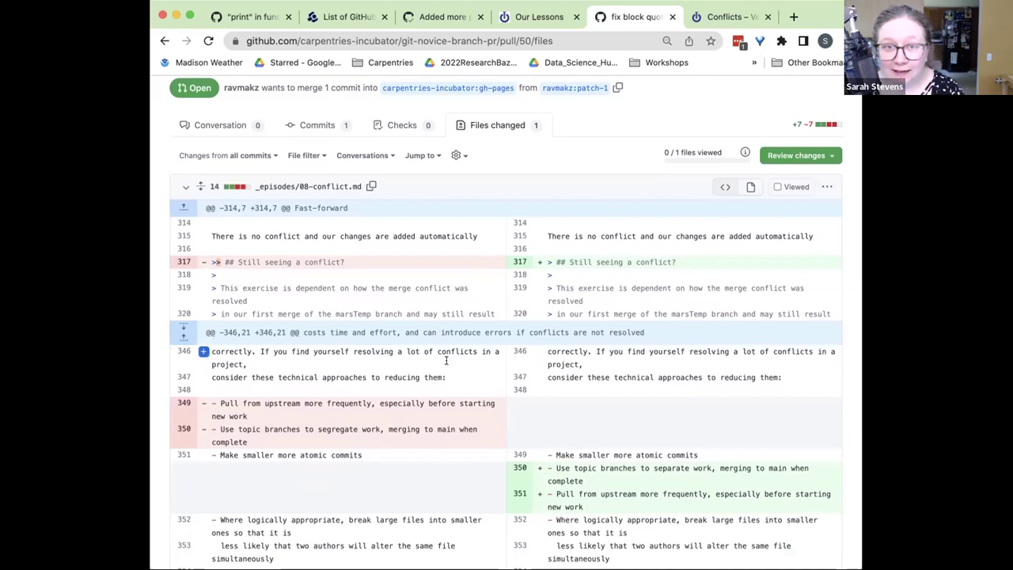
scroll(474, 356, down, 3)
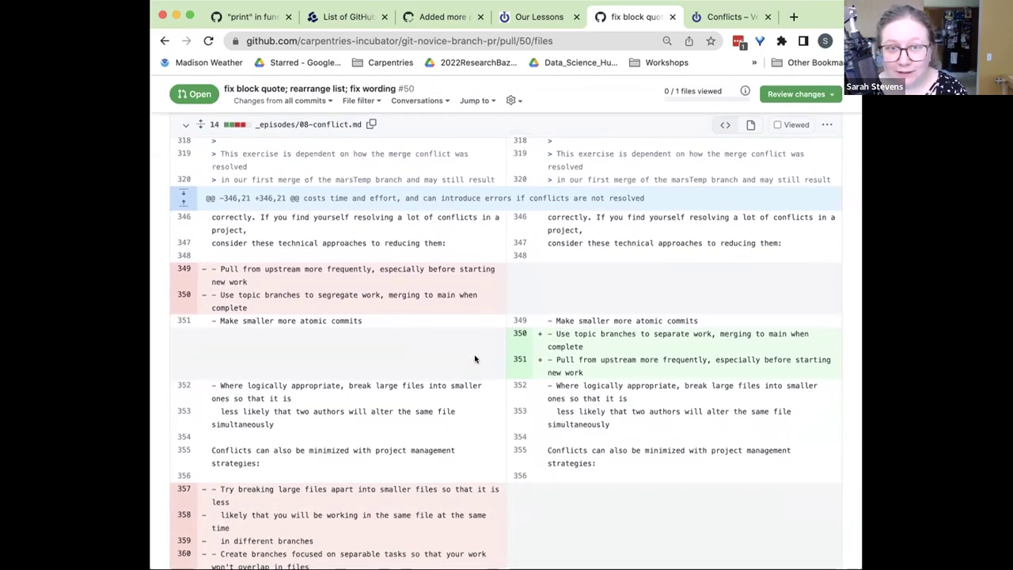
scroll(465, 355, down, 1)
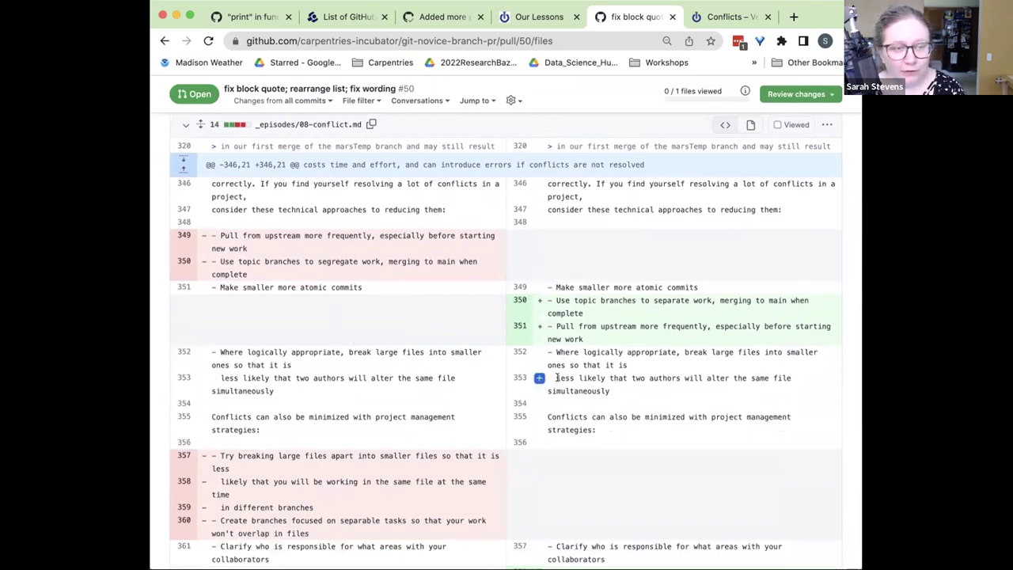
scroll(643, 465, down, 2)
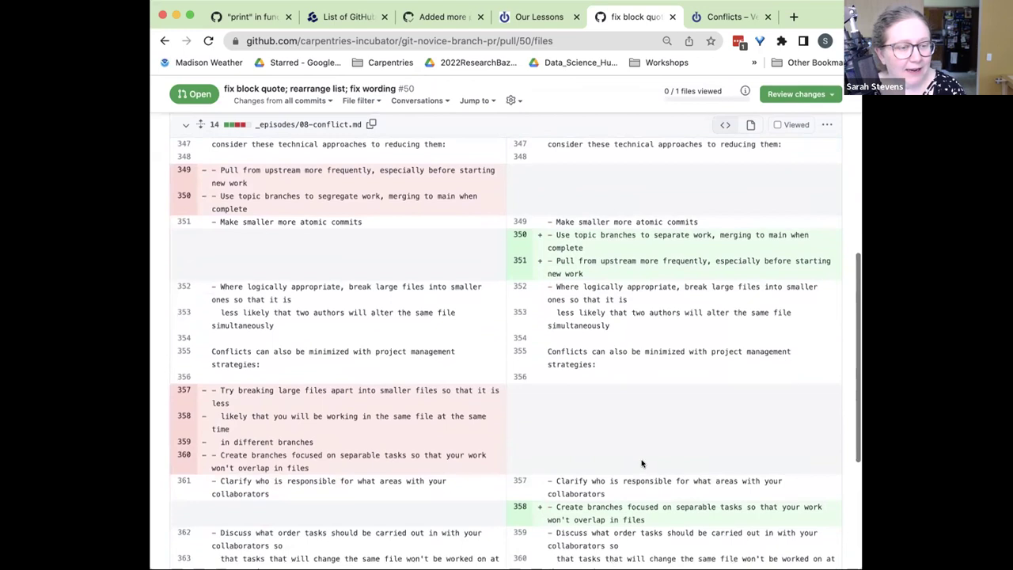
scroll(641, 463, down, 4)
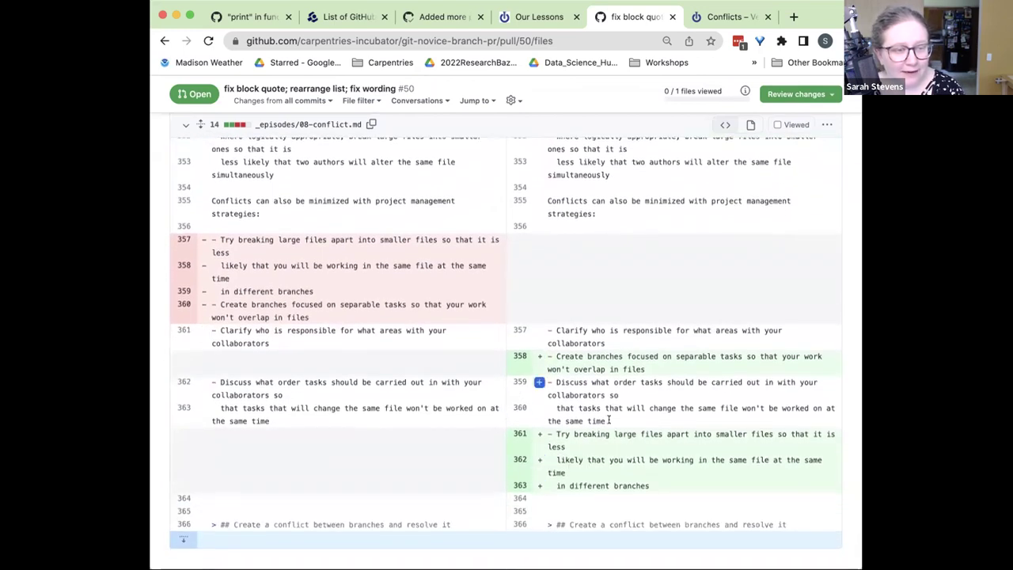
scroll(608, 420, down, 2)
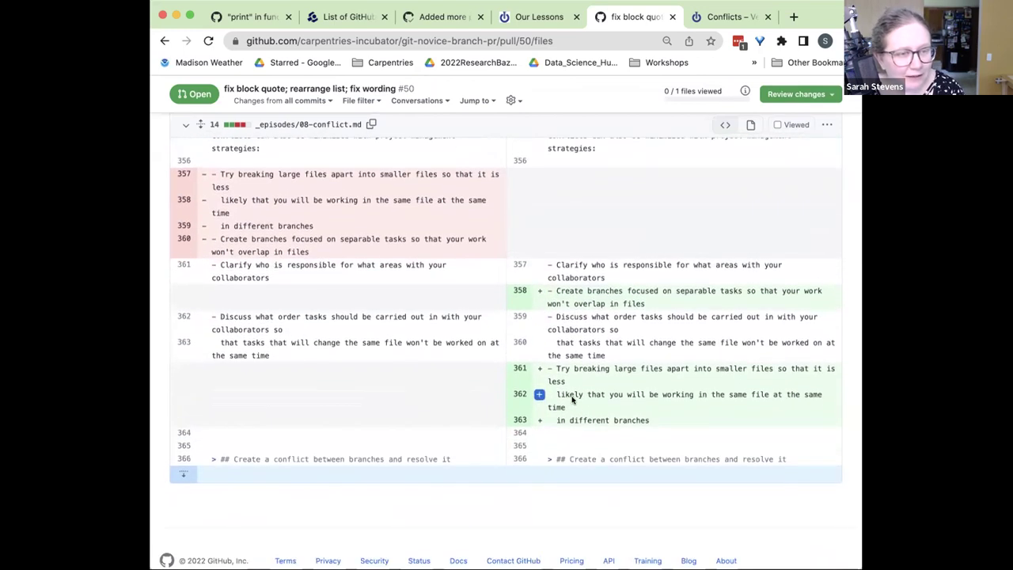
scroll(585, 303, down, 1)
scroll(601, 364, up, 2)
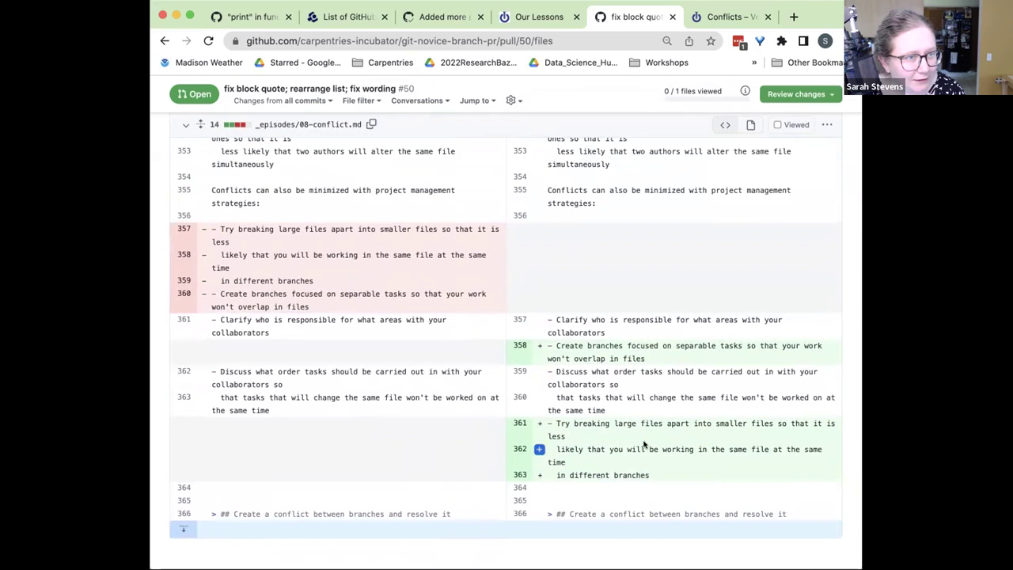
scroll(643, 445, up, 1)
scroll(643, 444, up, 10)
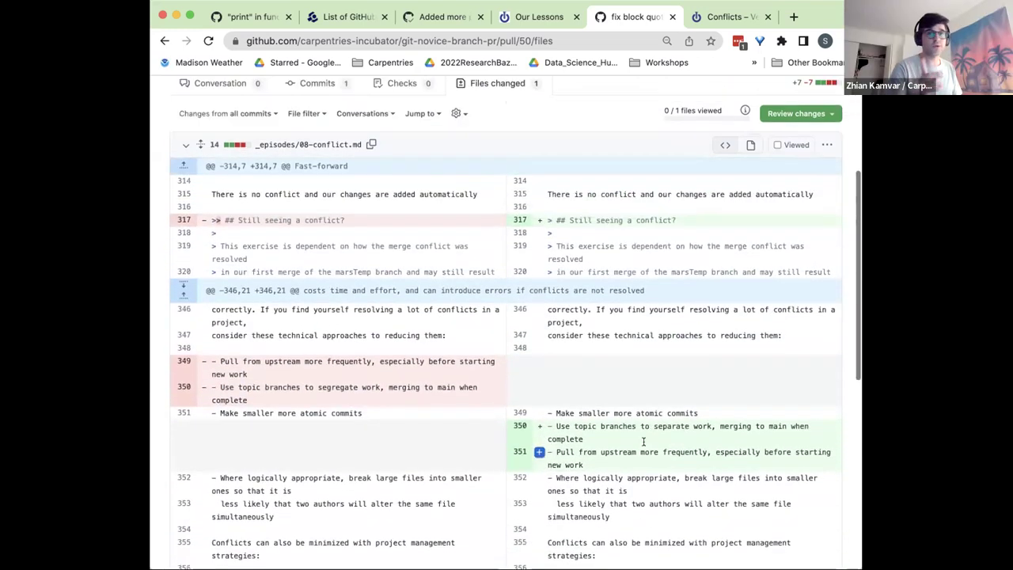
scroll(664, 445, down, 5)
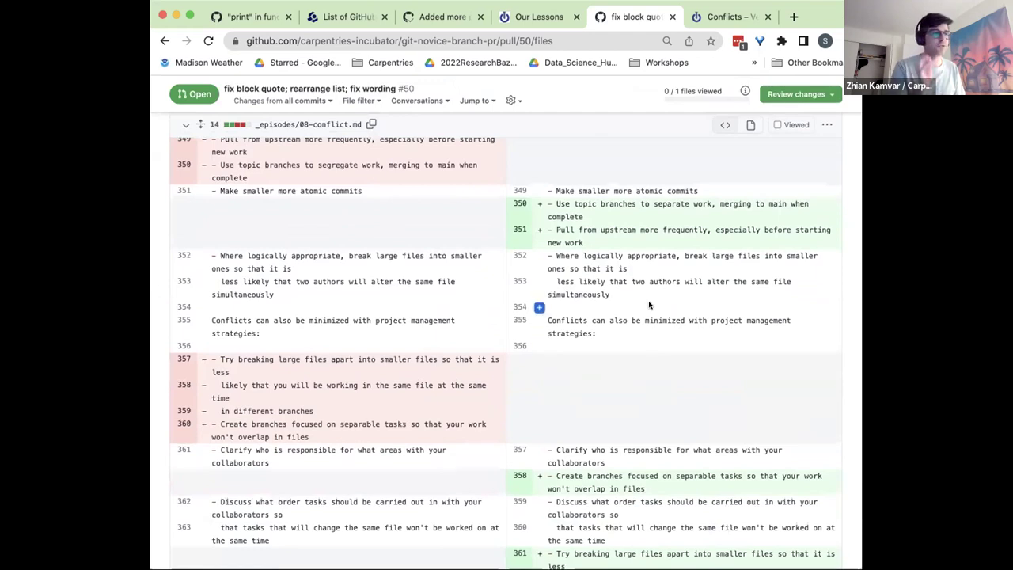
Step: Examine the word "separate" and the reordered topic-branch bullet on line 350 of the 08-conflict.md changes, against the original list
key(ctrl+f)
text(separate)
key(Escape)
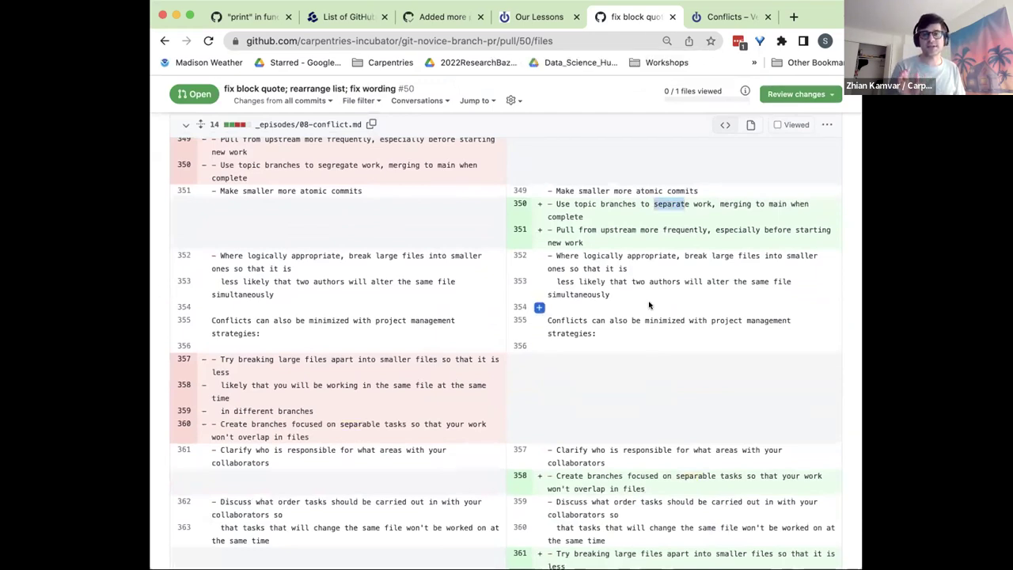
scroll(648, 305, up, 2)
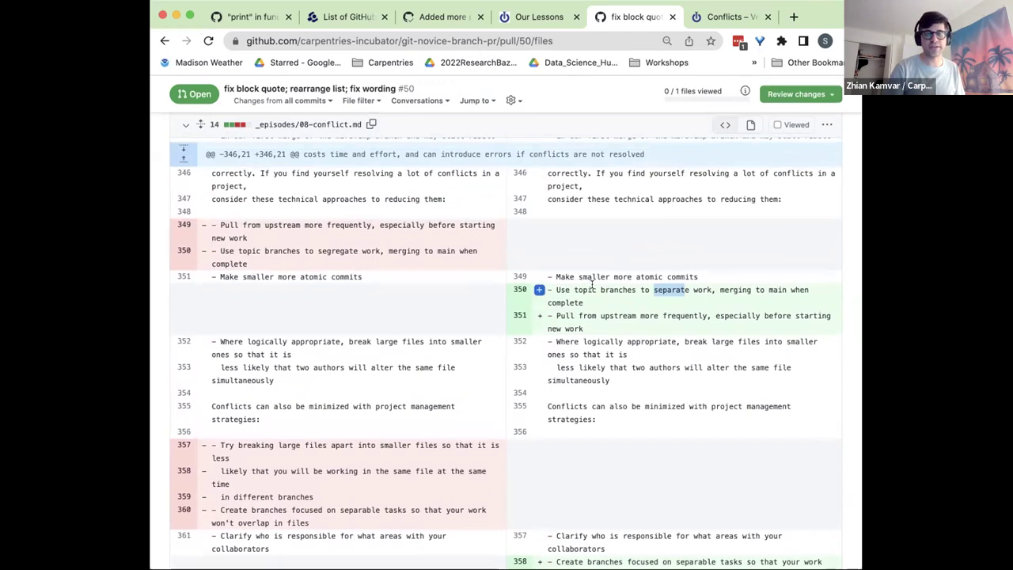
drag(656, 302, 546, 291)
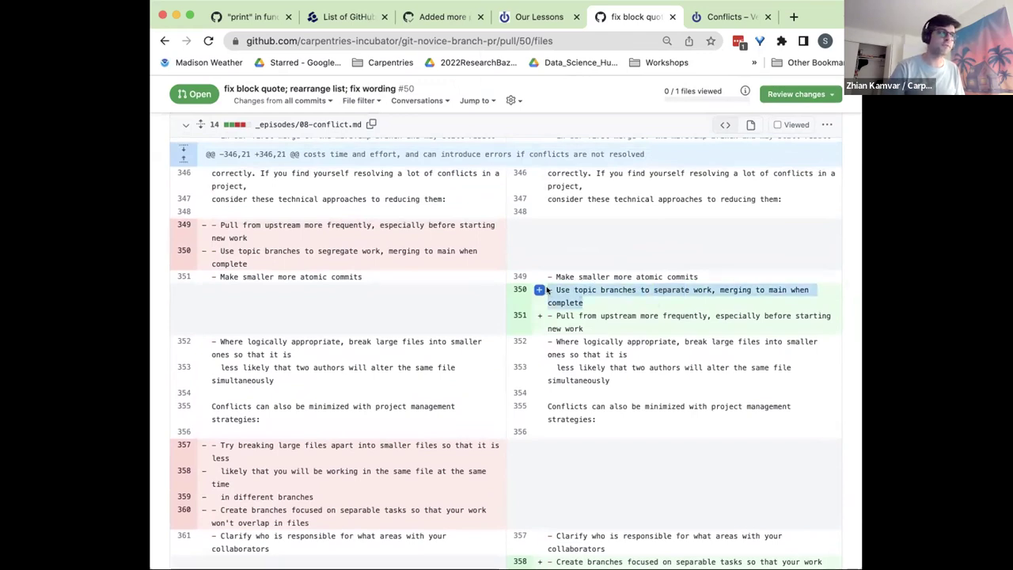
click(655, 299)
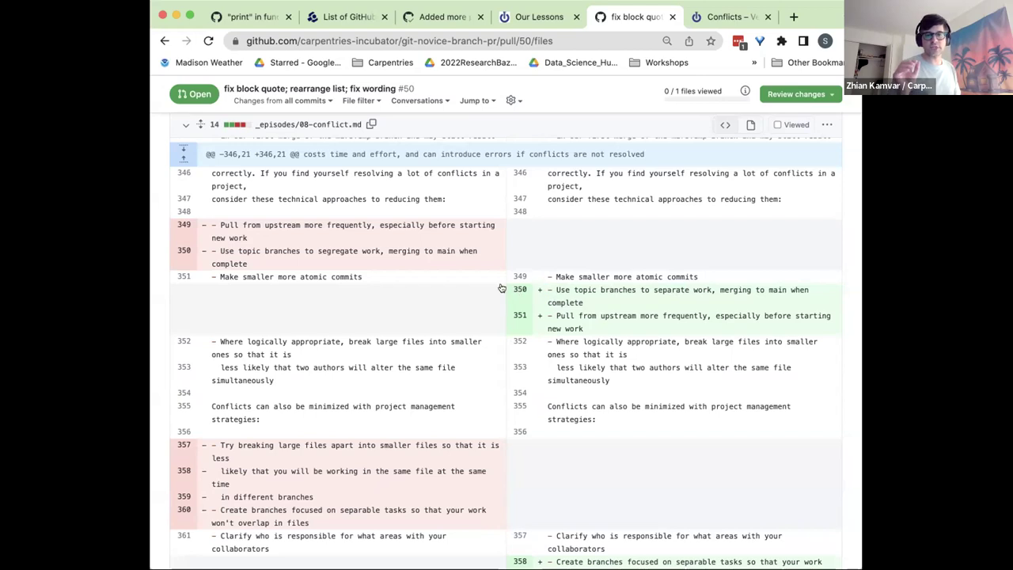
scroll(478, 299, up, 1)
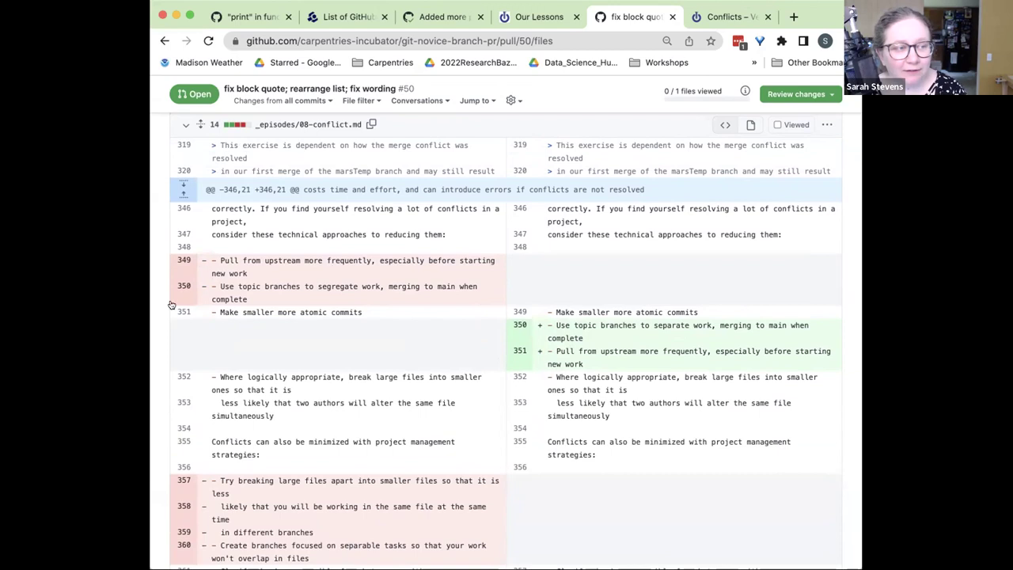
double_click(686, 322)
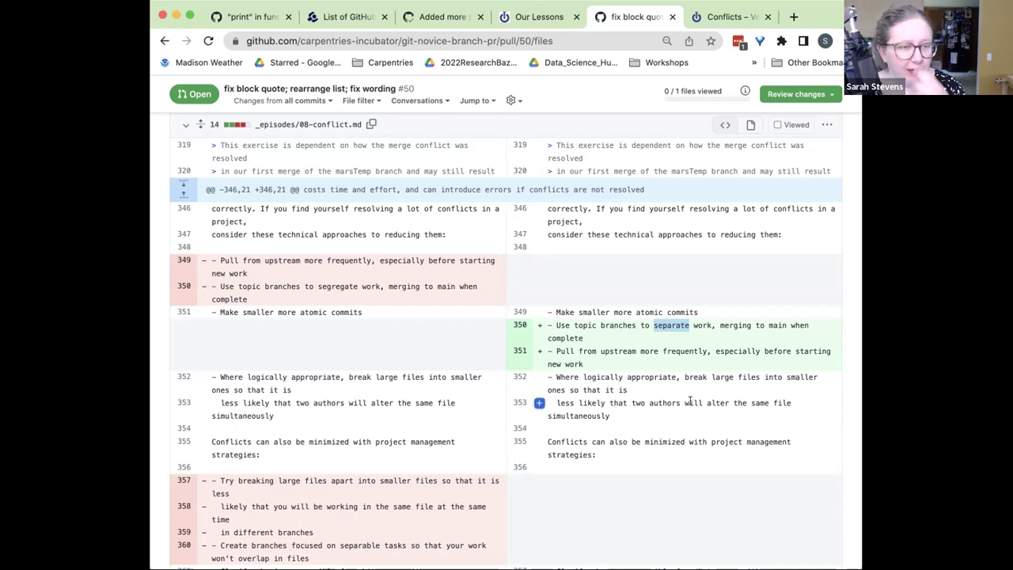
scroll(685, 398, down, 1)
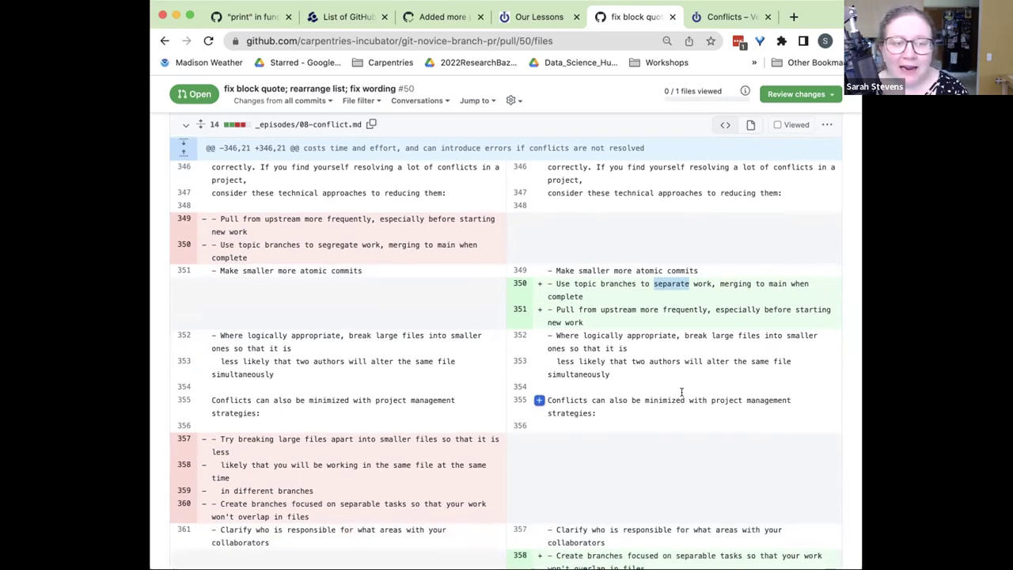
scroll(682, 392, up, 2)
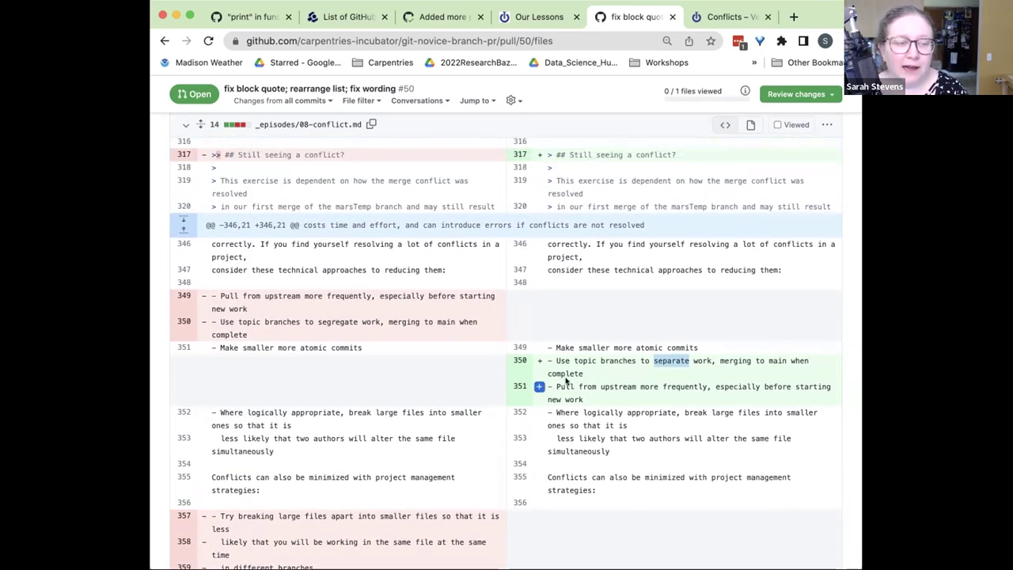
scroll(502, 363, up, 5)
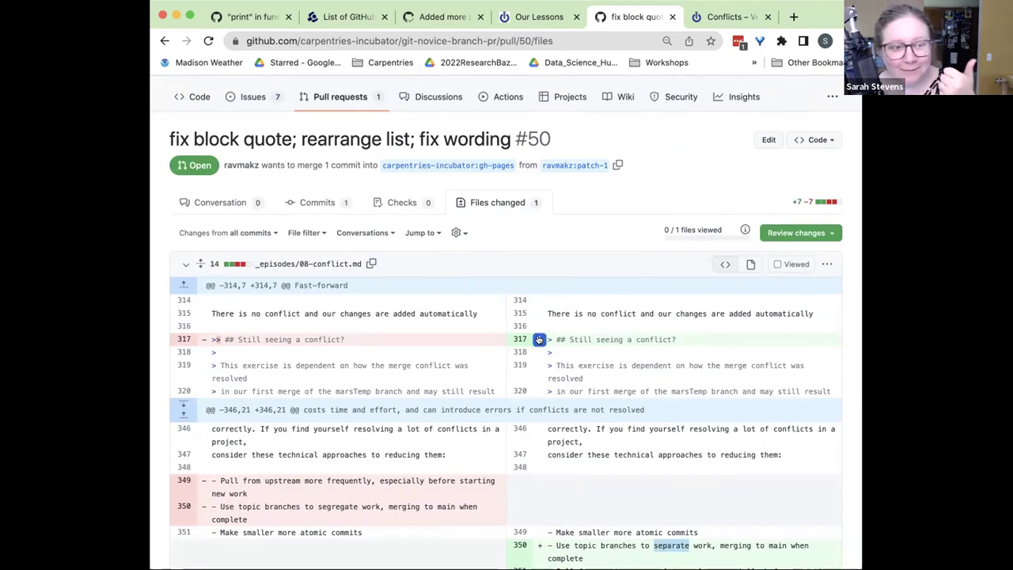
Step: Draft the comment "This line needs a capital c" on new line 317, the "Still seeing a conflict?" heading, and discard it
click(539, 338)
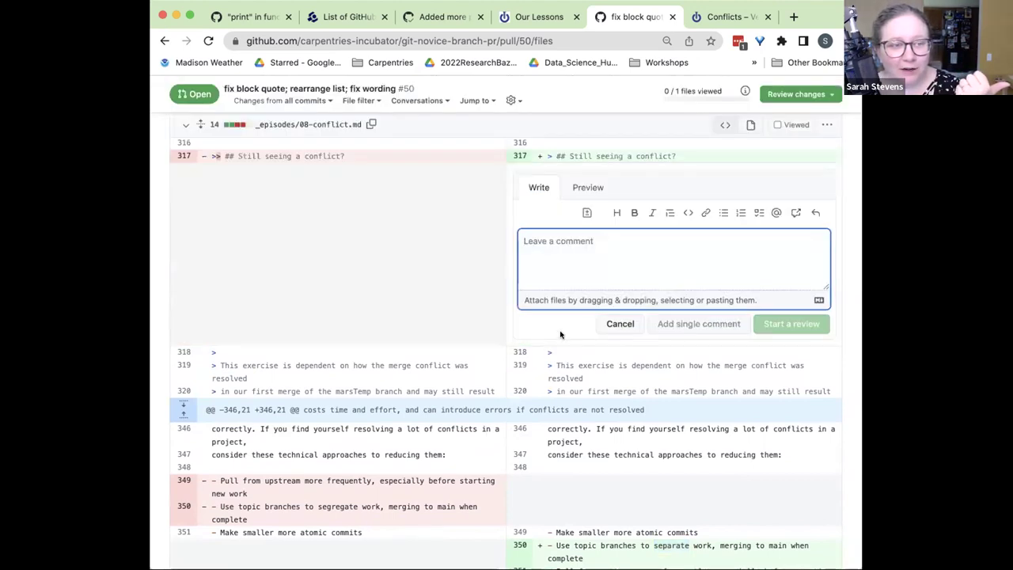
text(This )
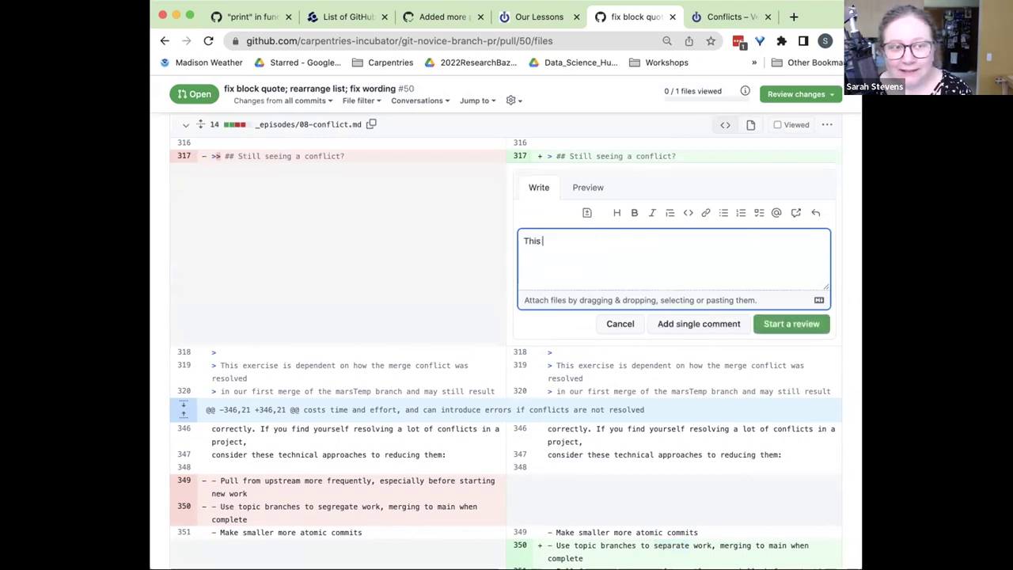
text(line needs a capital c)
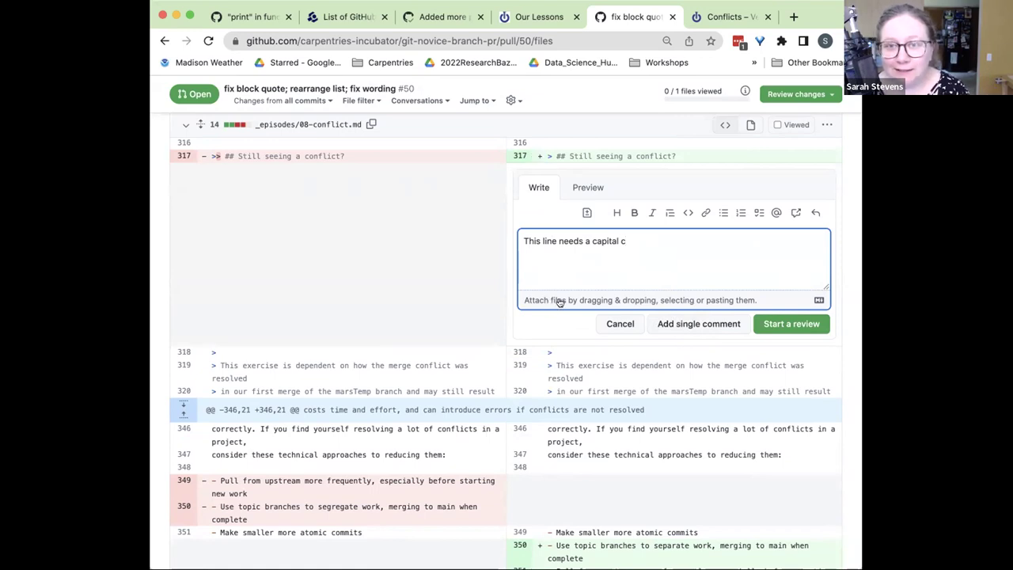
click(616, 319)
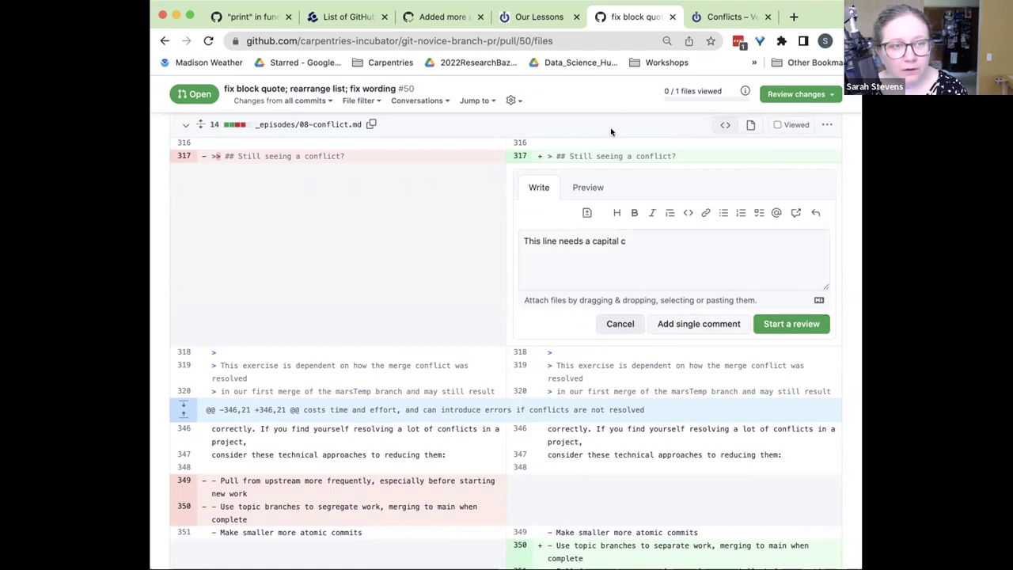
Step: Begin an overall review comment that thanks the pull request's author with an @-mention and says "This is a really helpful change!"
scroll(610, 129, up, 2)
scroll(609, 360, down, 1)
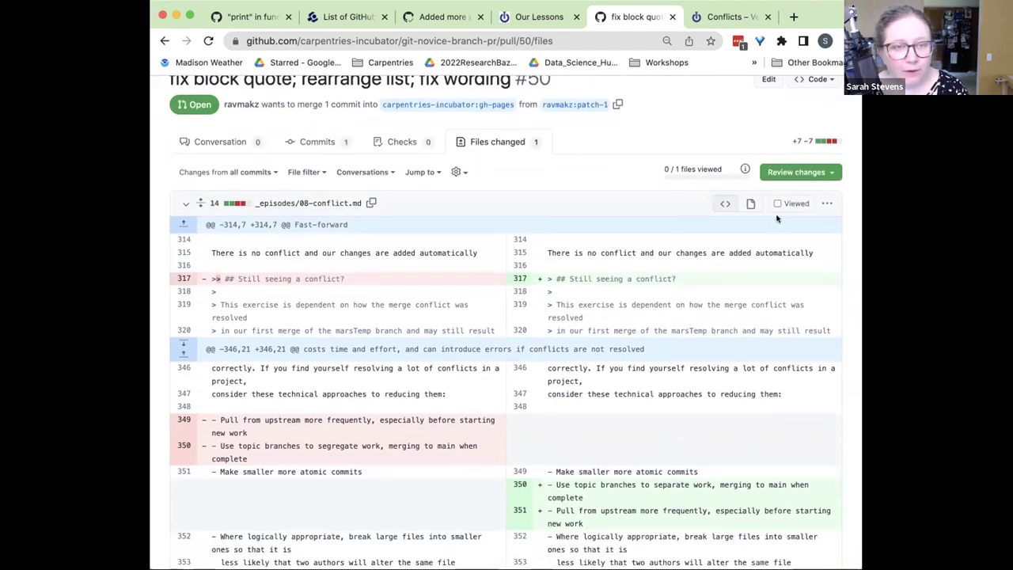
click(784, 172)
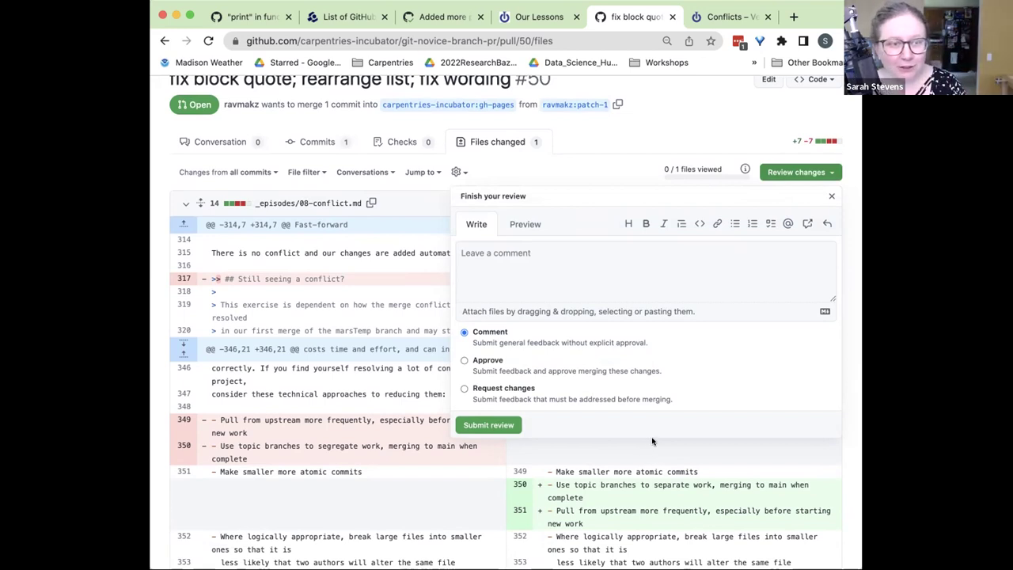
click(529, 257)
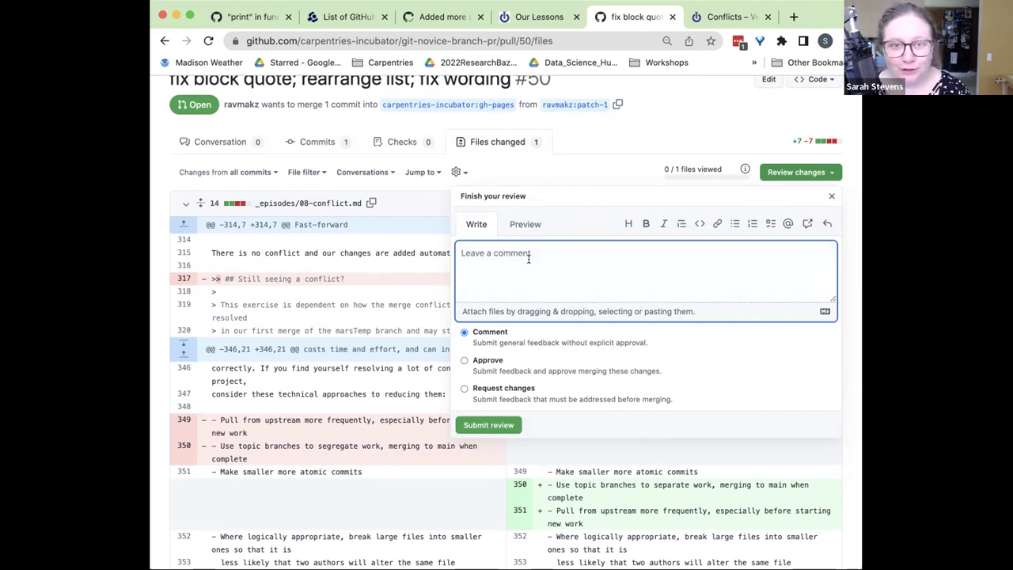
text(Thanks)
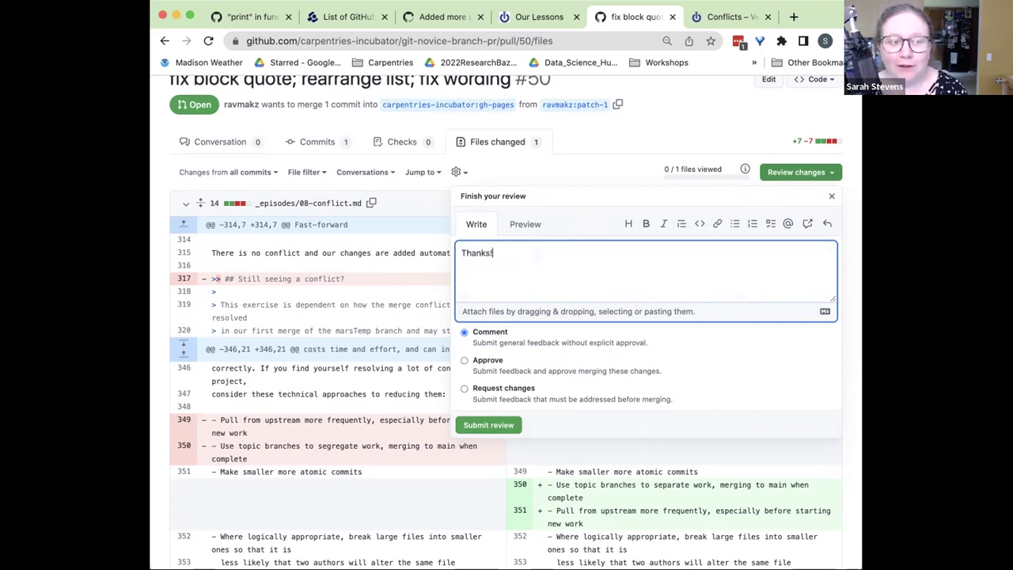
text( @)
key(Return)
text(!)
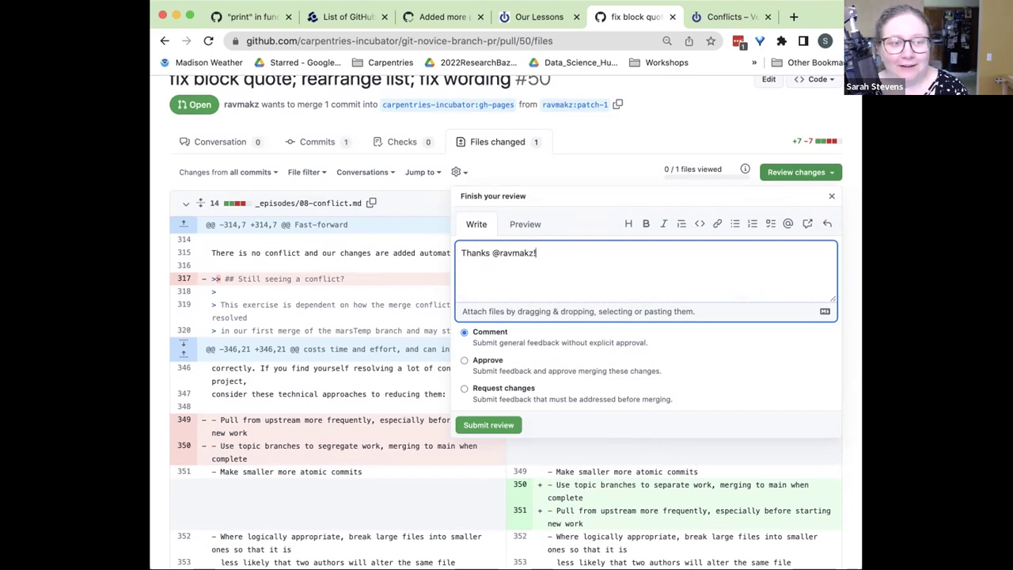
text(  This is a rea)
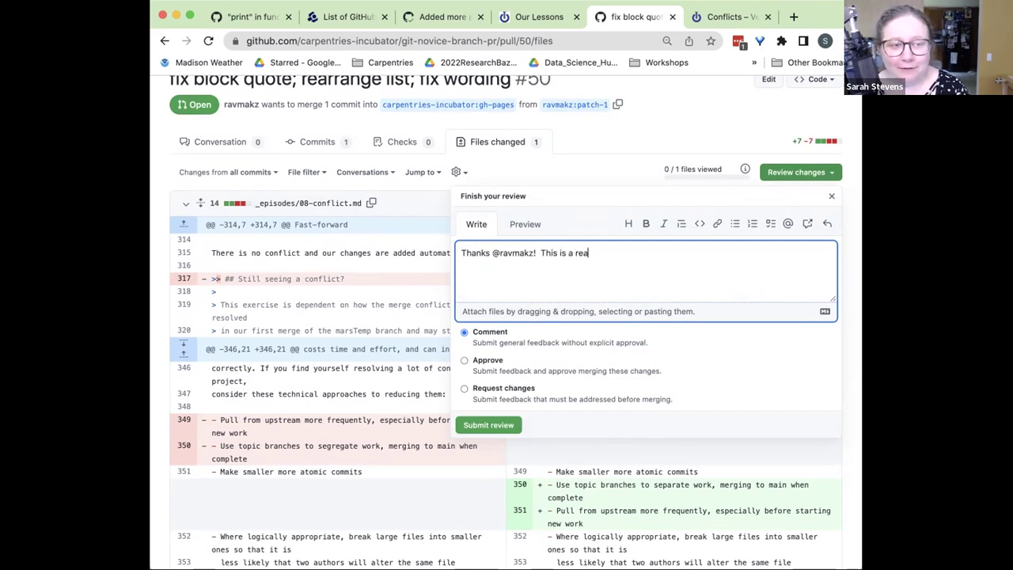
text(lly helpful change!)
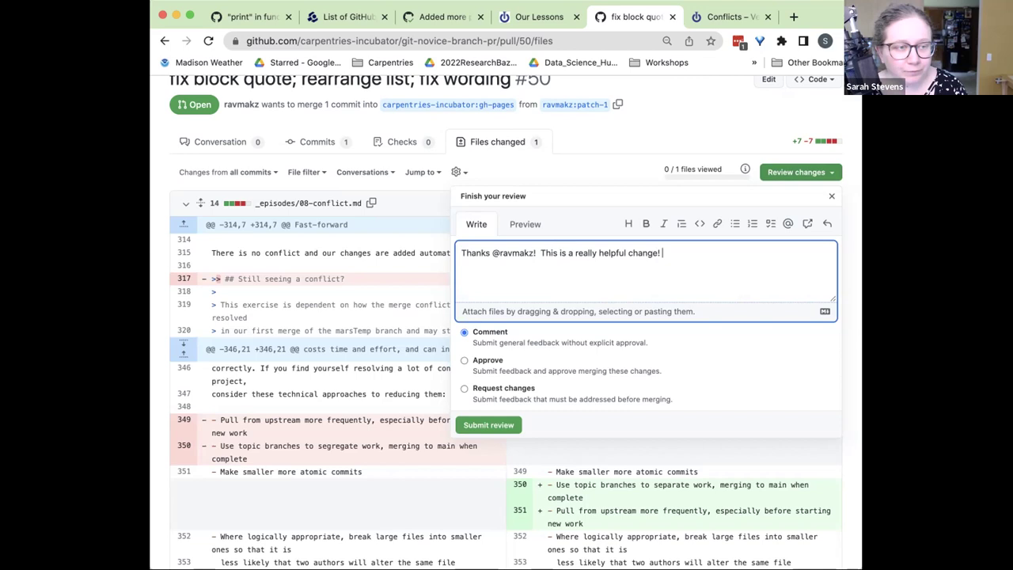
Step: Add a new paragraph to the review comment: "One recommendation I have for this suggest is that the list be ordered as it was originally."
text(One)
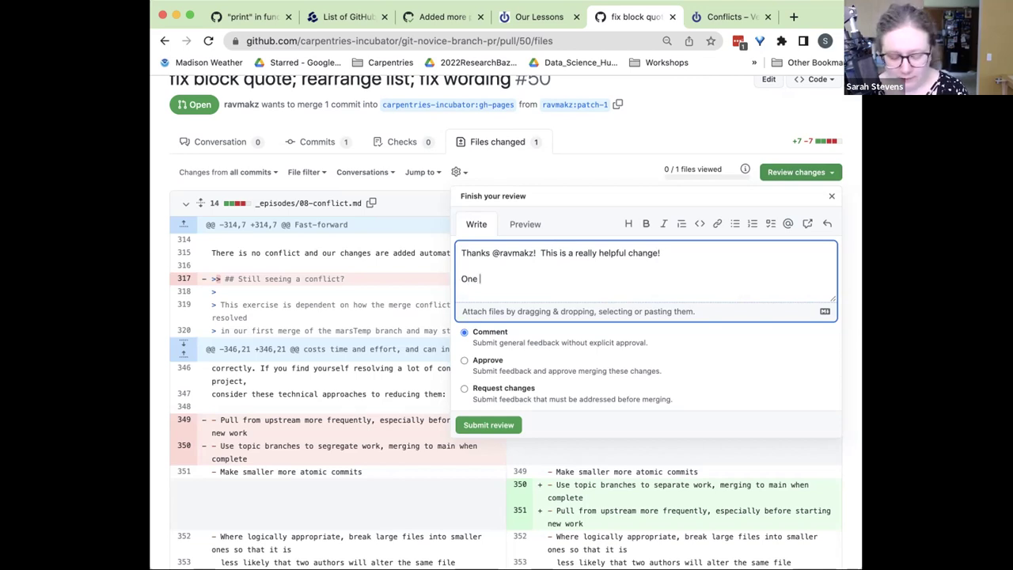
text( reco)
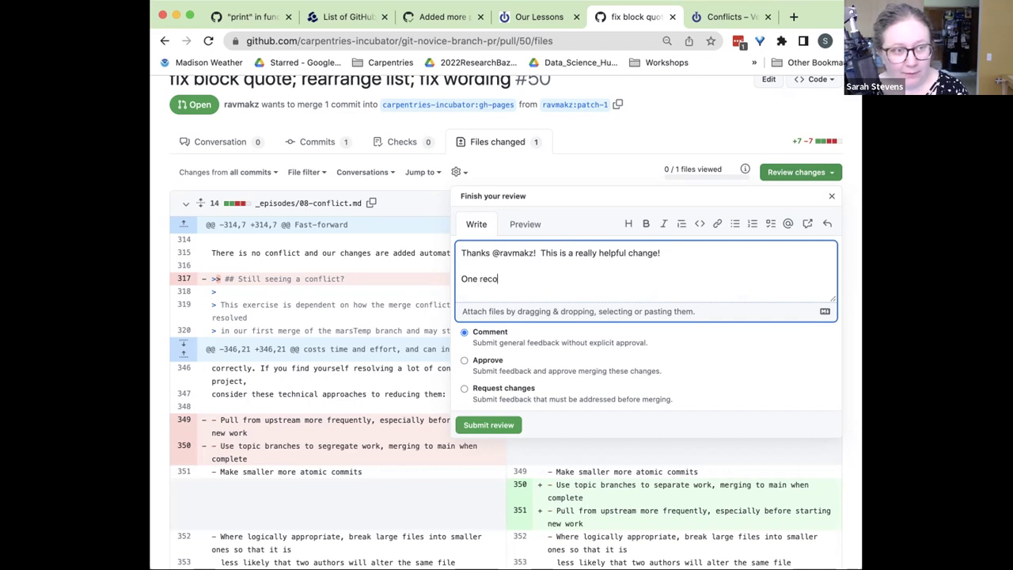
text(mmendation )
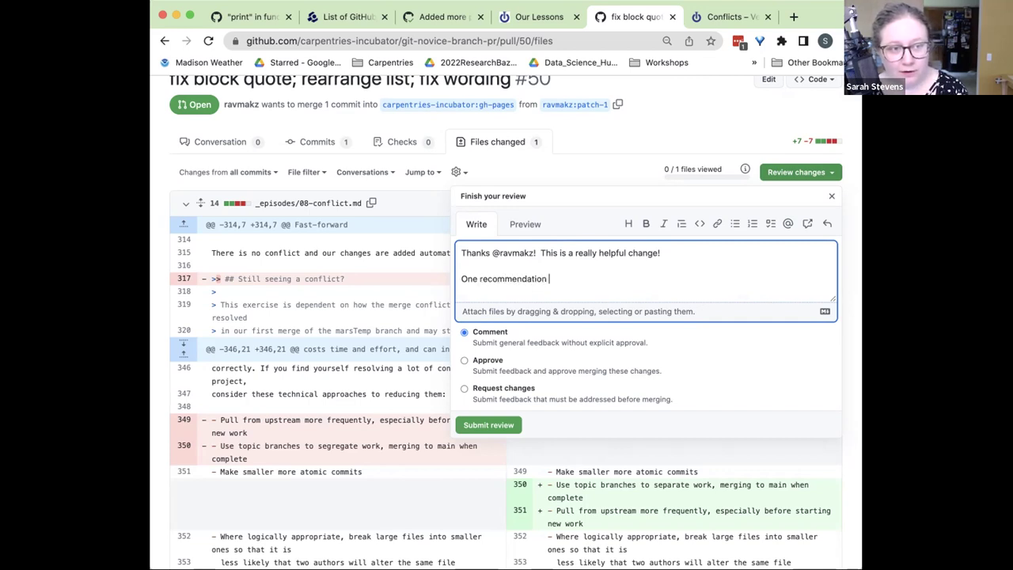
text(I have for this )
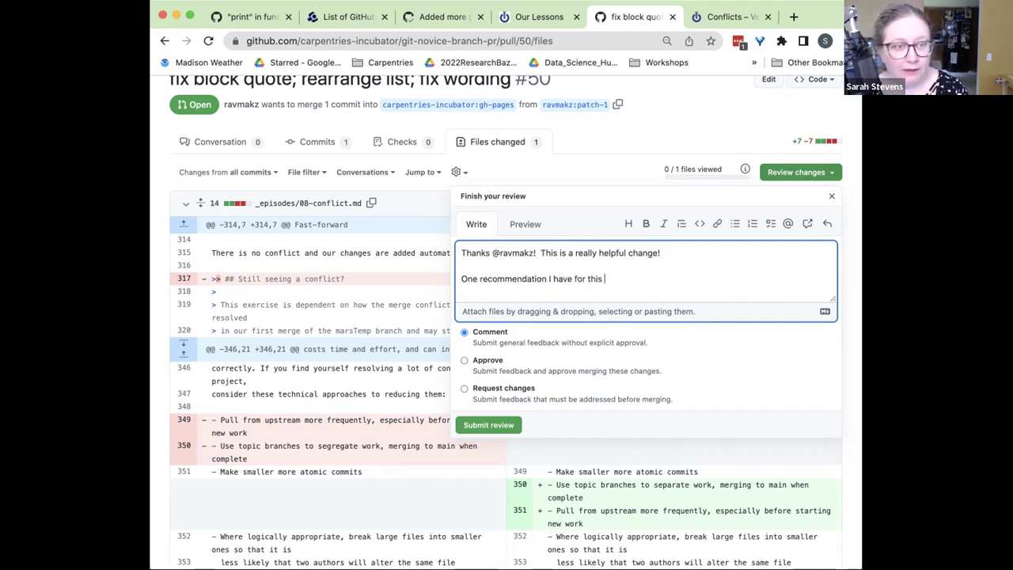
text(sugg)
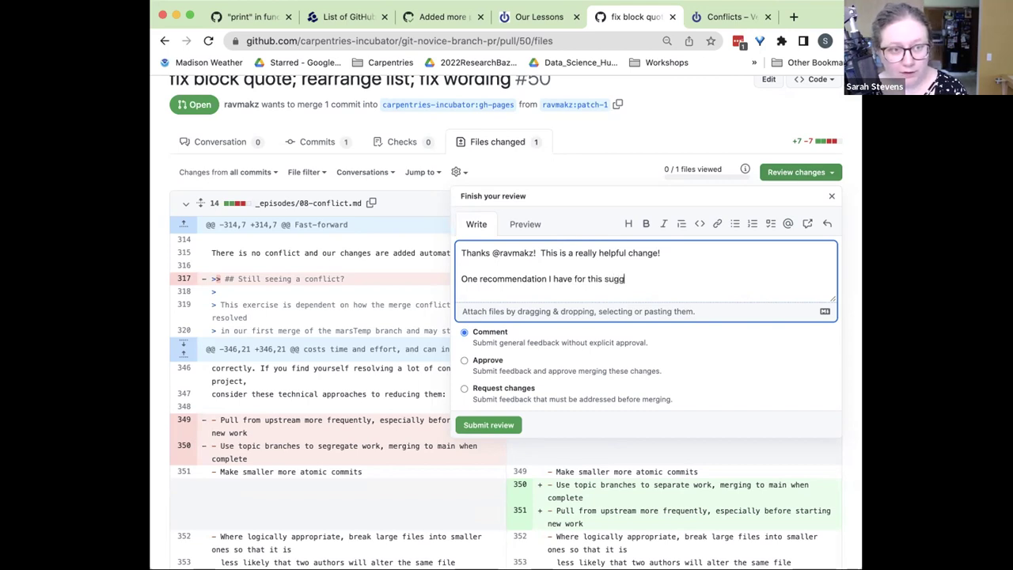
text(est is that the list be ordered as it was originally.  The ap)
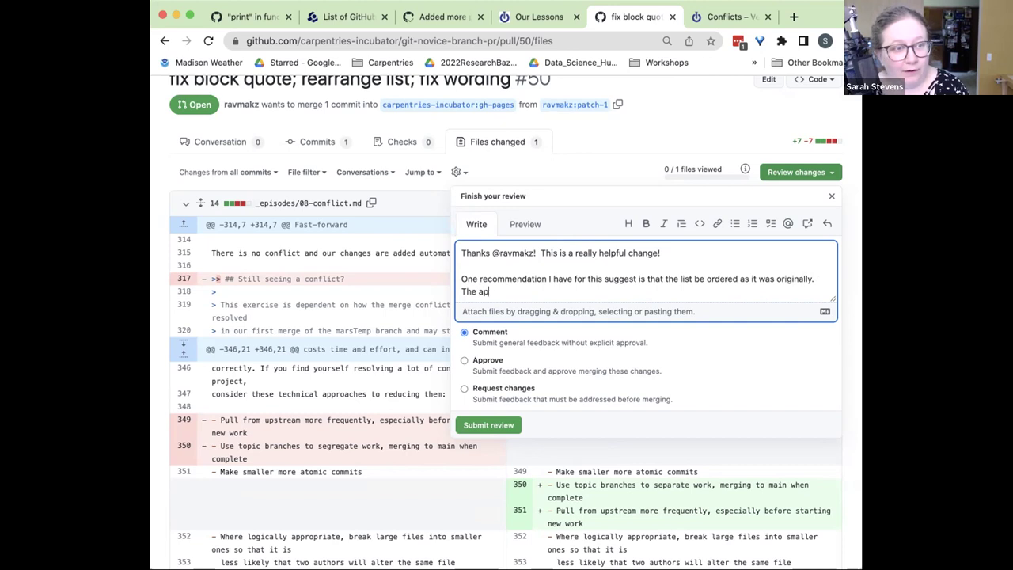
Step: Continue the review comment with "The alphabetizing is nice", correcting the spelling of "alphabetizing"
key(BackSpace)
text(lpah)
key(BackSpace)
key(BackSpace)
text(hab)
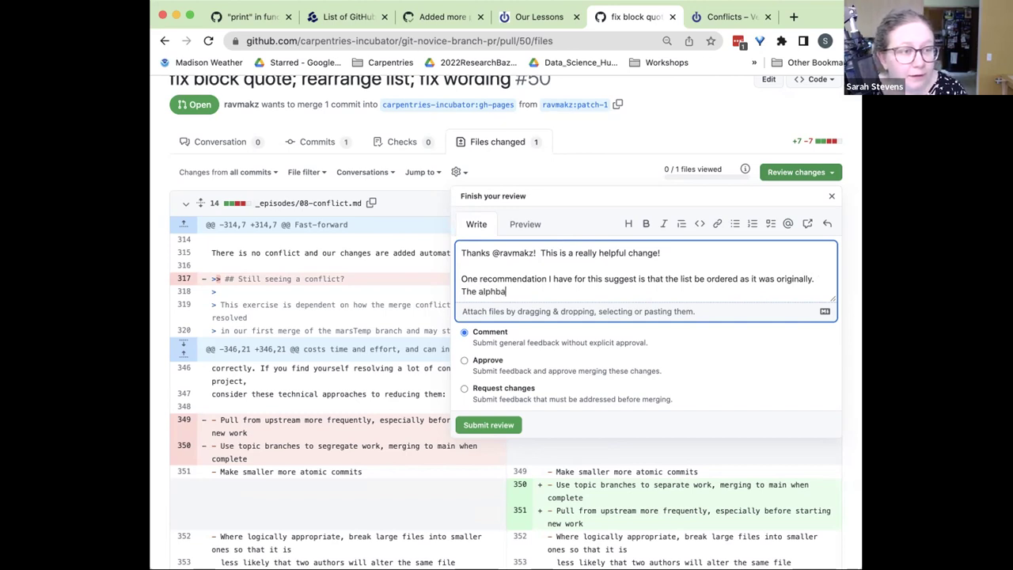
key(BackSpace)
key(BackSpace)
text(betizing is nice)
right_click(503, 288)
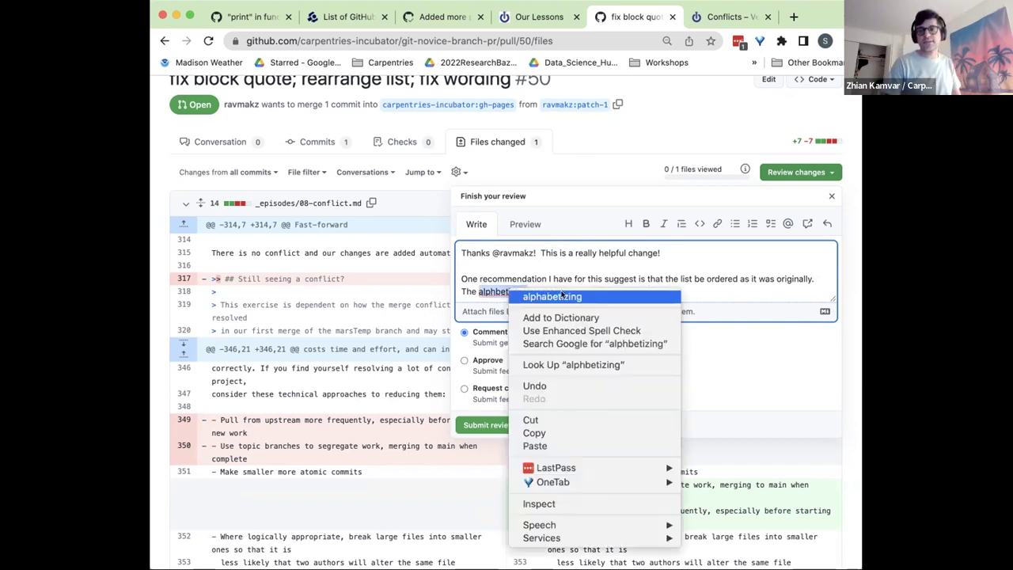
click(562, 296)
text(but)
text( we)
text( started with )
text(the)
key(BackSpace)
key(BackSpace)
key(BackSpace)
key(BackSpace)
key(BackSpace)
key(BackSpace)
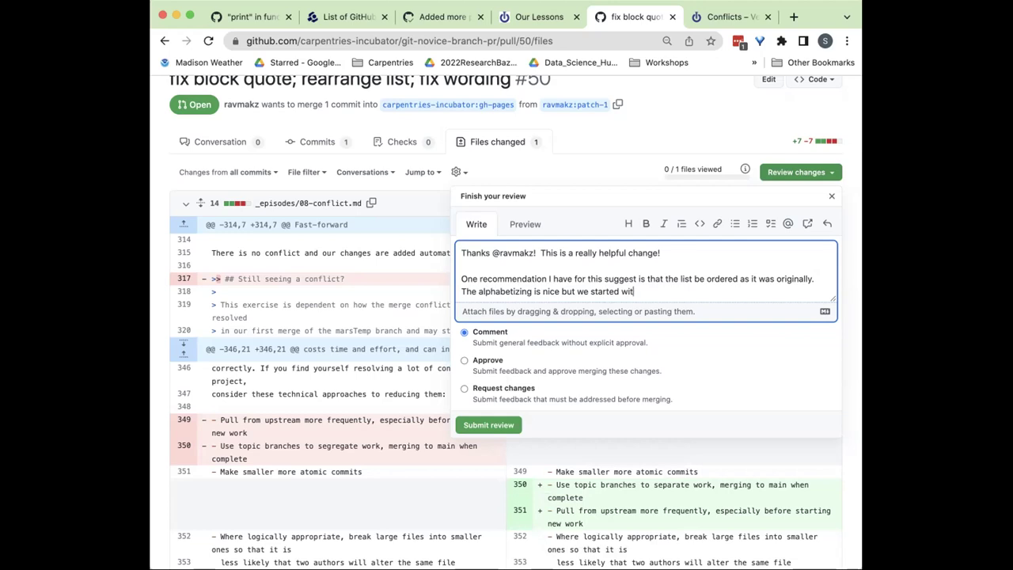
key(BackSpace)
key(BackSpace)
key(BackSpace)
key(BackSpace)
key(BackSpace)
key(BackSpace)
key(BackSpace)
key(BackSpace)
key(BackSpace)
key(BackSpace)
Step: Continue the review comment's alphabetizing sentence with "and the recommendations are listed in order of priority for learners."
text(and the recommendation is)
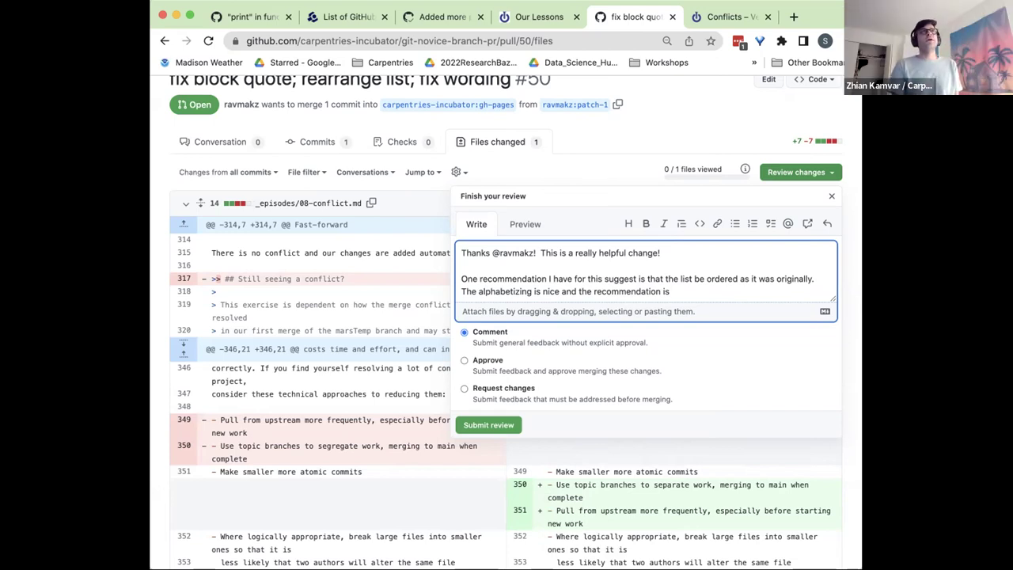
key(BackSpace)
key(BackSpace)
key(BackSpace)
text(s are li)
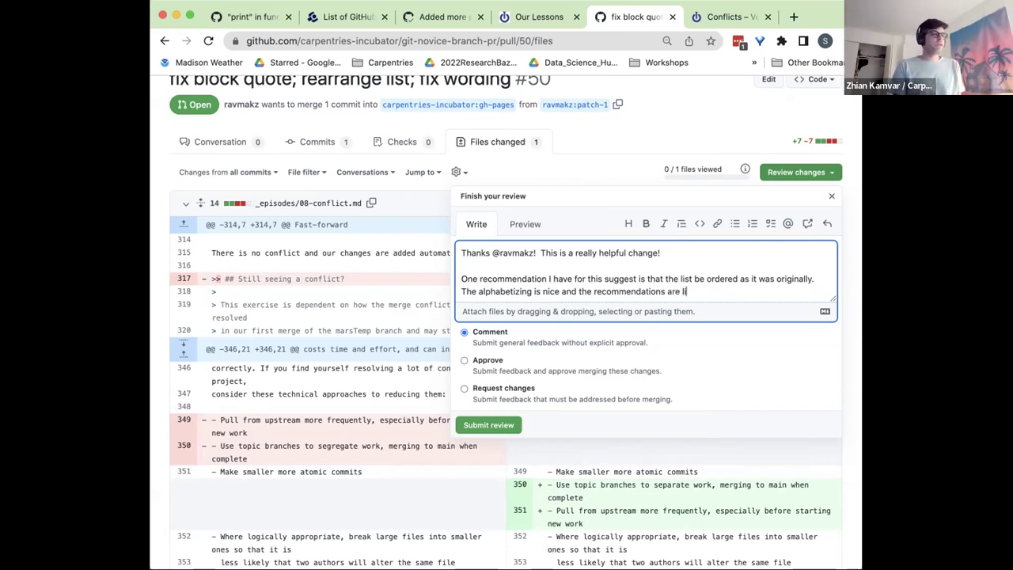
text(sted in ord)
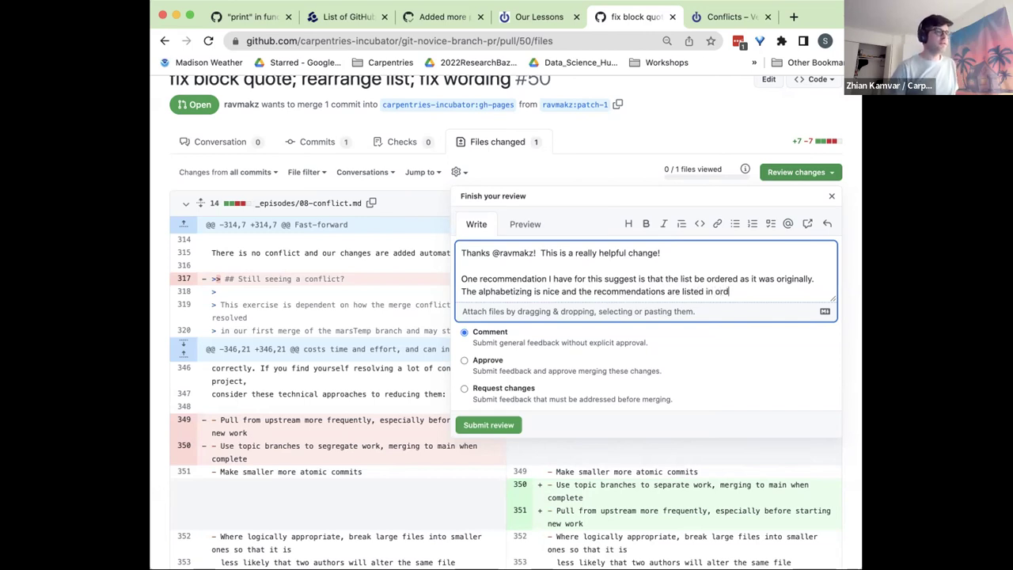
text(er of priority for lern)
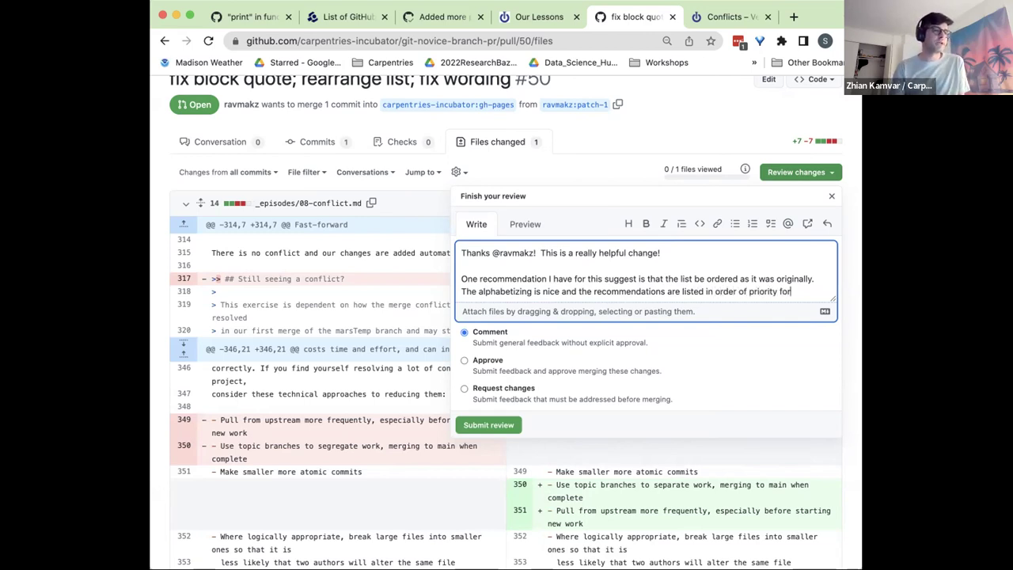
key(BackSpace)
text(arn)
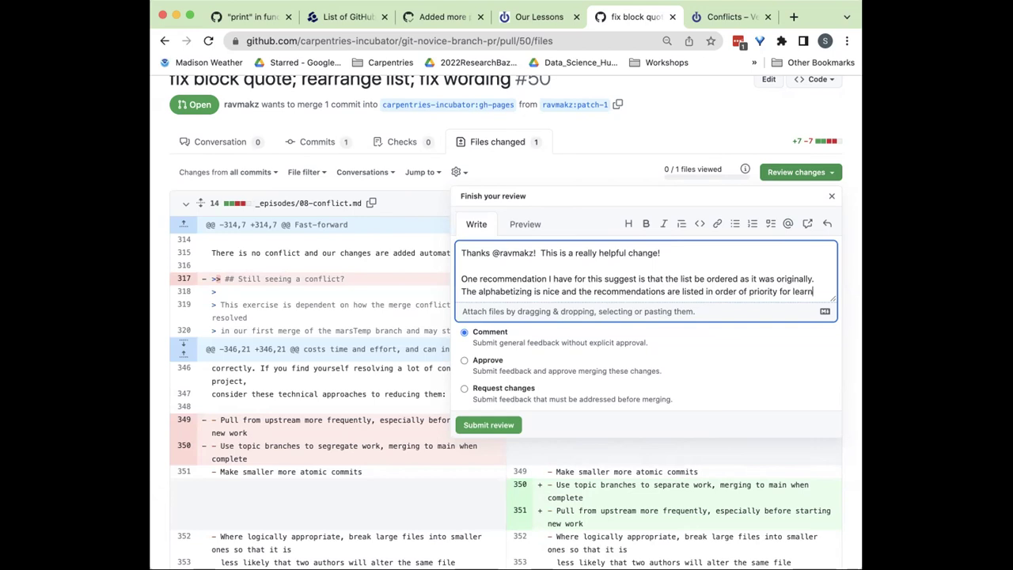
text(srn)
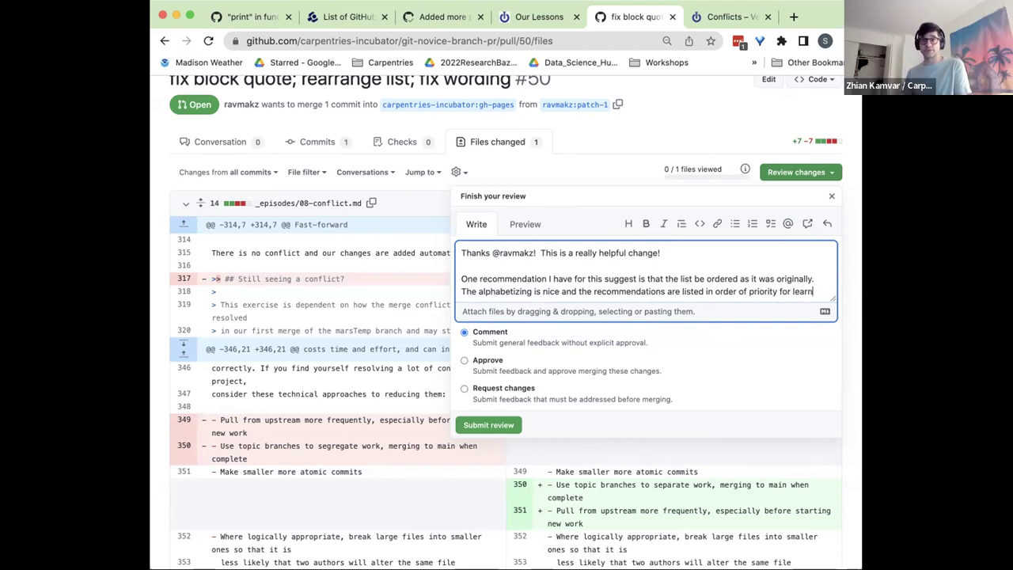
key(BackSpace)
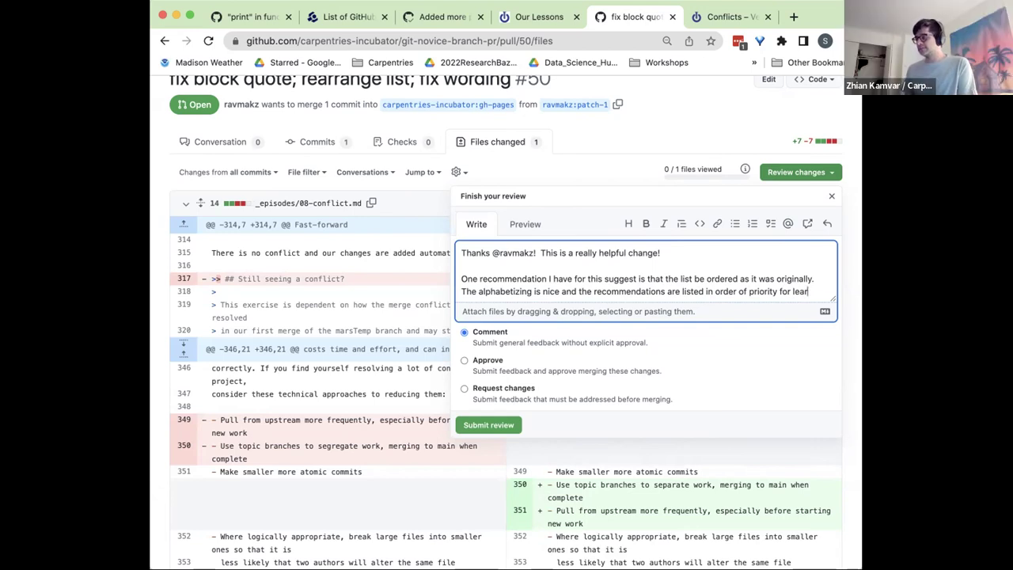
text(ners.)
key(Return)
text(You can)
key(BackSpace)
key(BackSpace)
key(BackSpace)
key(BackSpace)
key(BackSpace)
key(BackSpace)
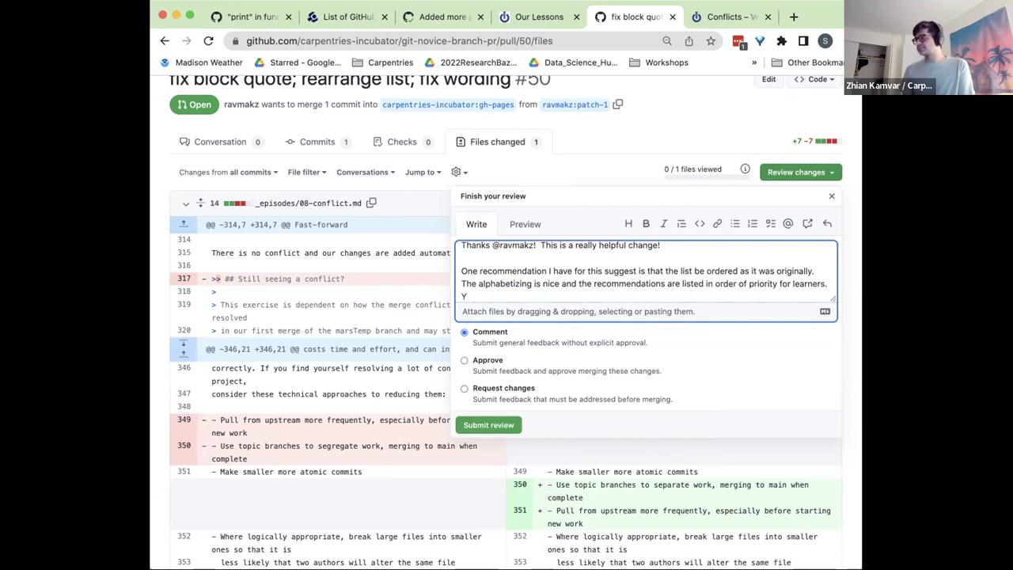
key(BackSpace)
key(BackSpace)
Step: Finish the review comment with "Can you re-order them and I'll merge the other changes in?"
key(Return)
text(Can )
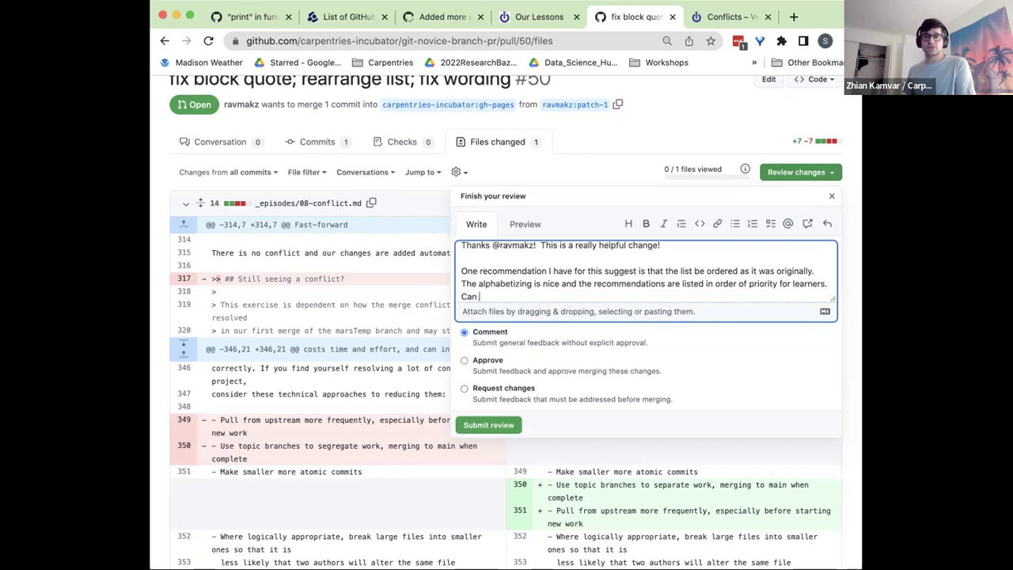
text(you re)
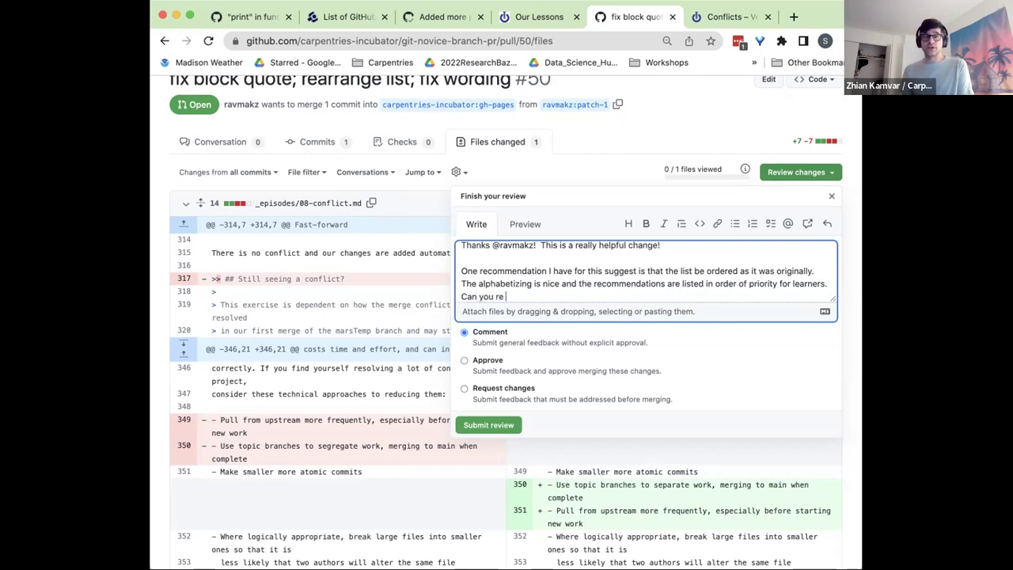
text( order)
key(BackSpace)
key(BackSpace)
key(BackSpace)
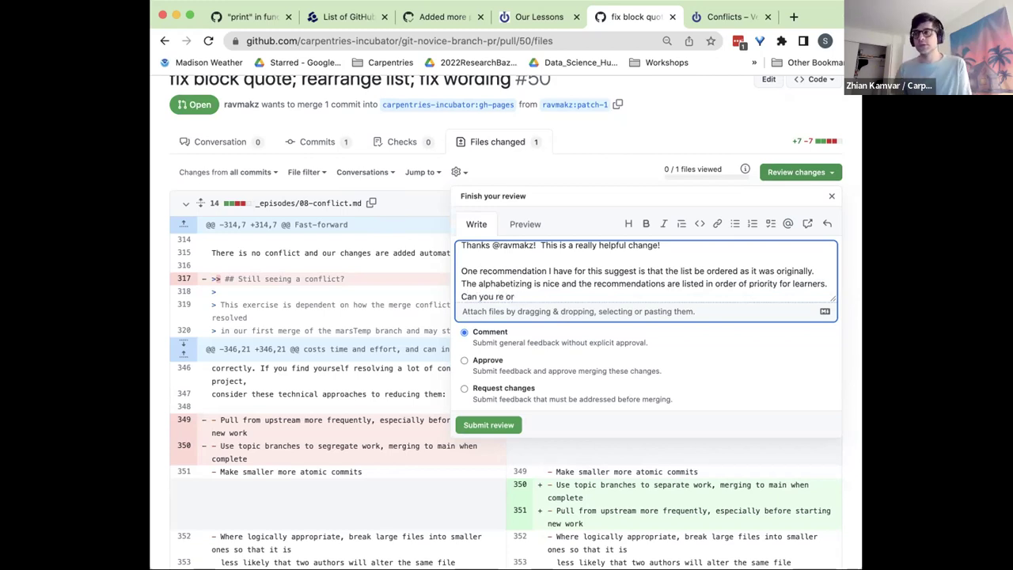
text(-order them)
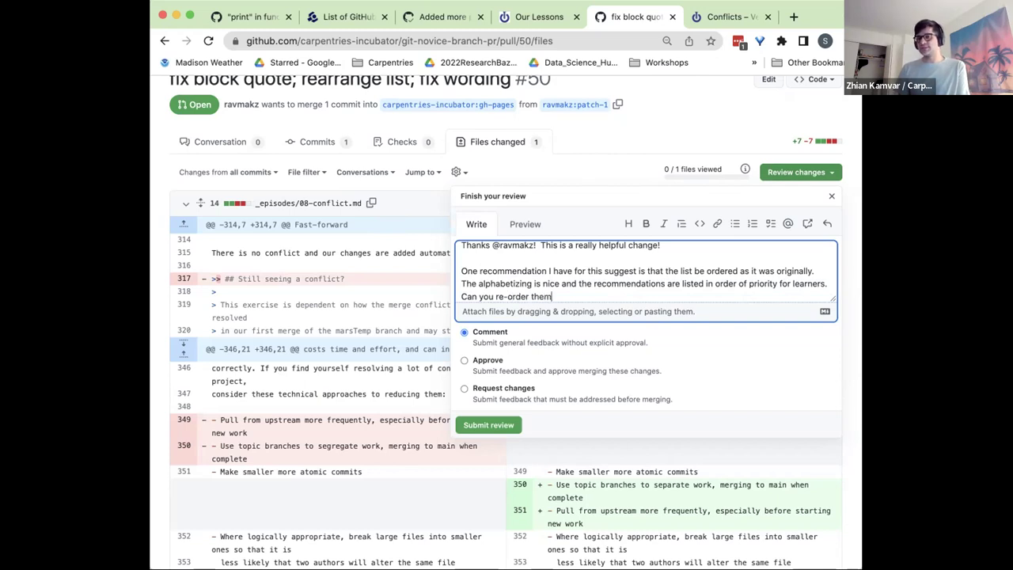
text( and I'll mer)
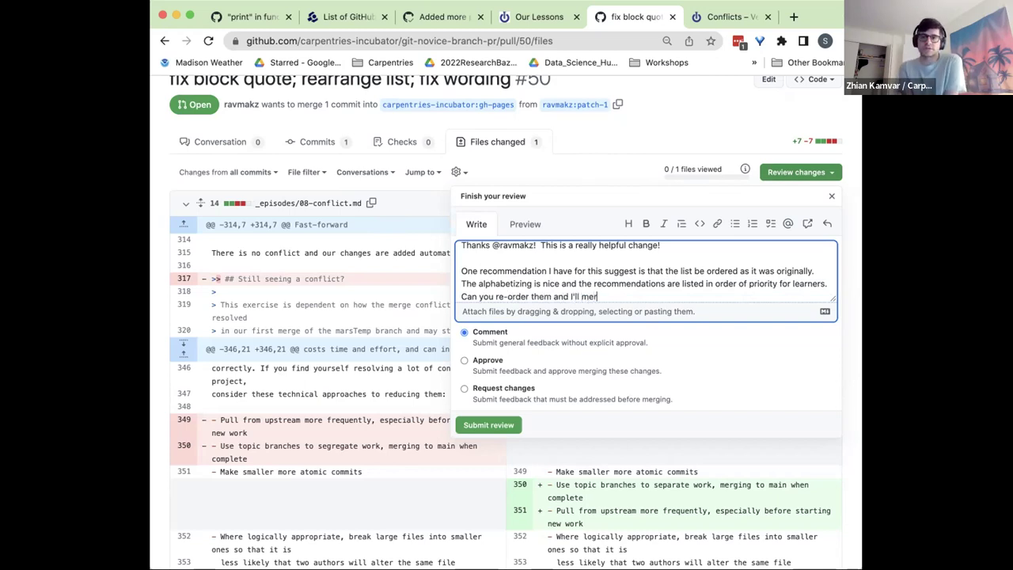
text(ge the other changes in?)
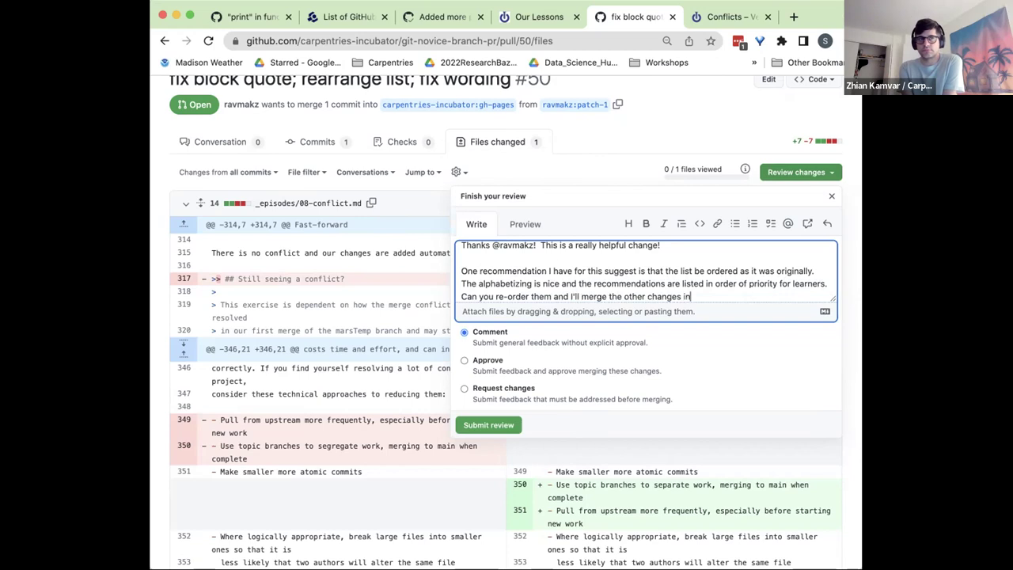
Step: Submit the pull request review as a general comment and return to the beginning of the conversation
click(496, 425)
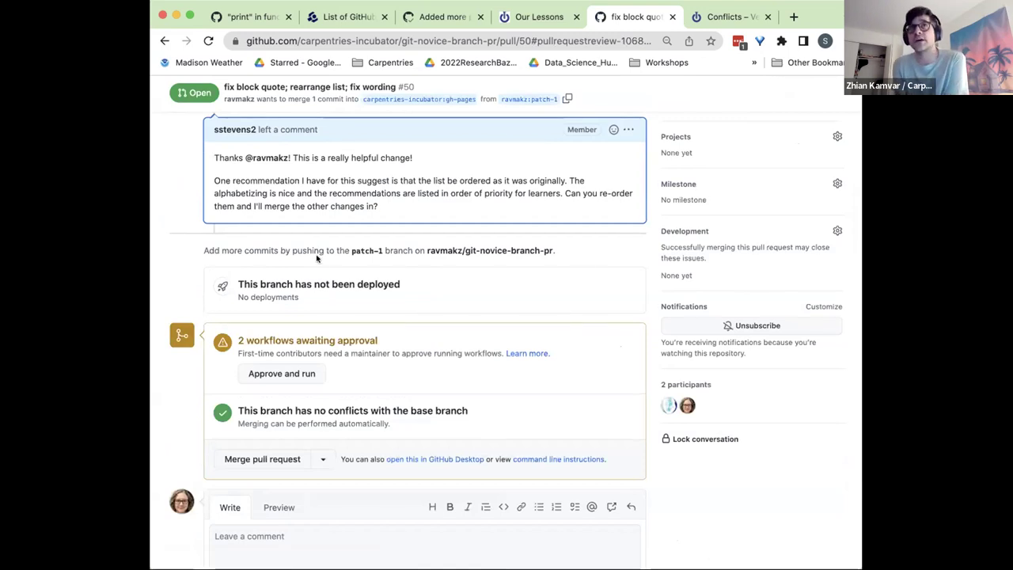
scroll(384, 280, up, 5)
scroll(379, 294, up, 1)
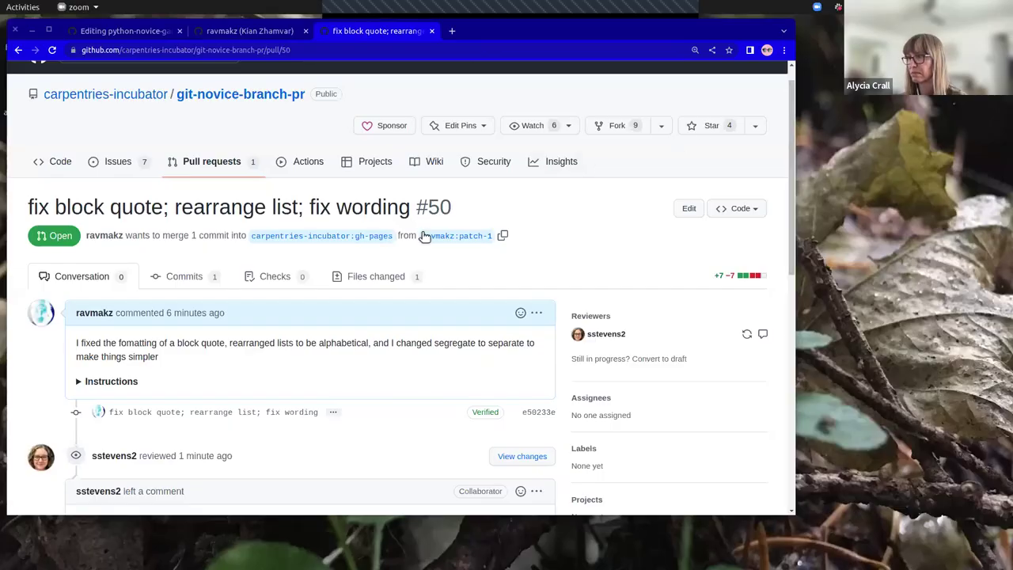
Step: As the contributor, read the maintainer's review comment on pull request #50 and examine the list changes in its file diff
scroll(422, 237, down, 3)
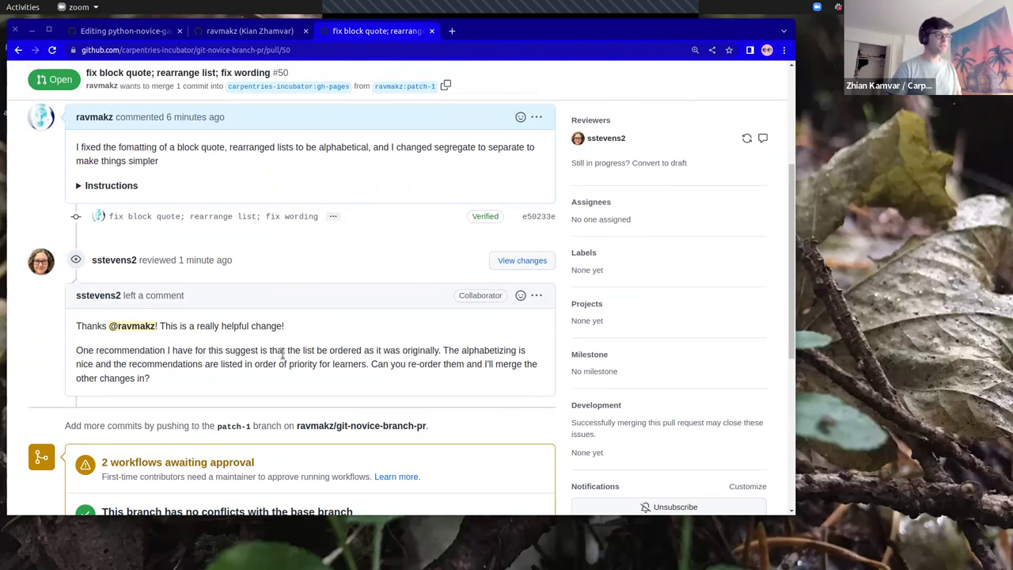
scroll(336, 355, up, 4)
scroll(338, 352, down, 1)
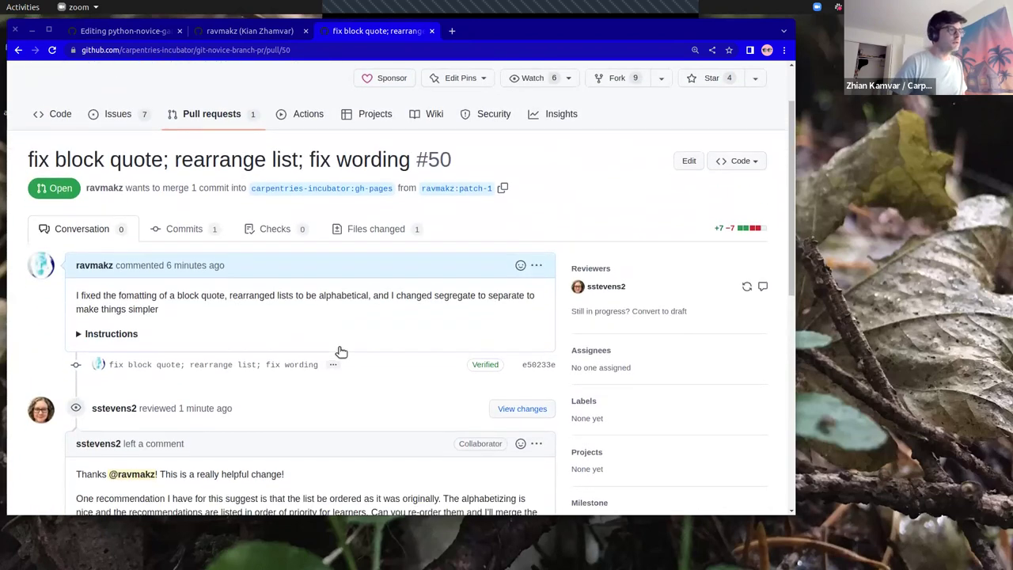
click(380, 197)
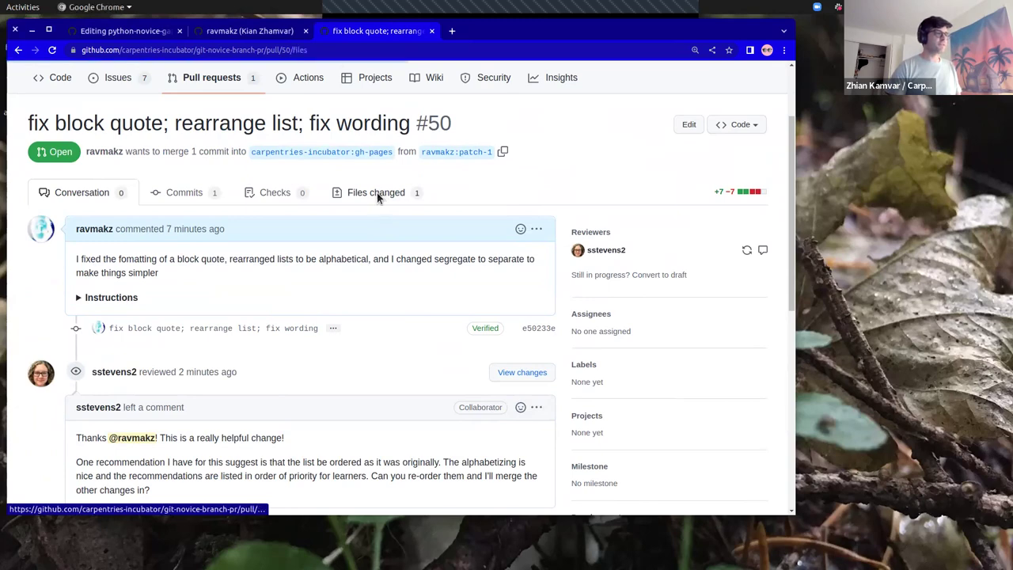
scroll(399, 198, down, 5)
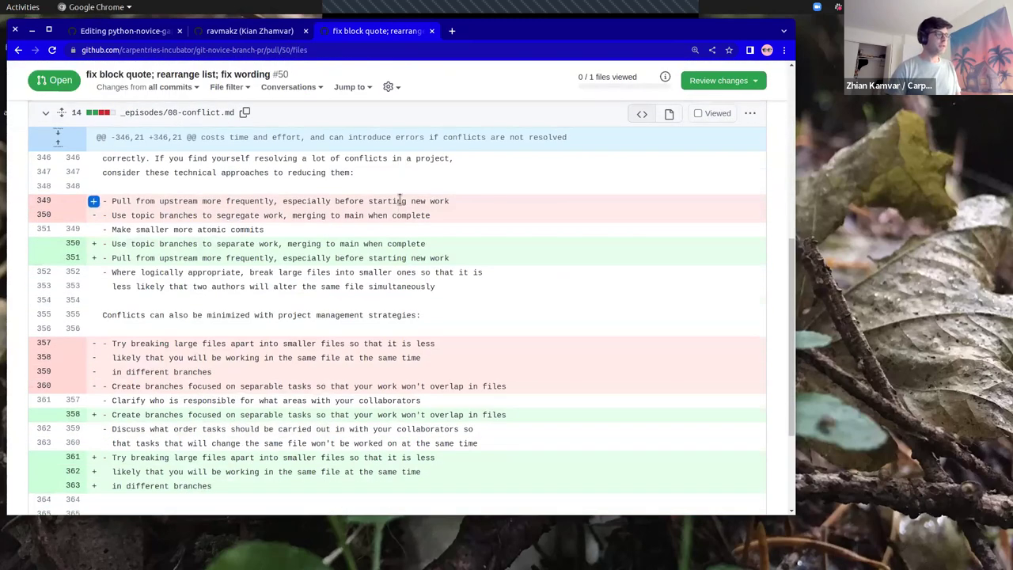
scroll(398, 198, down, 2)
scroll(398, 198, up, 10)
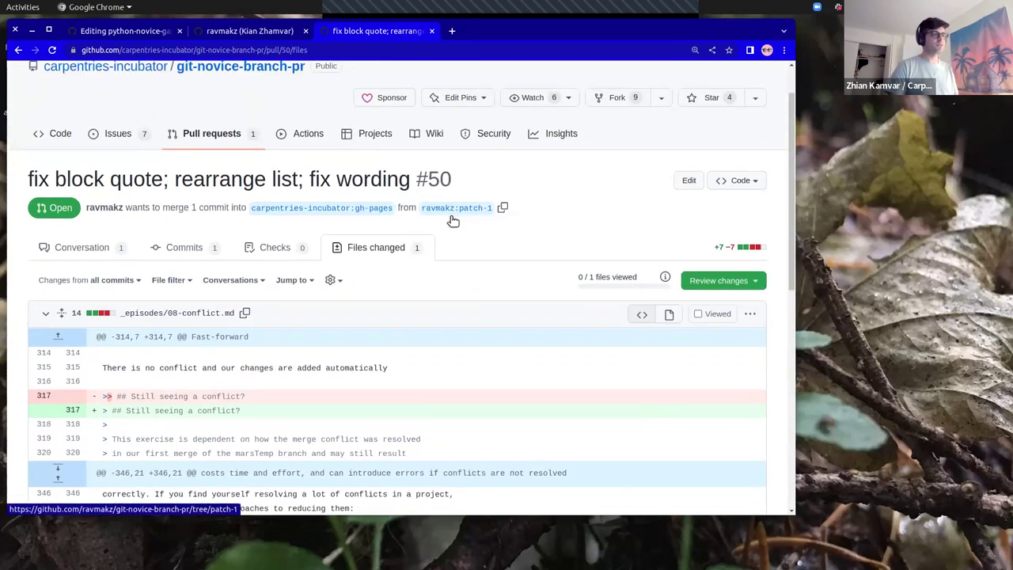
click(90, 247)
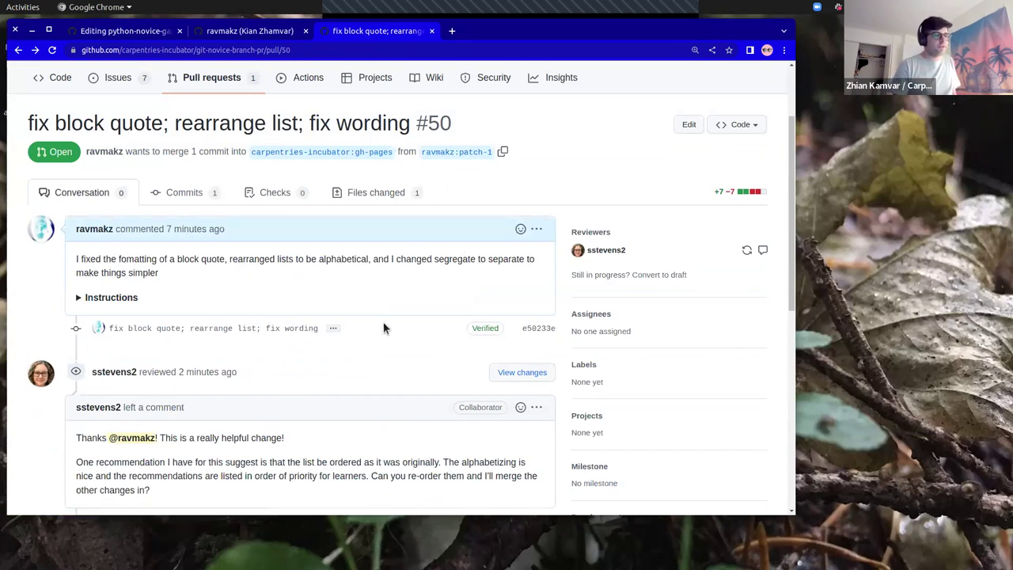
scroll(391, 323, down, 2)
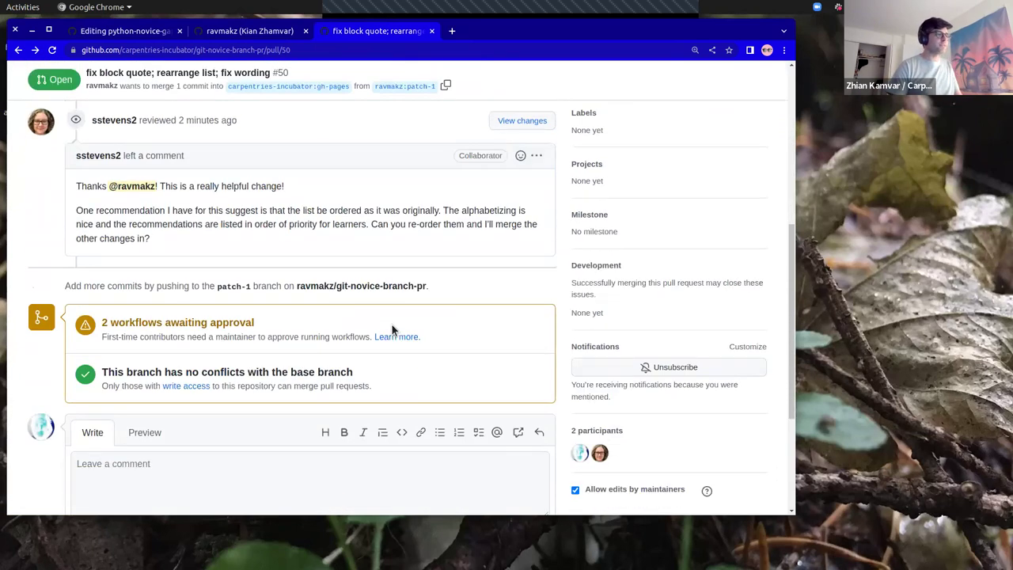
scroll(392, 330, up, 3)
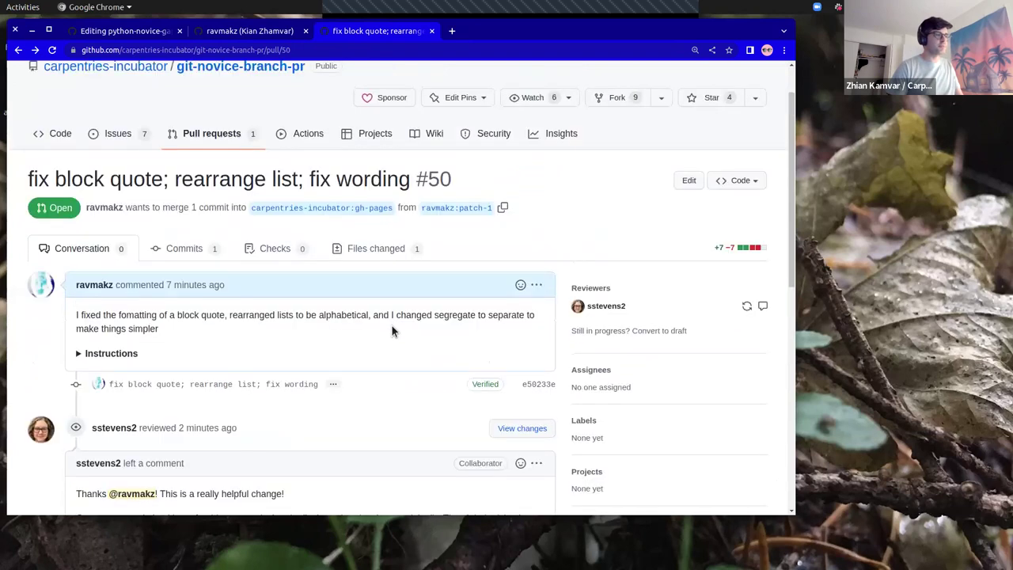
Step: Open 08-conflict.md for editing from the pull request's changed files and go to the two bulleted lists about reducing conflicts
click(384, 251)
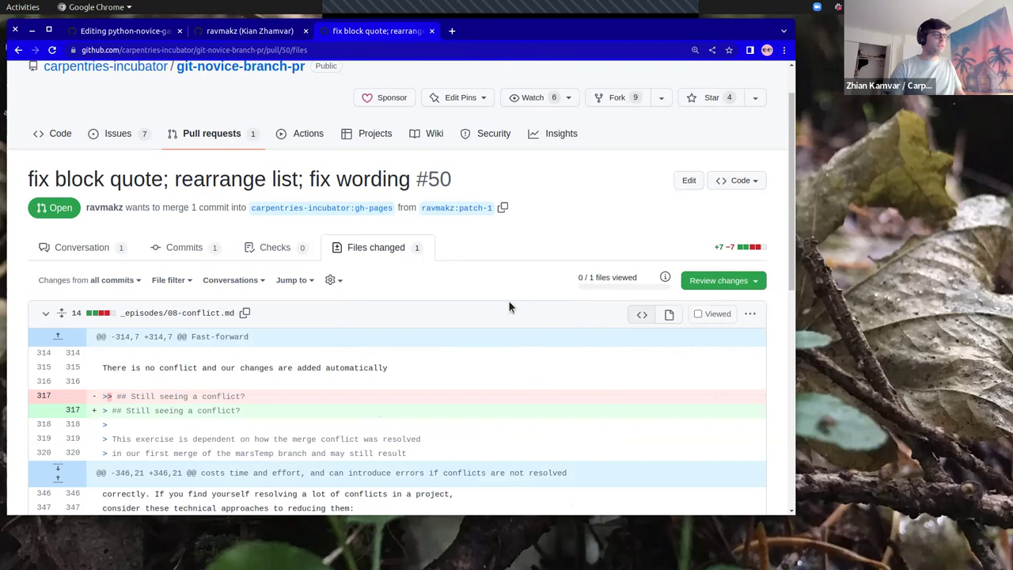
scroll(507, 302, down, 4)
scroll(507, 301, up, 1)
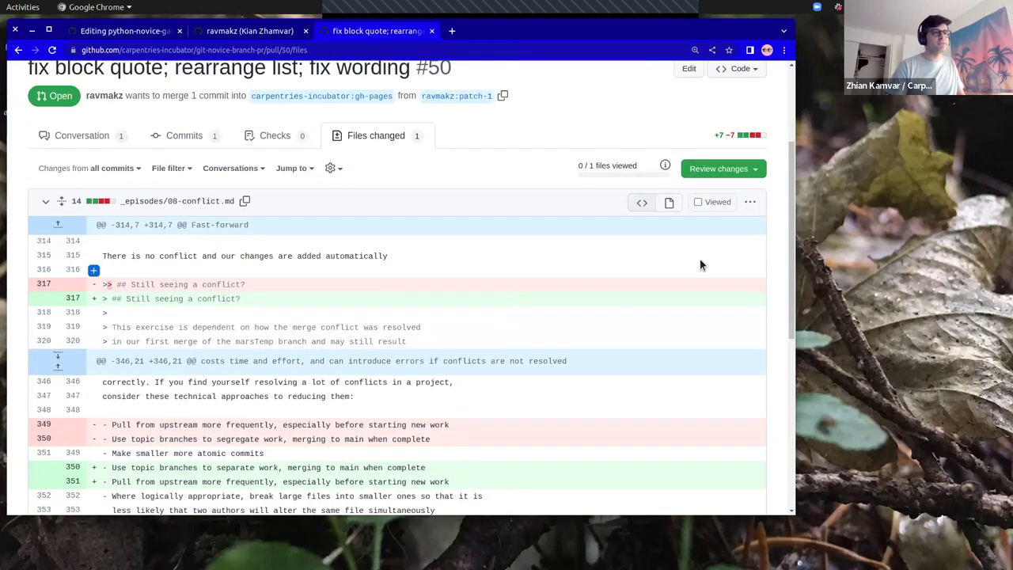
click(751, 204)
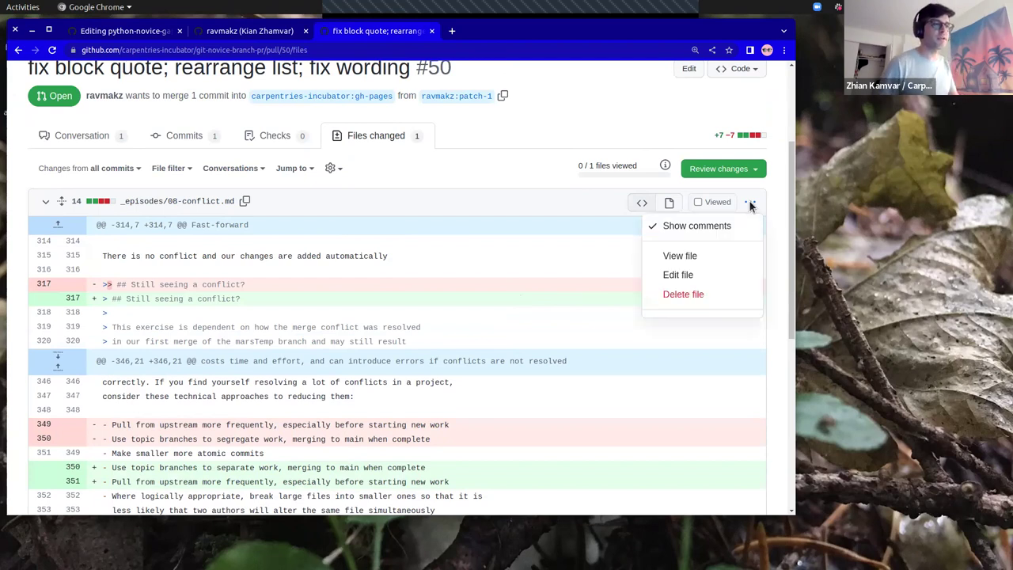
click(686, 274)
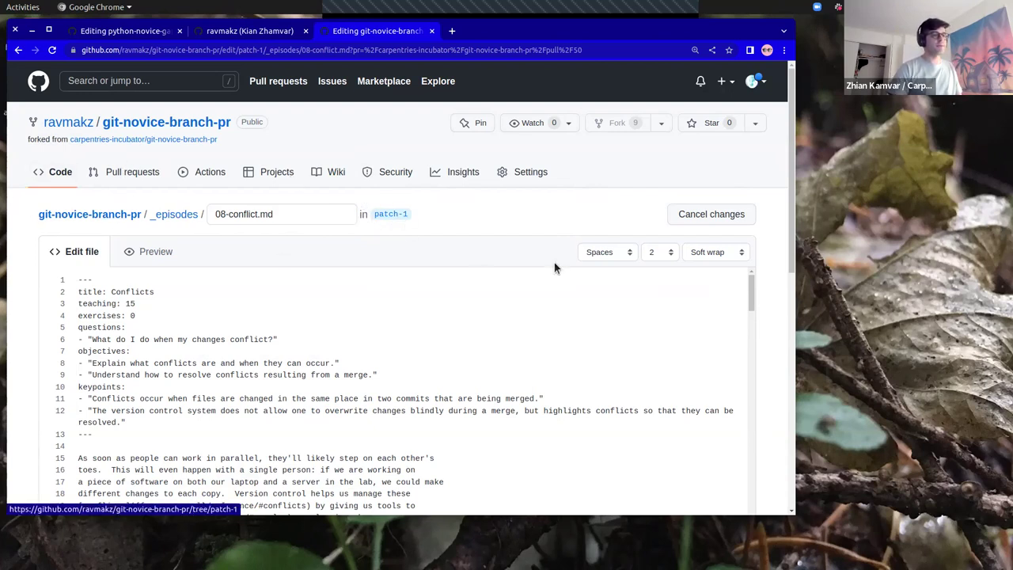
drag(784, 248, 811, 329)
drag(751, 115, 743, 389)
scroll(742, 419, down, 5)
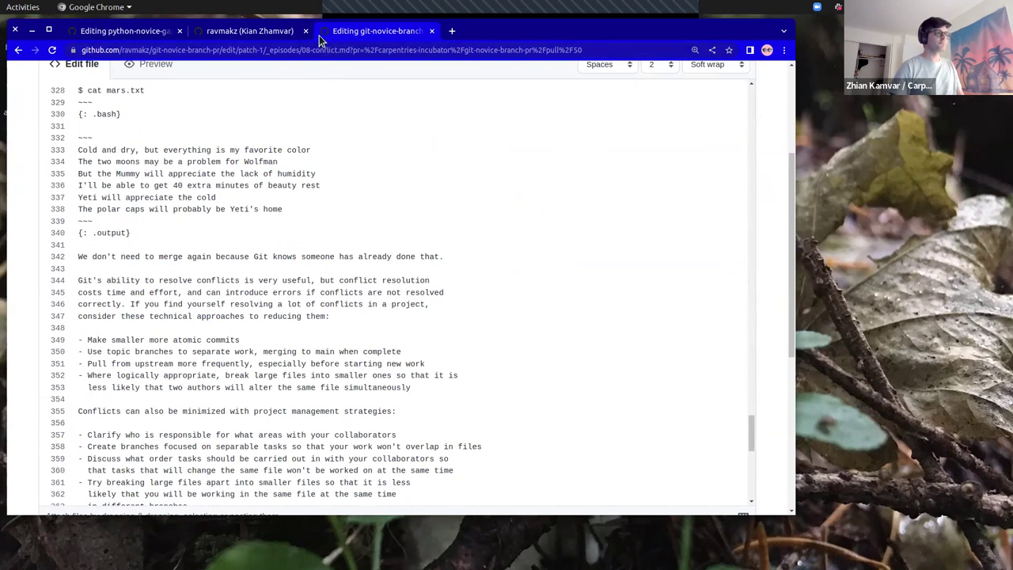
Step: Open the contributor's git-novice-branch-pr fork from the contribution activity on their profile
mouse_move(288, 33)
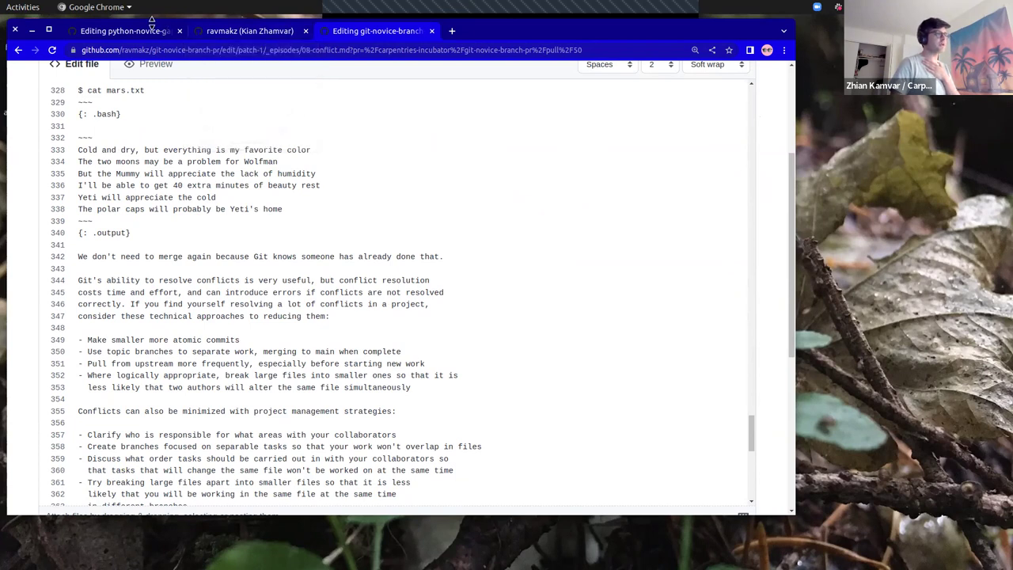
click(267, 37)
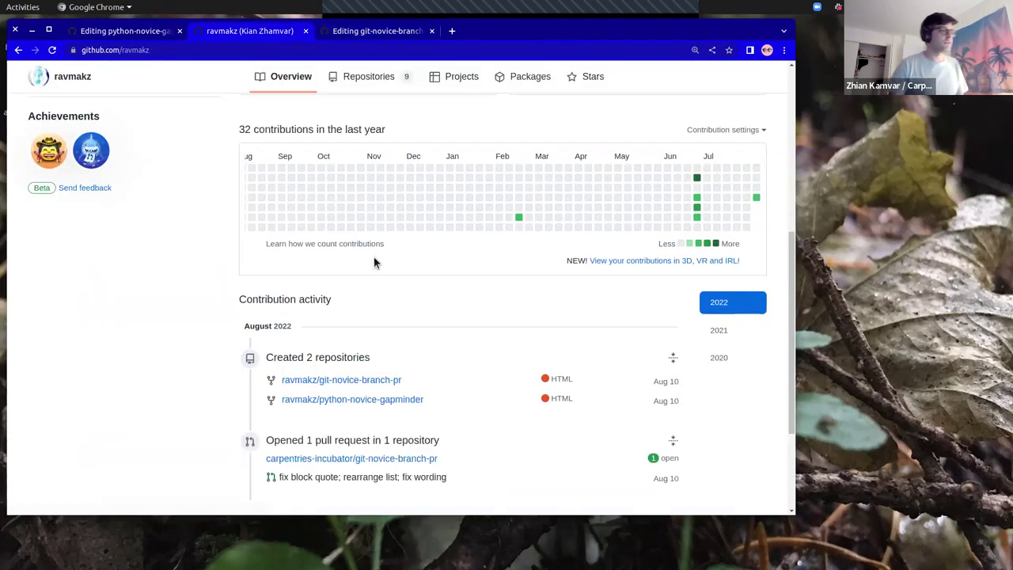
scroll(451, 157, up, 3)
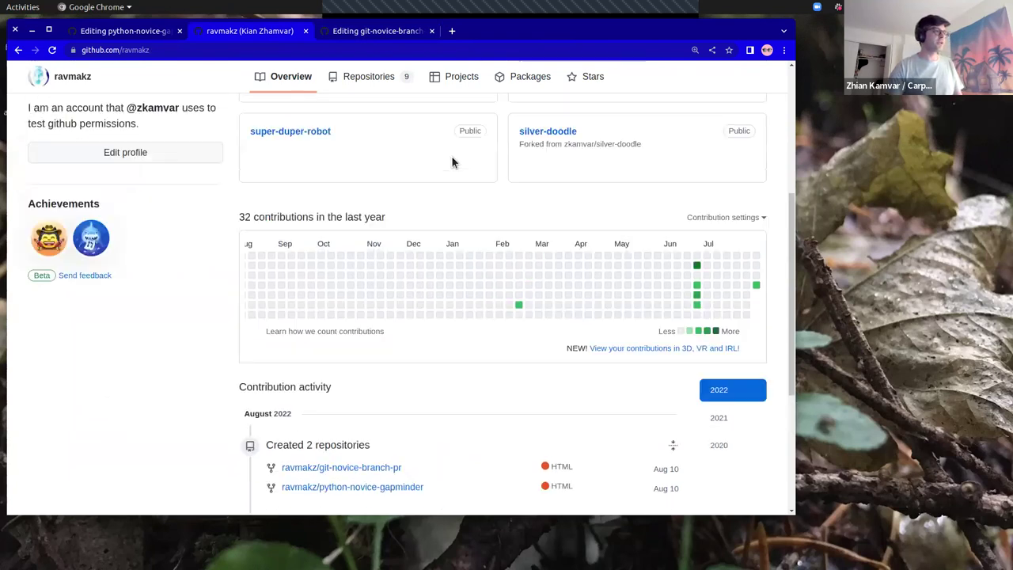
scroll(452, 156, down, 5)
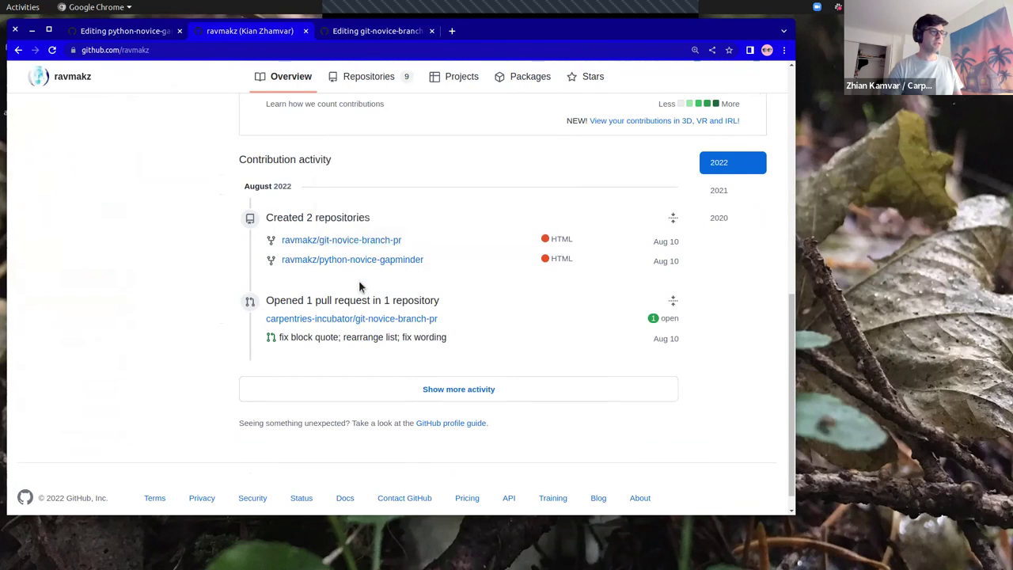
mouse_move(327, 240)
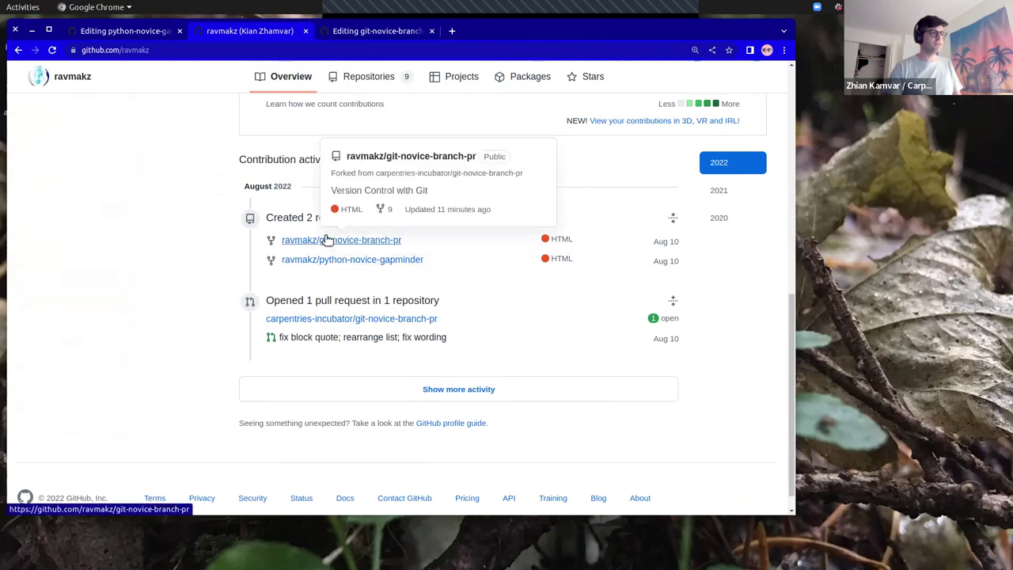
click(327, 241)
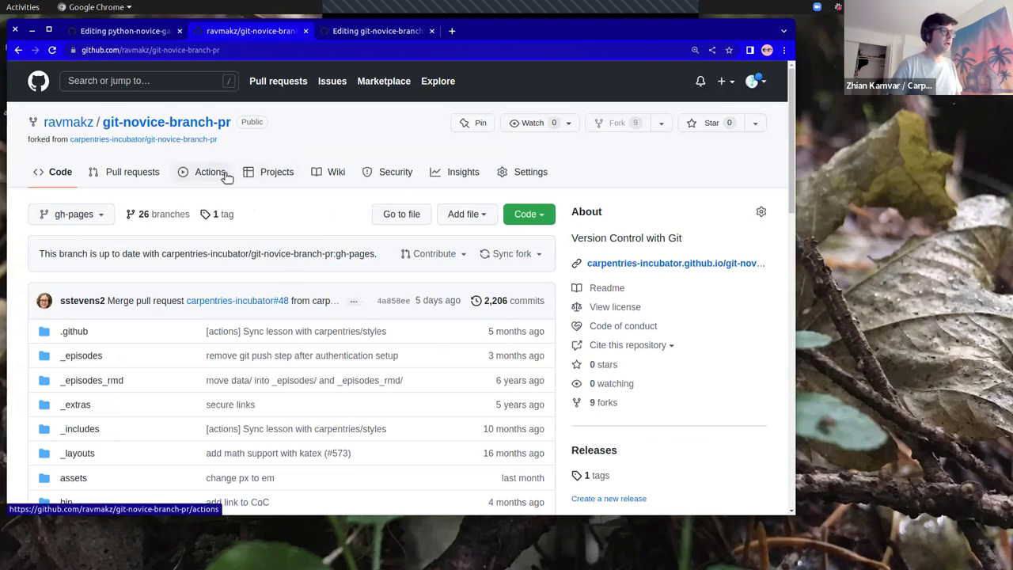
Step: Open pull request #50 in the upstream carpentries-incubator repository and examine the original order of both lists in its changed files
click(192, 139)
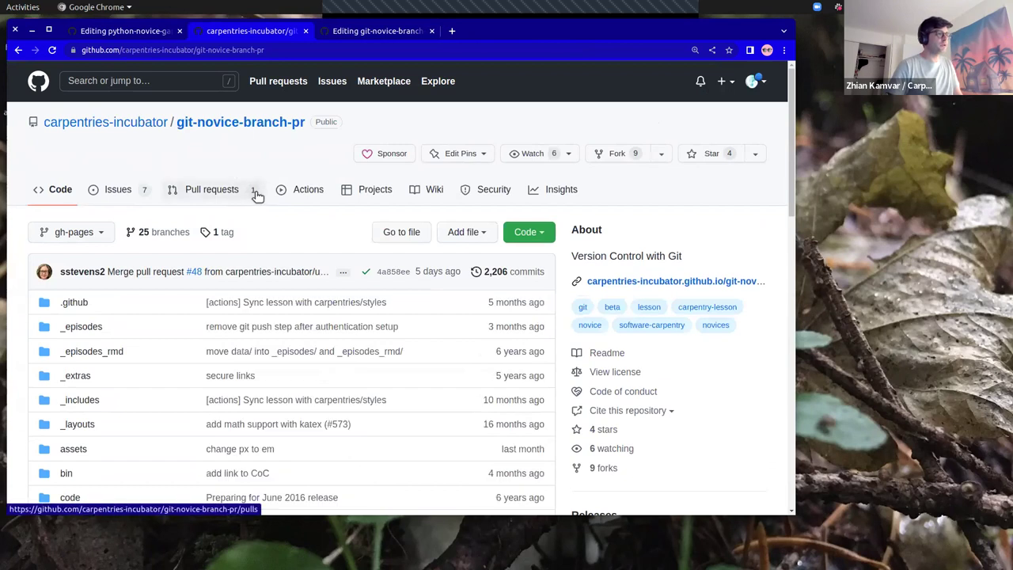
click(252, 194)
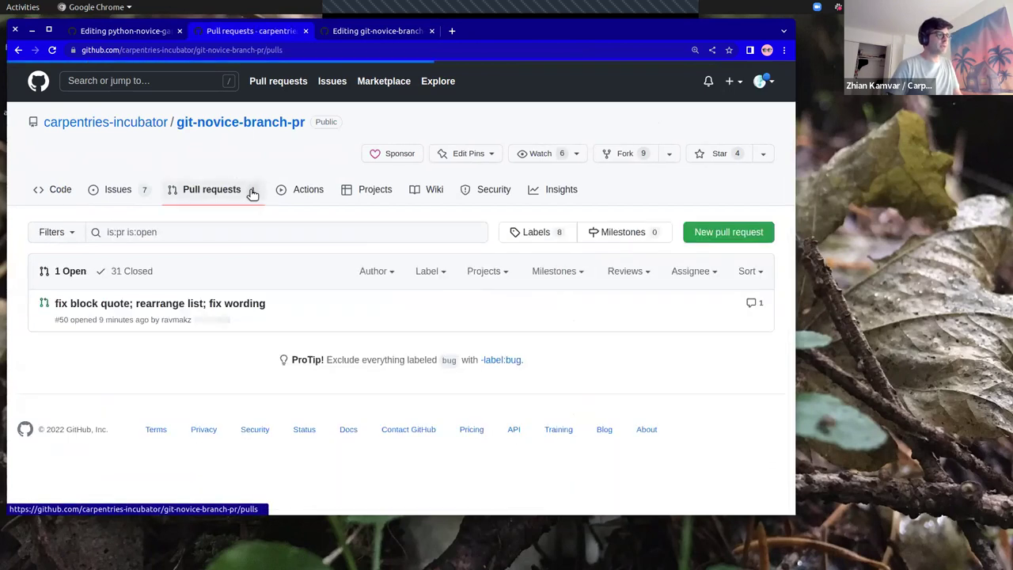
click(215, 305)
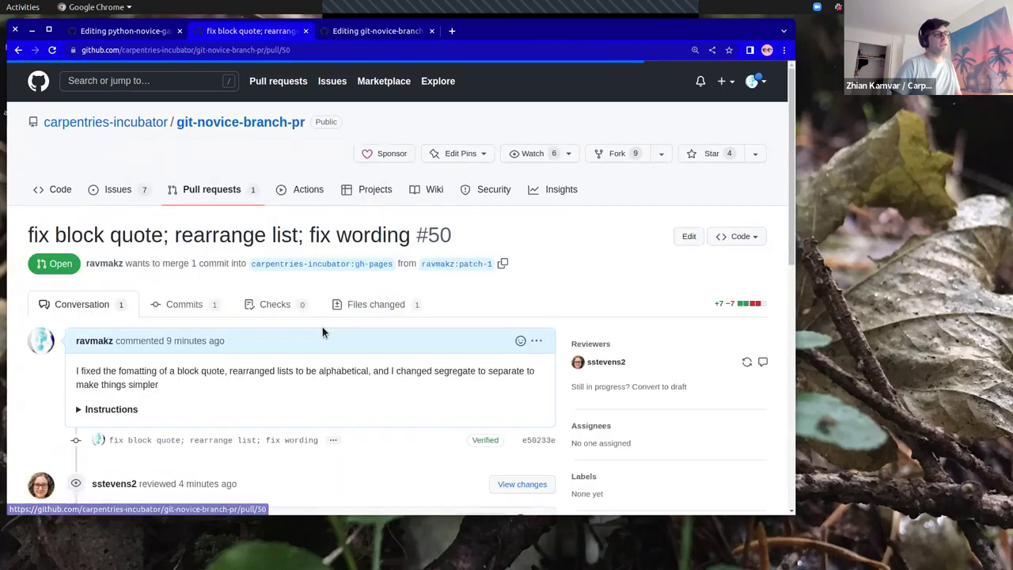
click(375, 314)
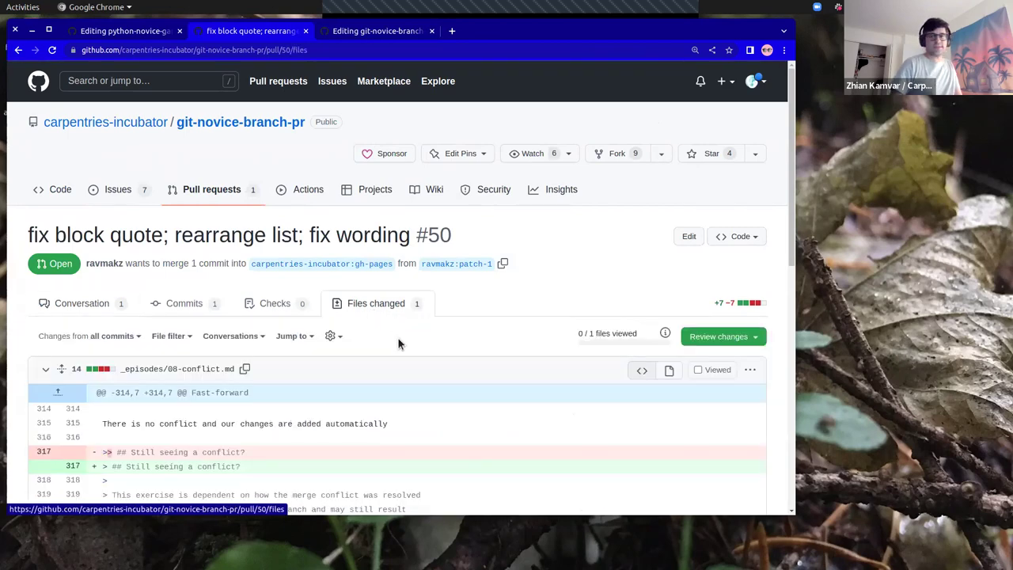
scroll(398, 337, down, 2)
scroll(398, 338, down, 4)
scroll(398, 337, up, 1)
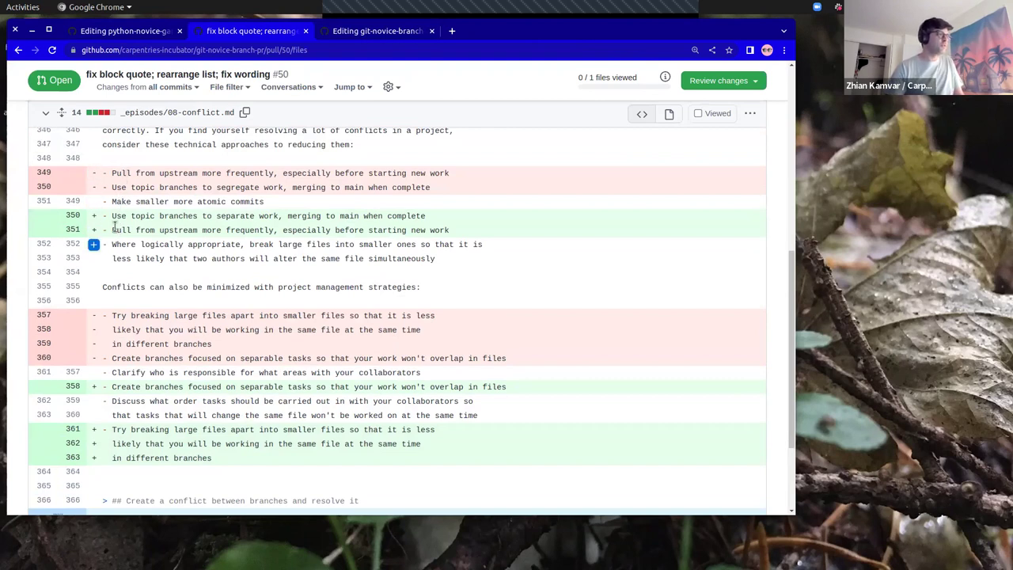
Step: In the 08-conflict.md editor, move the bullet "Make smaller more atomic commits" directly below "Pull from upstream more frequently, especially before starting new work"
click(360, 32)
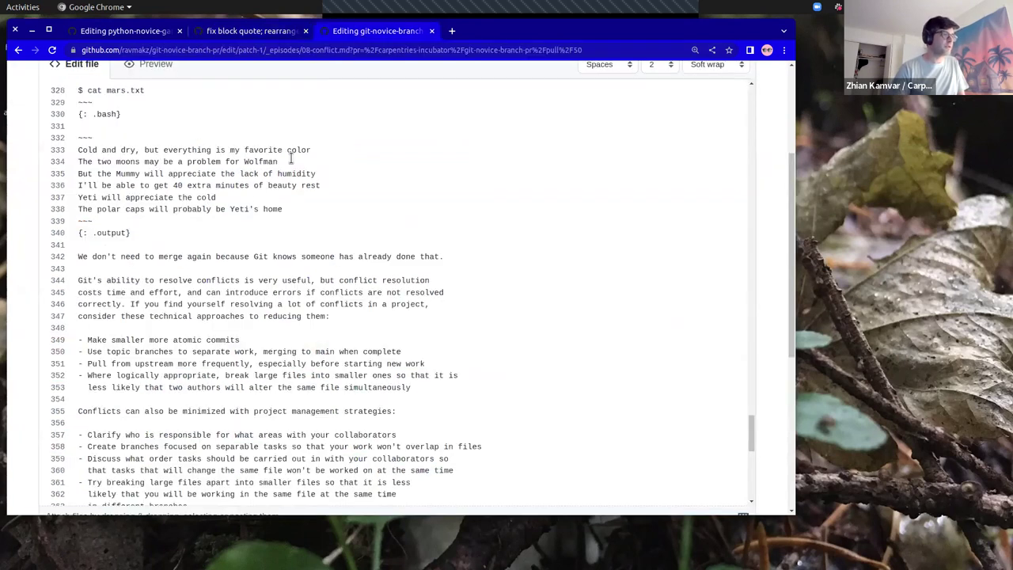
drag(424, 363, 353, 364)
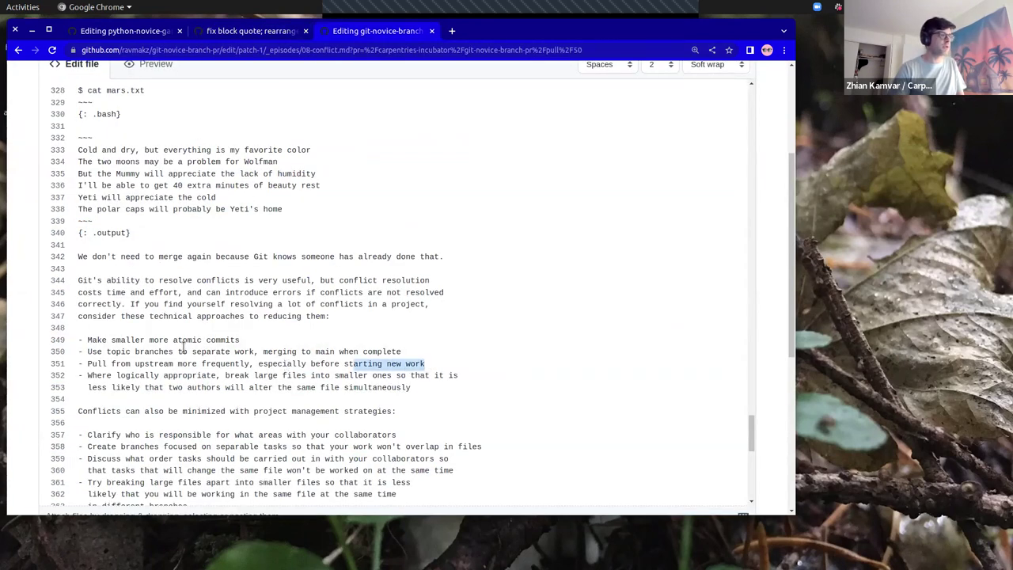
drag(183, 348, 54, 353)
double_click(246, 341)
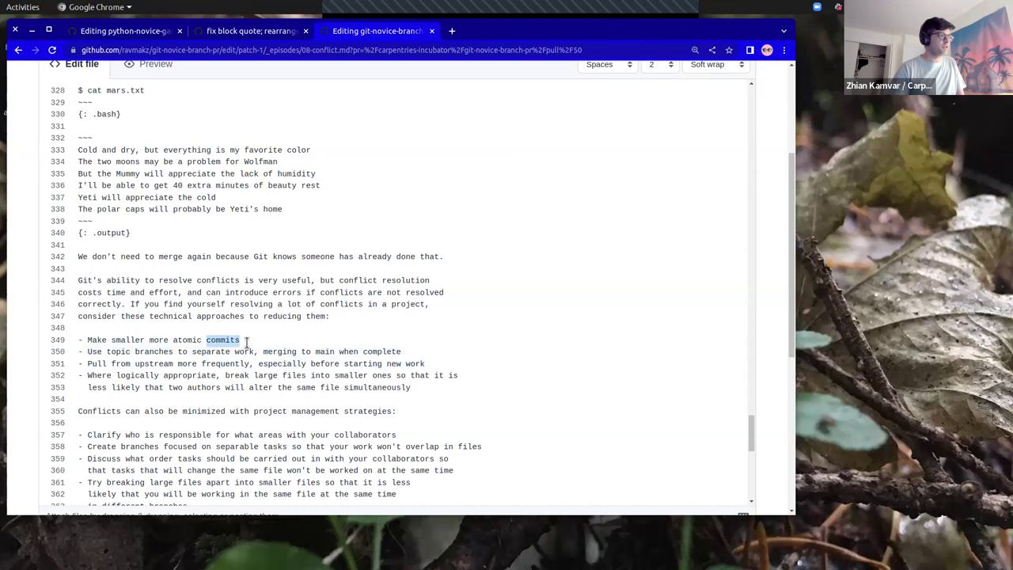
drag(240, 340, 80, 340)
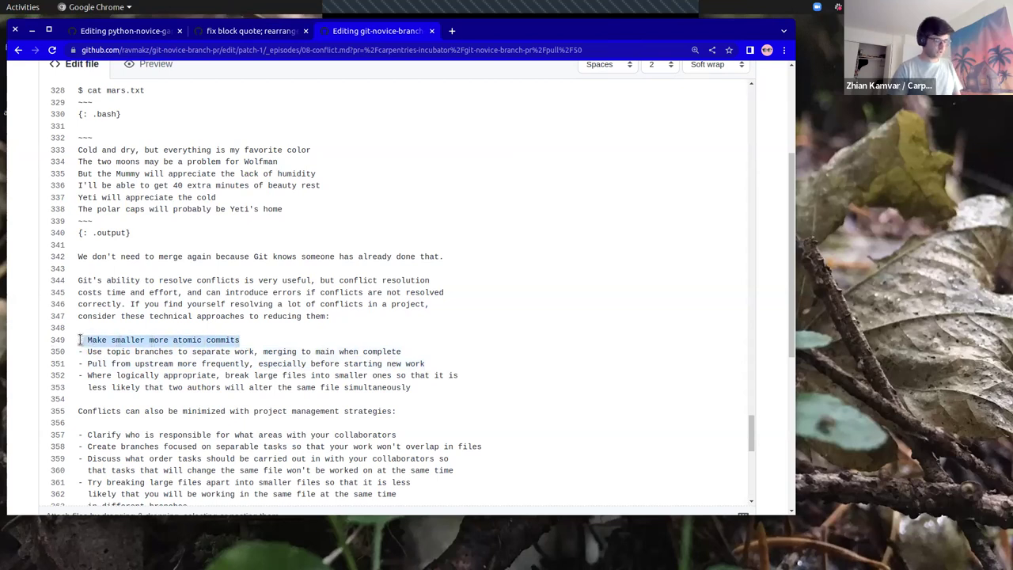
key(shift+Home)
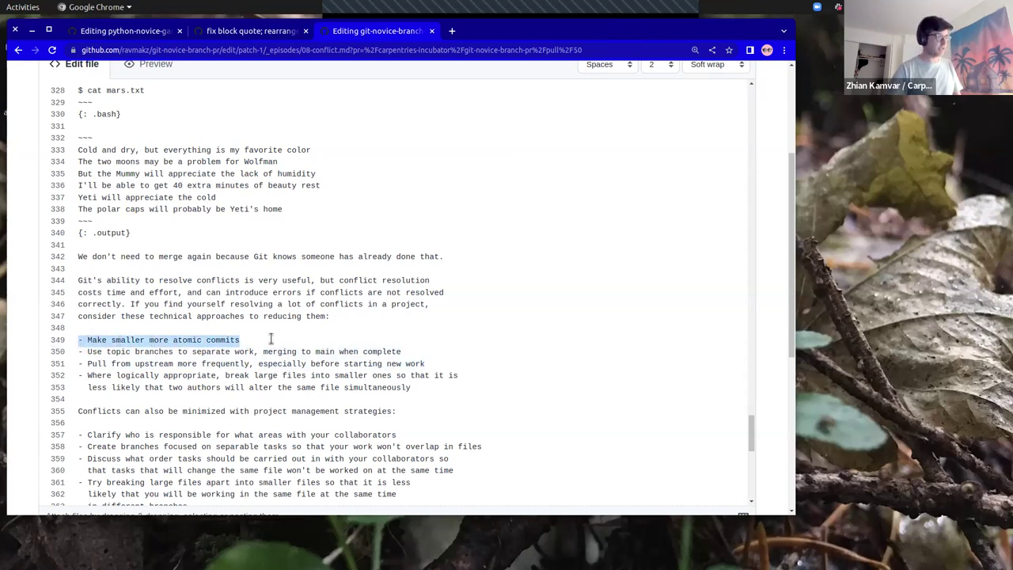
key(ctrl+x)
key(BackSpace)
key(Return)
key(Return)
key(ctrl+v)
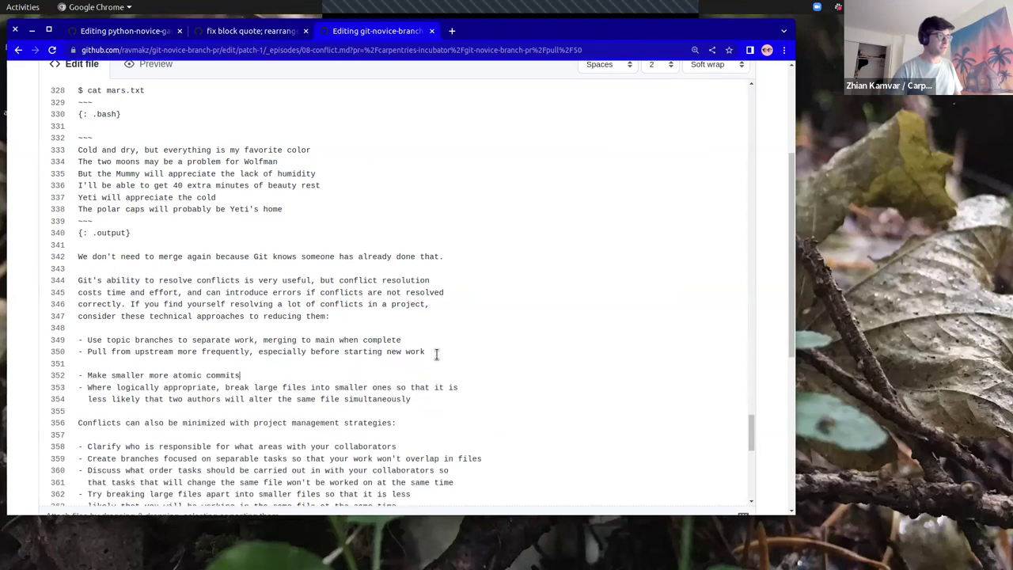
key(BackSpace)
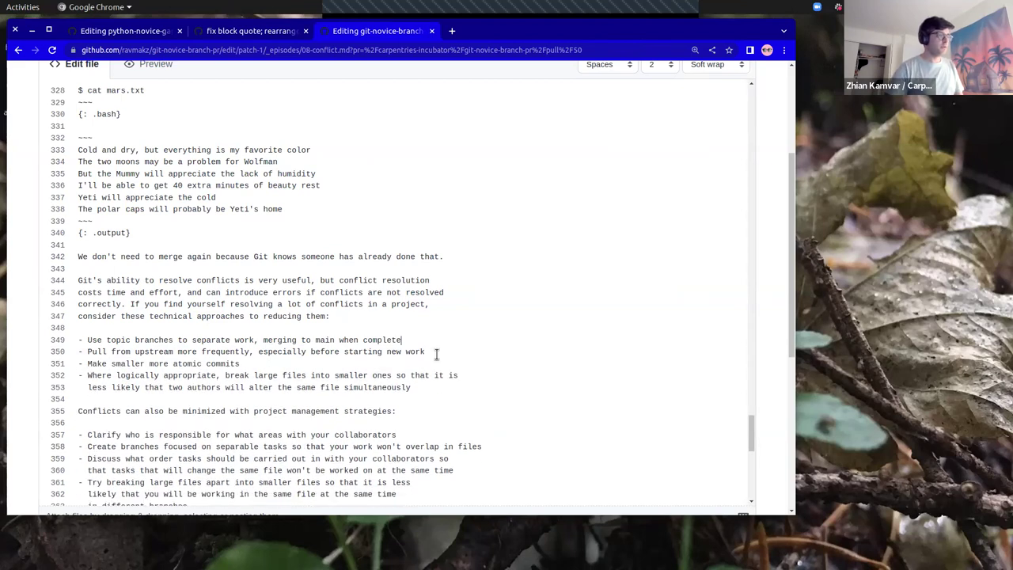
Step: Move the bullet "Use topic branches to separate work, merging to main when complete" directly below the "Pull from upstream" bullet
key(shift+Home)
key(ctrl+x)
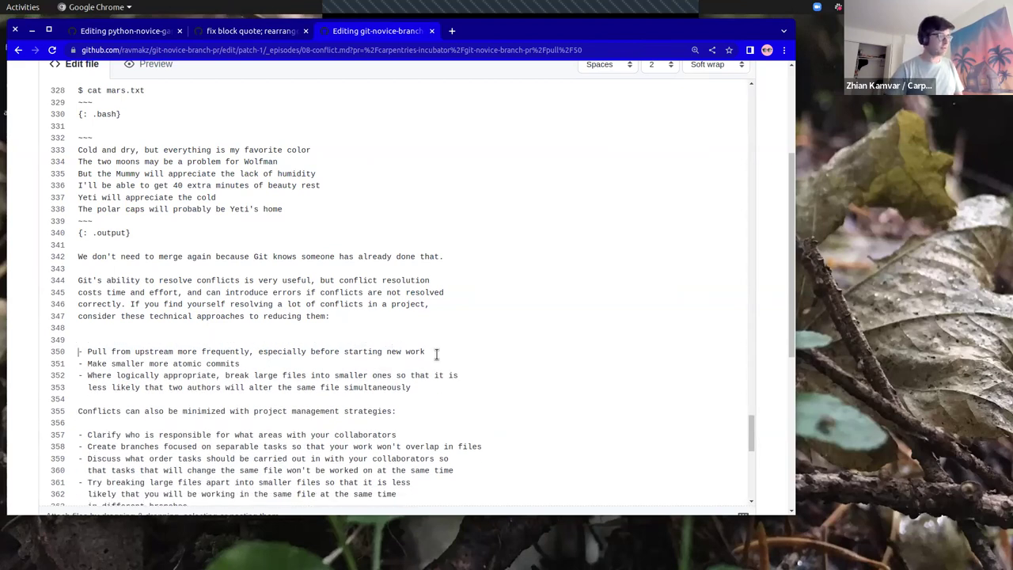
key(BackSpace)
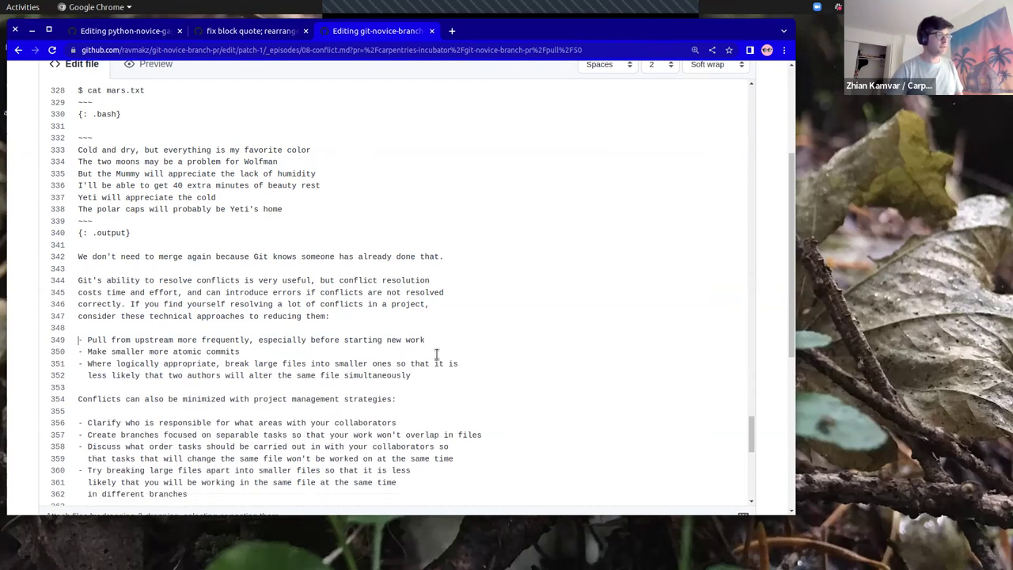
key(Return)
key(ctrl+v)
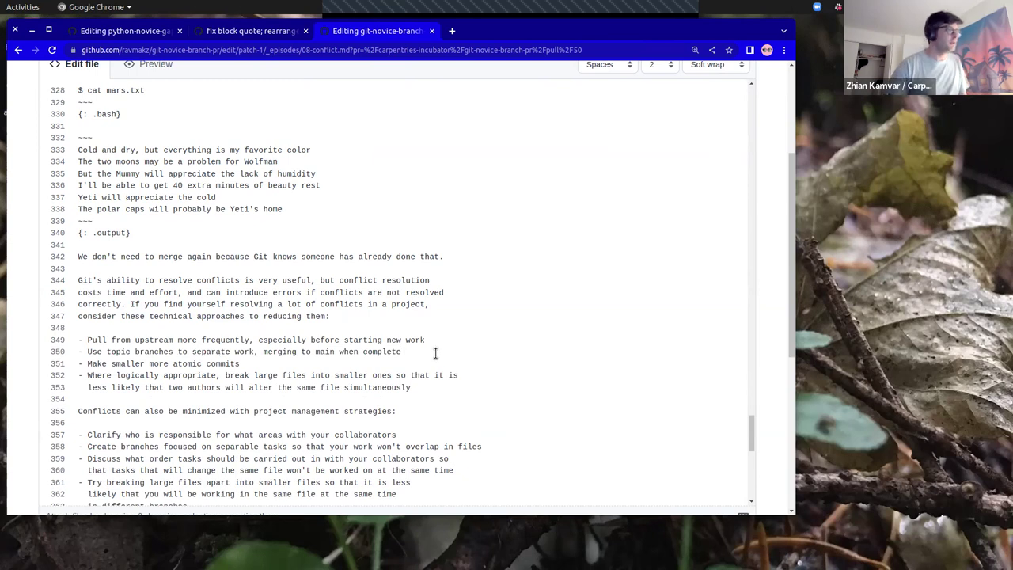
Step: Check the original order in the pull request diff and move the three-line "Try breaking large files apart" bullet to the start of the project management list
click(265, 34)
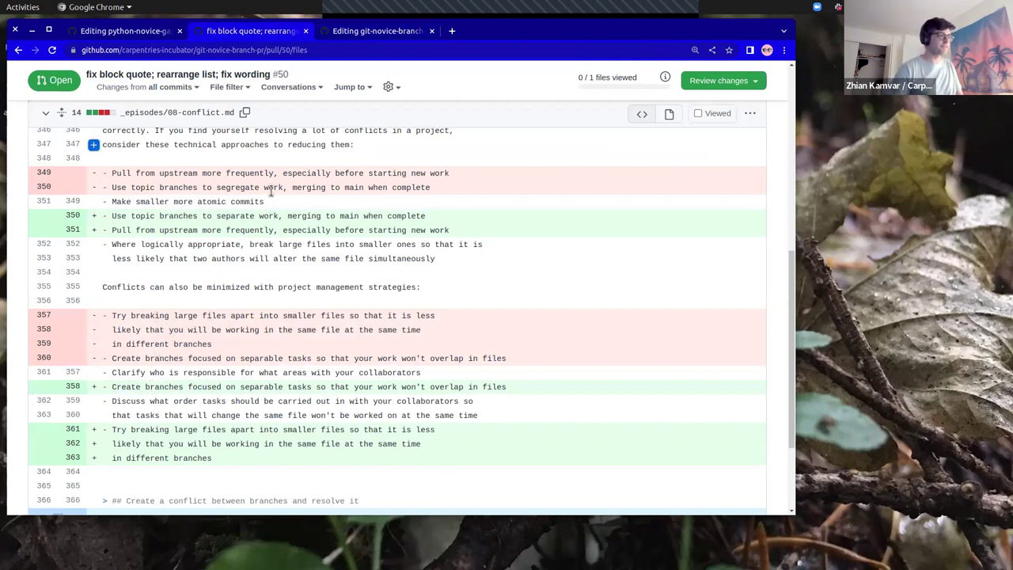
click(376, 34)
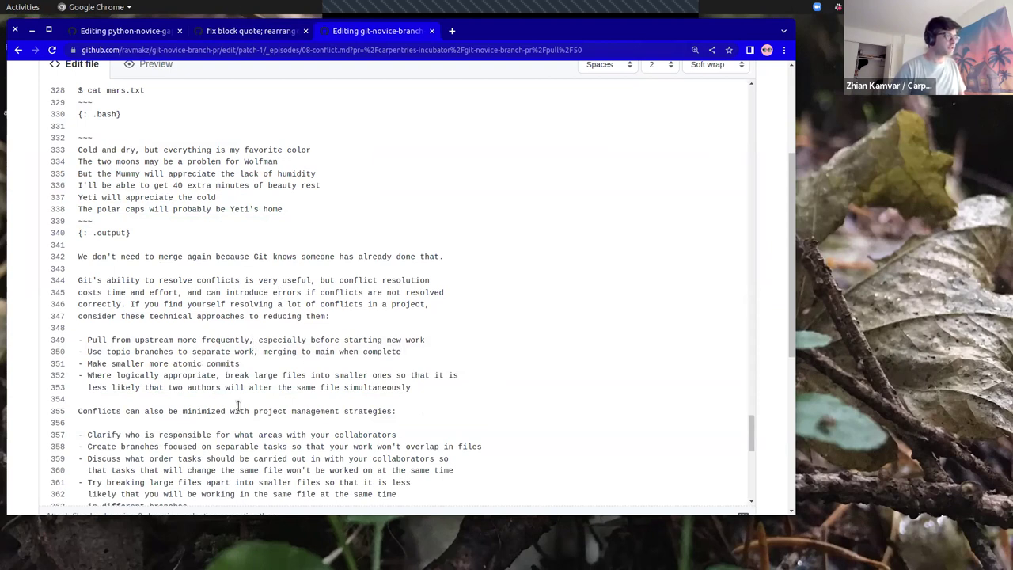
scroll(238, 406, down, 1)
drag(201, 484, 18, 459)
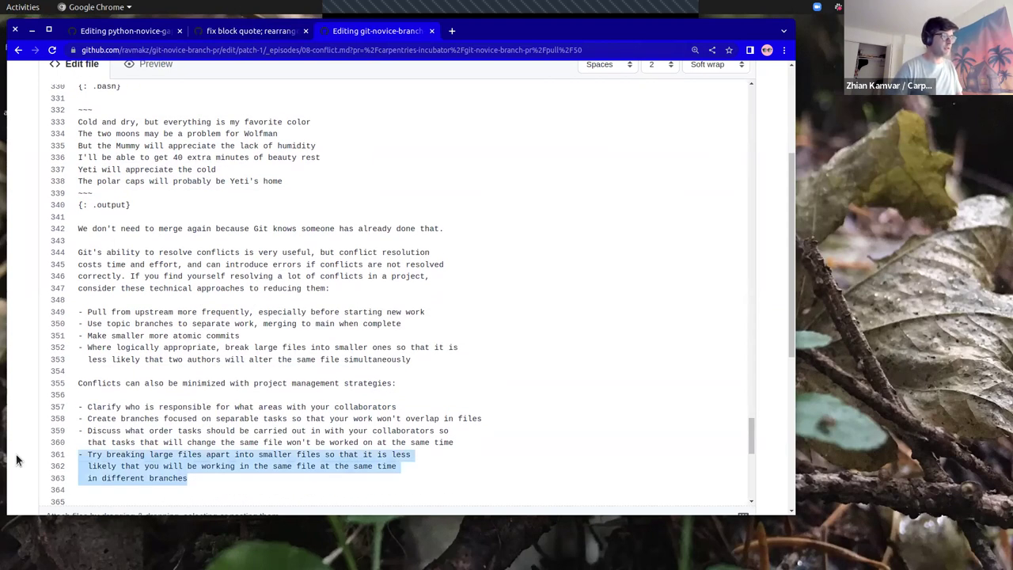
key(ctrl+x)
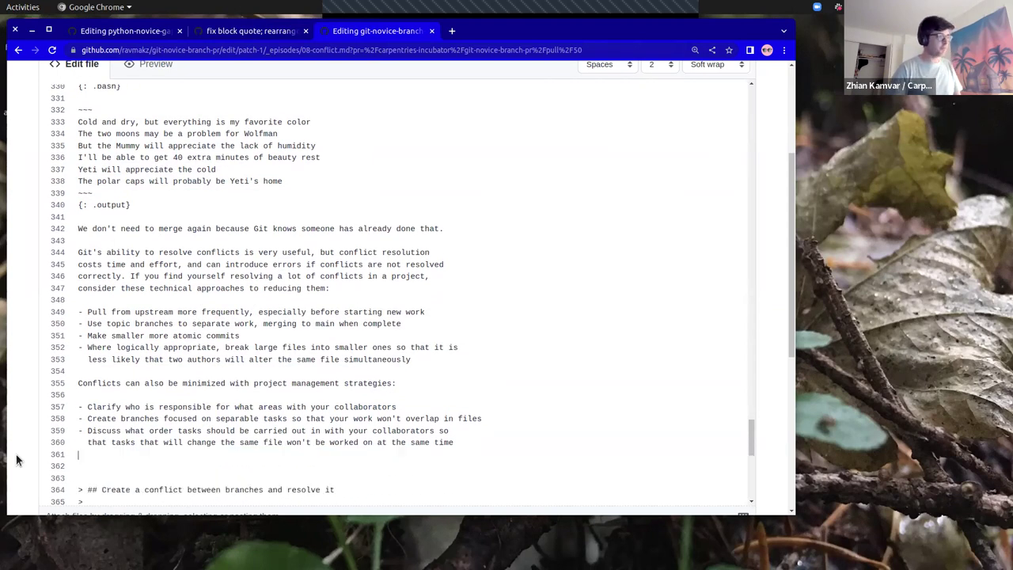
click(84, 406)
key(ctrl+v)
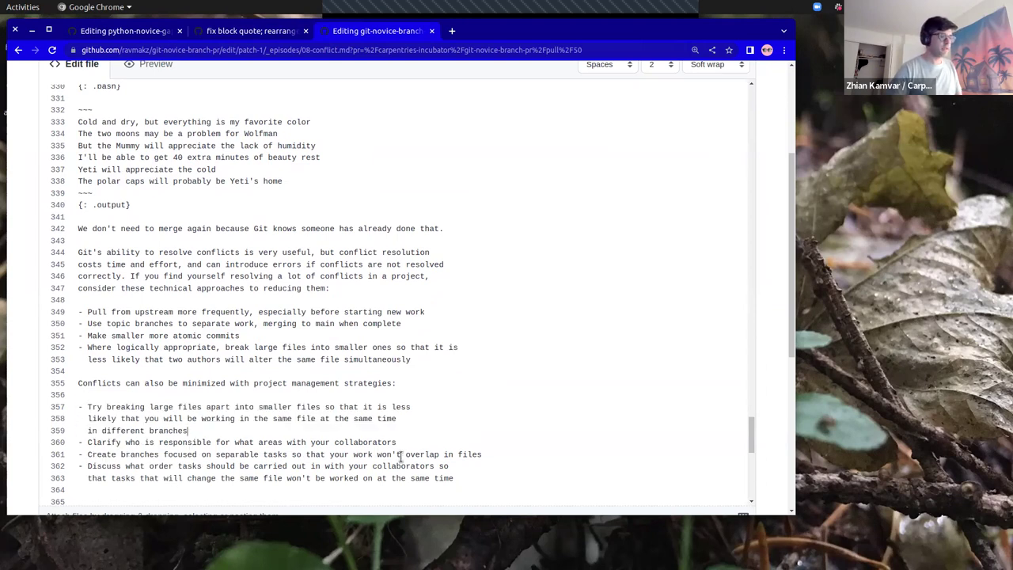
Step: Move the bullet "Create branches focused on separable tasks" directly above "Clarify who is responsible for what areas with your collaborators"
drag(495, 457, 28, 455)
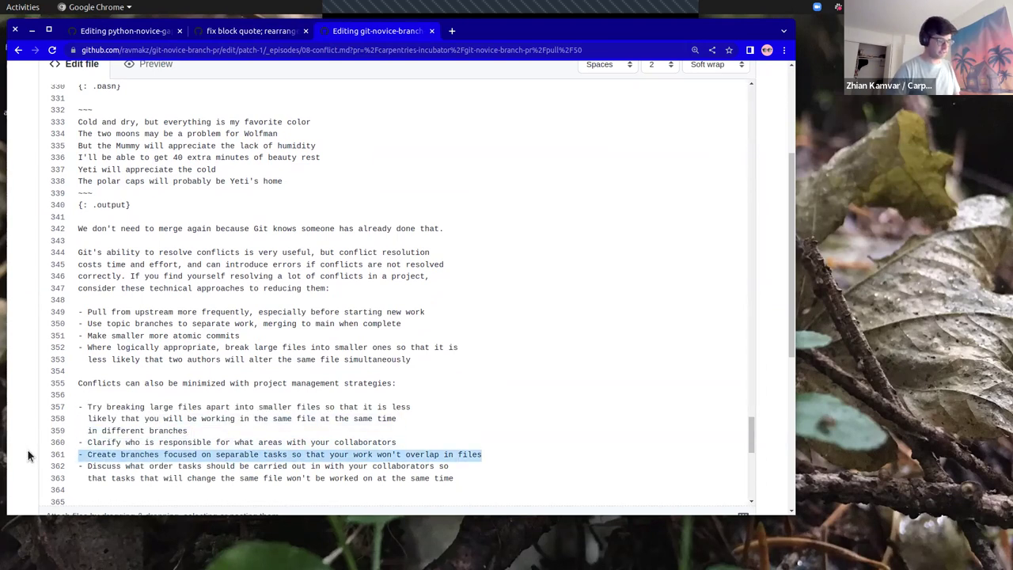
key(ctrl+x)
key(BackSpace)
key(Return)
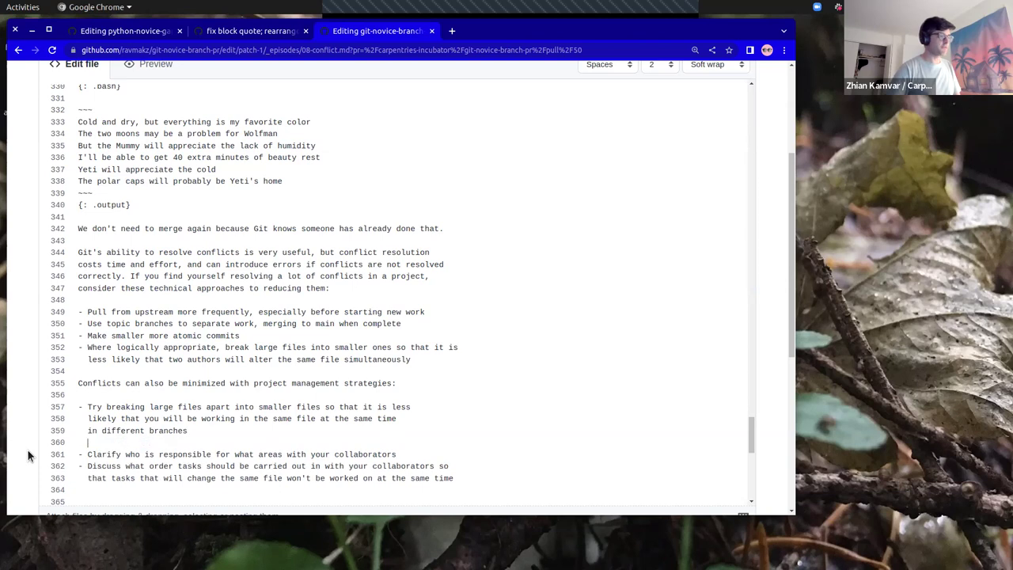
key(ctrl+v)
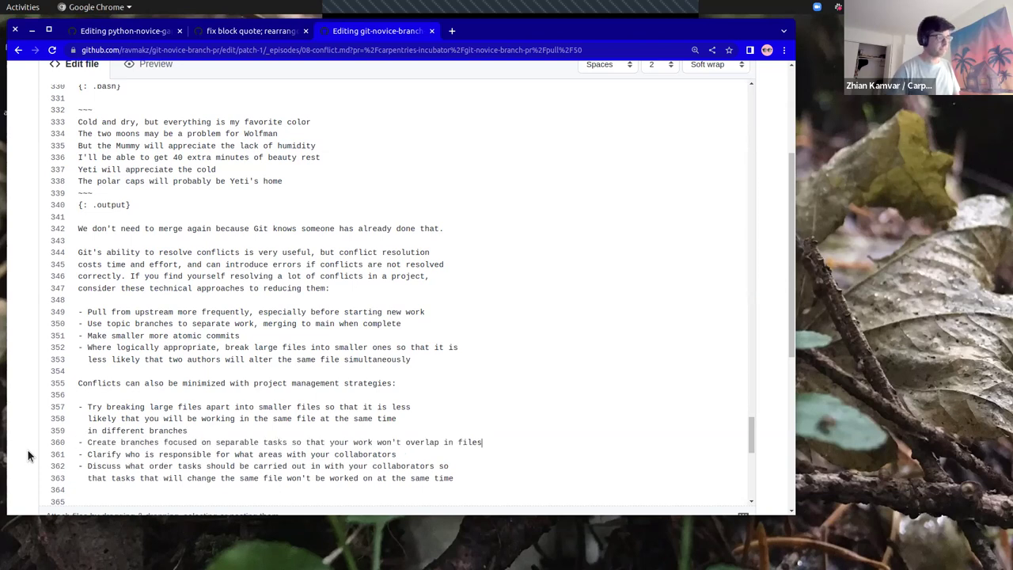
Step: Enter "re-re-arrange list" as the commit title for the 08-conflict.md changes
scroll(272, 356, down, 1)
scroll(273, 356, down, 3)
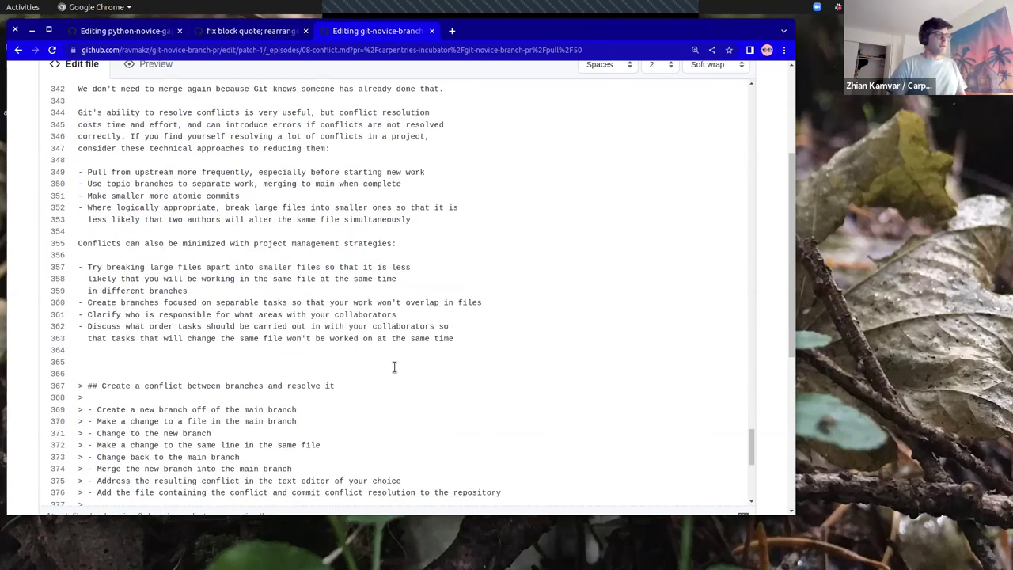
scroll(765, 356, down, 5)
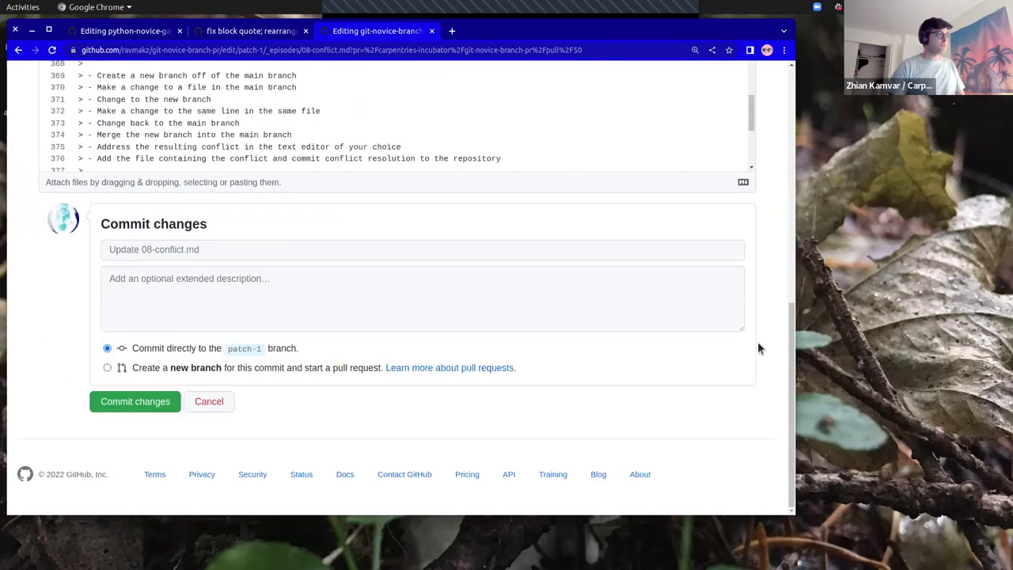
click(526, 249)
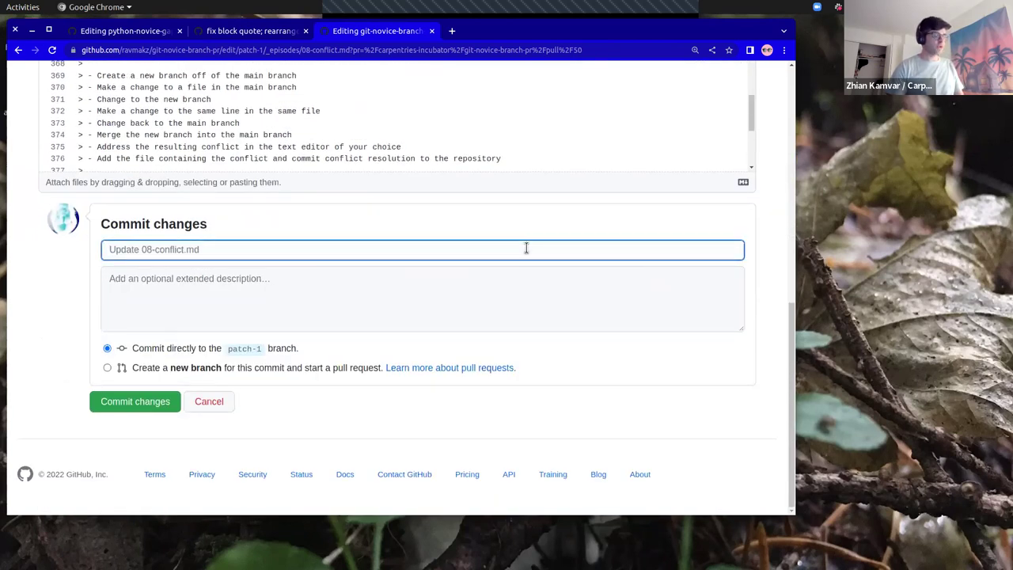
text(re)
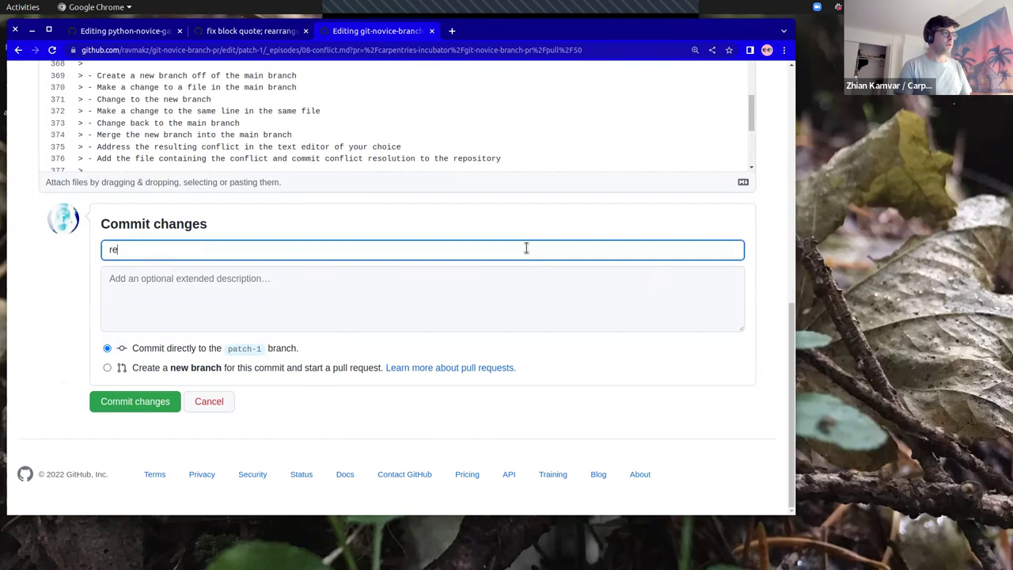
text(-re-arrange list)
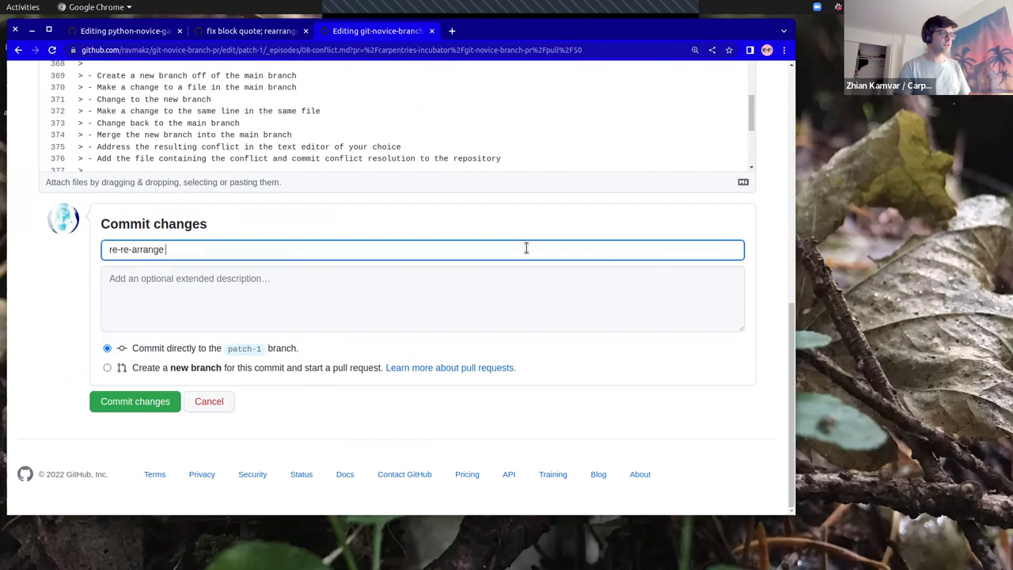
Step: Add the commit description "I have rearranged the list in order of priority to address", followed by the reviewer's @-handle and "comments"
click(533, 325)
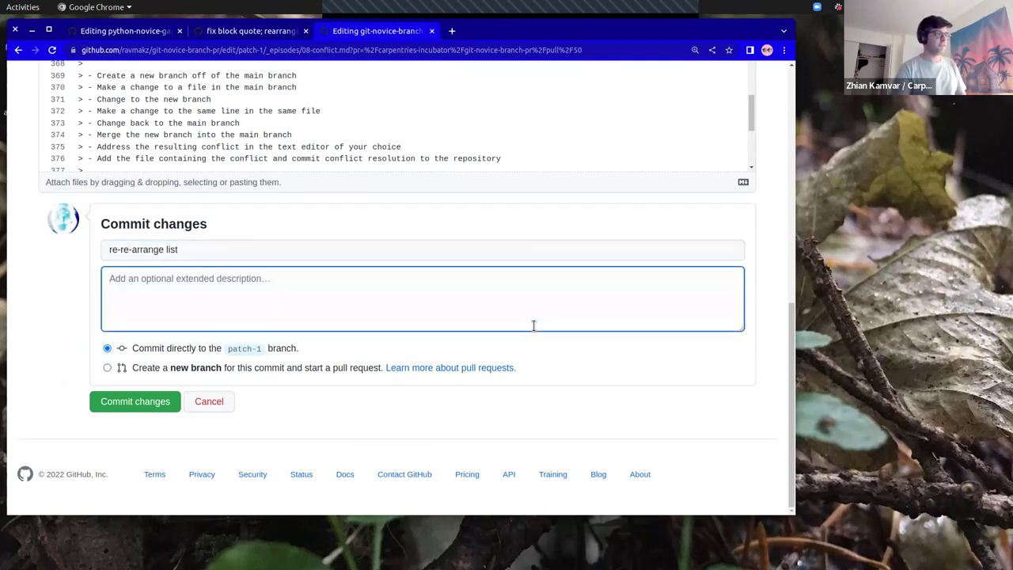
text(I hav)
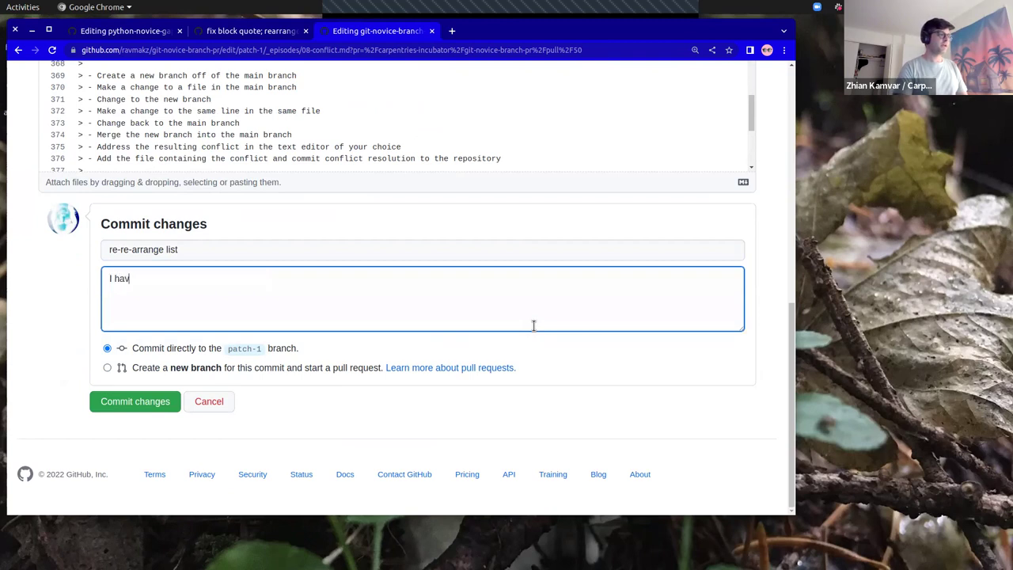
text(e rearranged the)
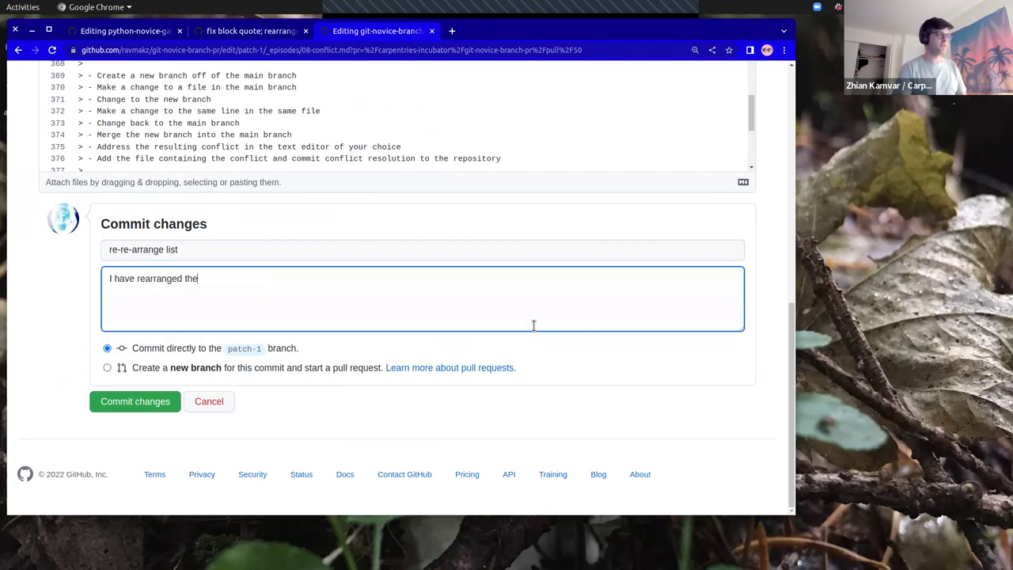
text( list in order)
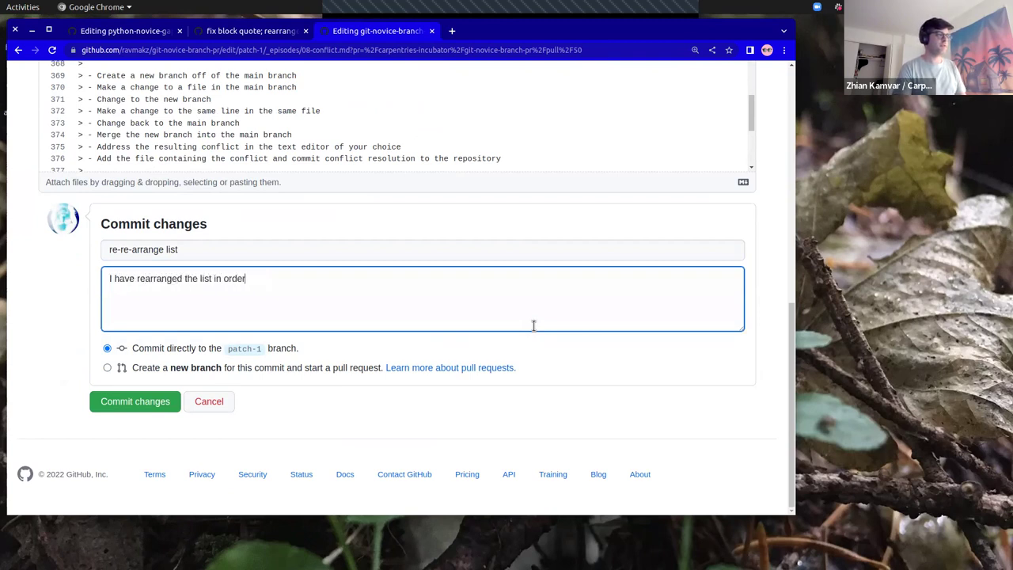
text( of priority th address @sstev)
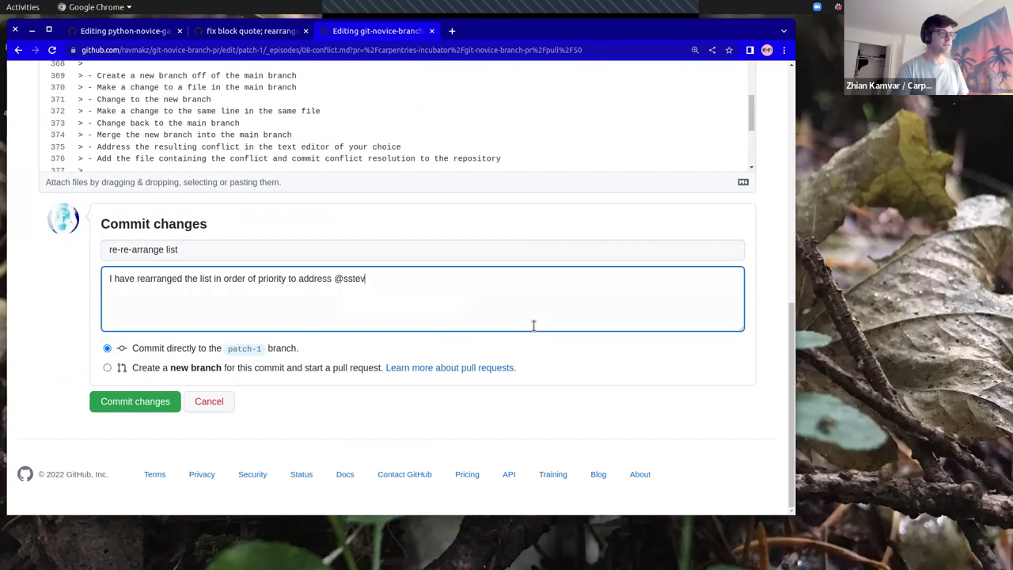
text(ens2 comments)
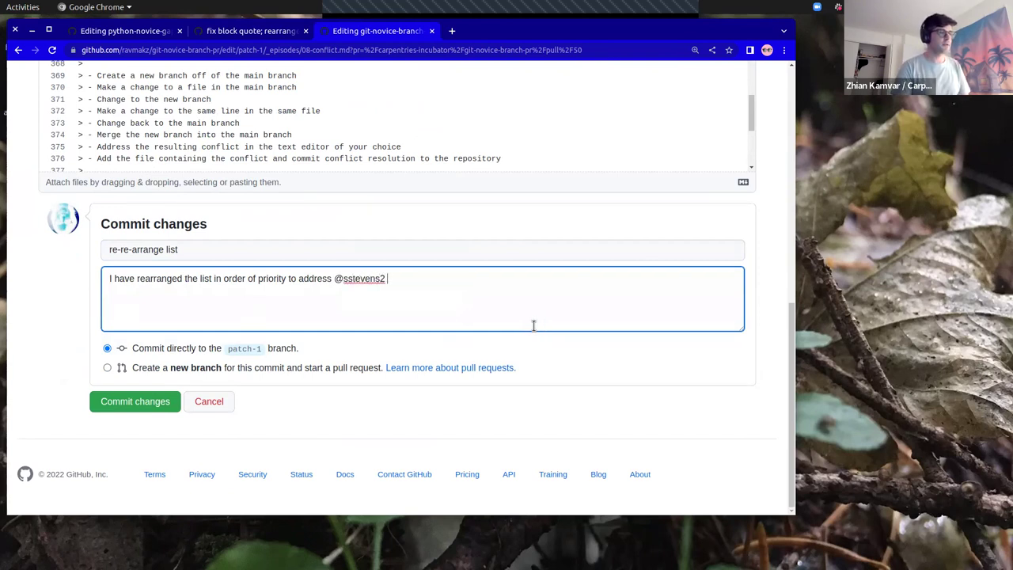
Step: Check the reviewer's handle on the review in the pull request #50 conversation, and return to the commit form for 08-conflict.md
click(251, 32)
scroll(229, 72, up, 10)
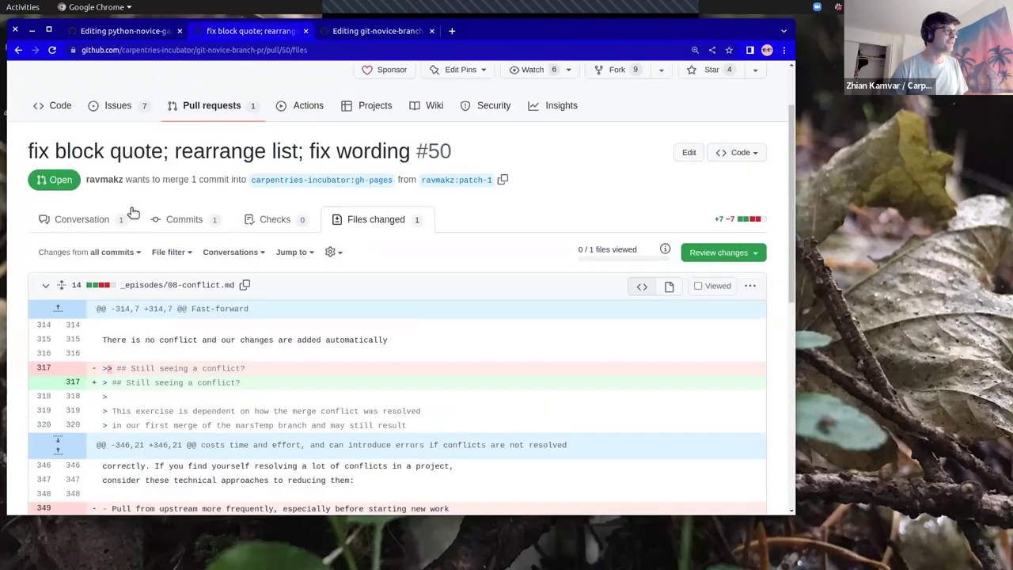
click(129, 227)
scroll(203, 328, down, 3)
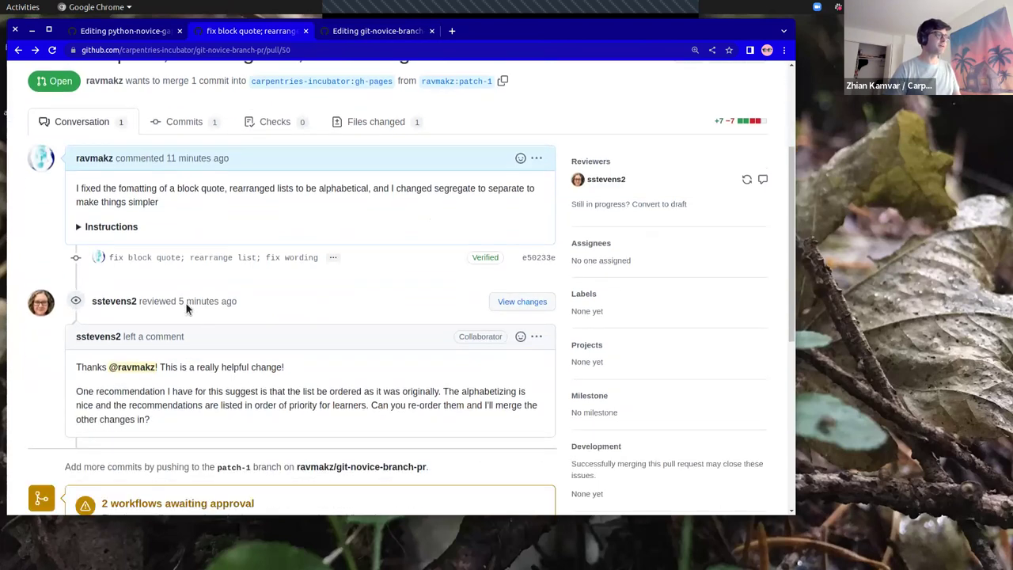
mouse_move(110, 294)
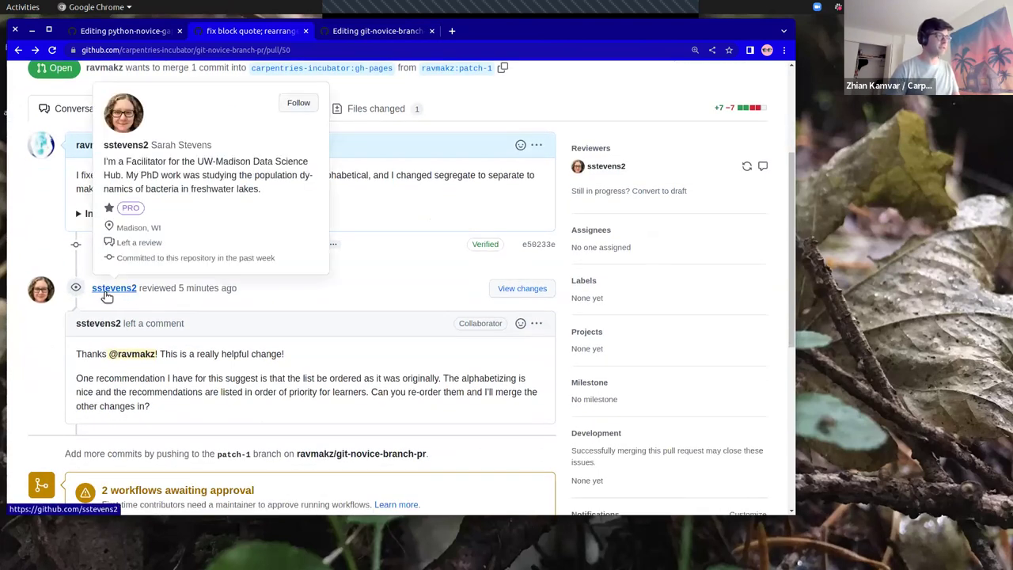
click(351, 35)
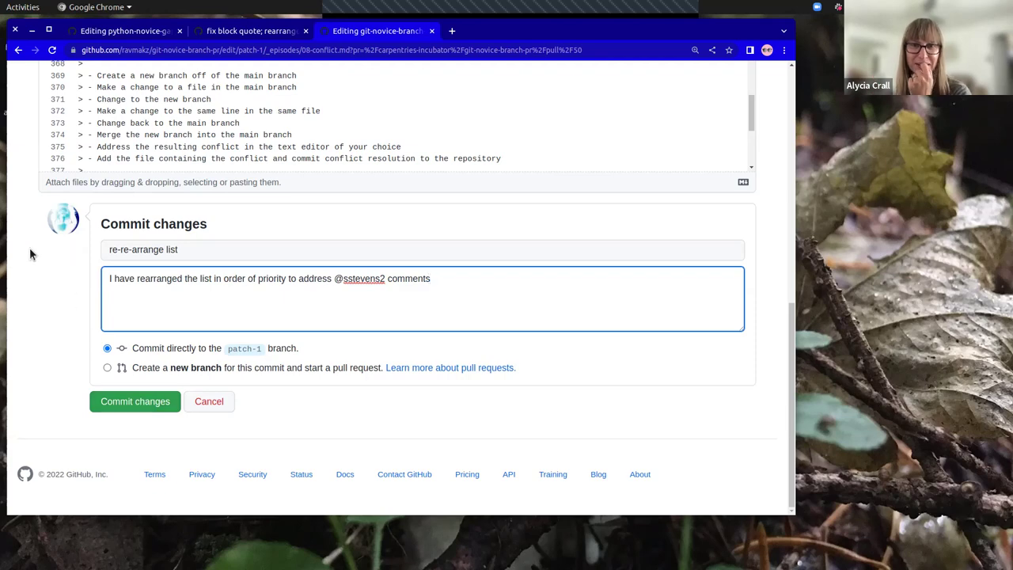
Step: Review the reordered lists in 08-conflict.md and commit the changes directly to the patch-1 branch
scroll(32, 251, up, 5)
scroll(32, 252, up, 4)
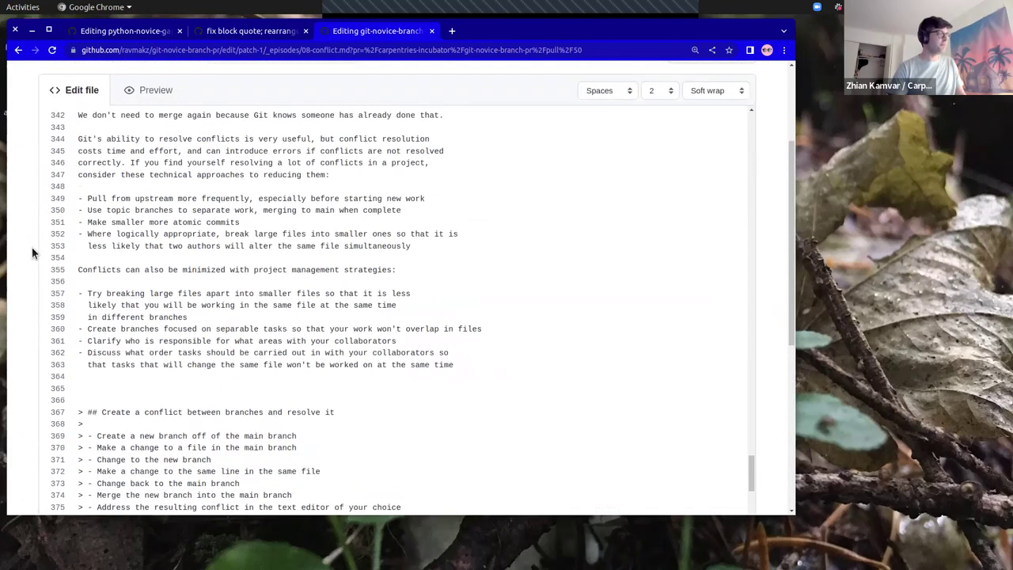
scroll(32, 252, up, 1)
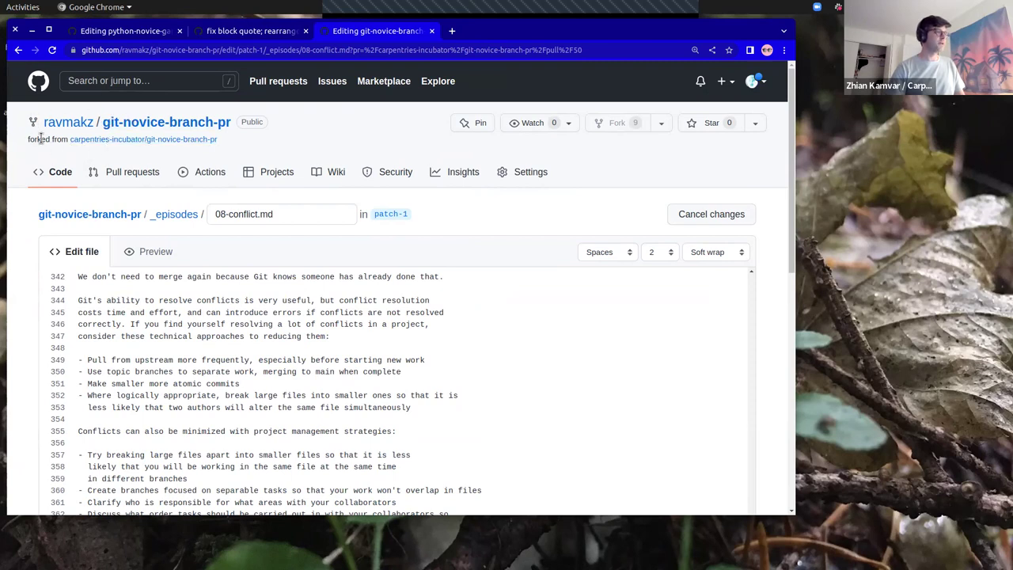
scroll(29, 193, down, 3)
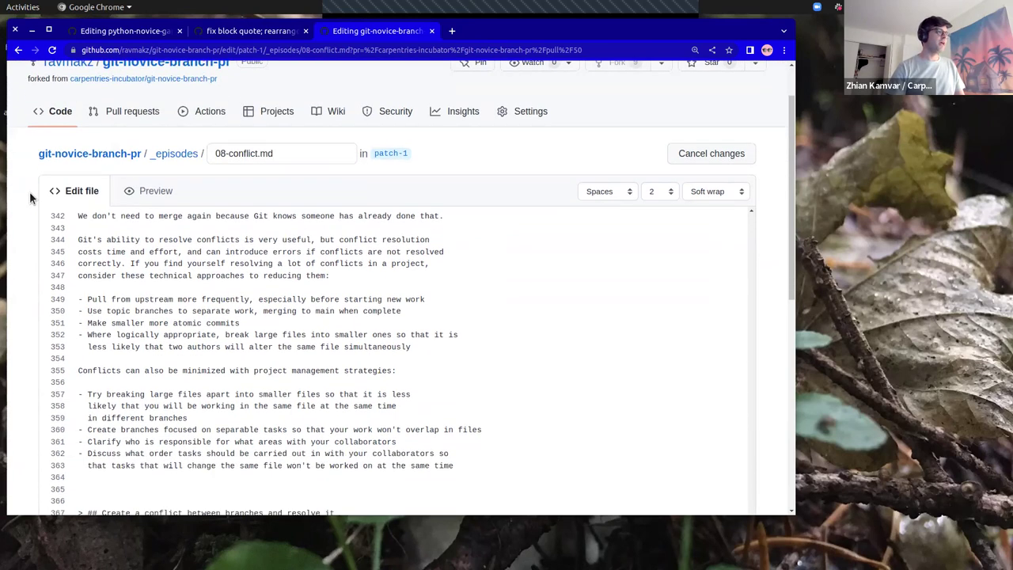
scroll(29, 197, up, 3)
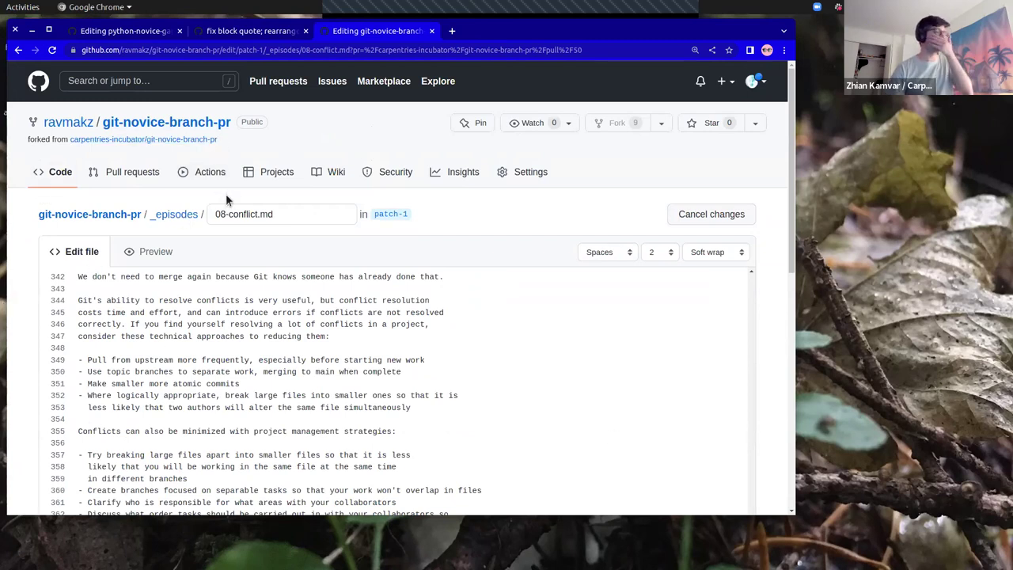
scroll(20, 249, down, 3)
scroll(21, 249, down, 10)
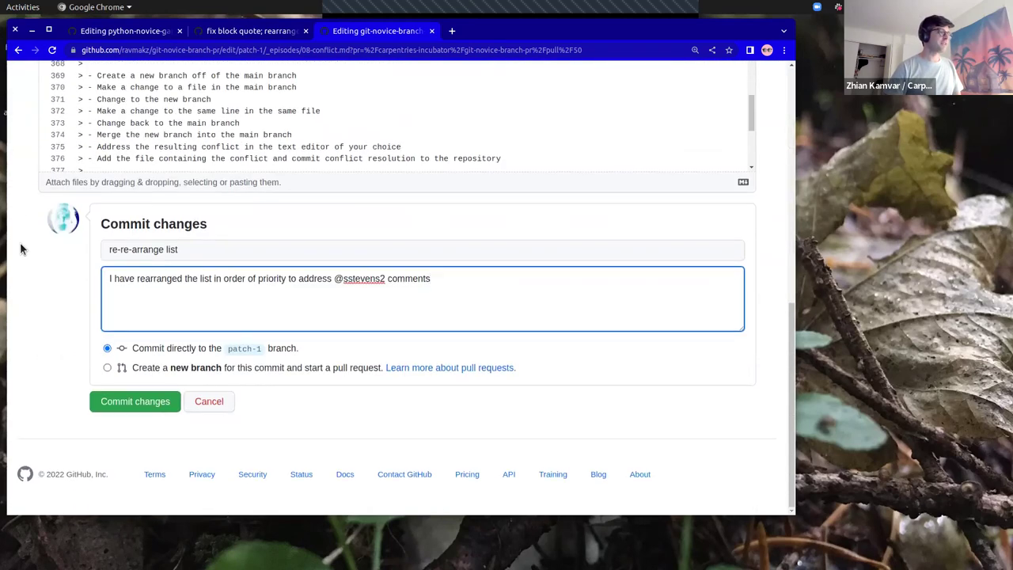
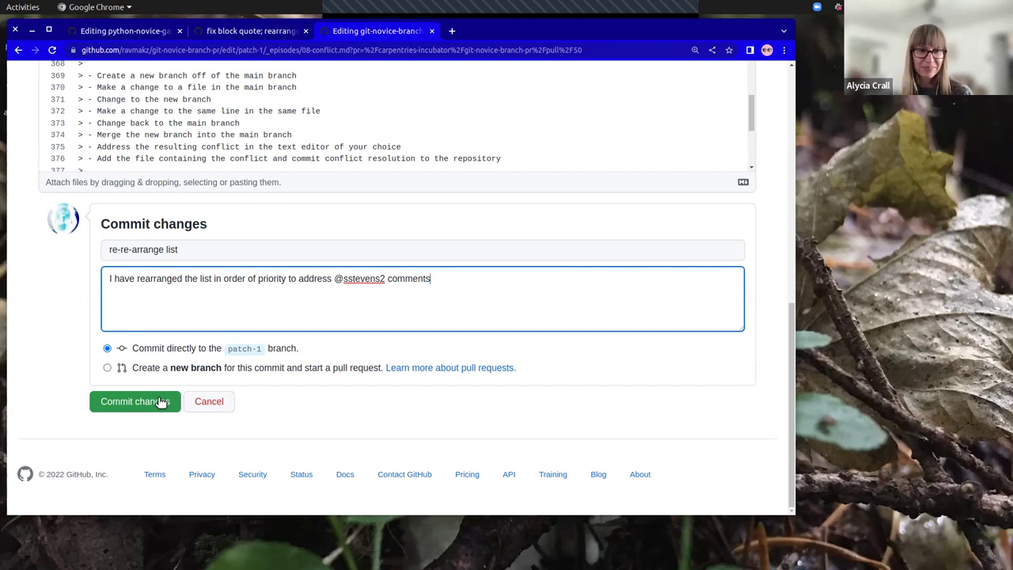
click(160, 401)
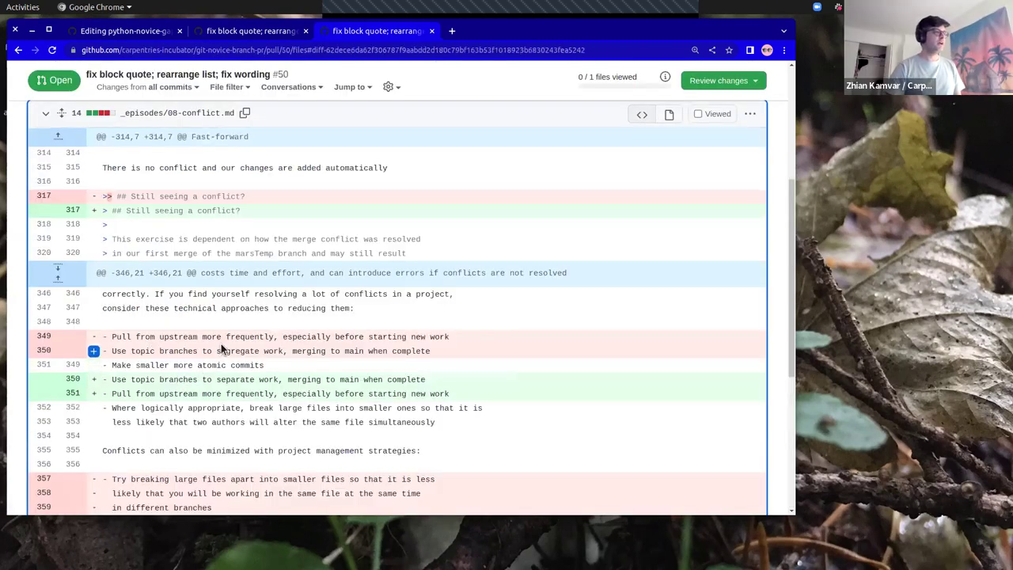
Step: Examine the description and diff of the "re-re-arrange list" commit in pull request #50
scroll(222, 340, up, 4)
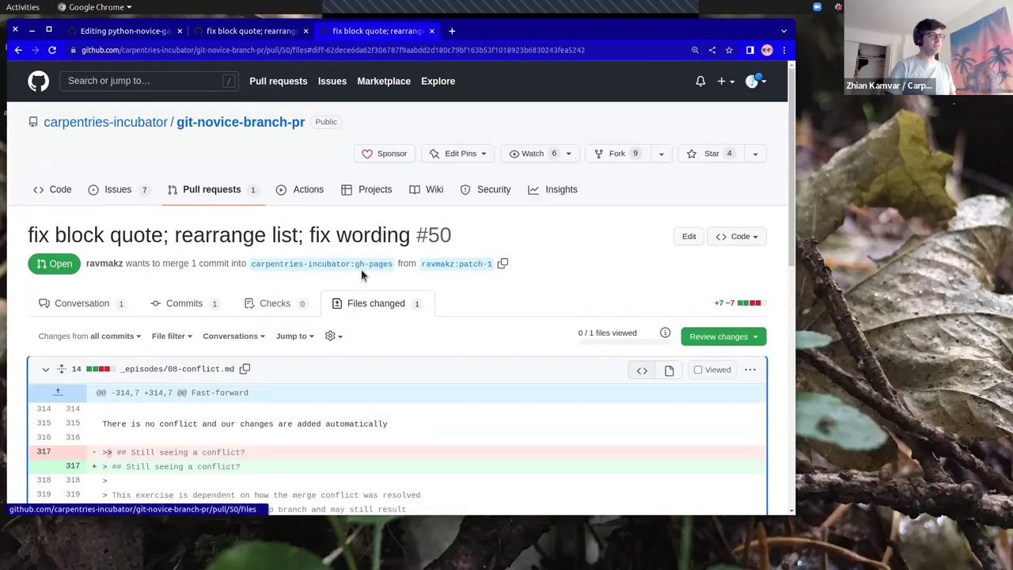
click(91, 301)
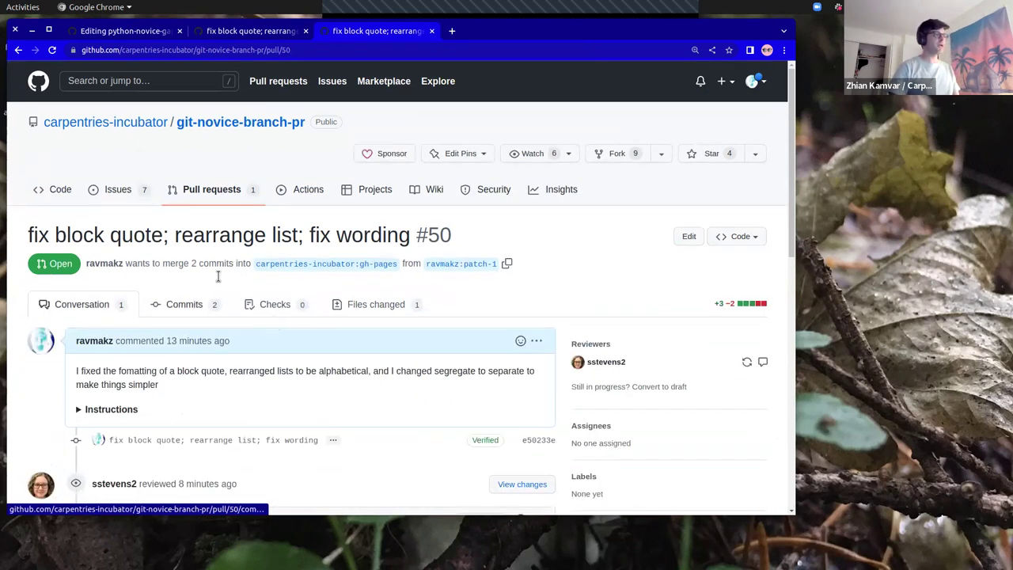
click(198, 309)
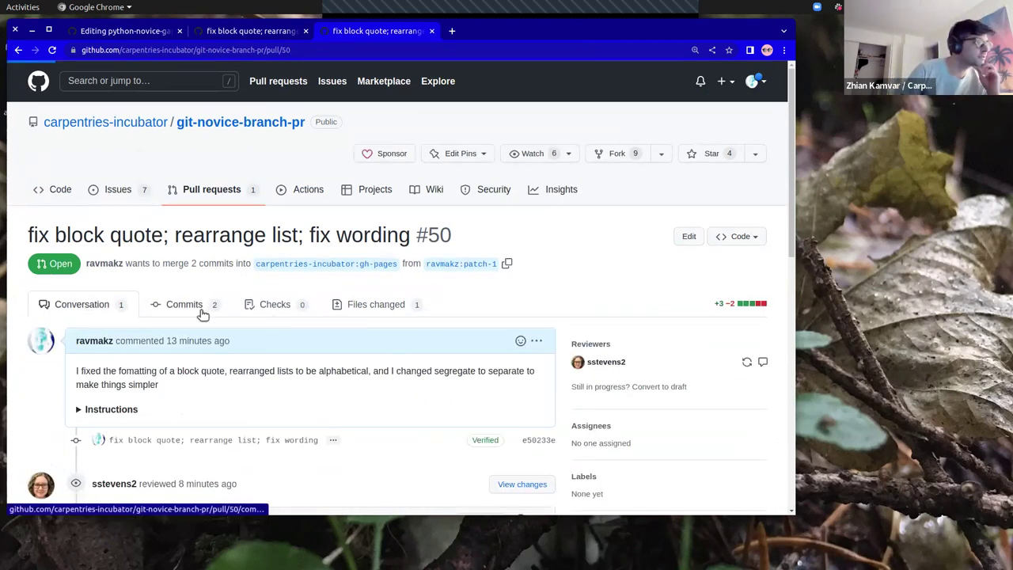
scroll(329, 347, down, 1)
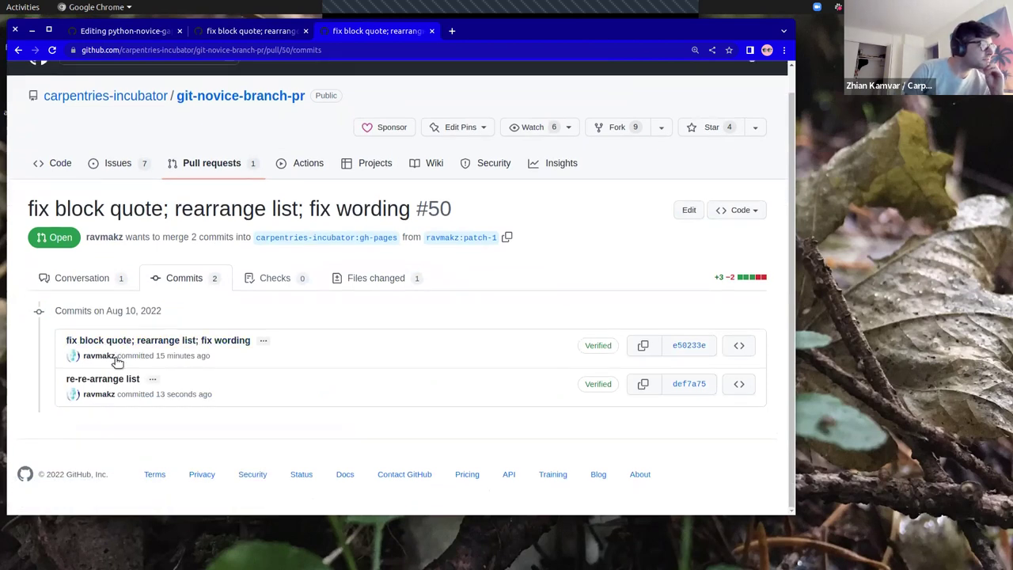
click(152, 379)
click(123, 379)
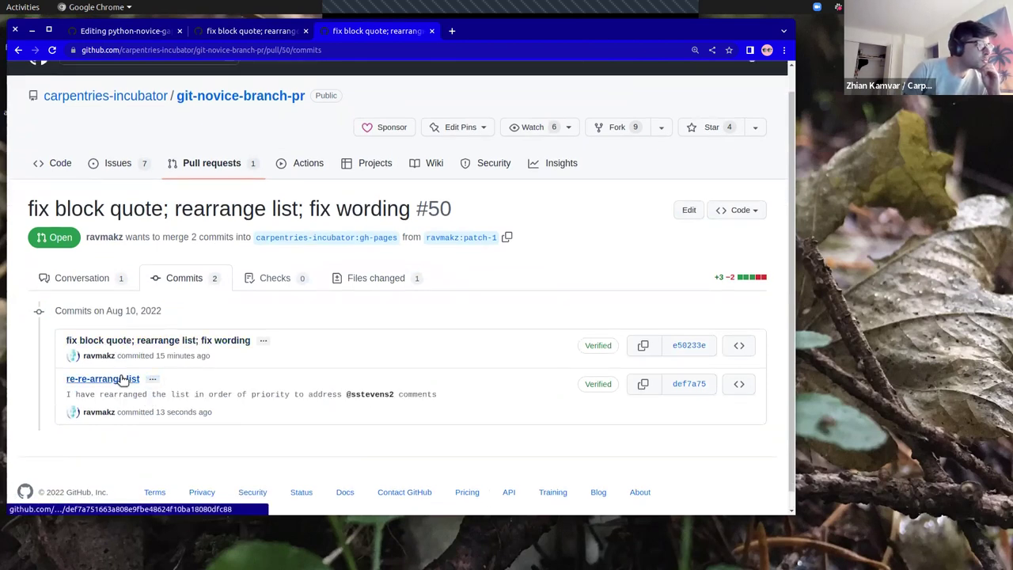
scroll(193, 382, down, 5)
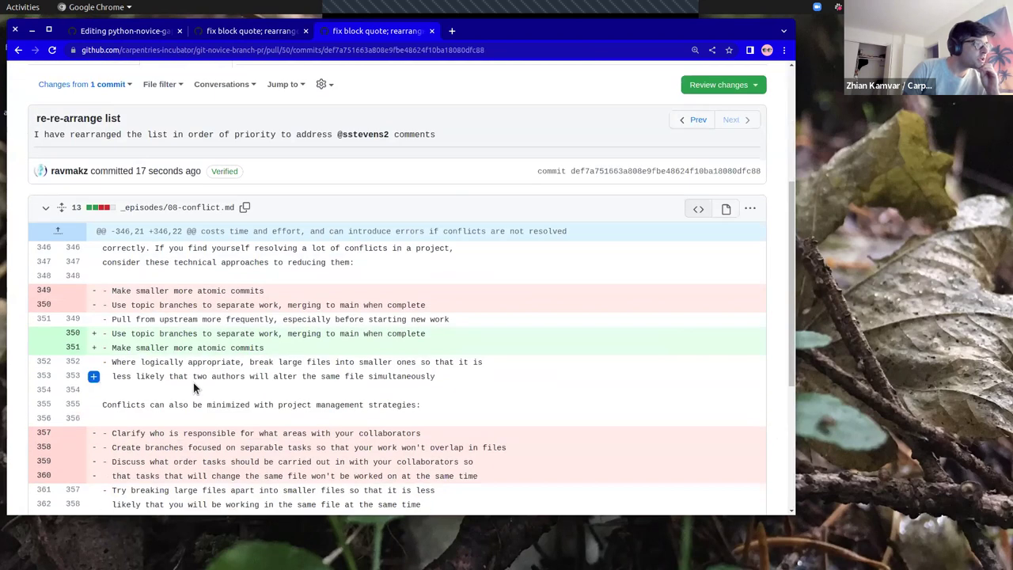
Step: Examine the description and diff of the earlier commit "fix block quote; rearrange list; fix wording"
click(18, 50)
click(151, 320)
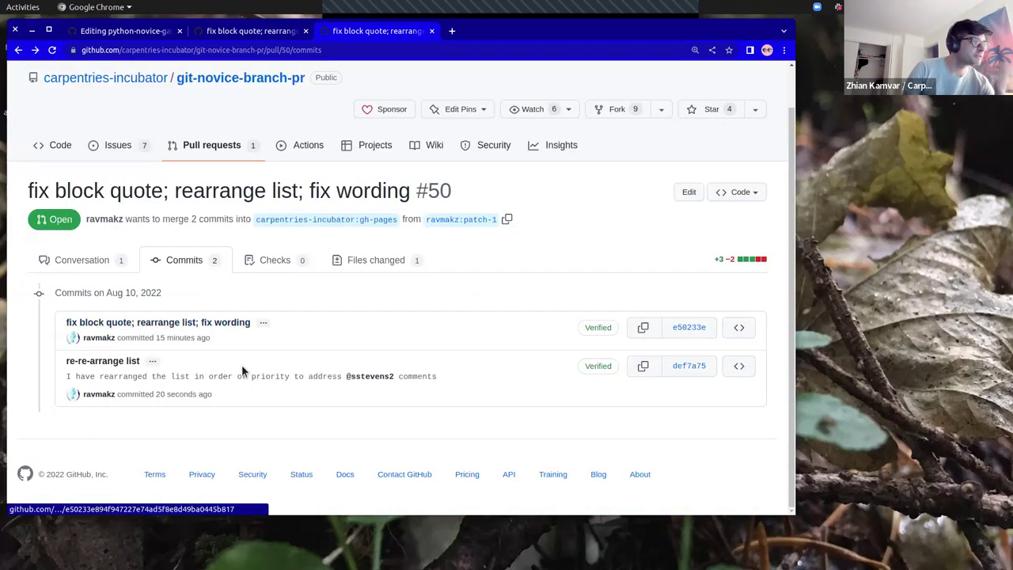
scroll(324, 403, down, 5)
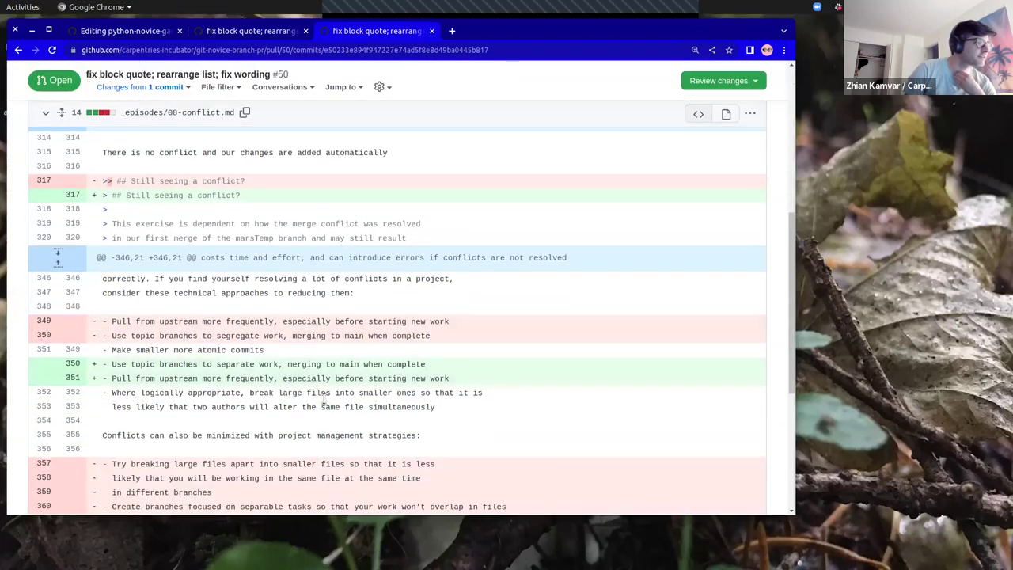
scroll(243, 299, up, 5)
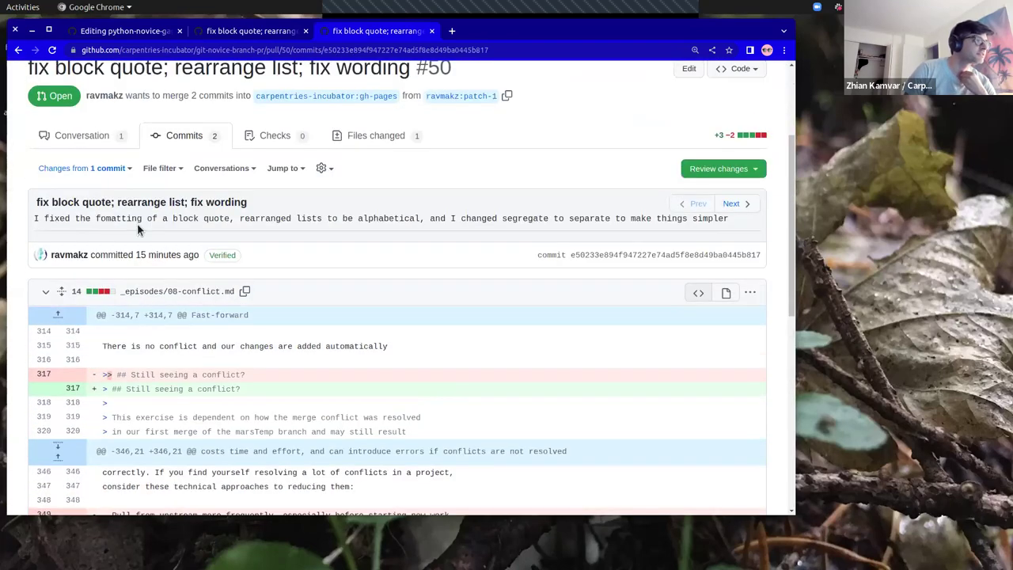
Step: Examine the pull request's combined changes to 08-conflict.md, including the replacement of "segregate" with "separate" on line 350
click(110, 224)
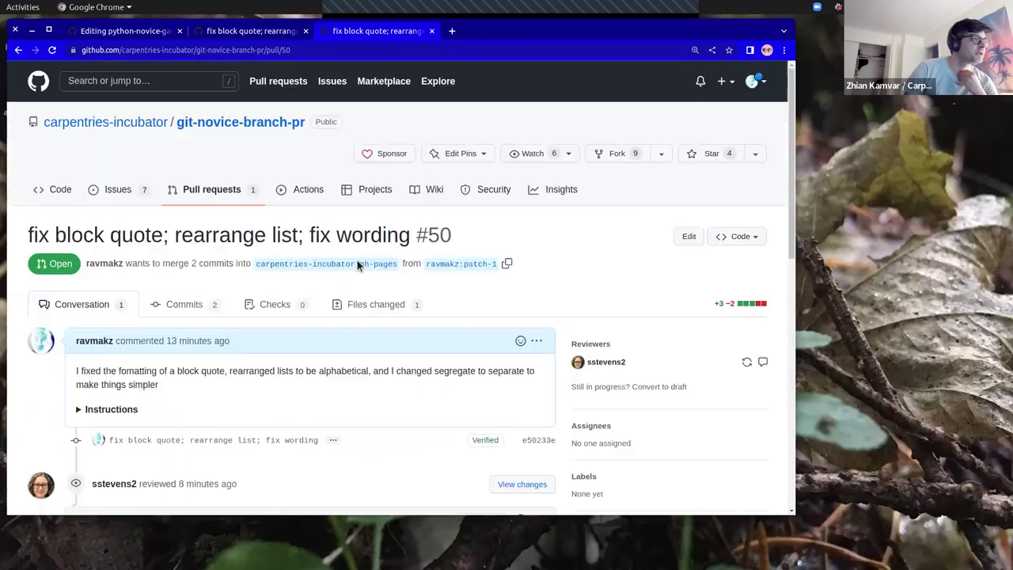
click(366, 305)
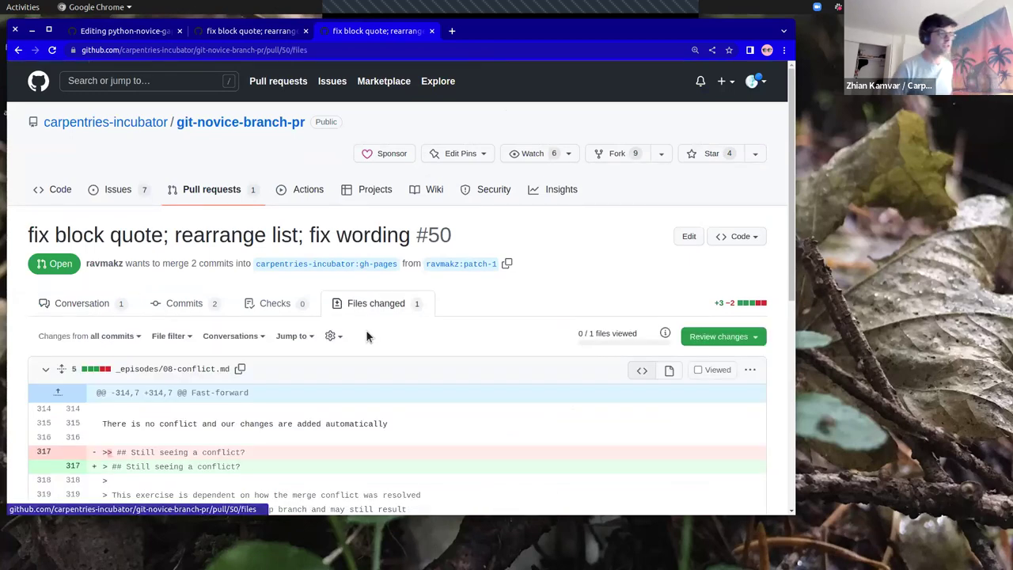
scroll(367, 330, down, 3)
scroll(367, 330, down, 2)
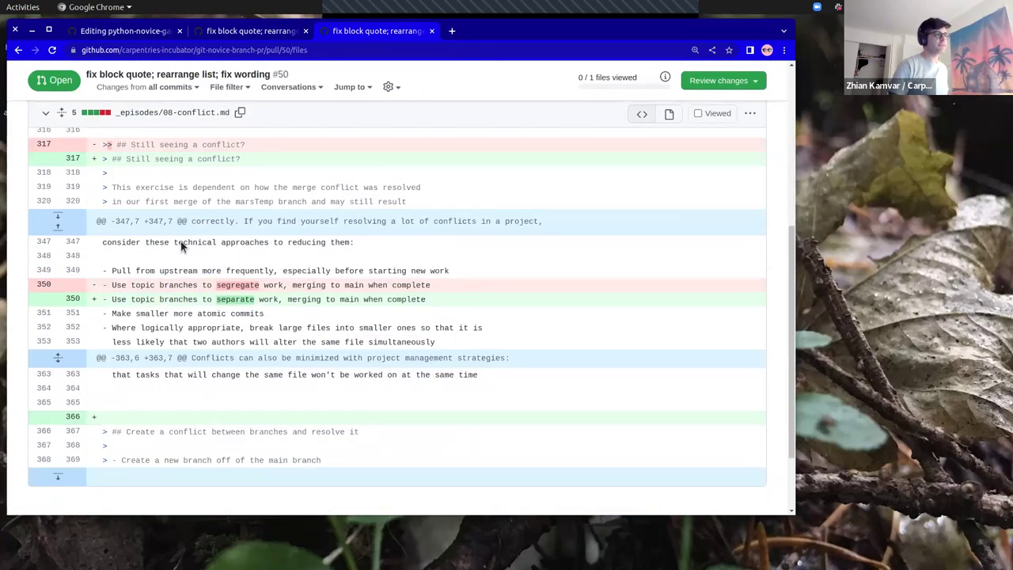
drag(264, 286, 216, 286)
click(254, 298)
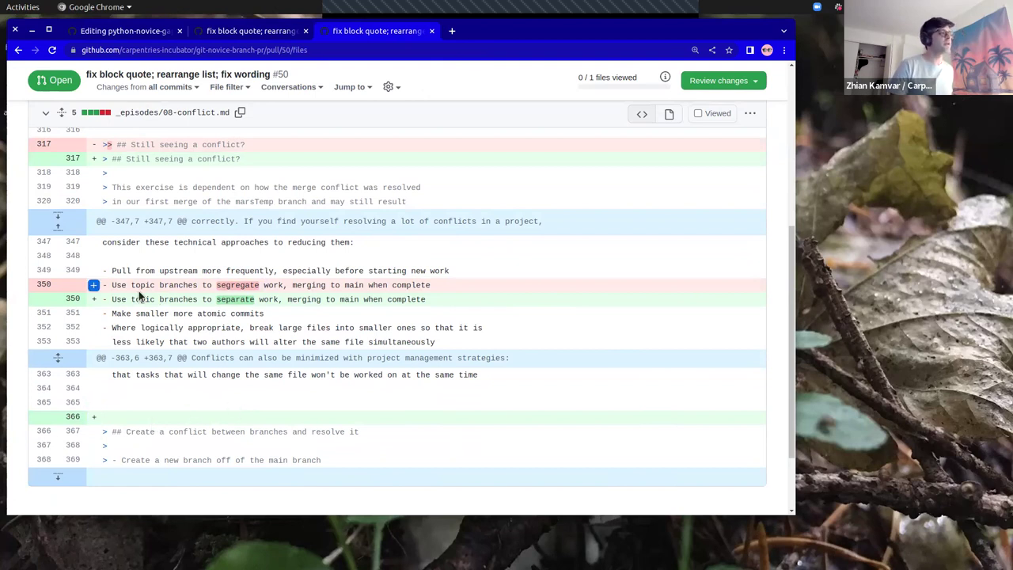
scroll(139, 290, up, 3)
Step: Draft a conversation comment: "Thank you for the suggestion", the reviewer's @-mention, and "! I've made the changes and I hope you approve!"
click(108, 139)
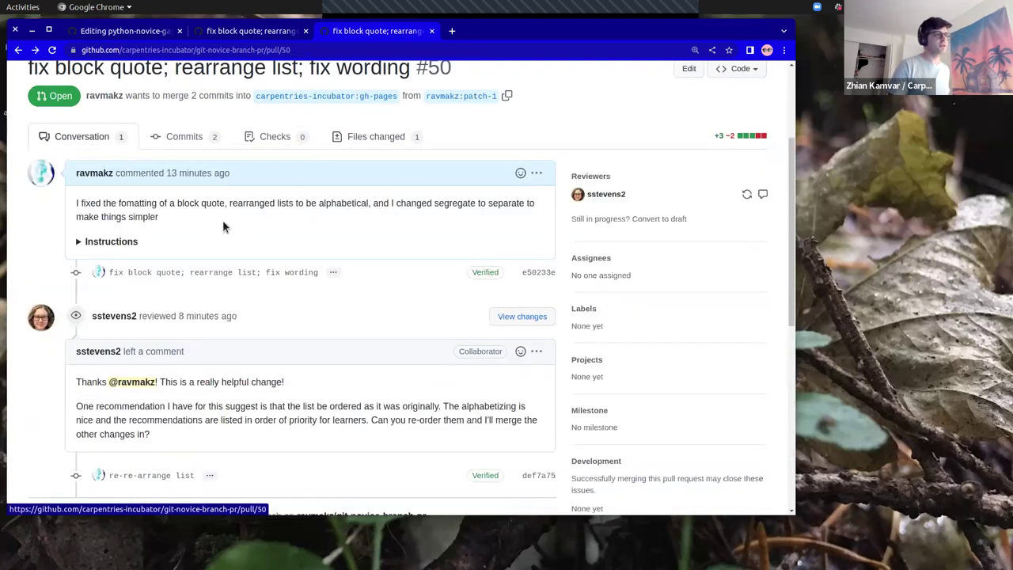
scroll(310, 417, down, 5)
click(319, 469)
text(Thank you for the suggestion @)
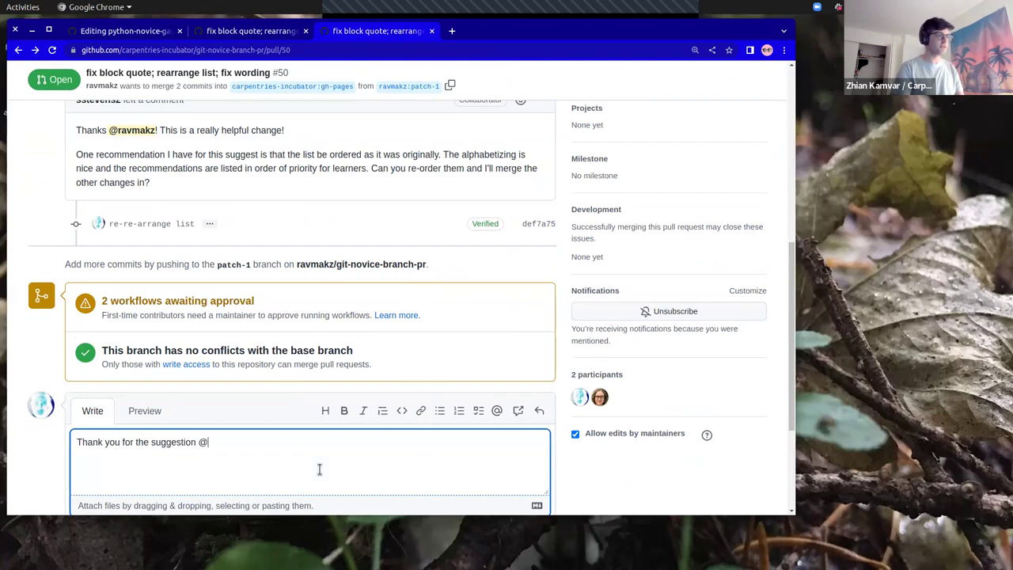
text(ss)
key(Return)
text(! I've made)
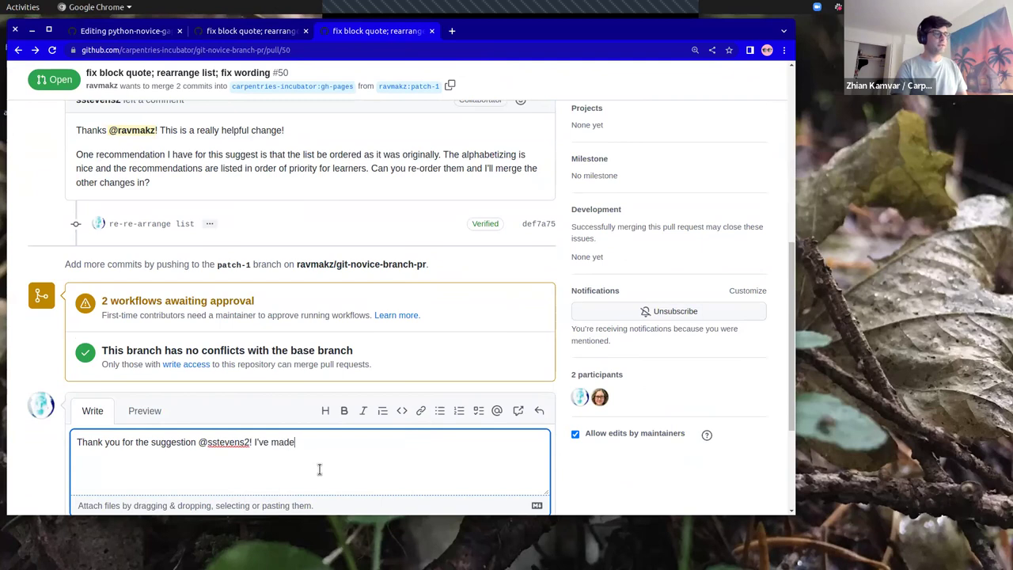
text( the changes and I hope you approve!)
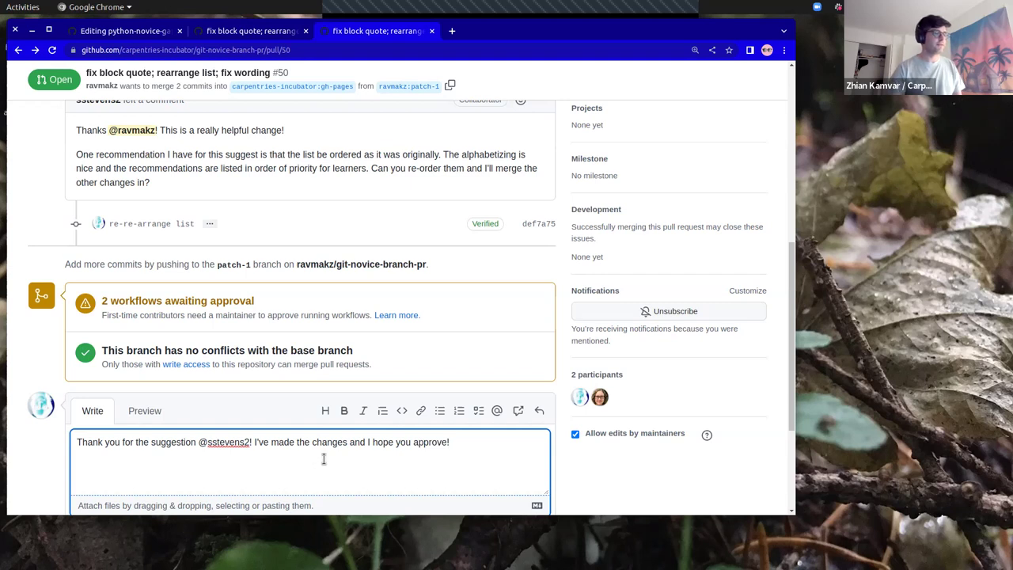
Step: Replace the draft's final exclamation mark with the :smile: emoji and post the comment on the pull request
scroll(325, 459, down, 3)
text(e!)
key(BackSpace)
text(:smi)
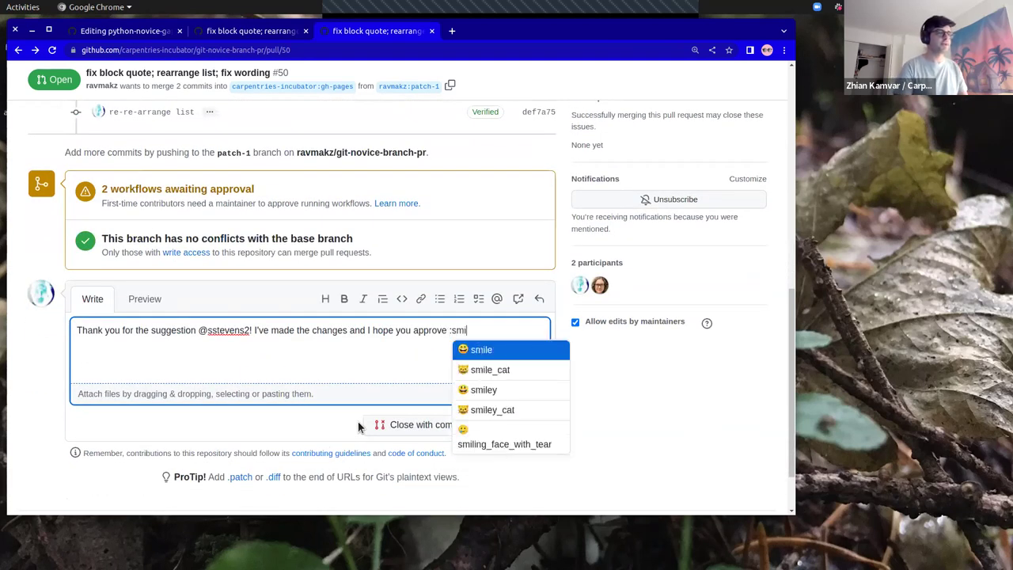
key(Return)
click(518, 426)
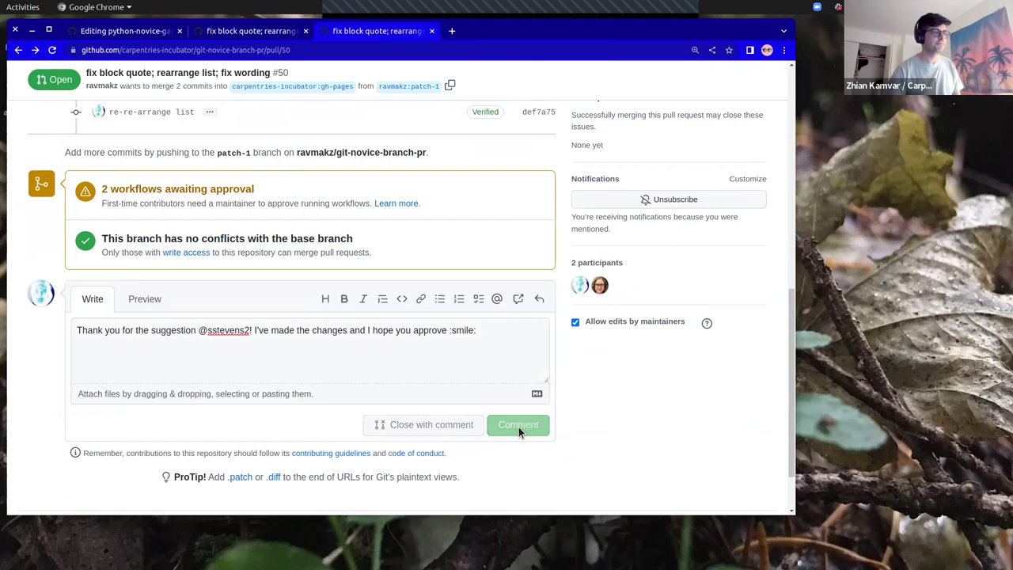
Step: Add a thumbs-up reaction to the reviewer's comment about restoring the original list order
scroll(518, 424, up, 6)
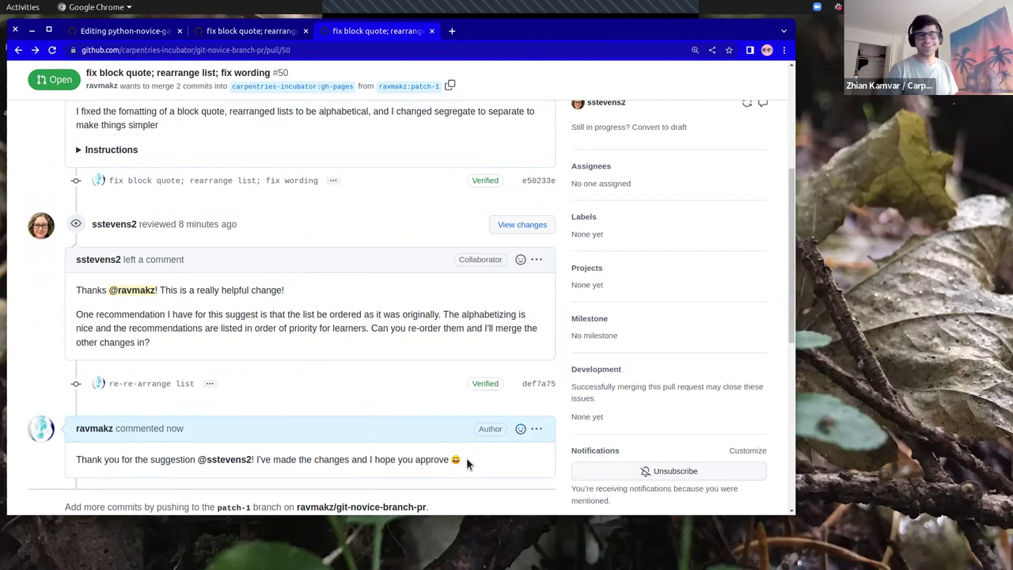
click(520, 261)
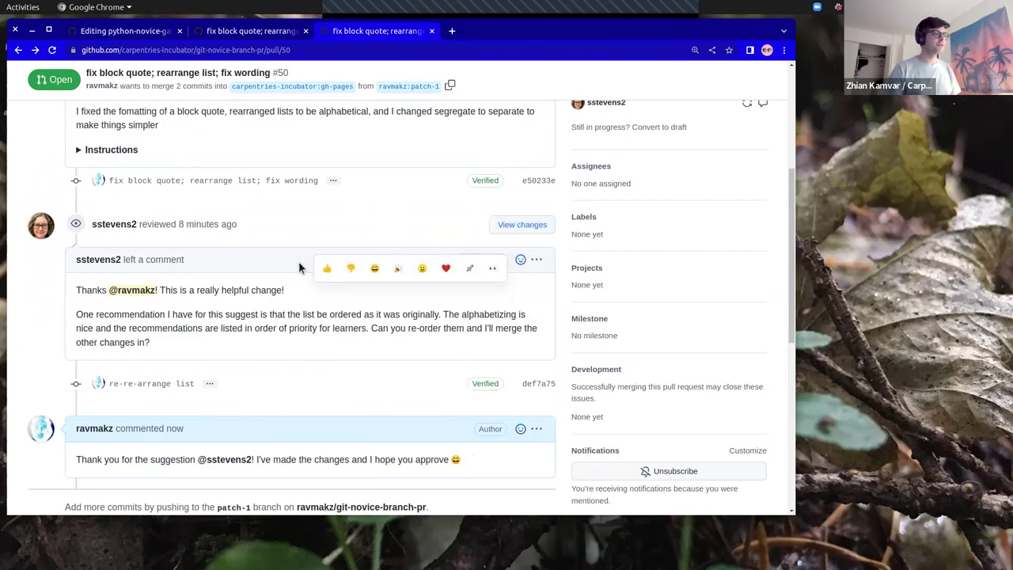
click(328, 269)
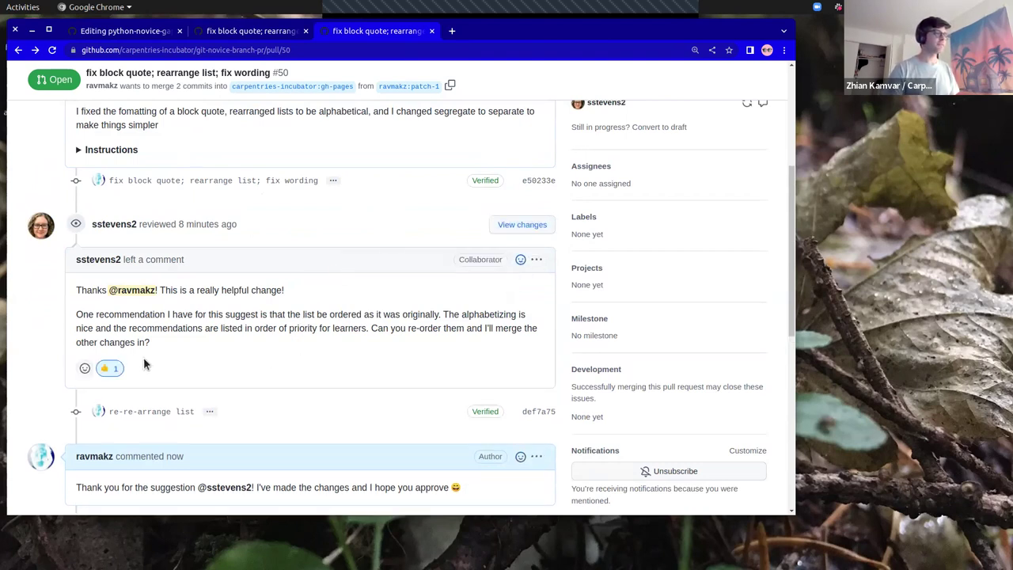
click(521, 260)
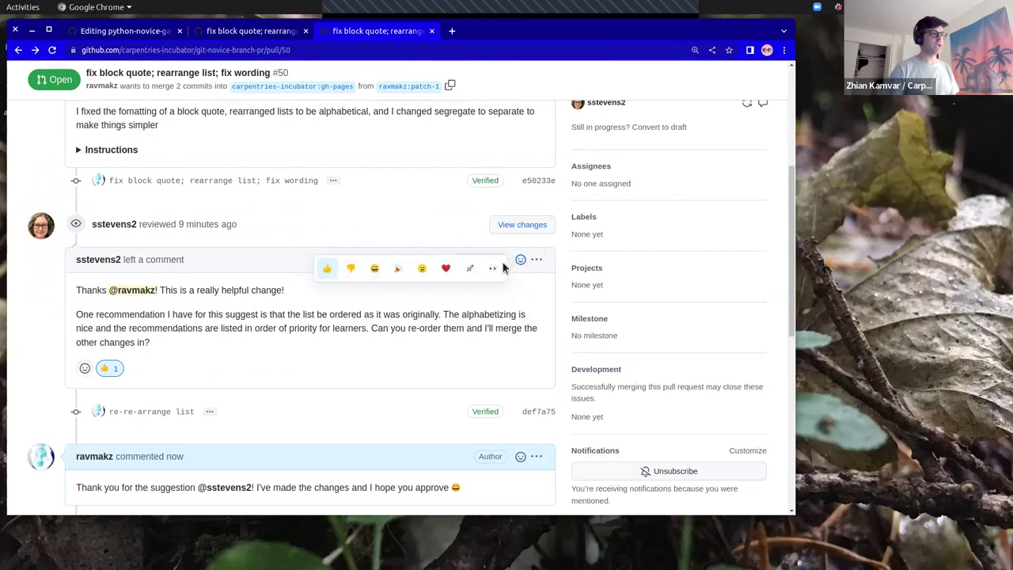
click(240, 350)
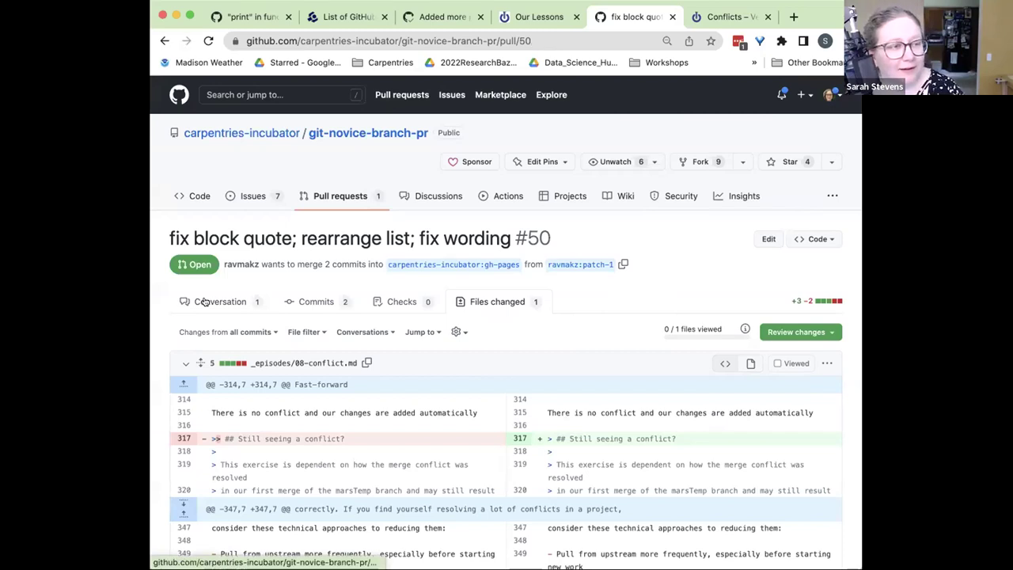
Step: Submit an approving review of pull request #50 with the comment "Looks great! Will merge!"
click(204, 302)
scroll(443, 387, down, 5)
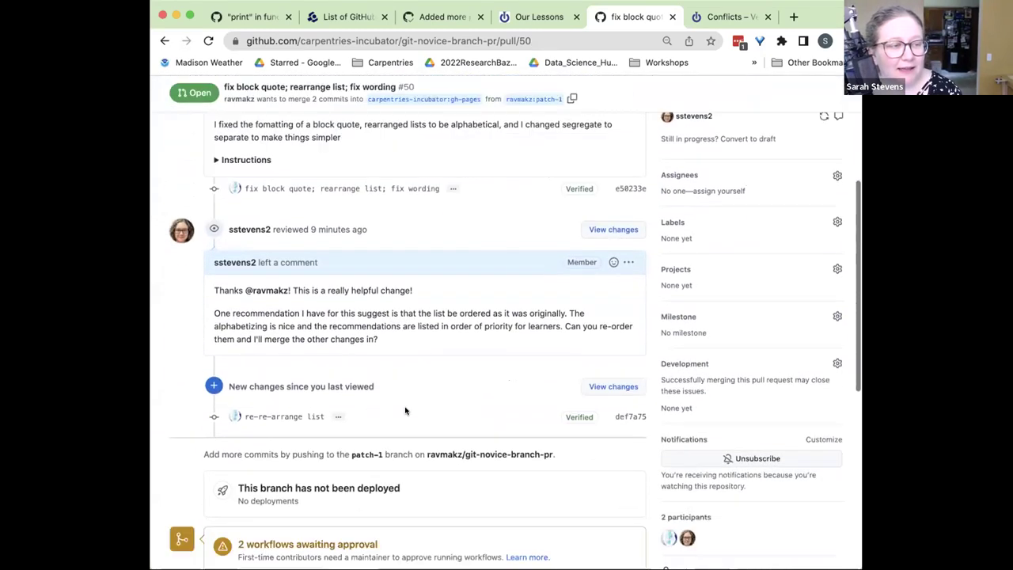
scroll(435, 346, up, 2)
scroll(435, 346, up, 2)
click(494, 219)
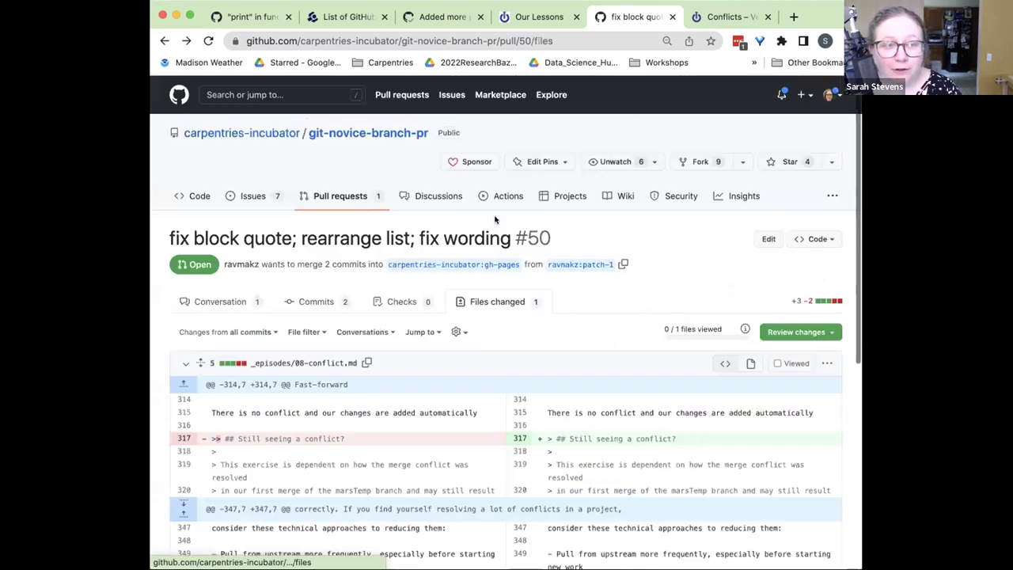
scroll(484, 459, down, 1)
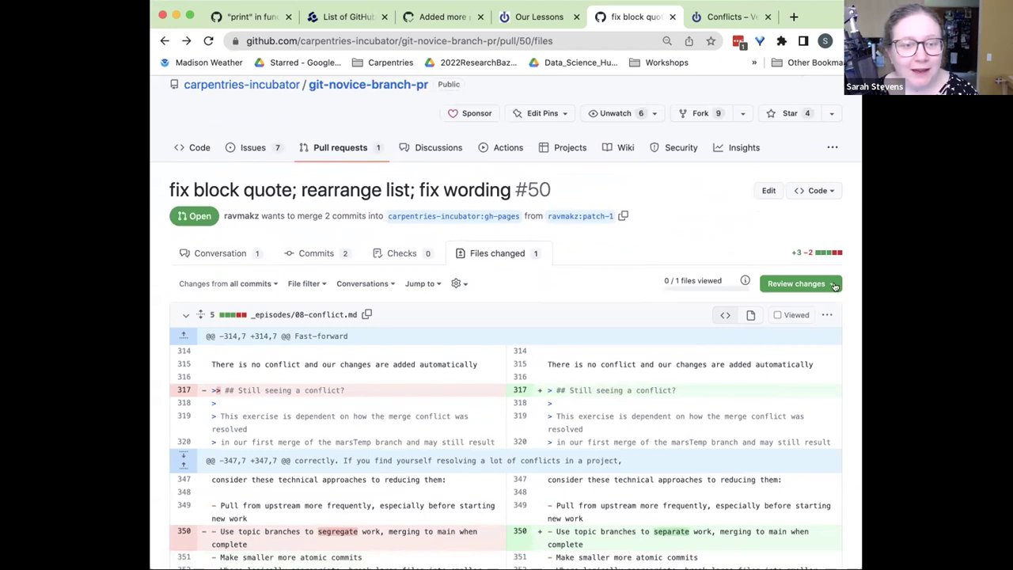
click(815, 284)
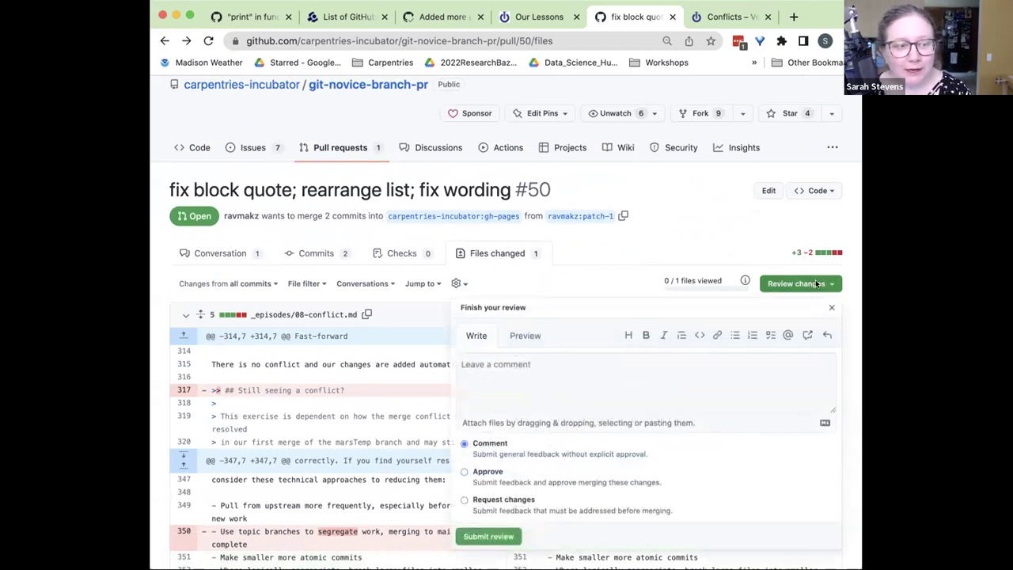
click(464, 472)
click(590, 366)
text(Look)
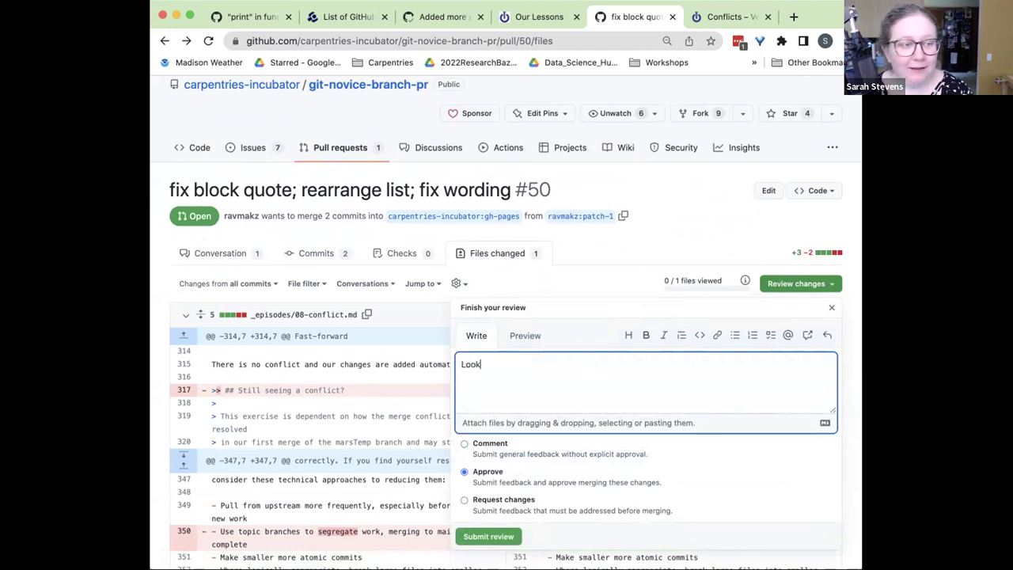
text(s great!  Will merge!)
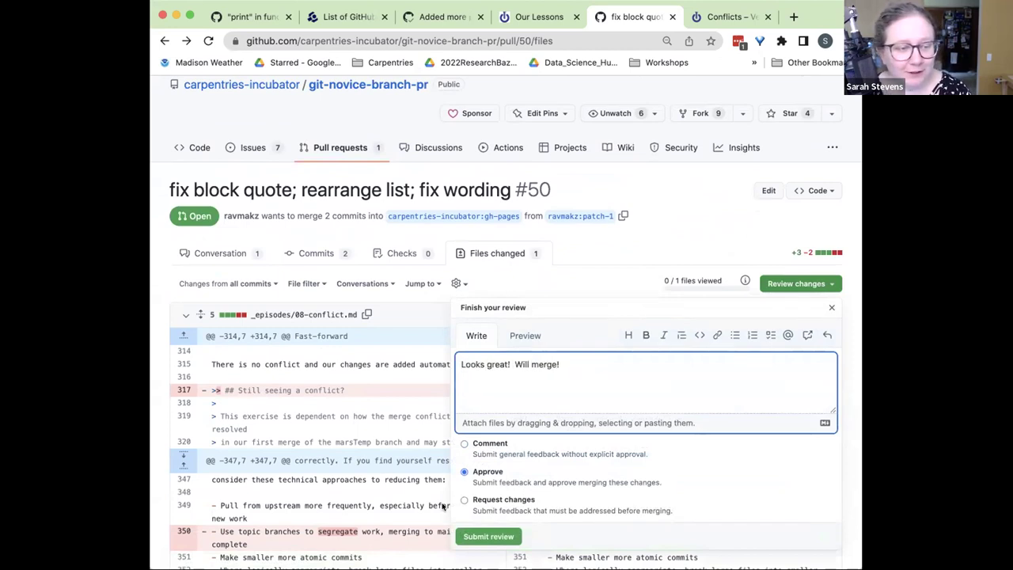
click(491, 536)
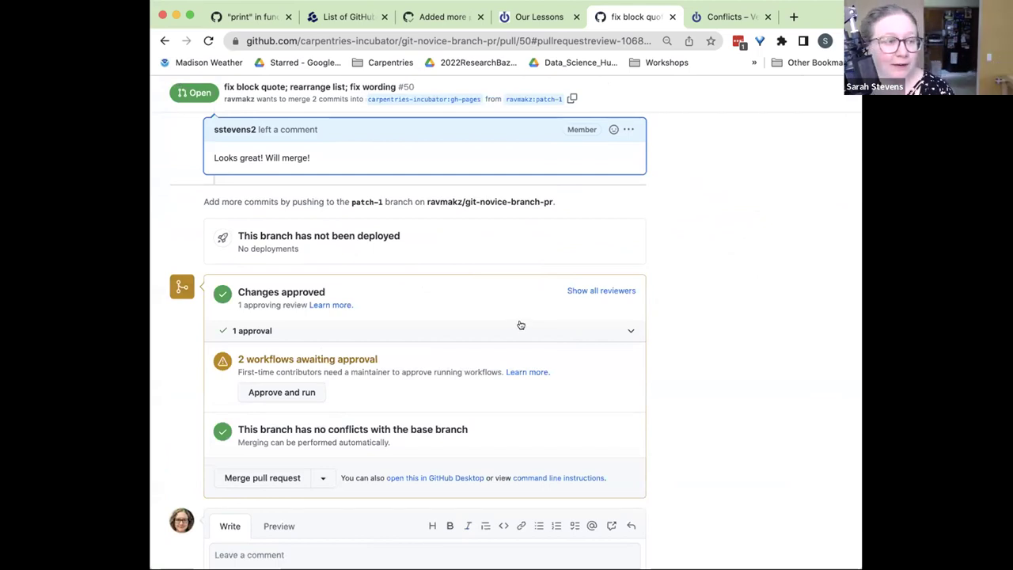
Step: Check who approved the pull request, then approve and run the two workflows awaiting maintainer approval
scroll(777, 431, up, 1)
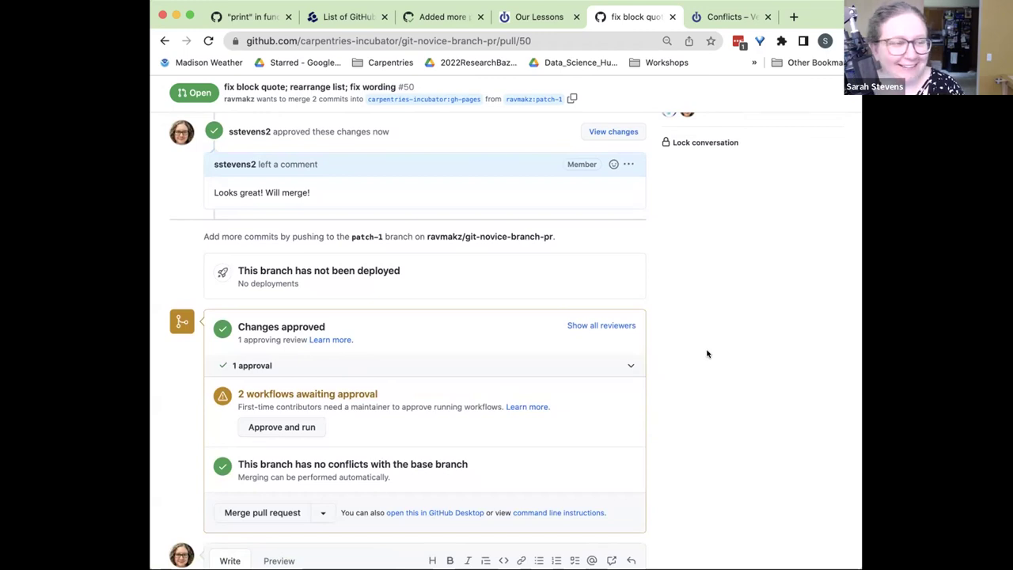
scroll(708, 353, down, 2)
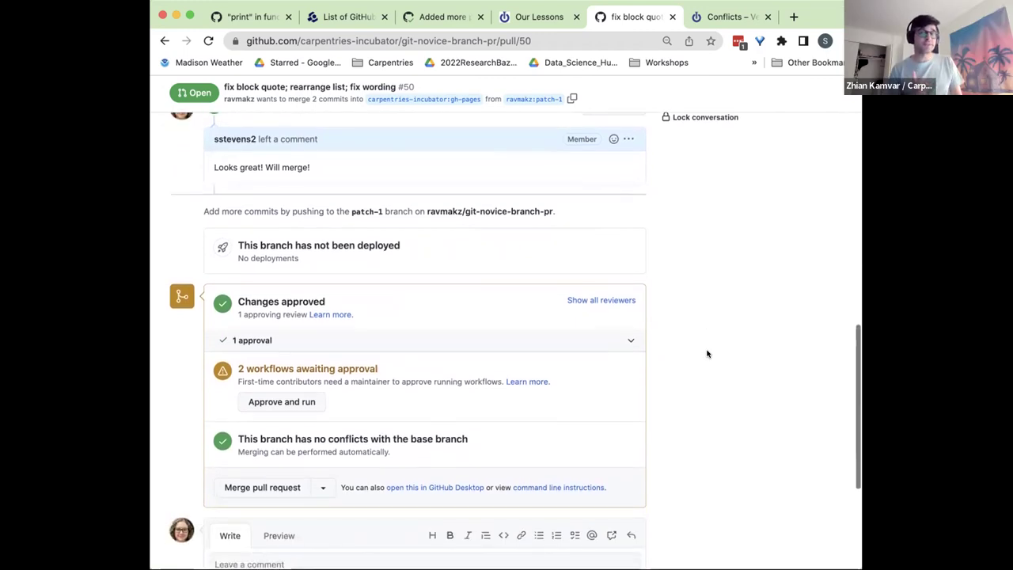
scroll(723, 356, down, 2)
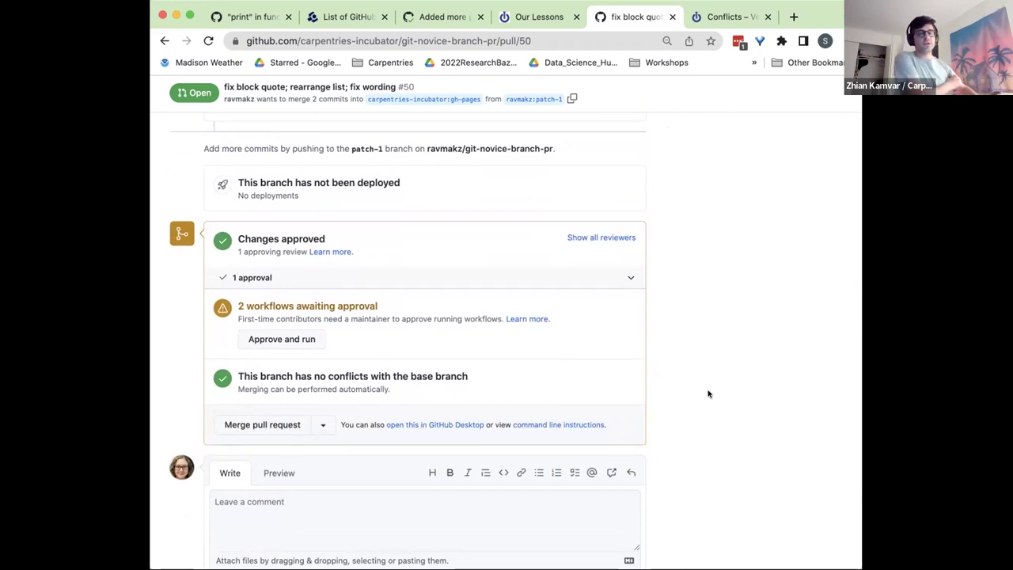
click(631, 275)
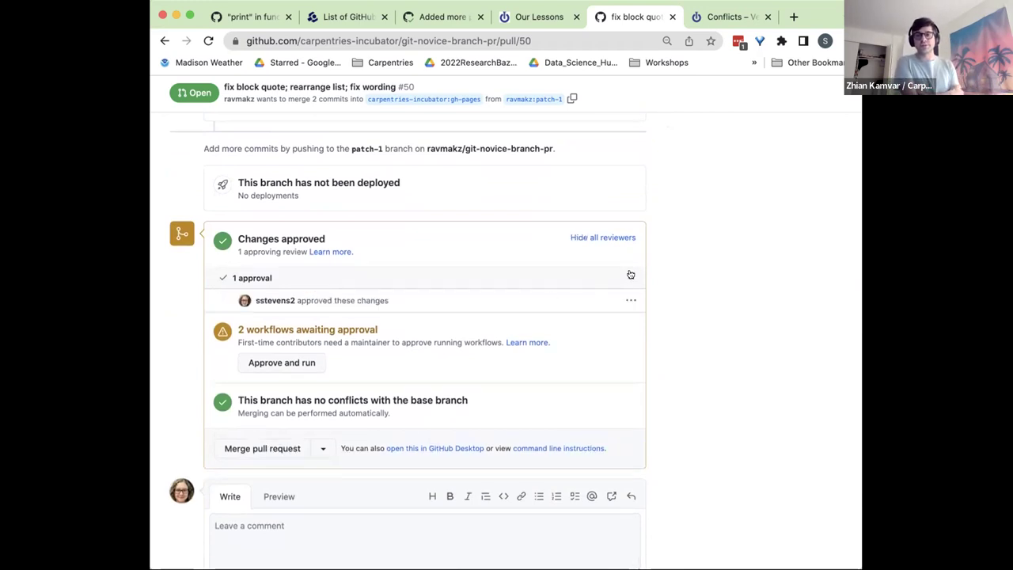
click(630, 275)
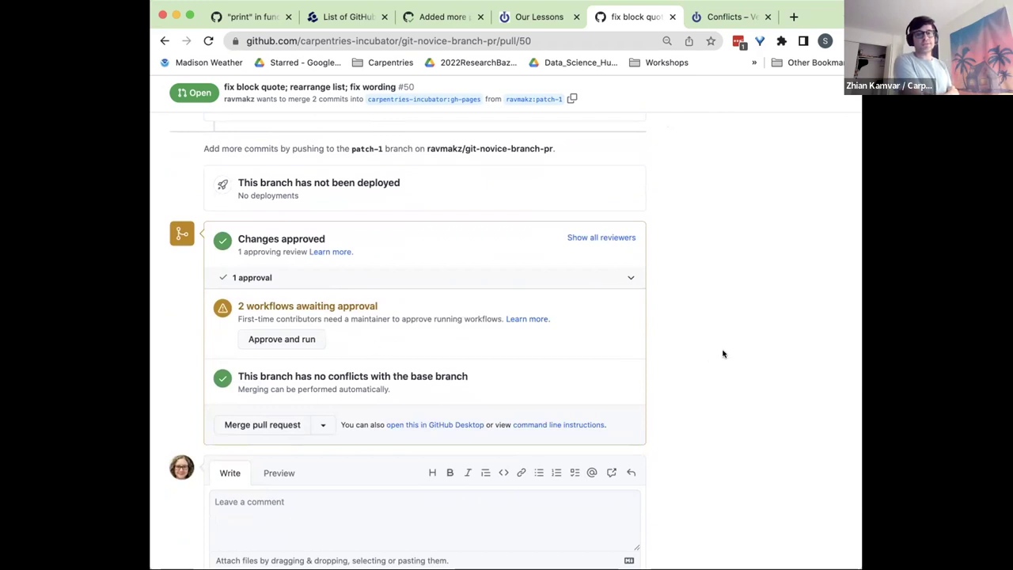
click(305, 339)
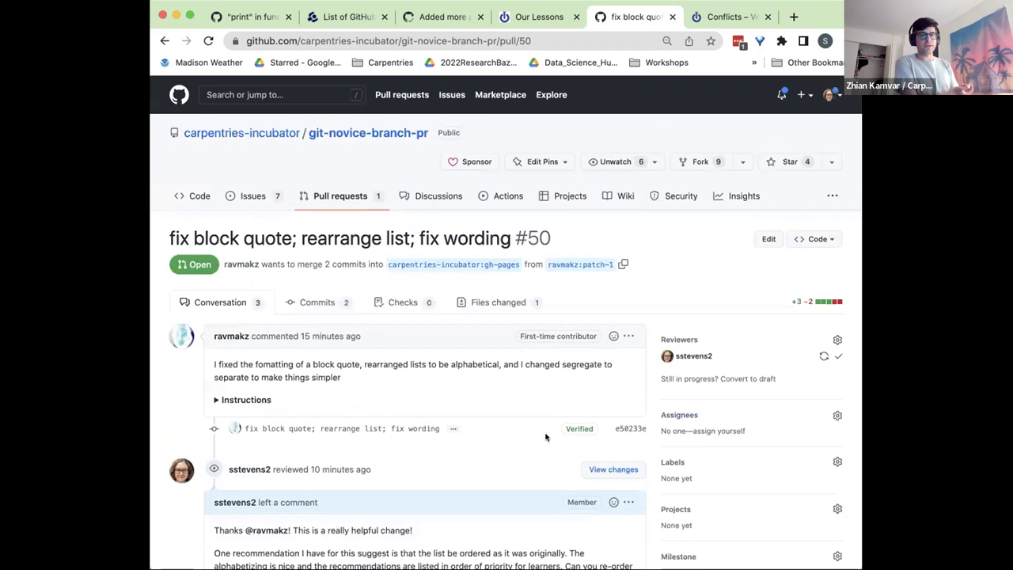
Step: Merge pull request #50 into gh-pages, keeping the default merge commit title and description
scroll(545, 435, down, 12)
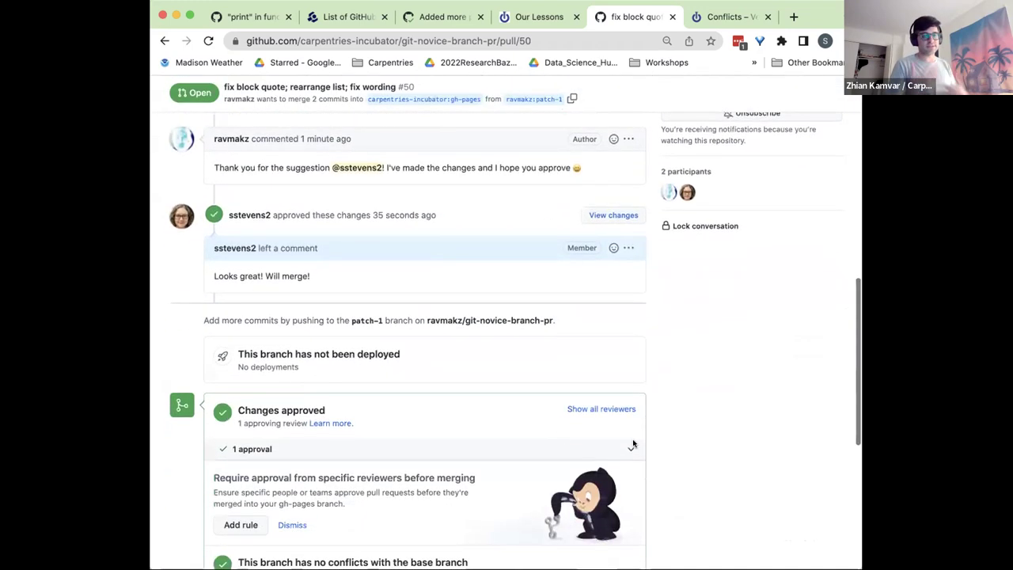
scroll(559, 437, down, 3)
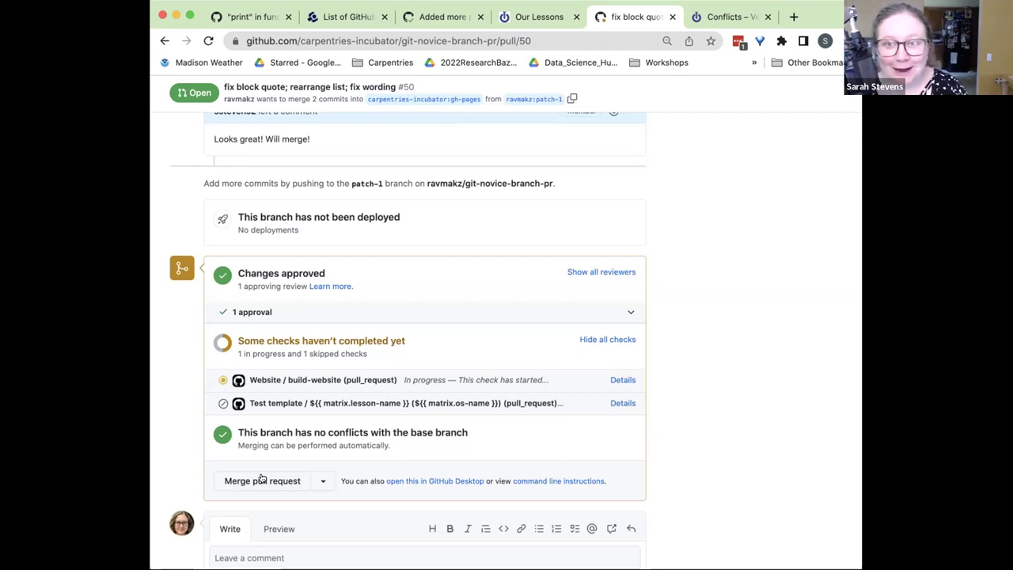
click(282, 481)
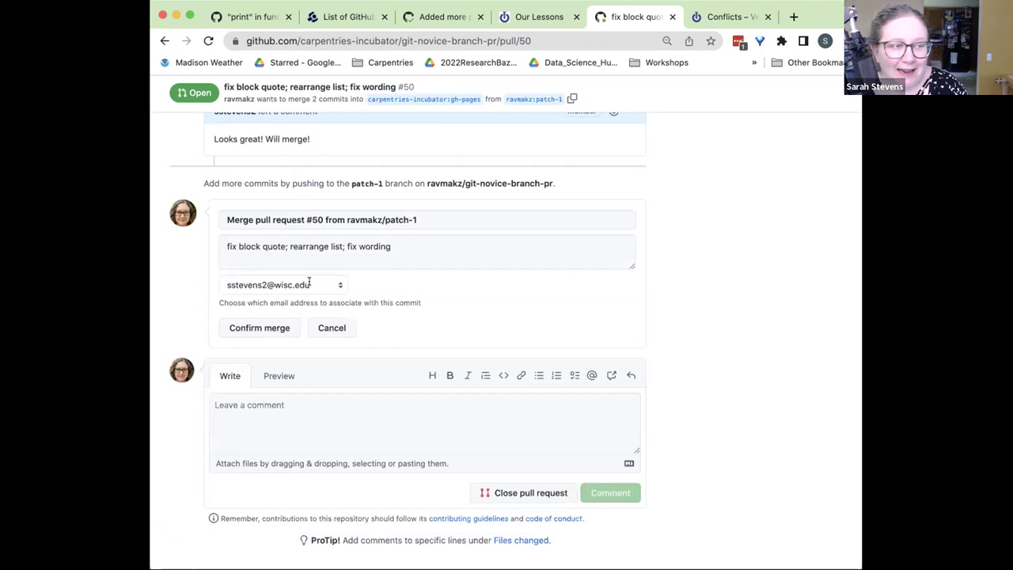
scroll(426, 277, up, 1)
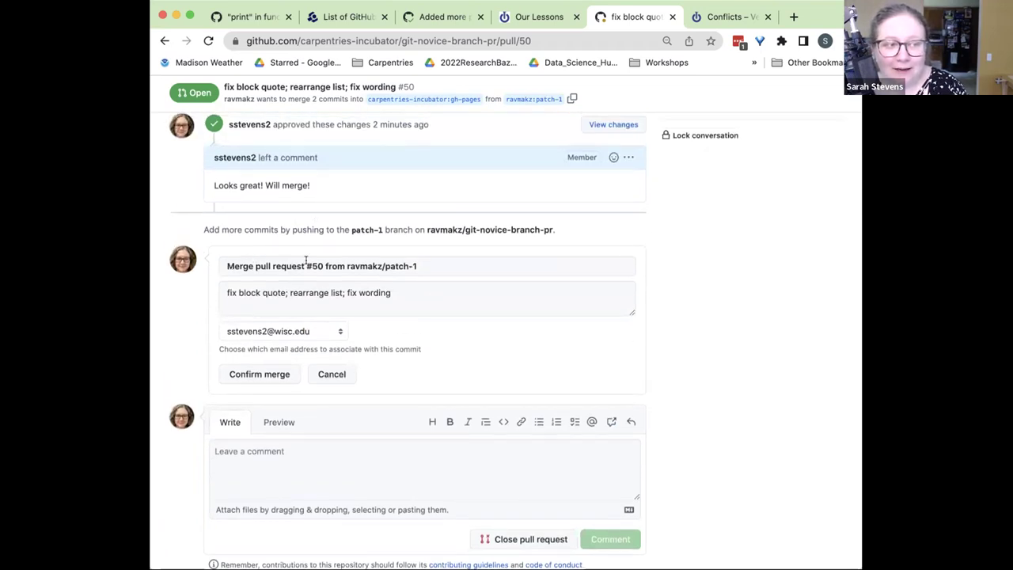
drag(231, 262, 425, 261)
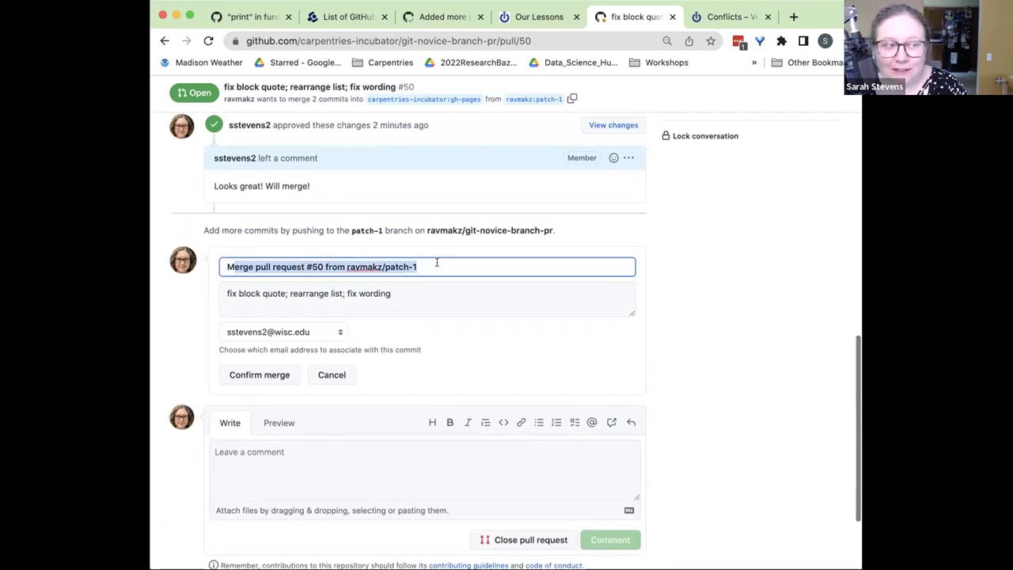
scroll(431, 265, down, 1)
click(436, 269)
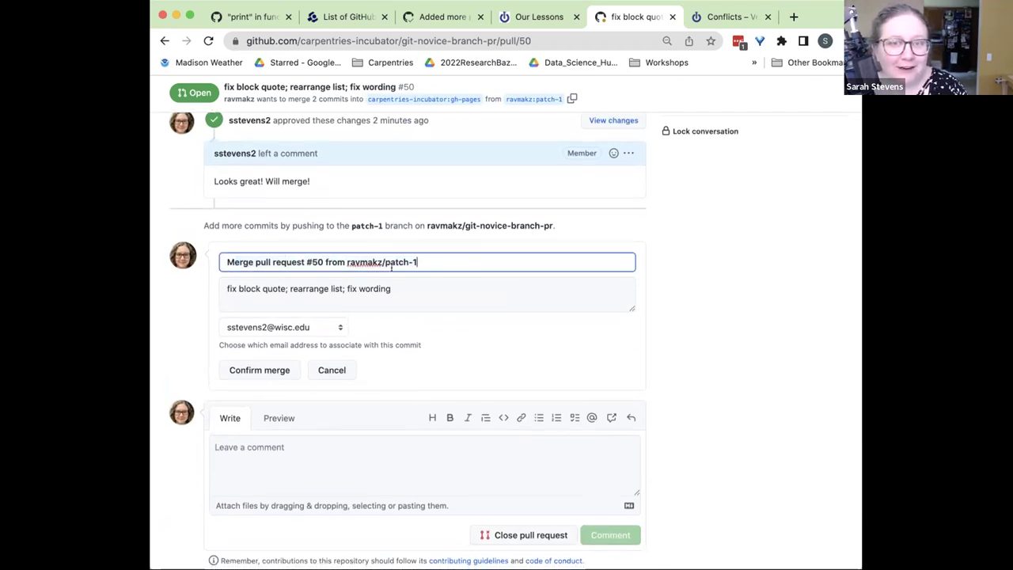
drag(384, 261, 424, 258)
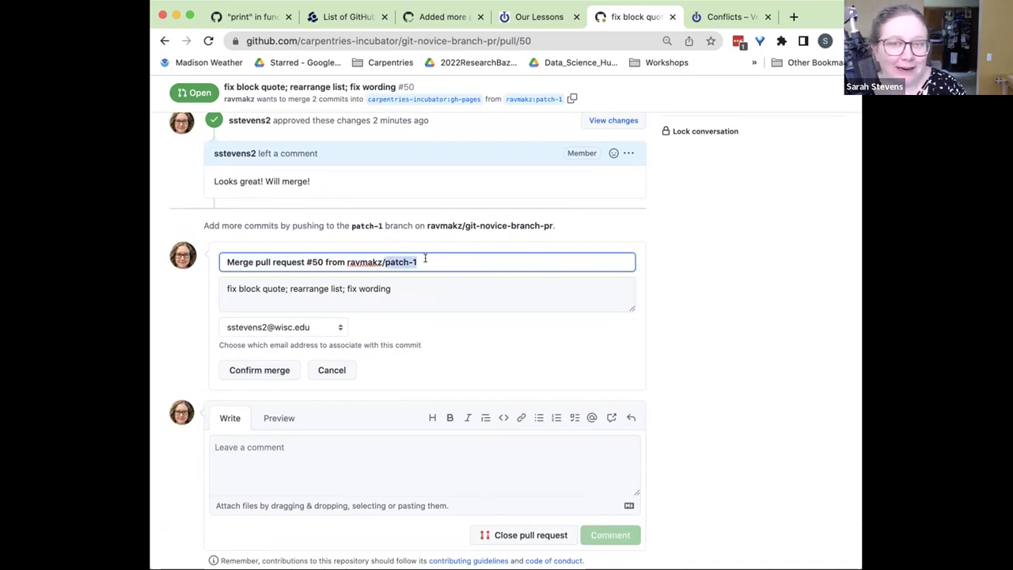
drag(225, 284, 428, 283)
click(428, 283)
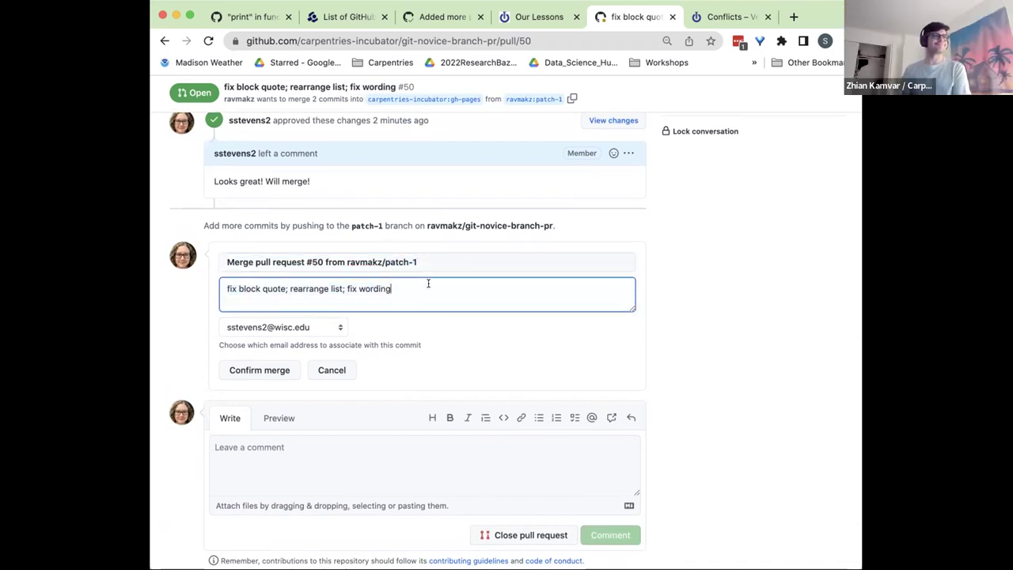
click(273, 371)
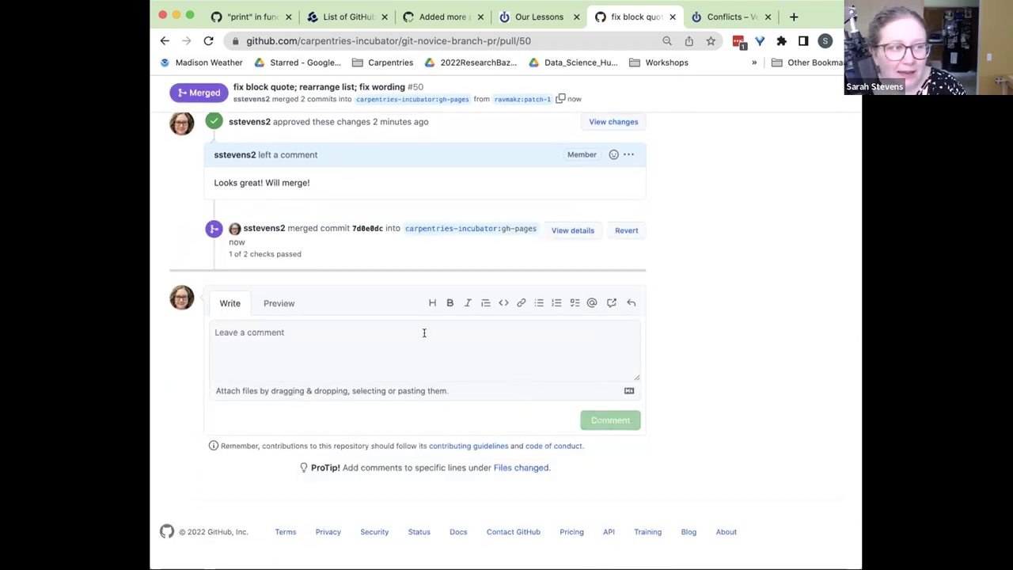
Step: Open the repository's code page, then reload the published Conflicts lesson and inspect its "Still seeing a conflict?" callout and list wording for the merged changes
scroll(425, 333, up, 15)
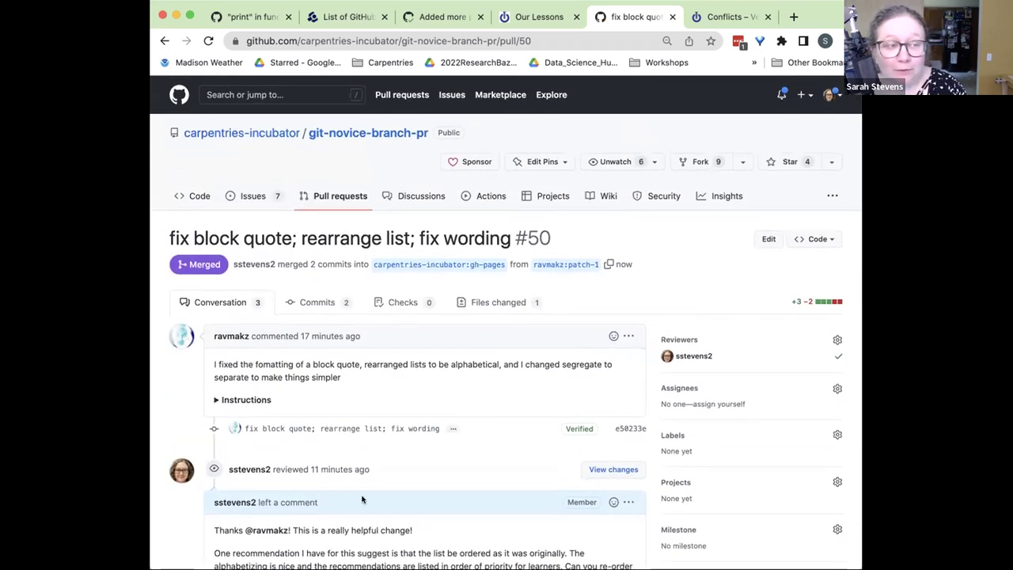
click(199, 195)
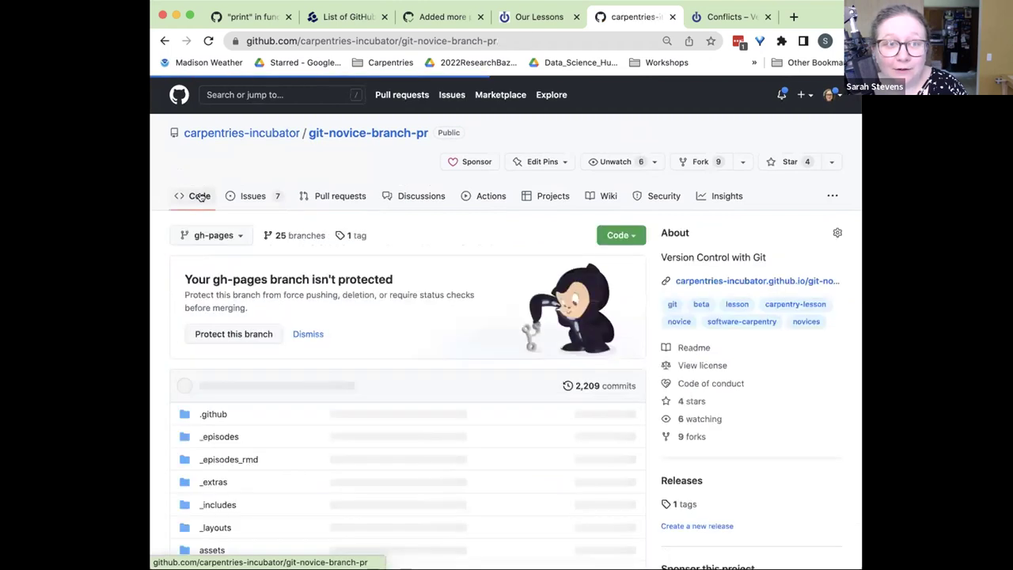
click(728, 17)
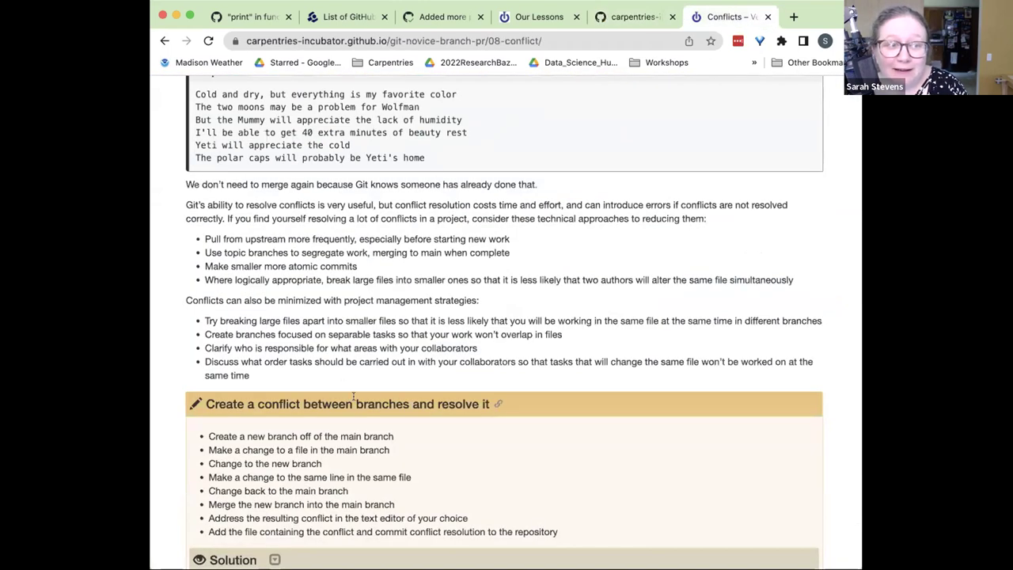
scroll(461, 348, down, 1)
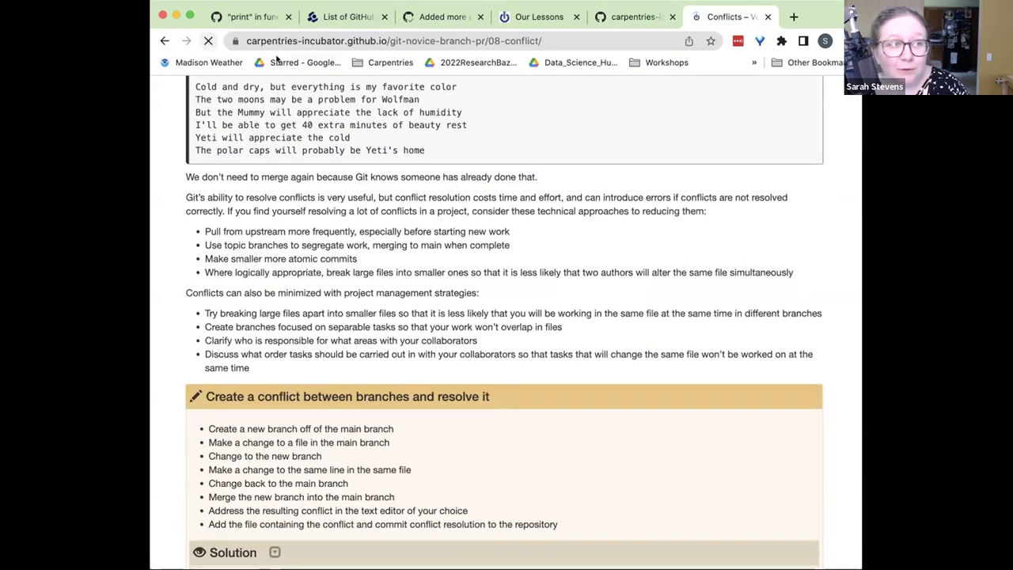
scroll(541, 382, up, 4)
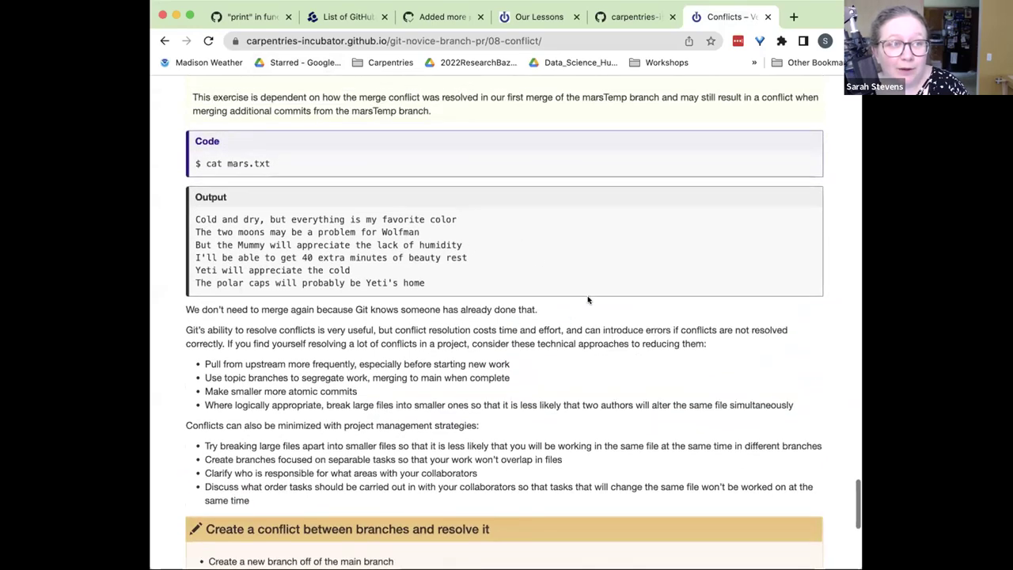
scroll(540, 383, down, 5)
scroll(521, 340, up, 10)
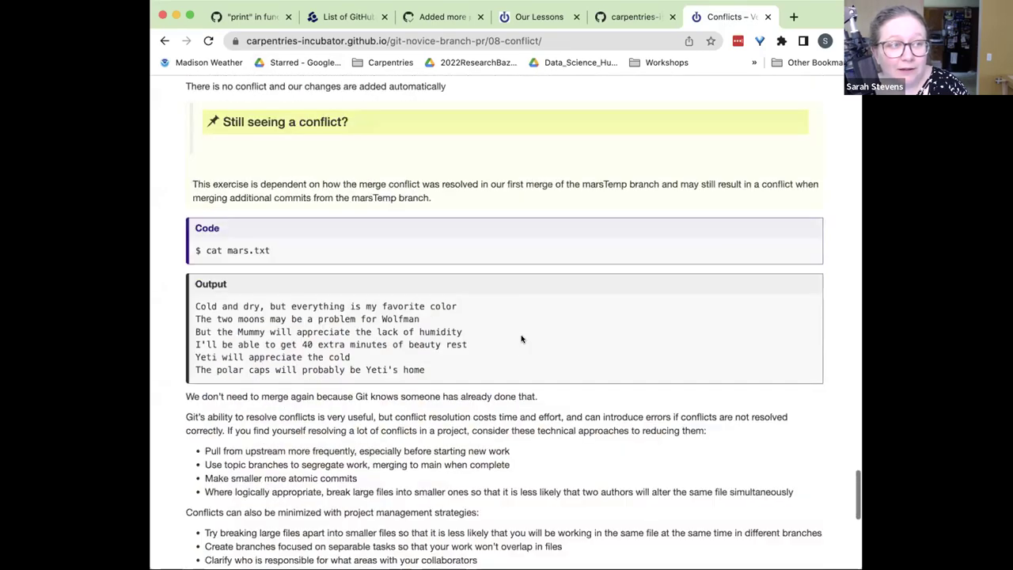
scroll(521, 339, down, 6)
click(209, 41)
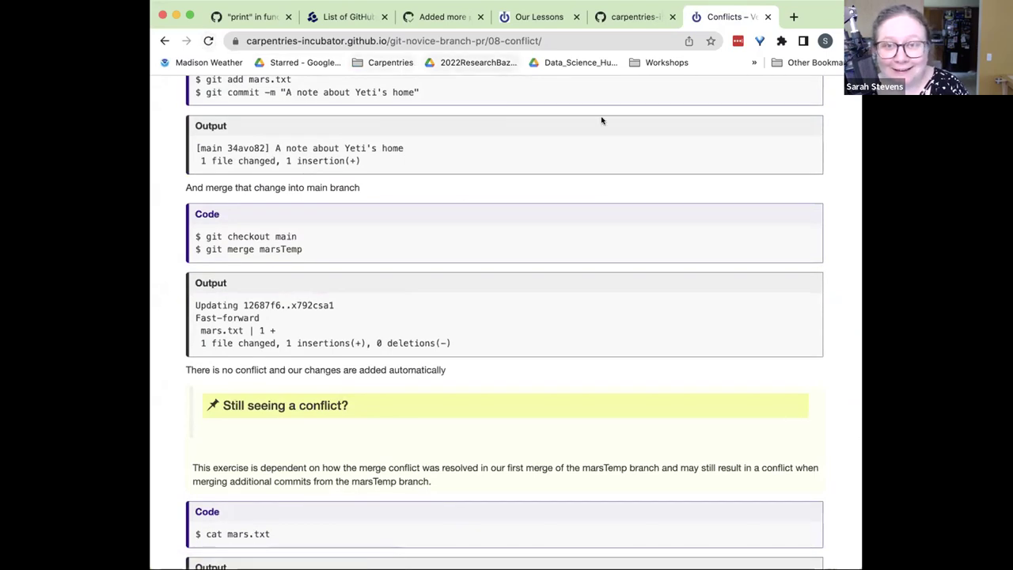
Step: Switch to the contributor's view of merged pull request #50 and delete the patch-1 branch
key(super+Tab)
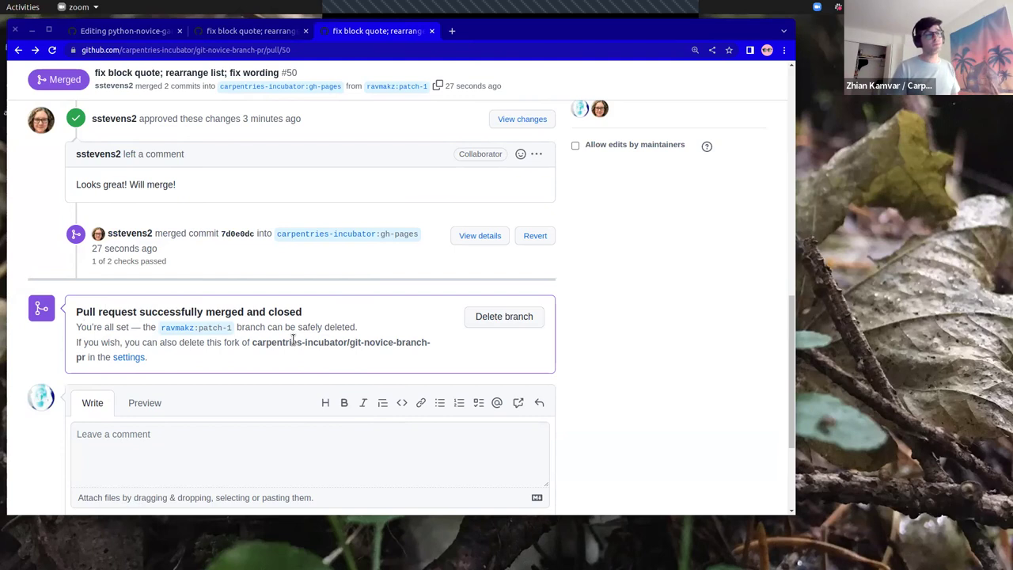
click(493, 317)
click(494, 317)
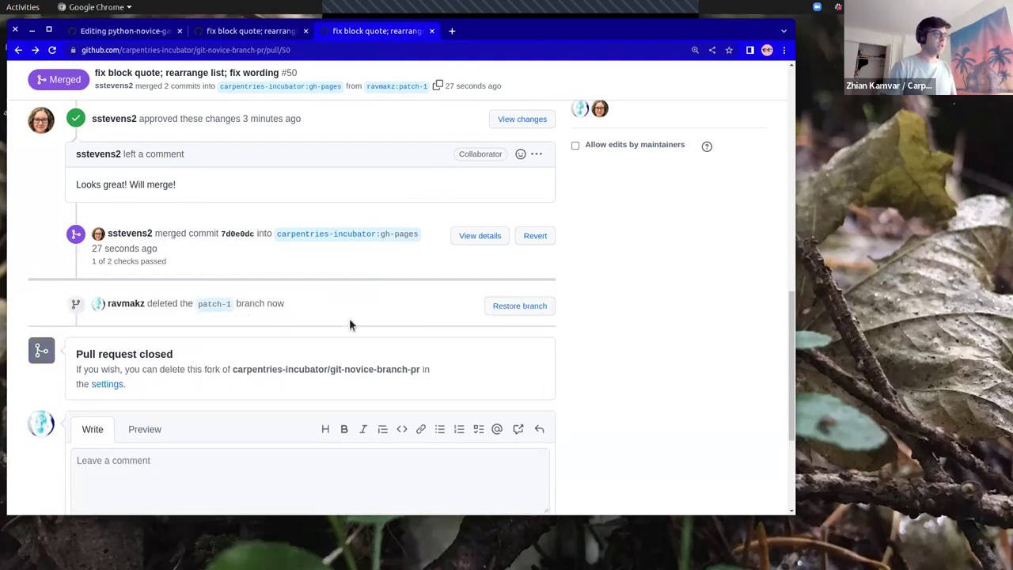
scroll(302, 326, up, 5)
scroll(301, 331, up, 6)
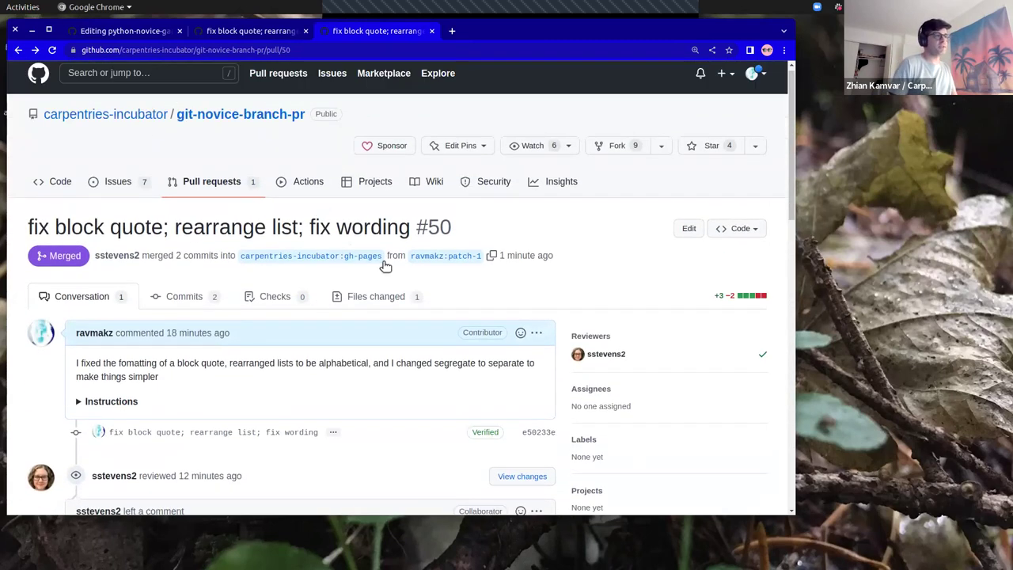
click(266, 34)
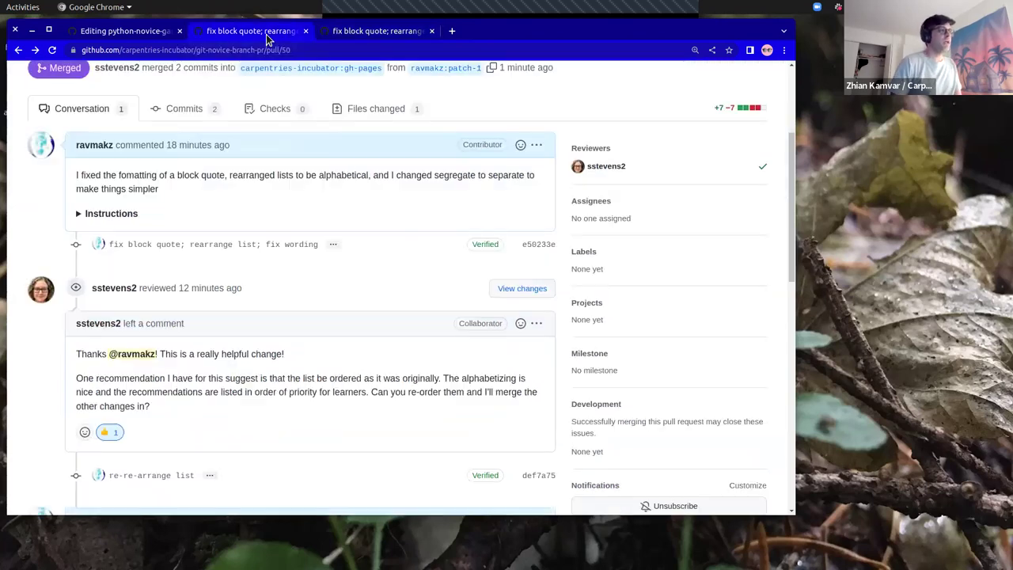
scroll(261, 189, up, 3)
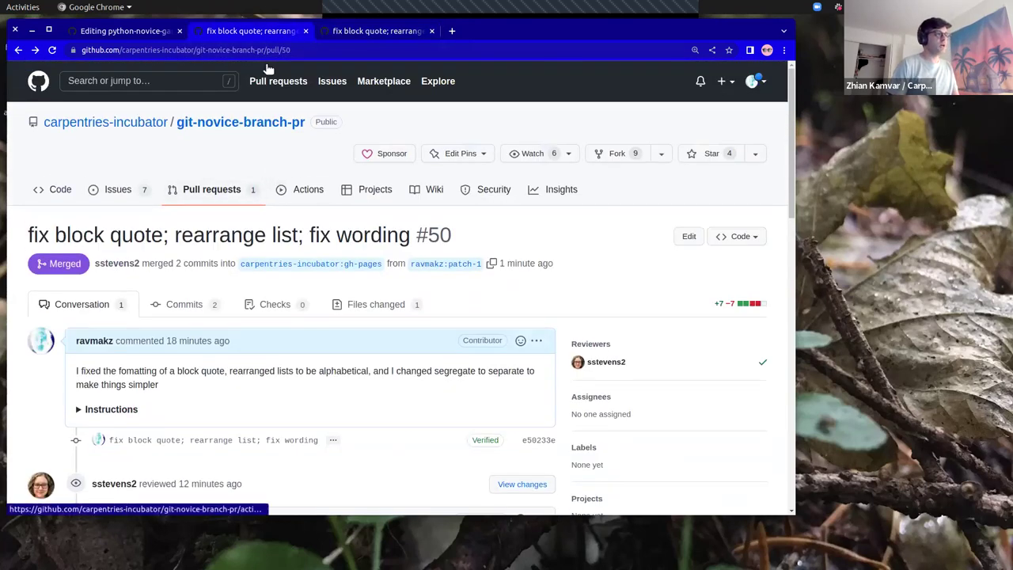
click(373, 33)
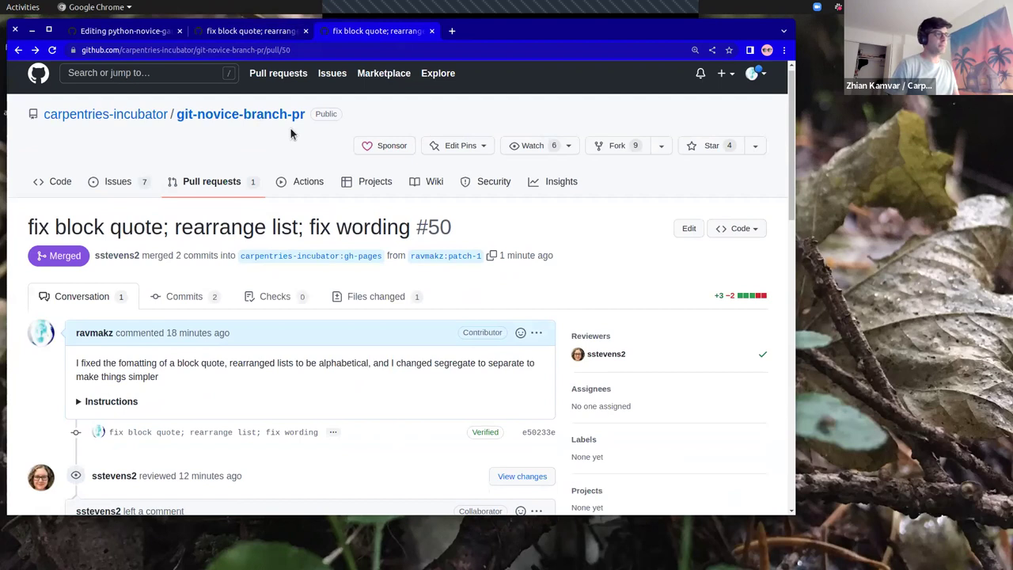
Step: Open the contributor's profile from the pull request and go to their forked git-novice-branch-pr repository
click(102, 334)
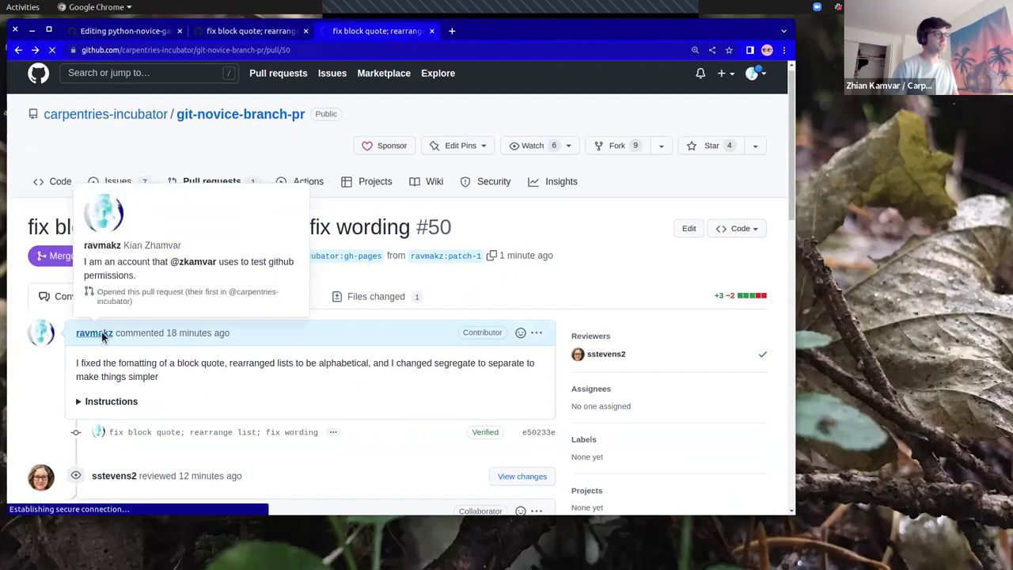
scroll(405, 292, down, 4)
scroll(406, 293, down, 3)
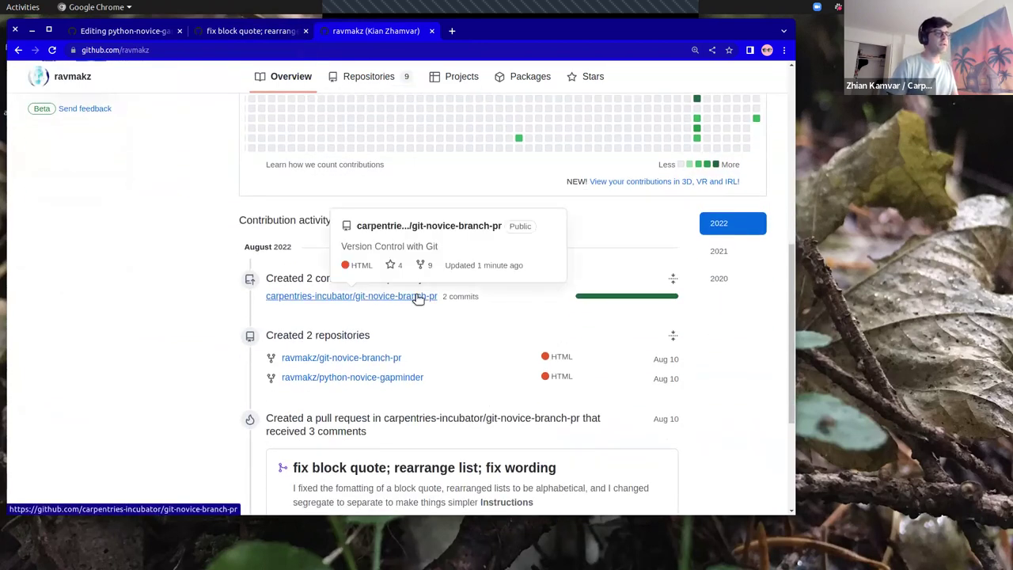
click(417, 296)
click(20, 50)
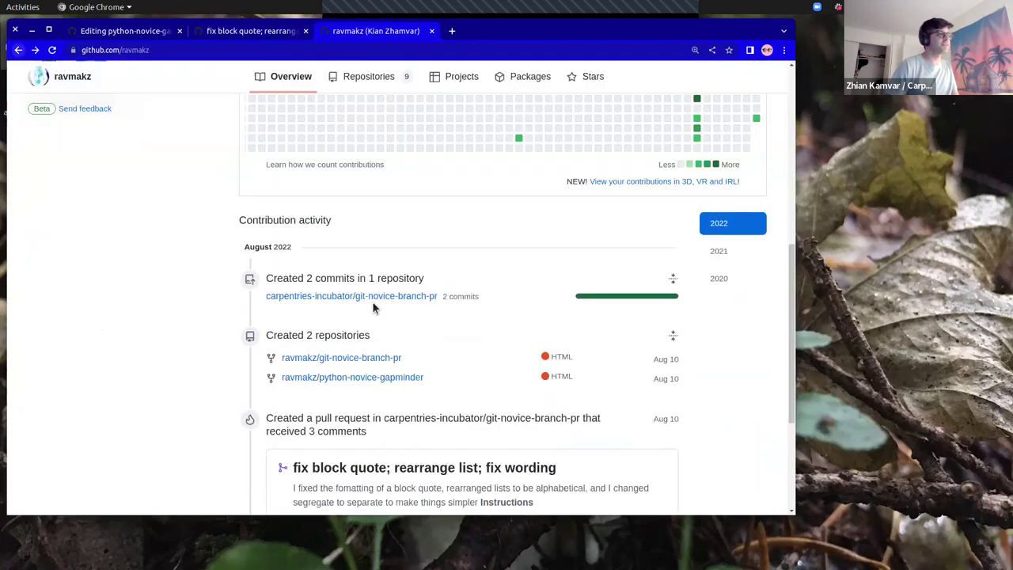
click(378, 360)
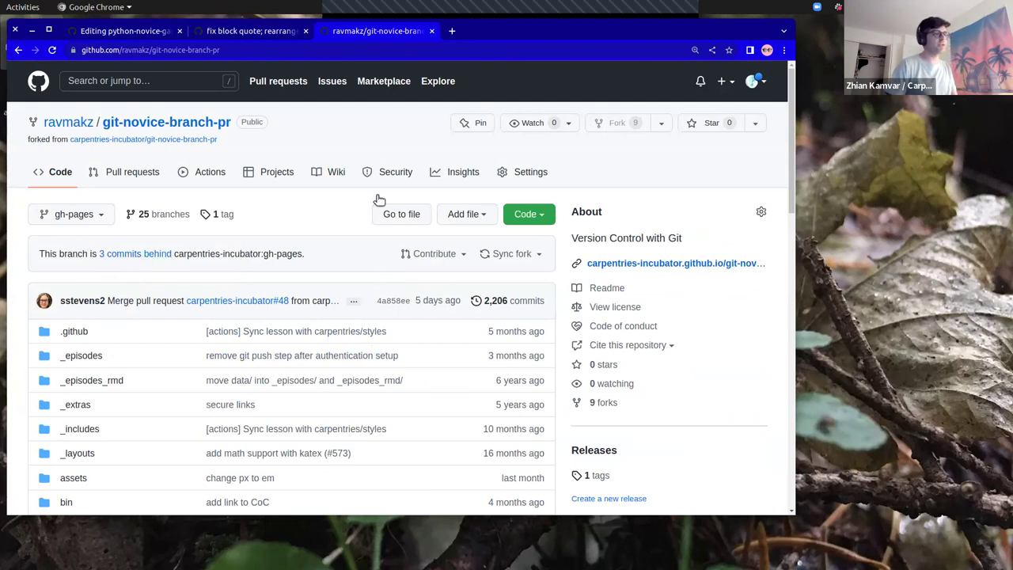
Step: Sync the fork's gh-pages branch with the upstream repository and expand the latest merge commit's message
click(518, 258)
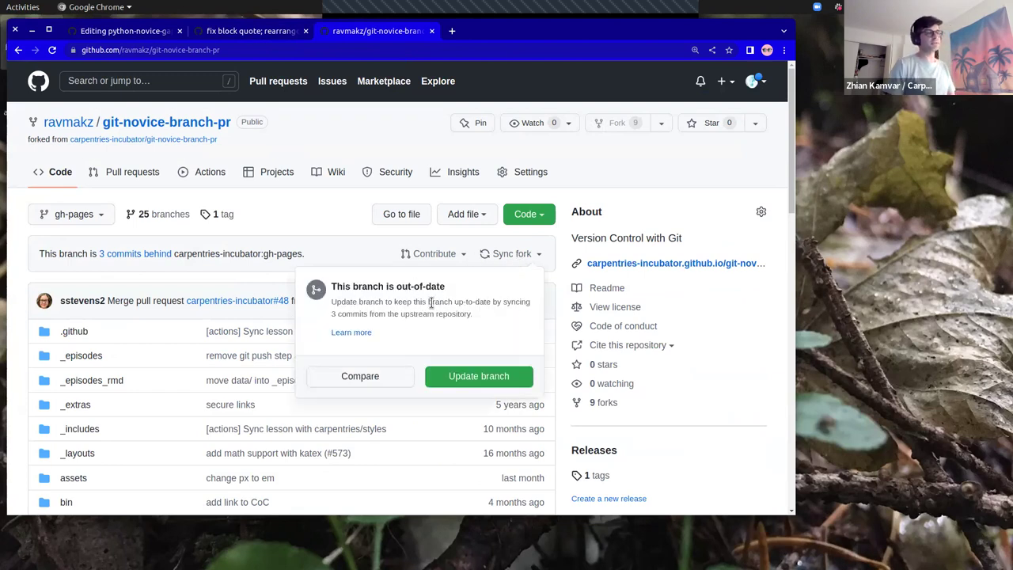
click(482, 376)
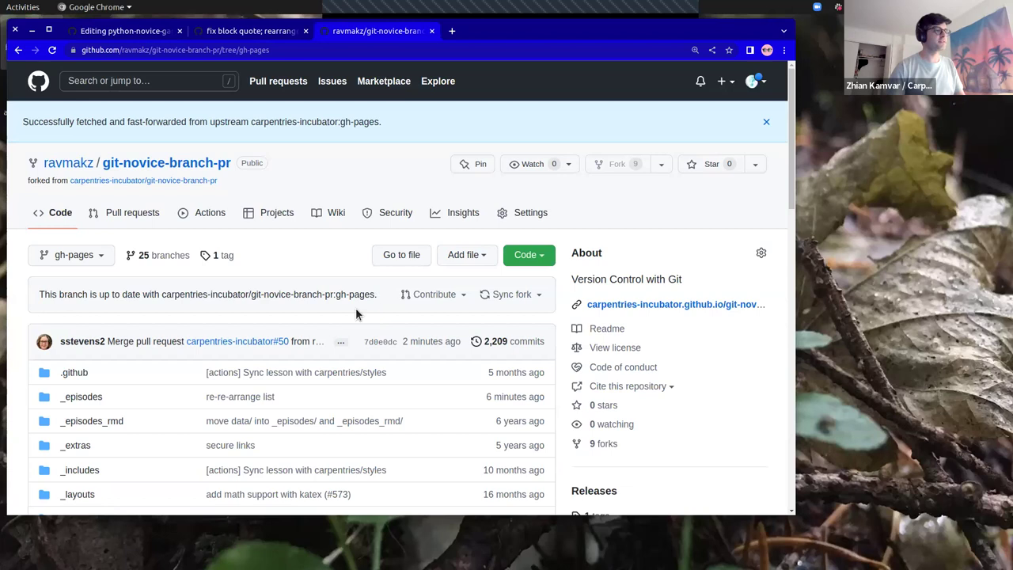
click(340, 342)
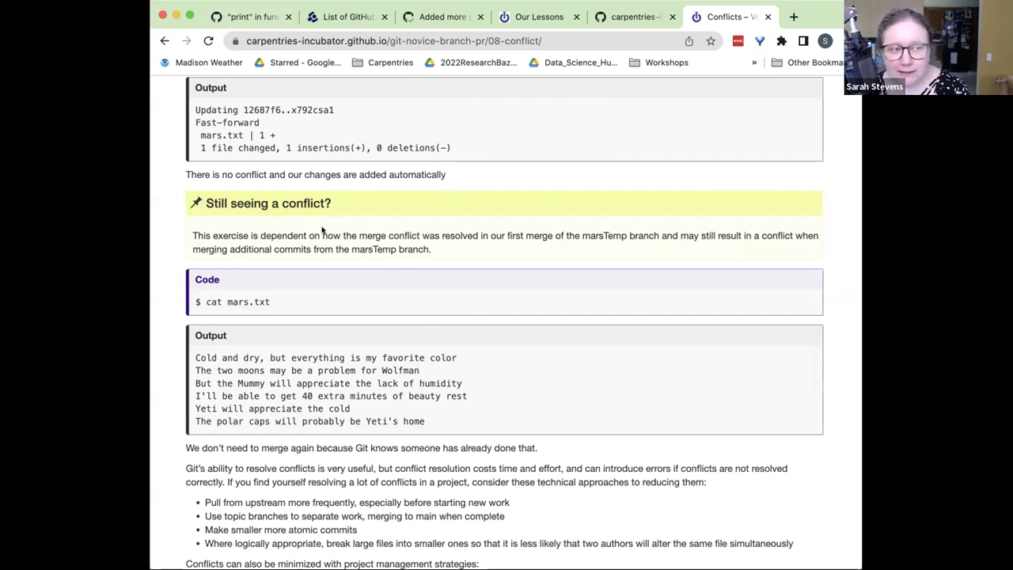
Step: In the published Conflicts lesson, find the list of technical approaches and highlight "separate" in the topic branches item
scroll(482, 327, down, 4)
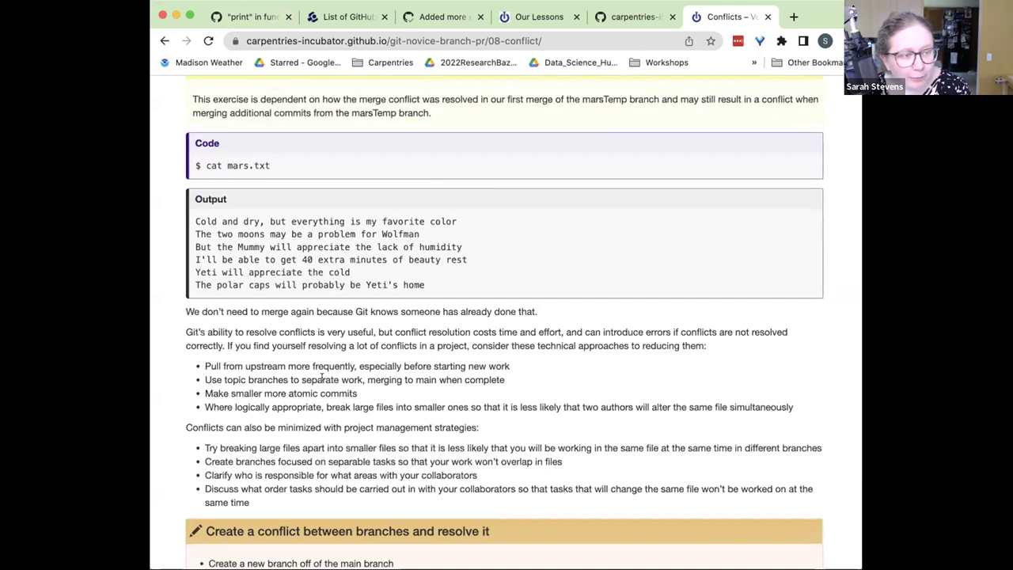
double_click(321, 378)
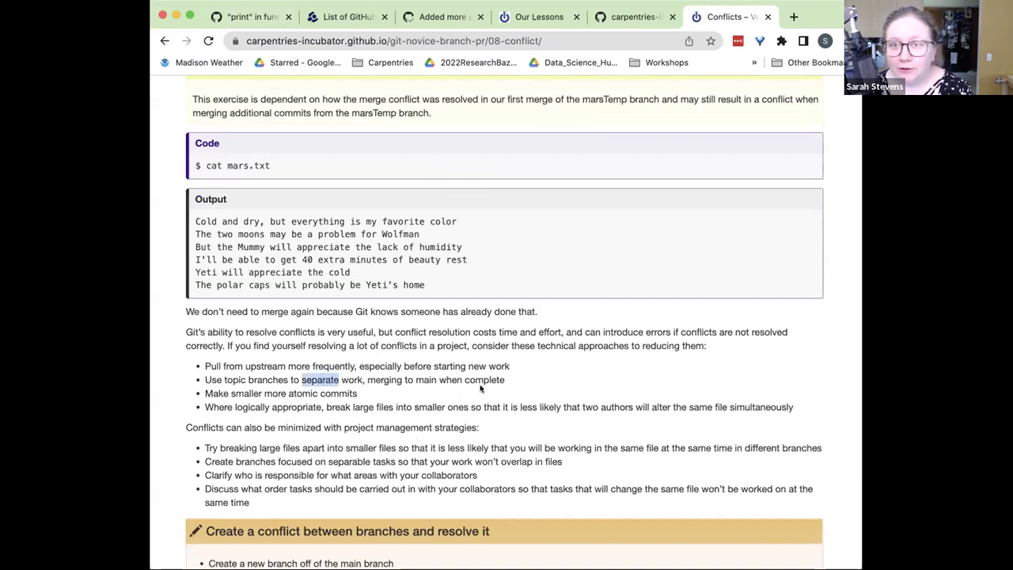